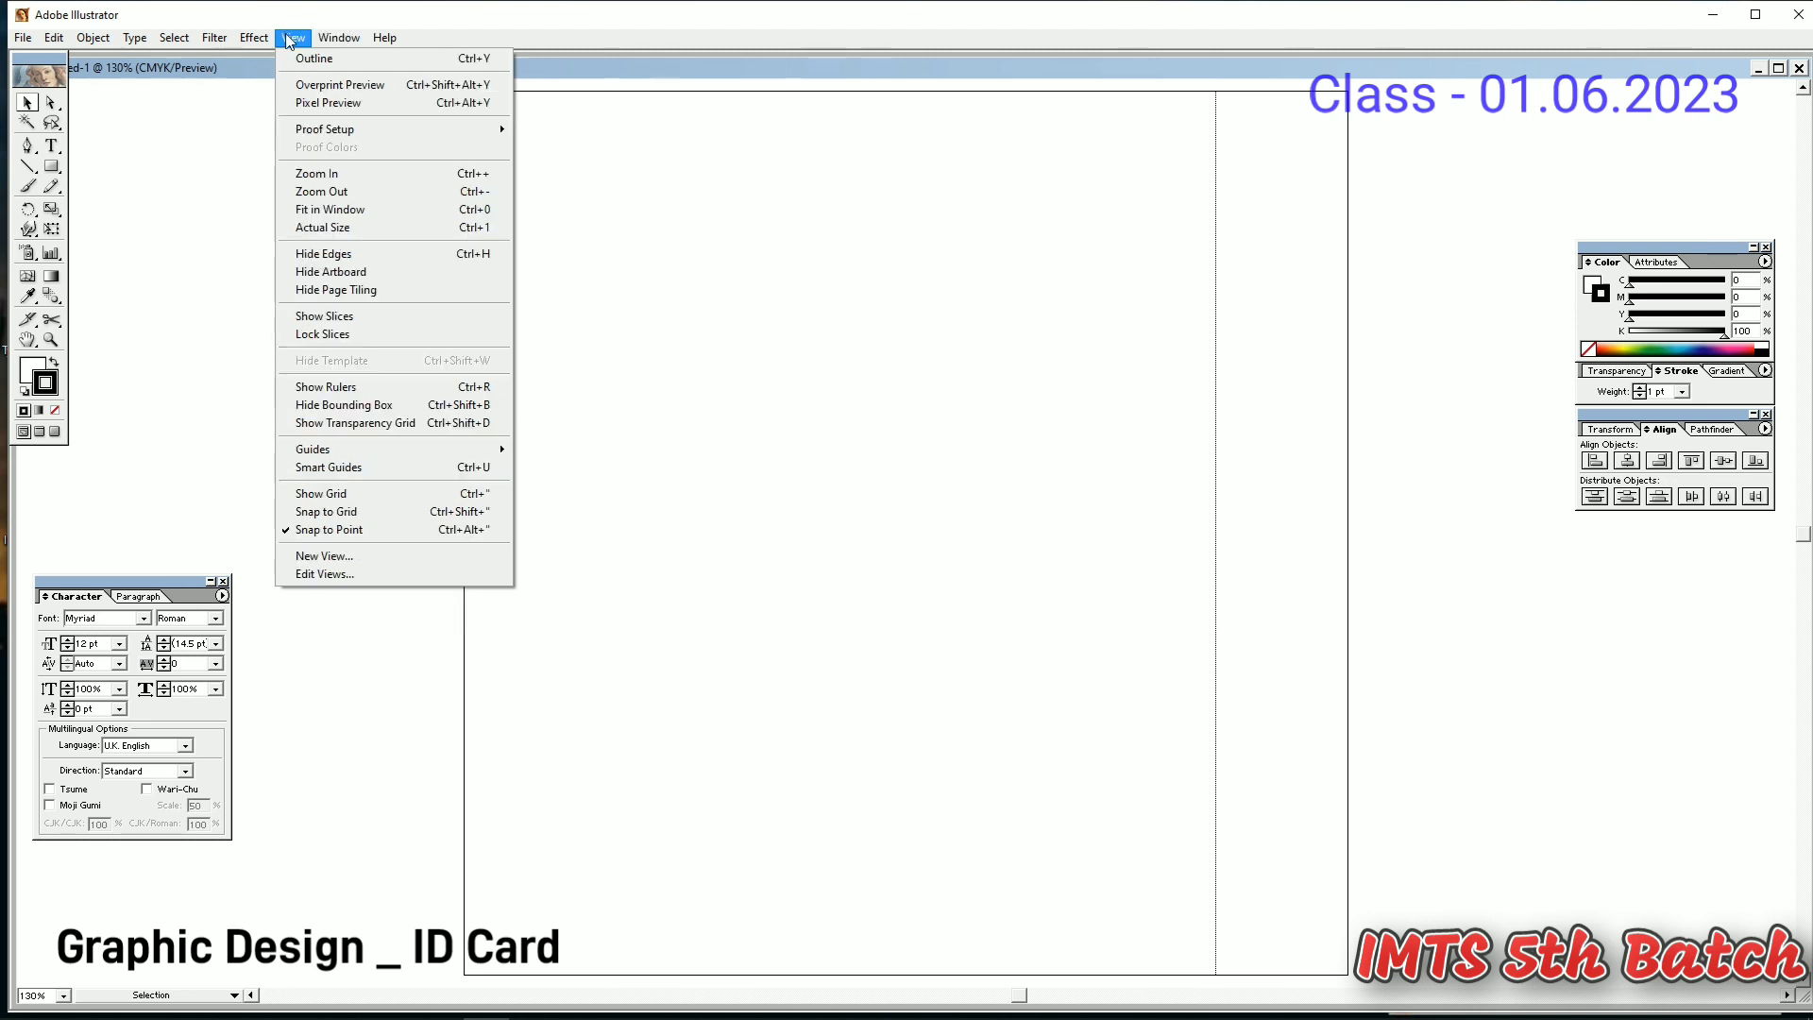
# - Hide the page tiling, then try a 54 × 87 rectangle and undo it as oversized
pyautogui.click(359, 292)
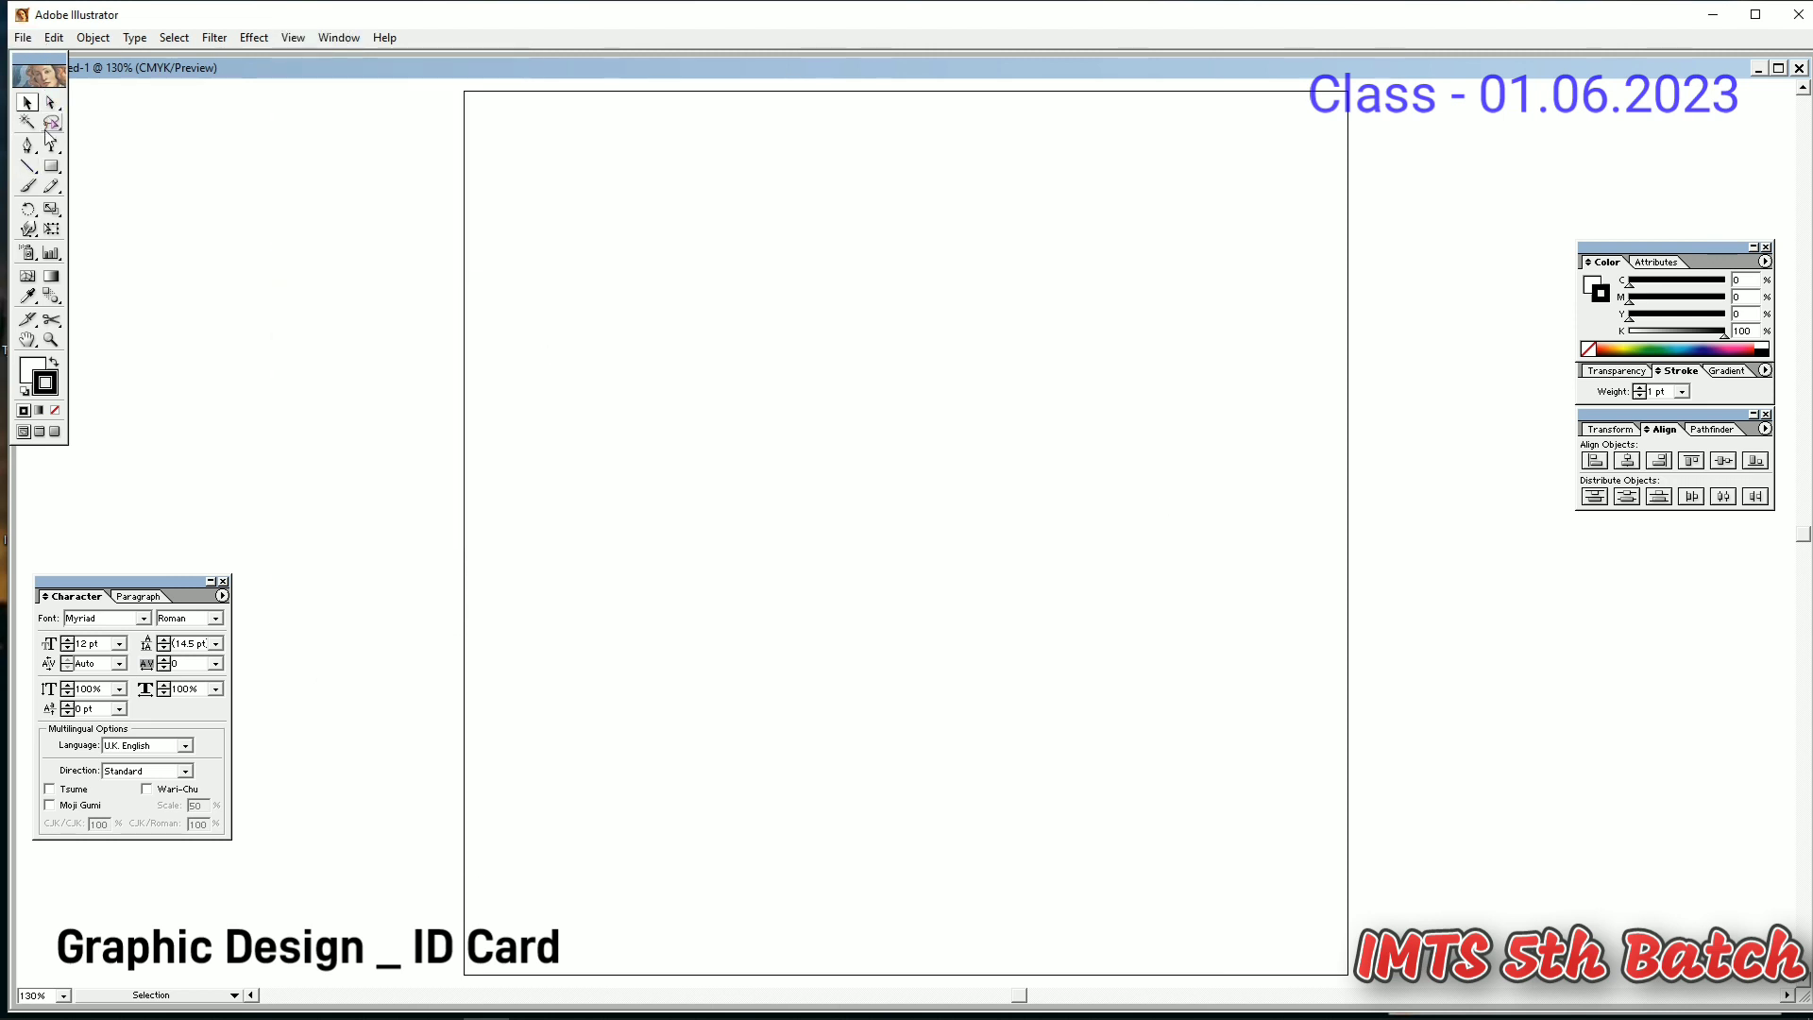
pyautogui.click(52, 166)
pyautogui.click(908, 441)
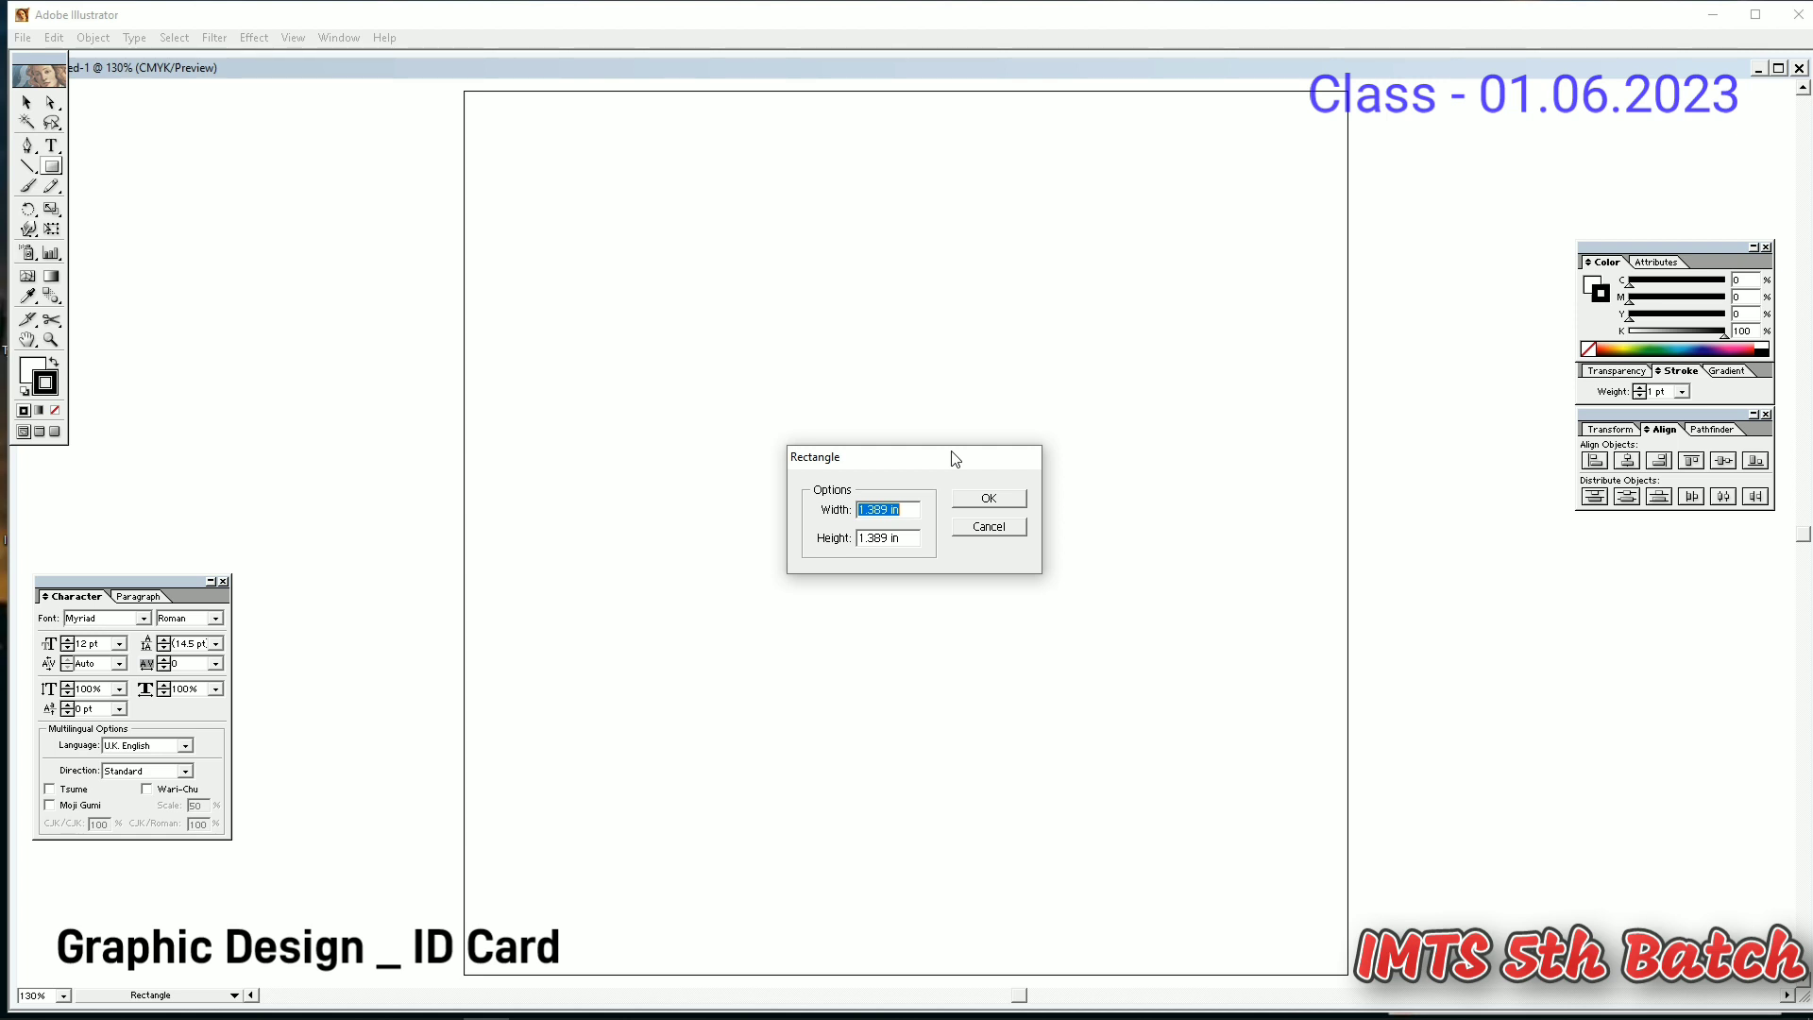
pyautogui.write('54')
pyautogui.press('Tab')
pyautogui.write('87')
pyautogui.press('Tab')
pyautogui.press('Return')
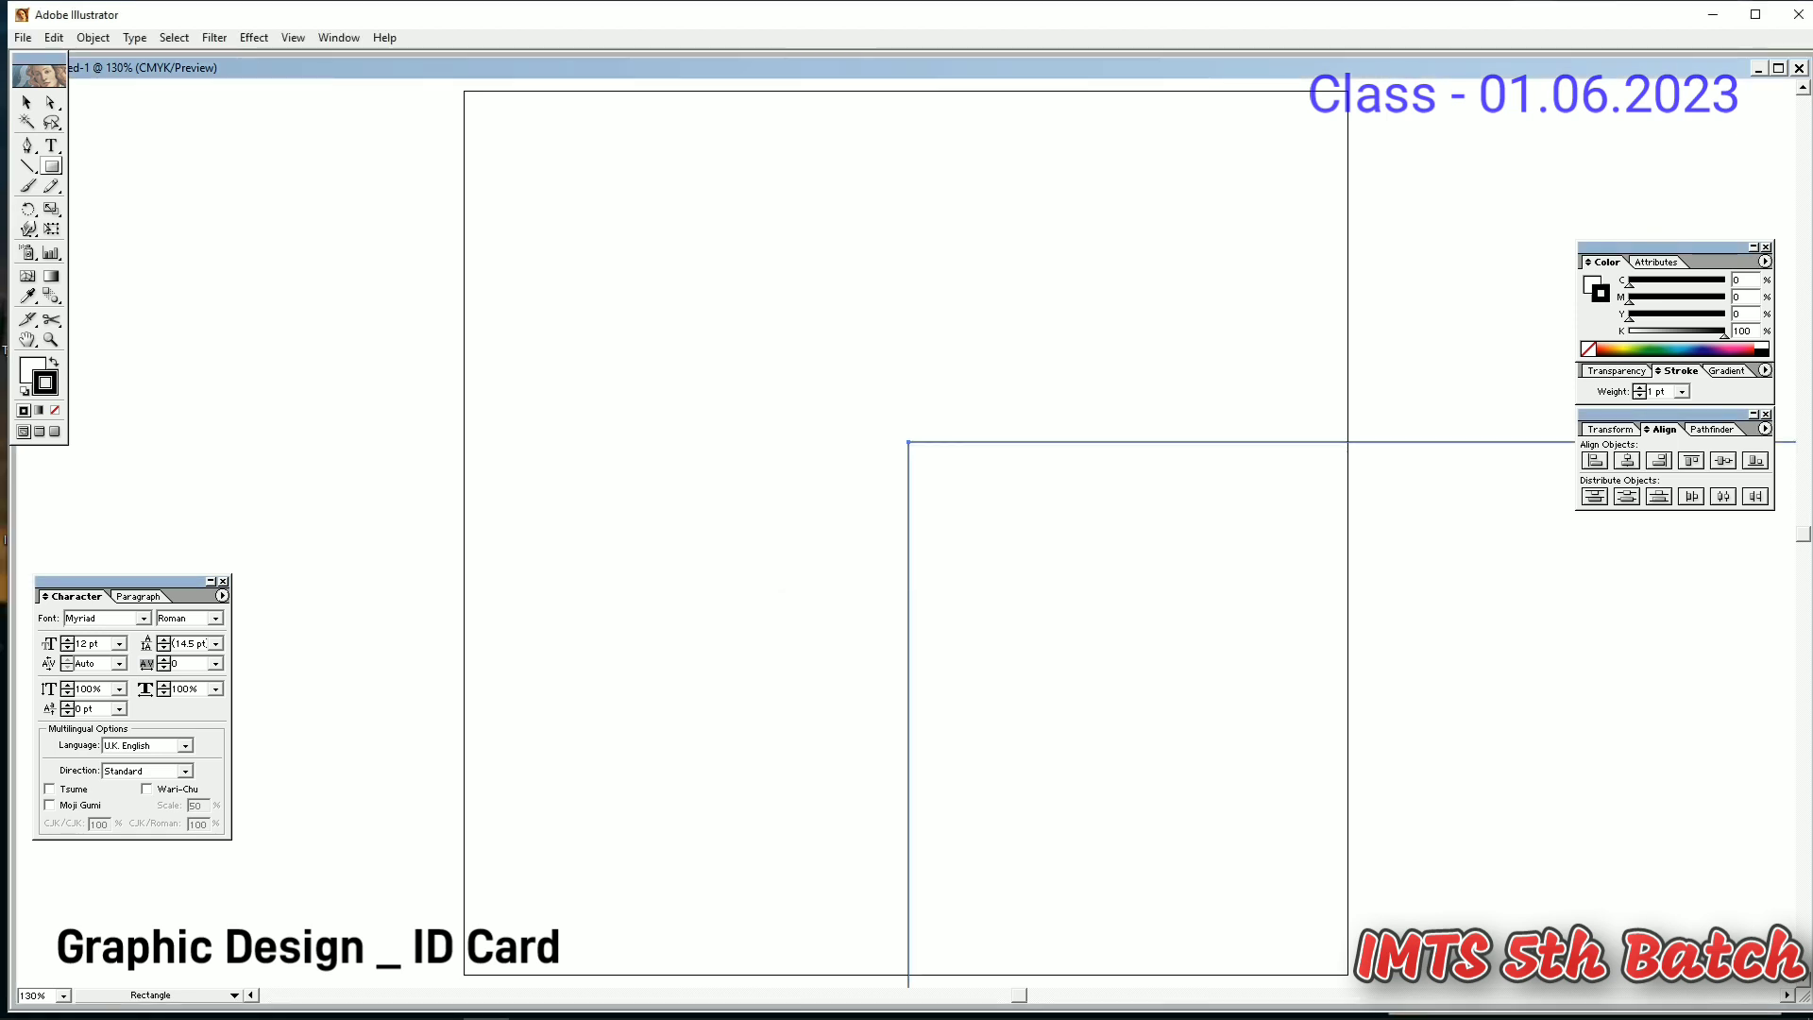
pyautogui.hotkey('ctrl', 'z')
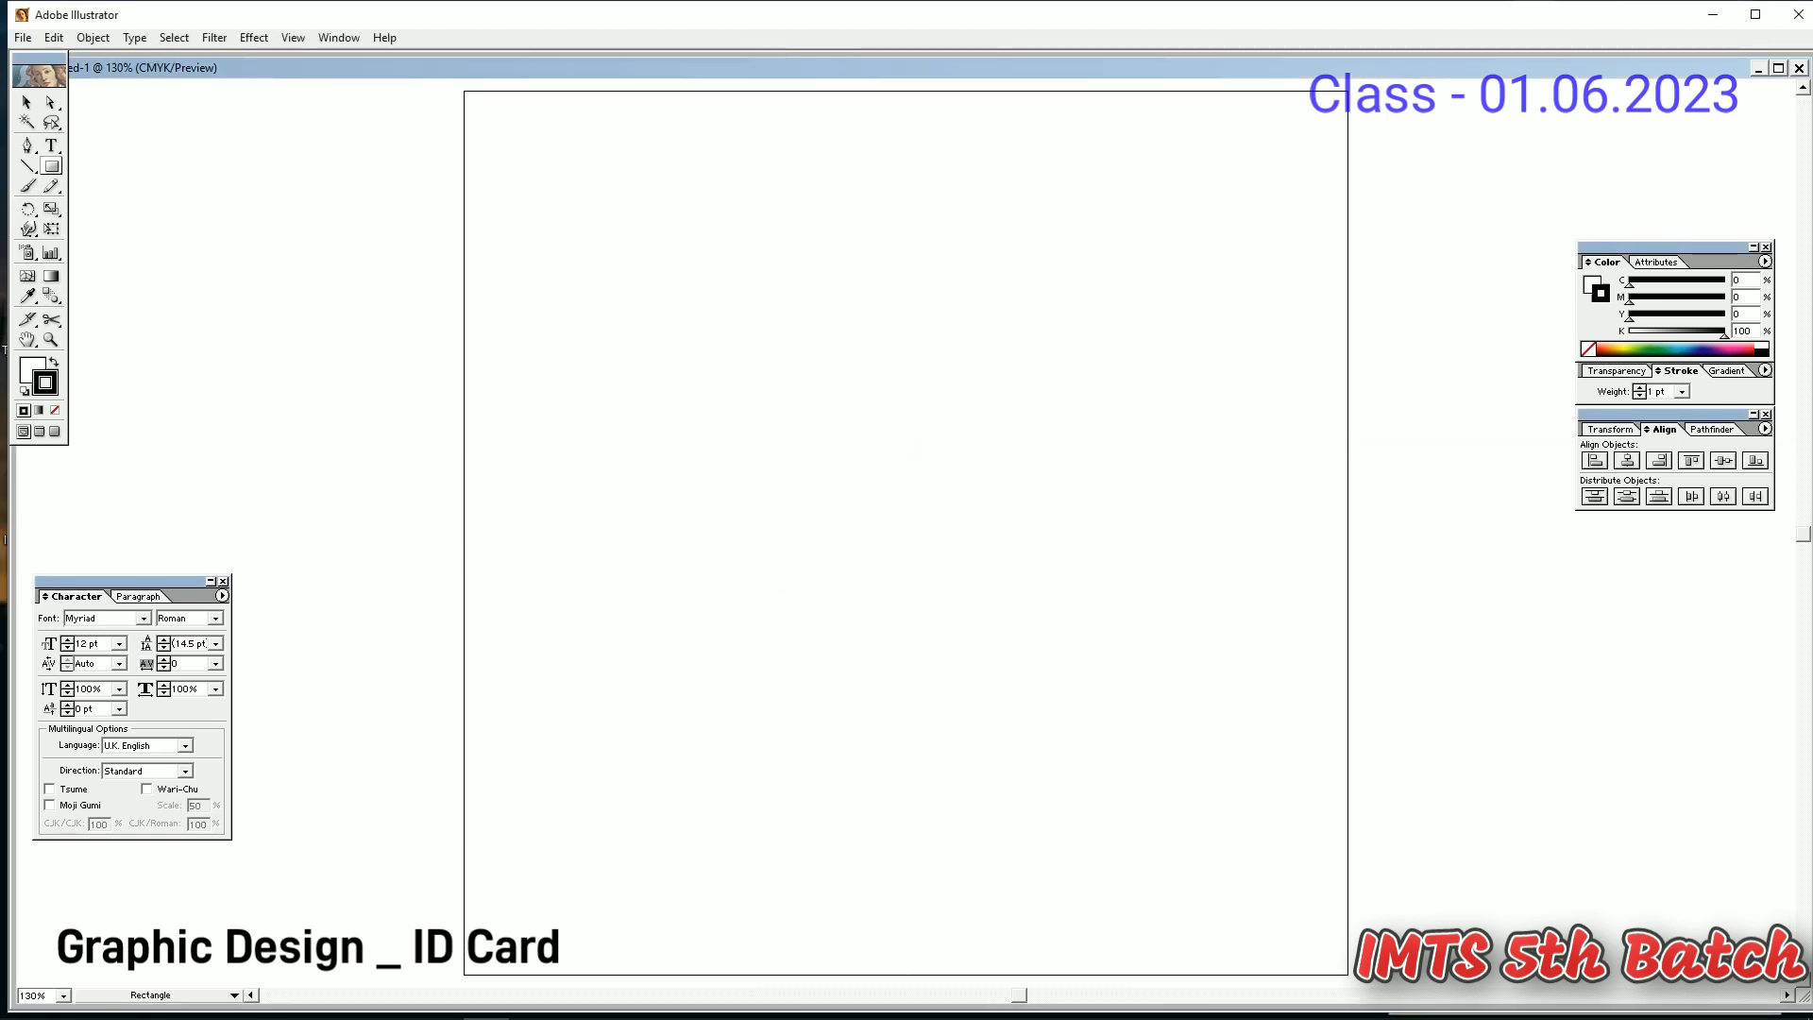
# - Show the rulers and switch the ruler units to millimetres
pyautogui.hotkey('ctrl', 'r')
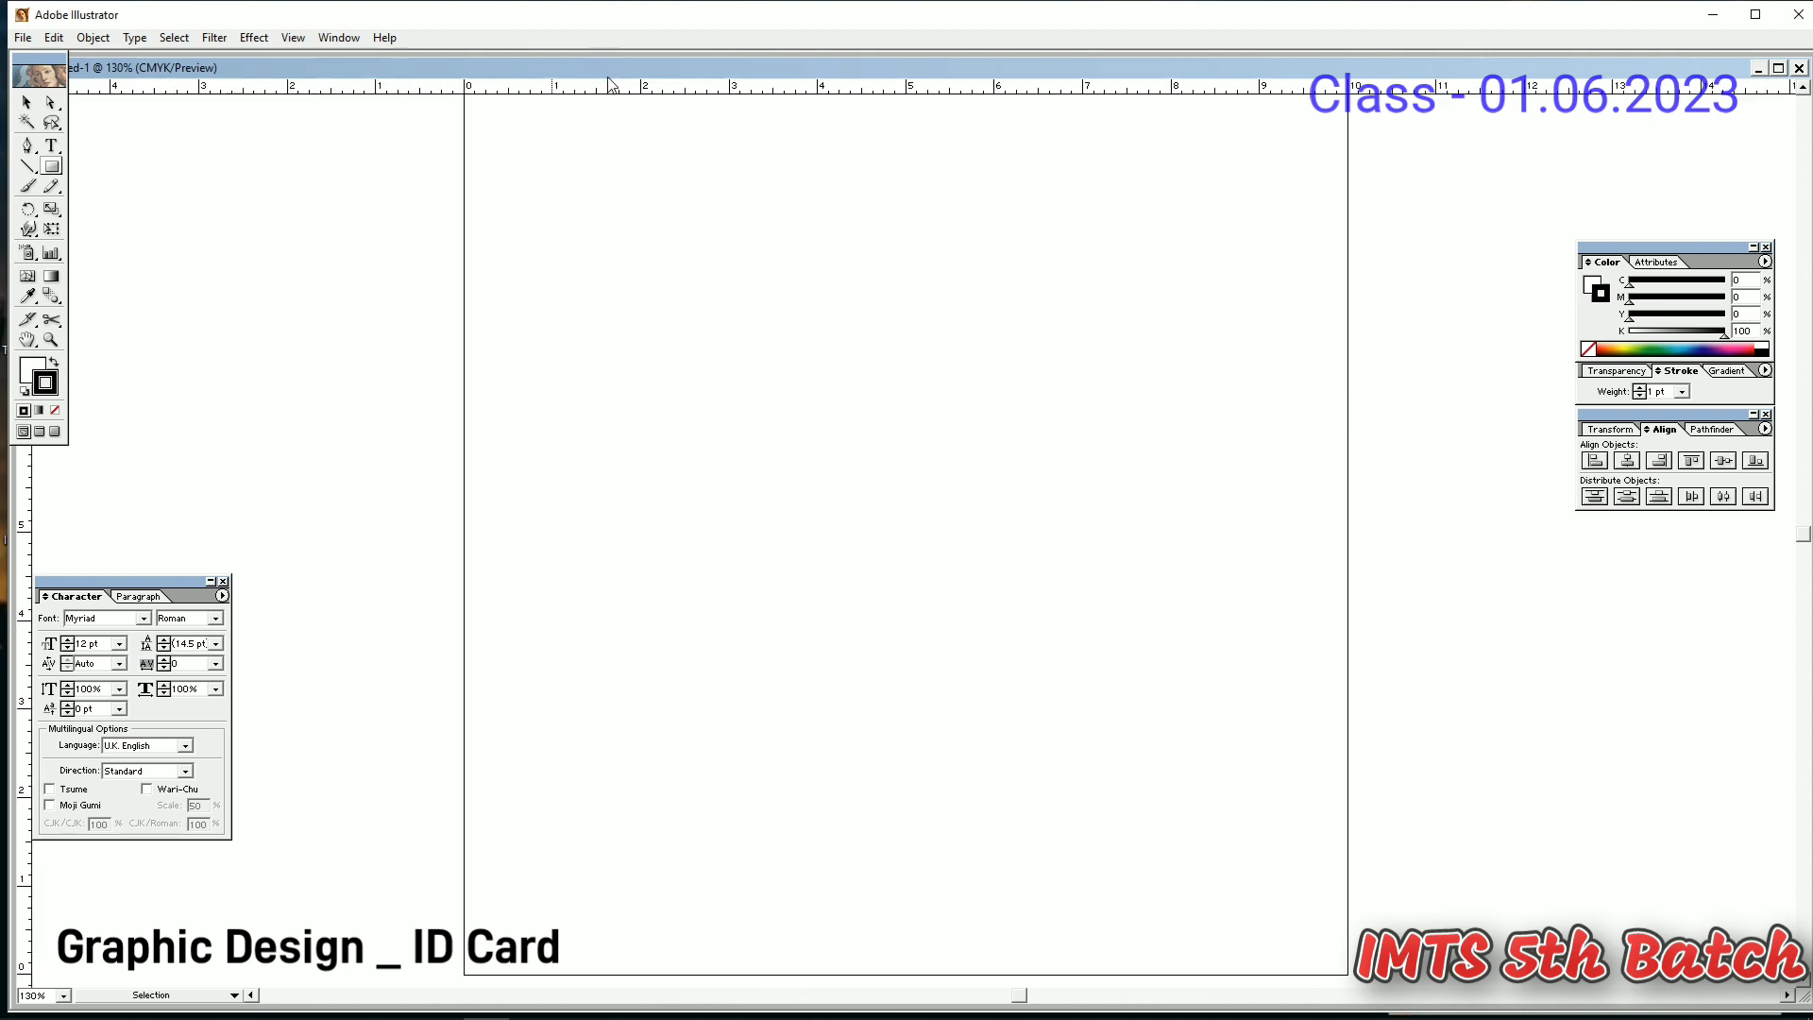
pyautogui.rightClick(611, 86)
pyautogui.click(651, 151)
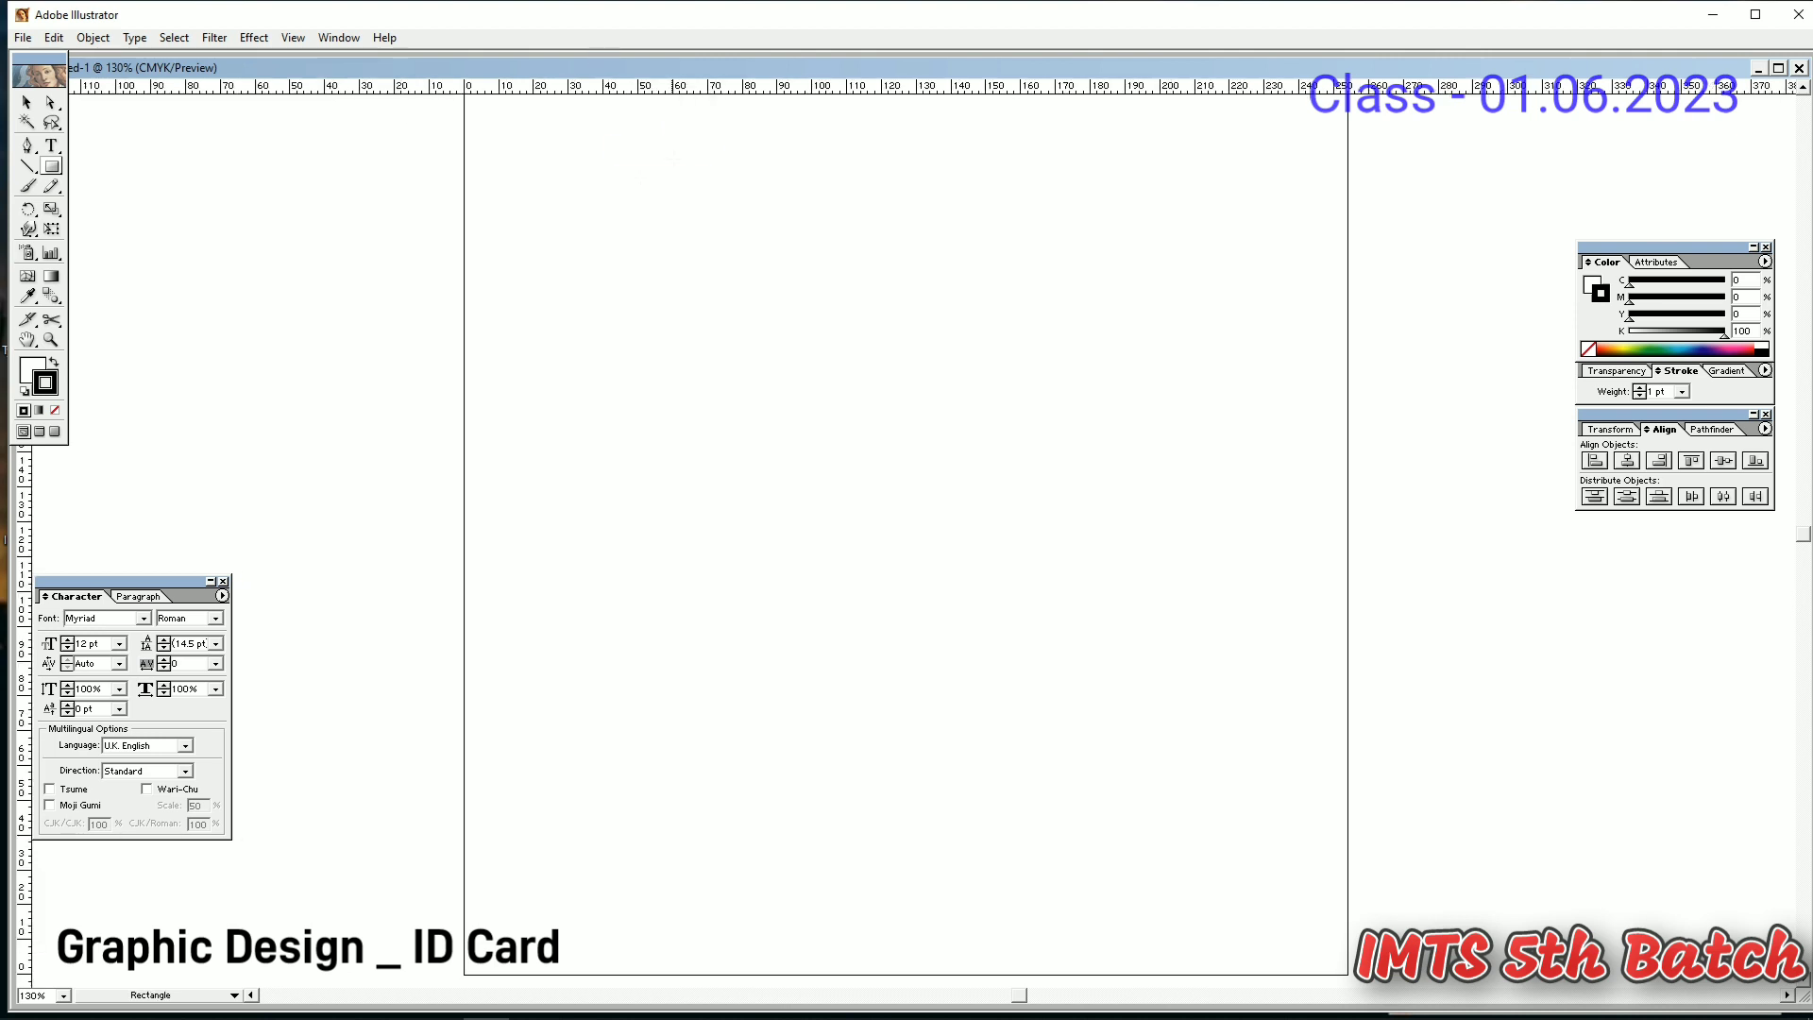
# - Draw a 54 × 86 mm card rectangle and move it up and left
pyautogui.click(52, 167)
pyautogui.click(883, 439)
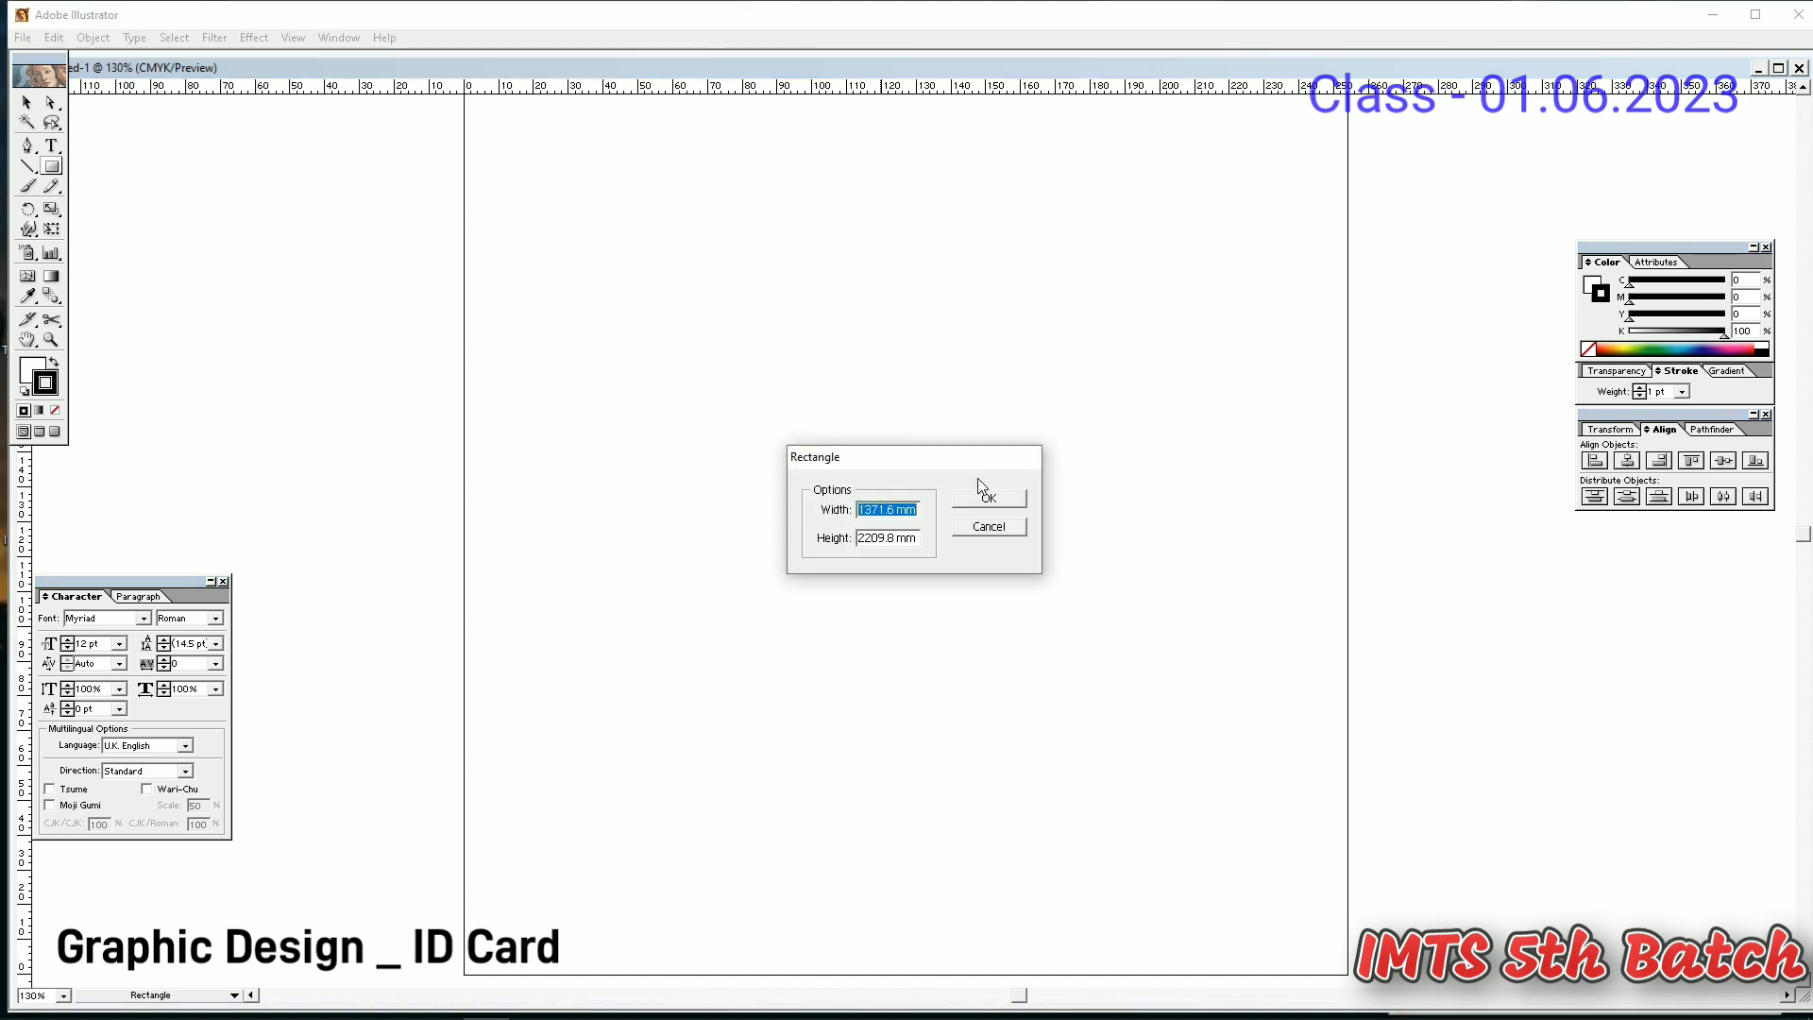
pyautogui.write('54')
pyautogui.press('Tab')
pyautogui.write('86')
pyautogui.press('Tab')
pyautogui.press('Return')
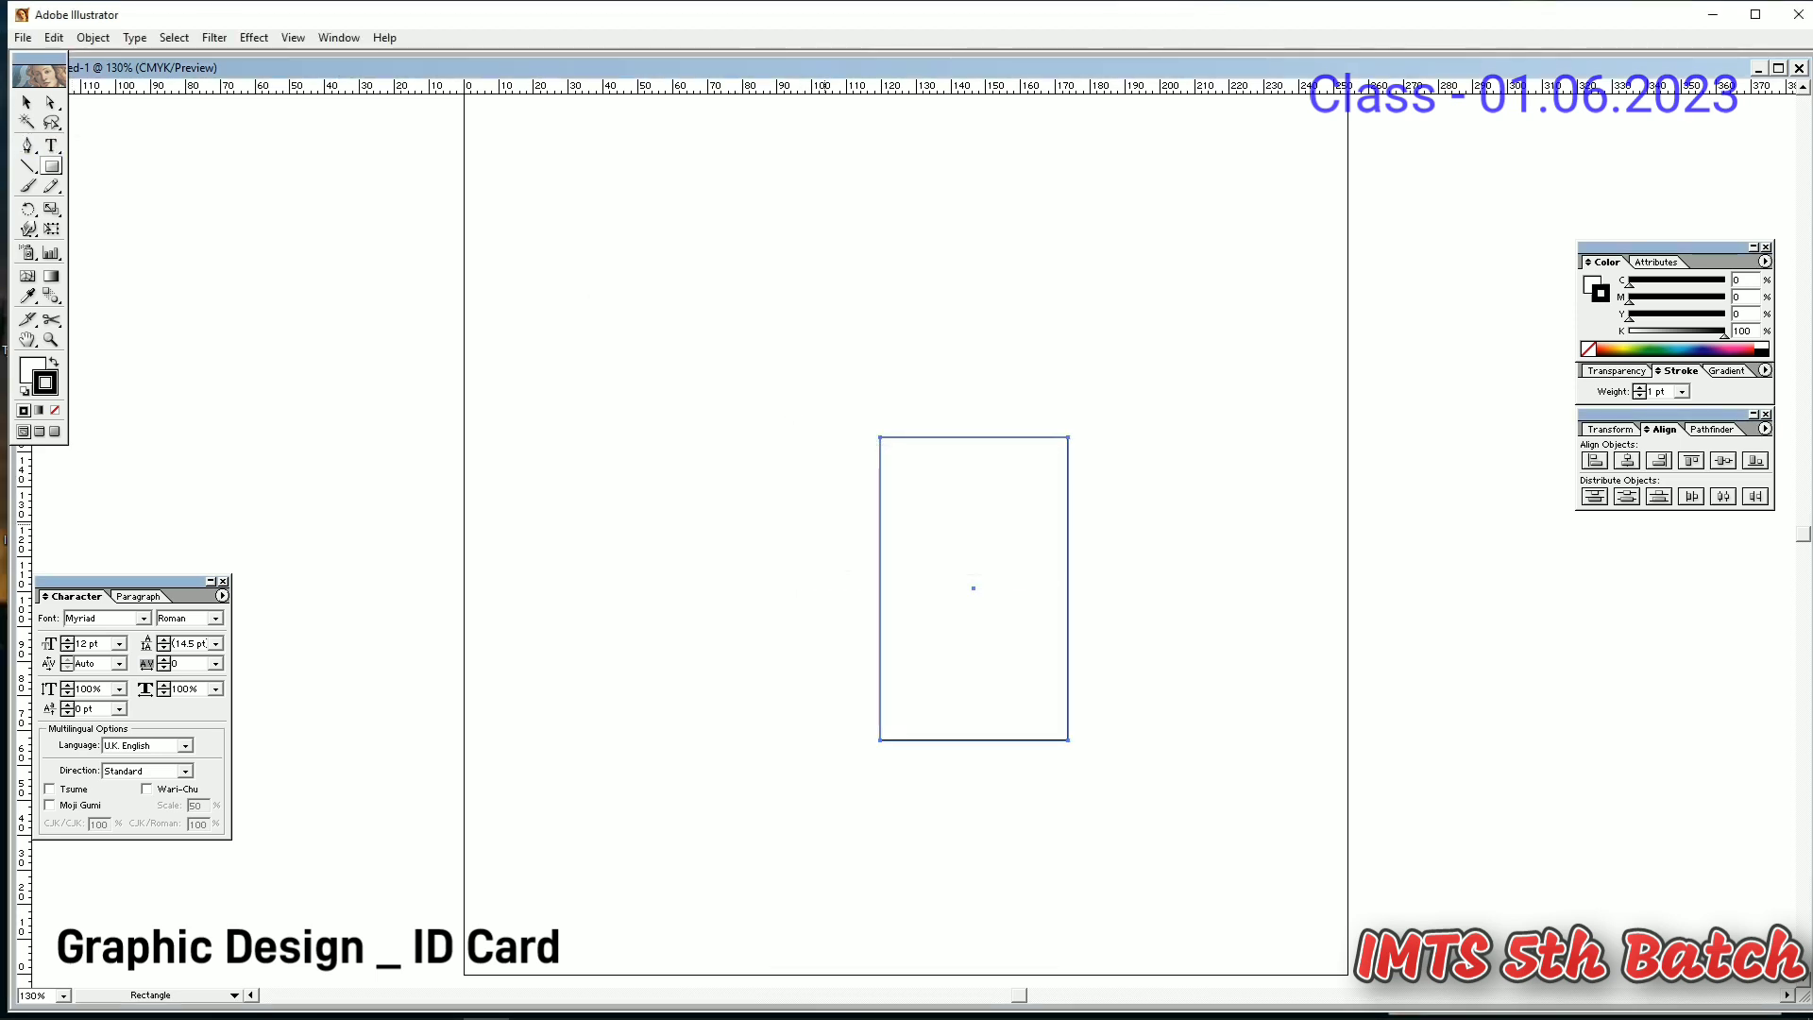
pyautogui.press('v')
pyautogui.moveTo(1054, 614); pyautogui.dragTo(1004, 540)
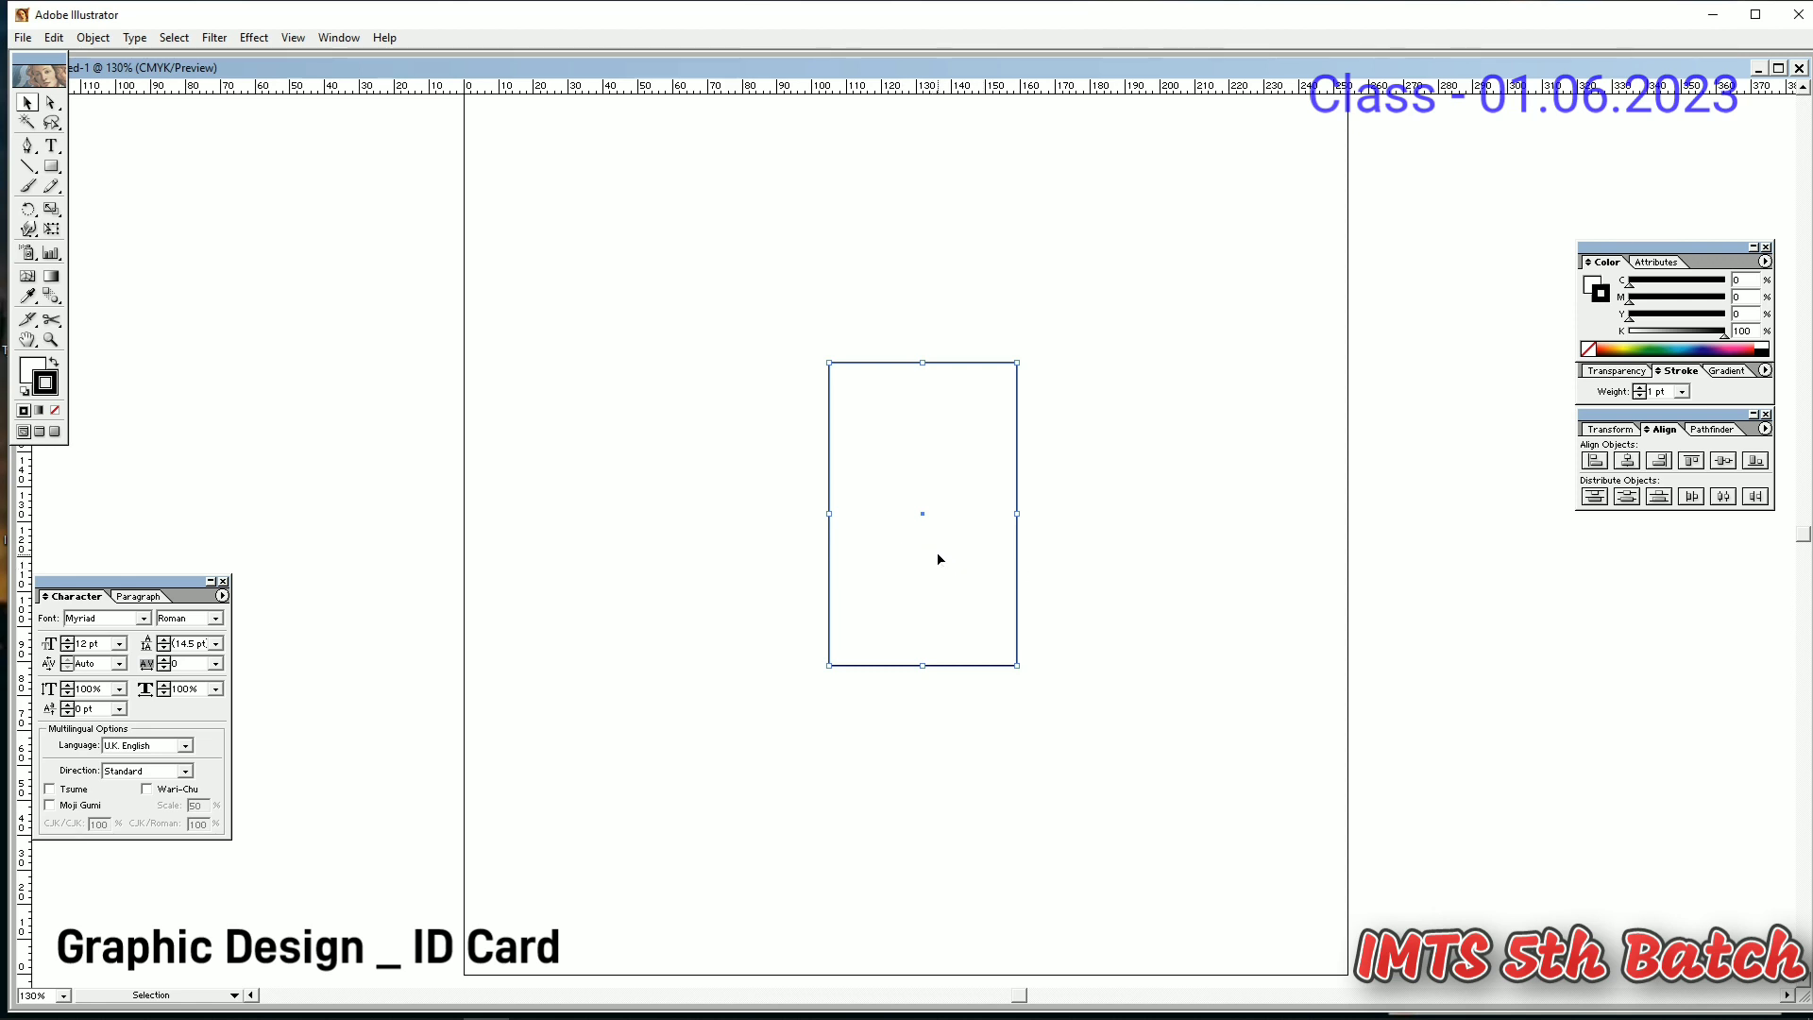
# - Cancel a first Offset Path attempt and switch the ruler units to inches
pyautogui.click(93, 38)
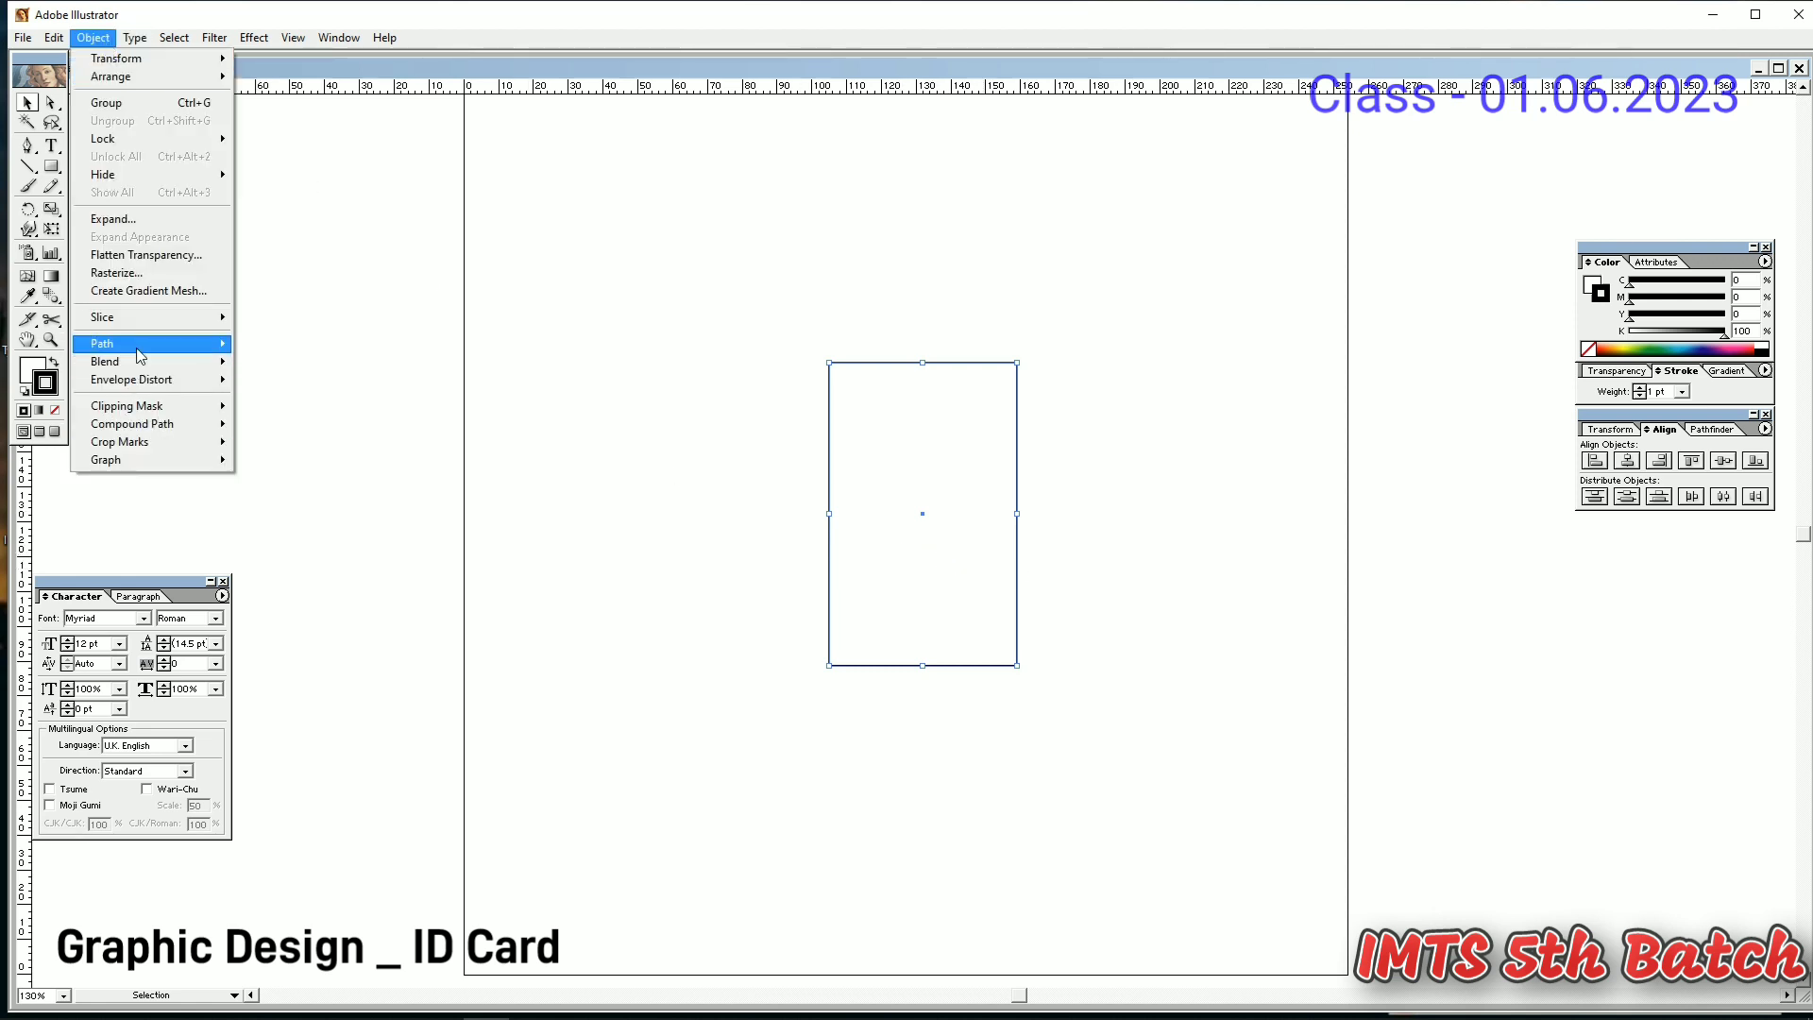
pyautogui.moveTo(149, 351)
pyautogui.click(321, 406)
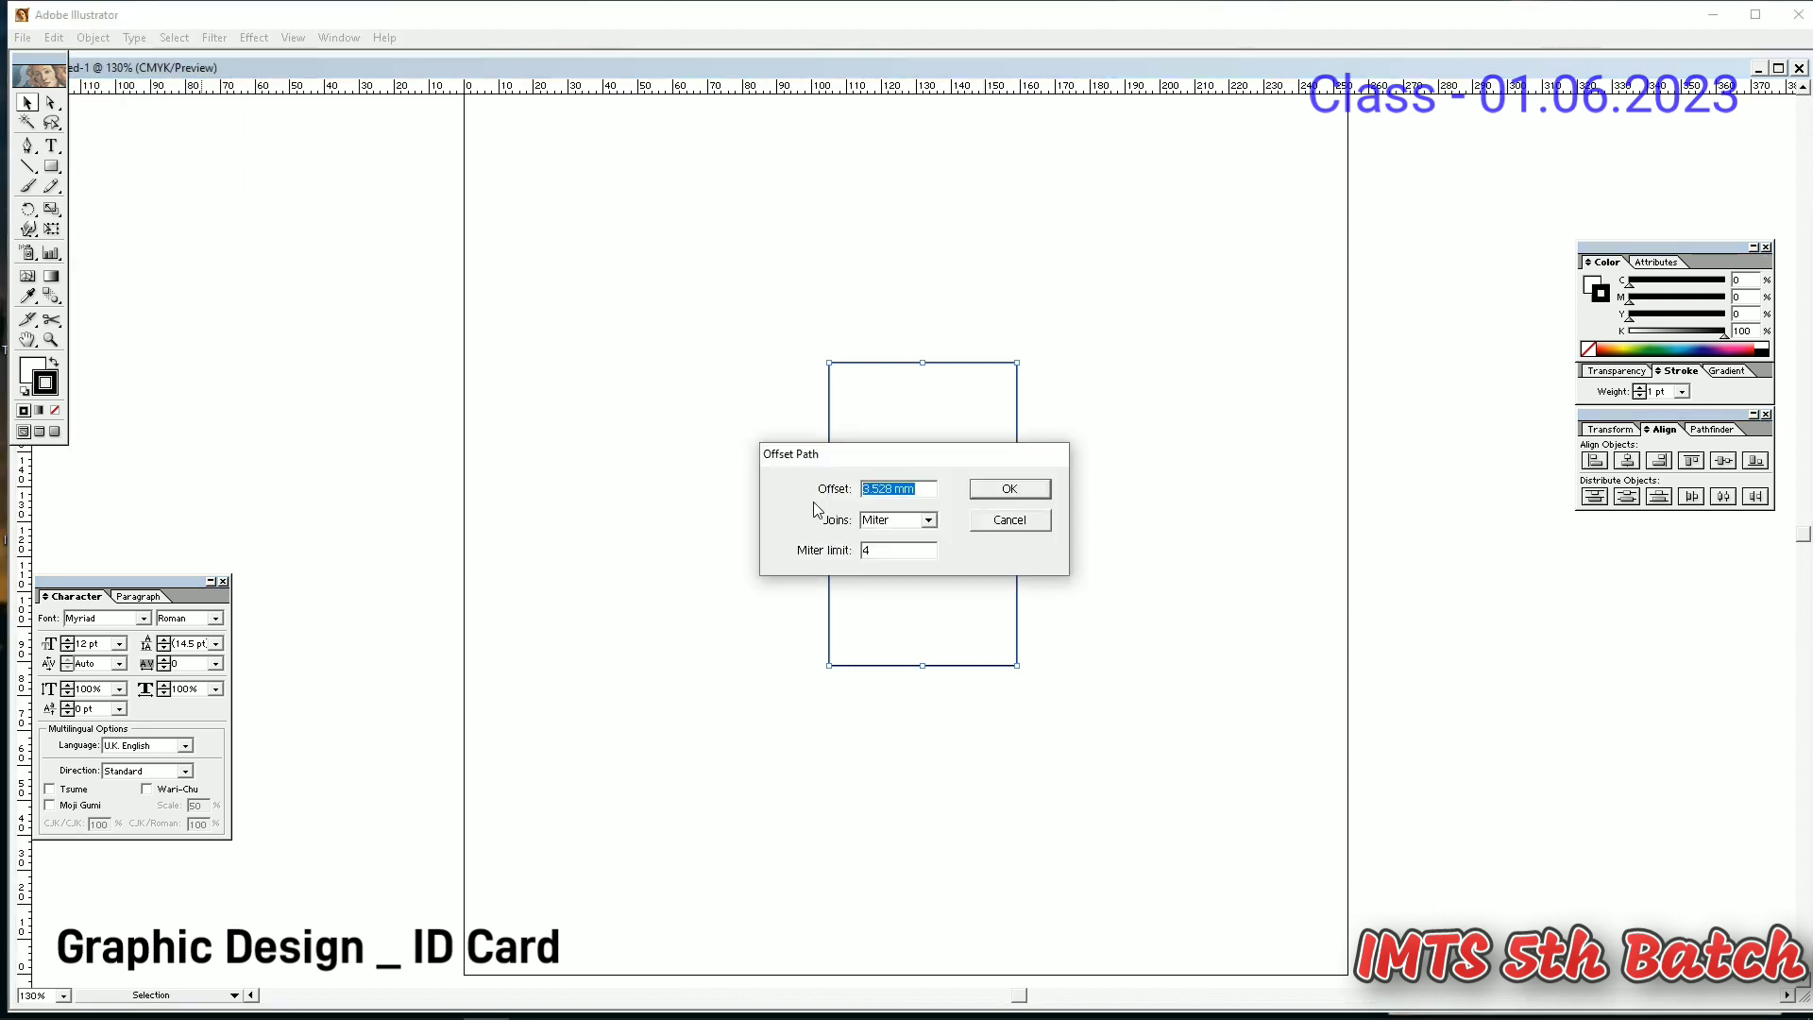
pyautogui.click(1005, 521)
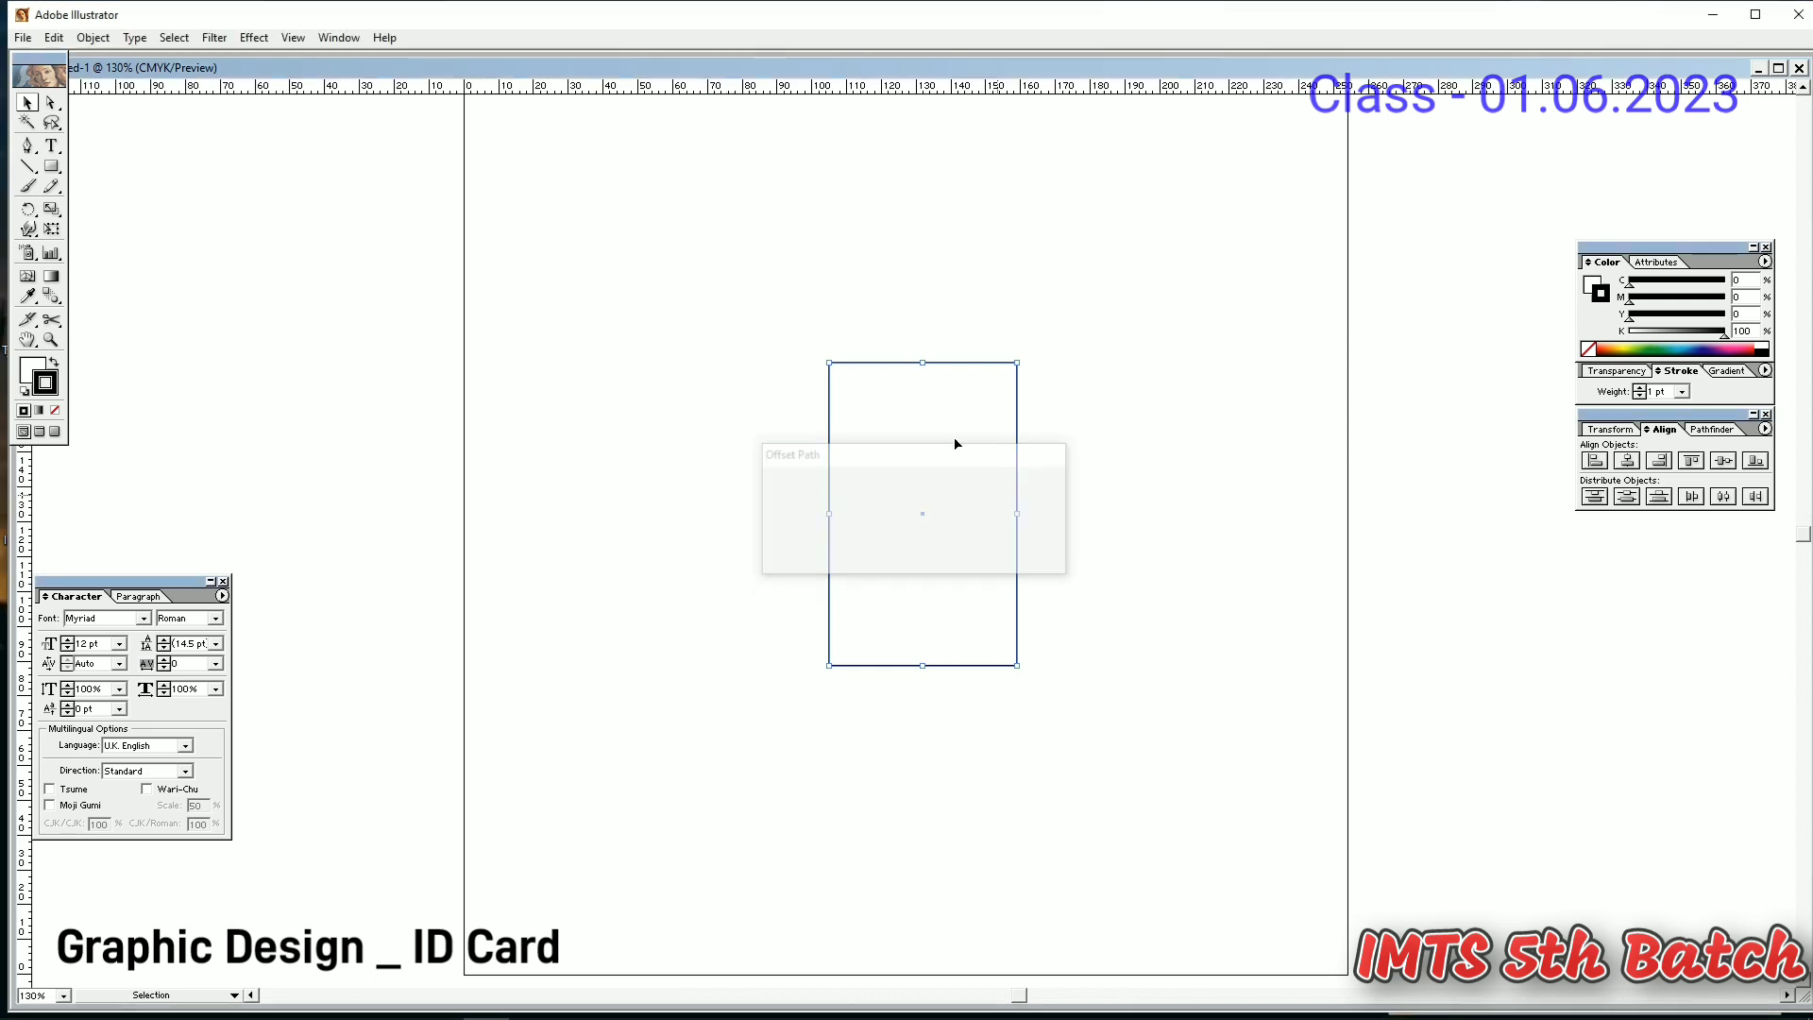
pyautogui.rightClick(792, 87)
pyautogui.click(827, 129)
# - Offset the card rectangle's path by -0.25 in to create an inset copy
pyautogui.rightClick(901, 485)
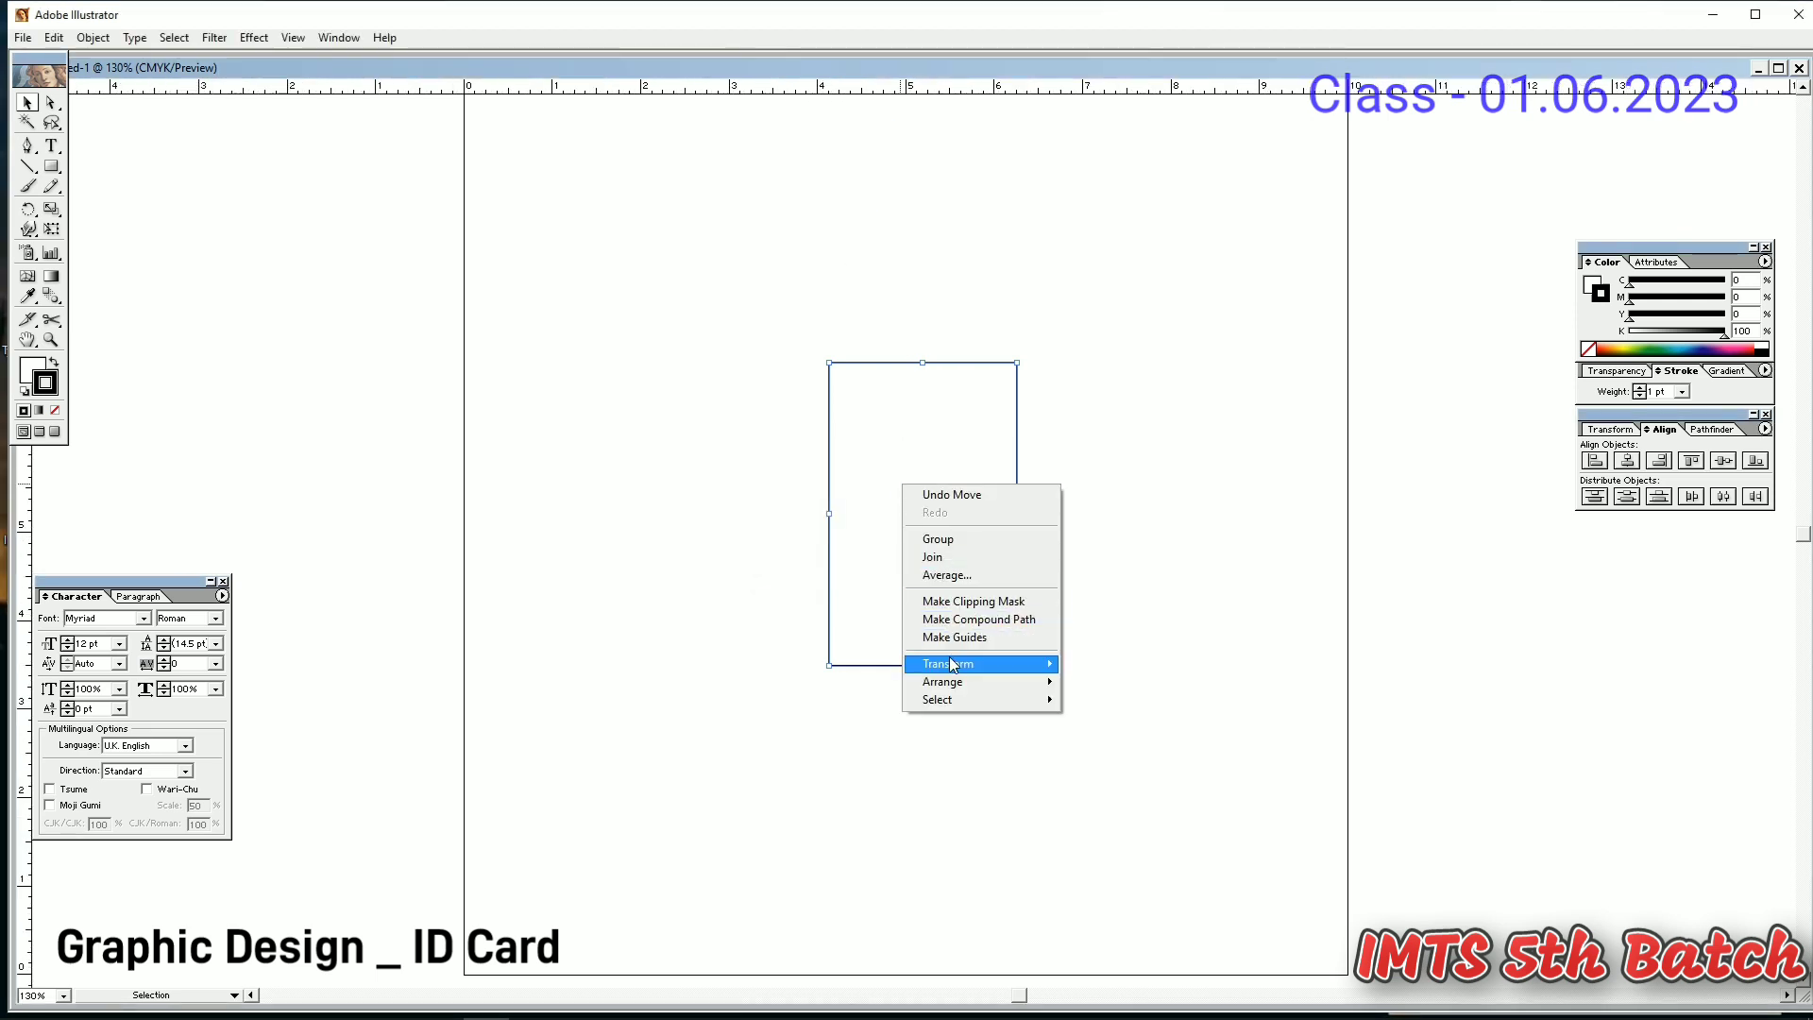
pyautogui.click(106, 39)
pyautogui.moveTo(113, 341)
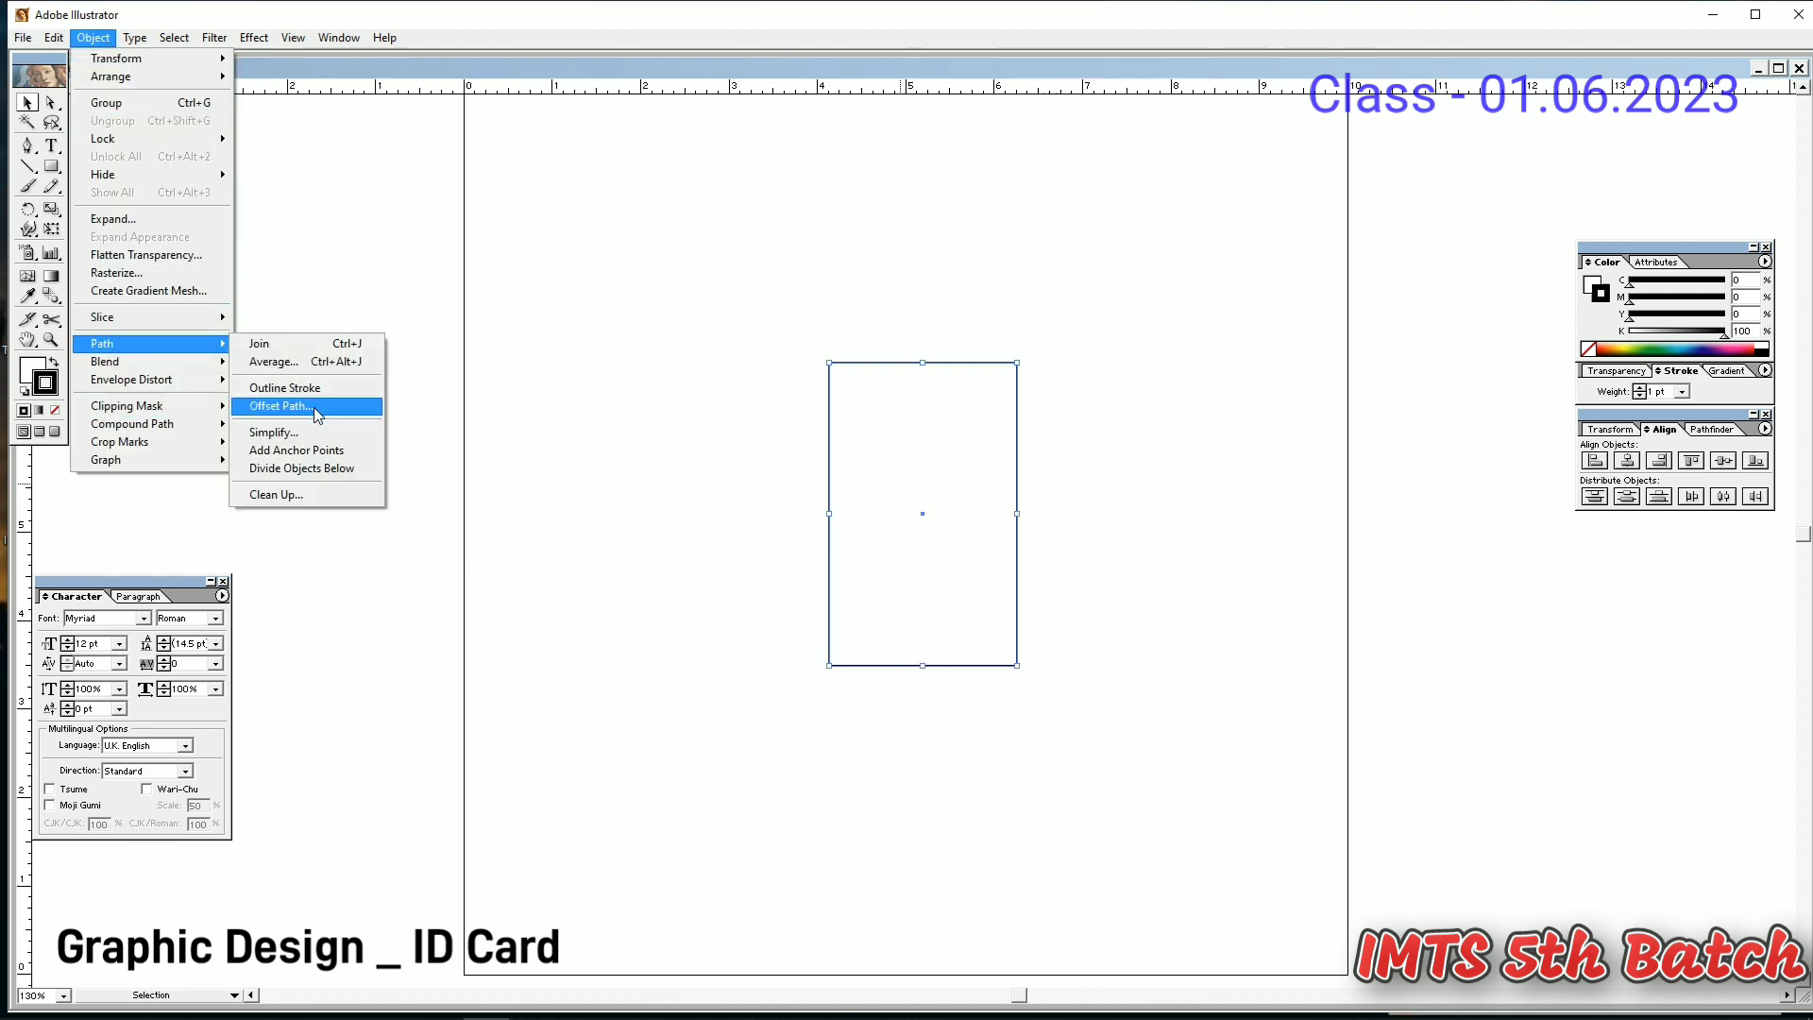
pyautogui.click(317, 413)
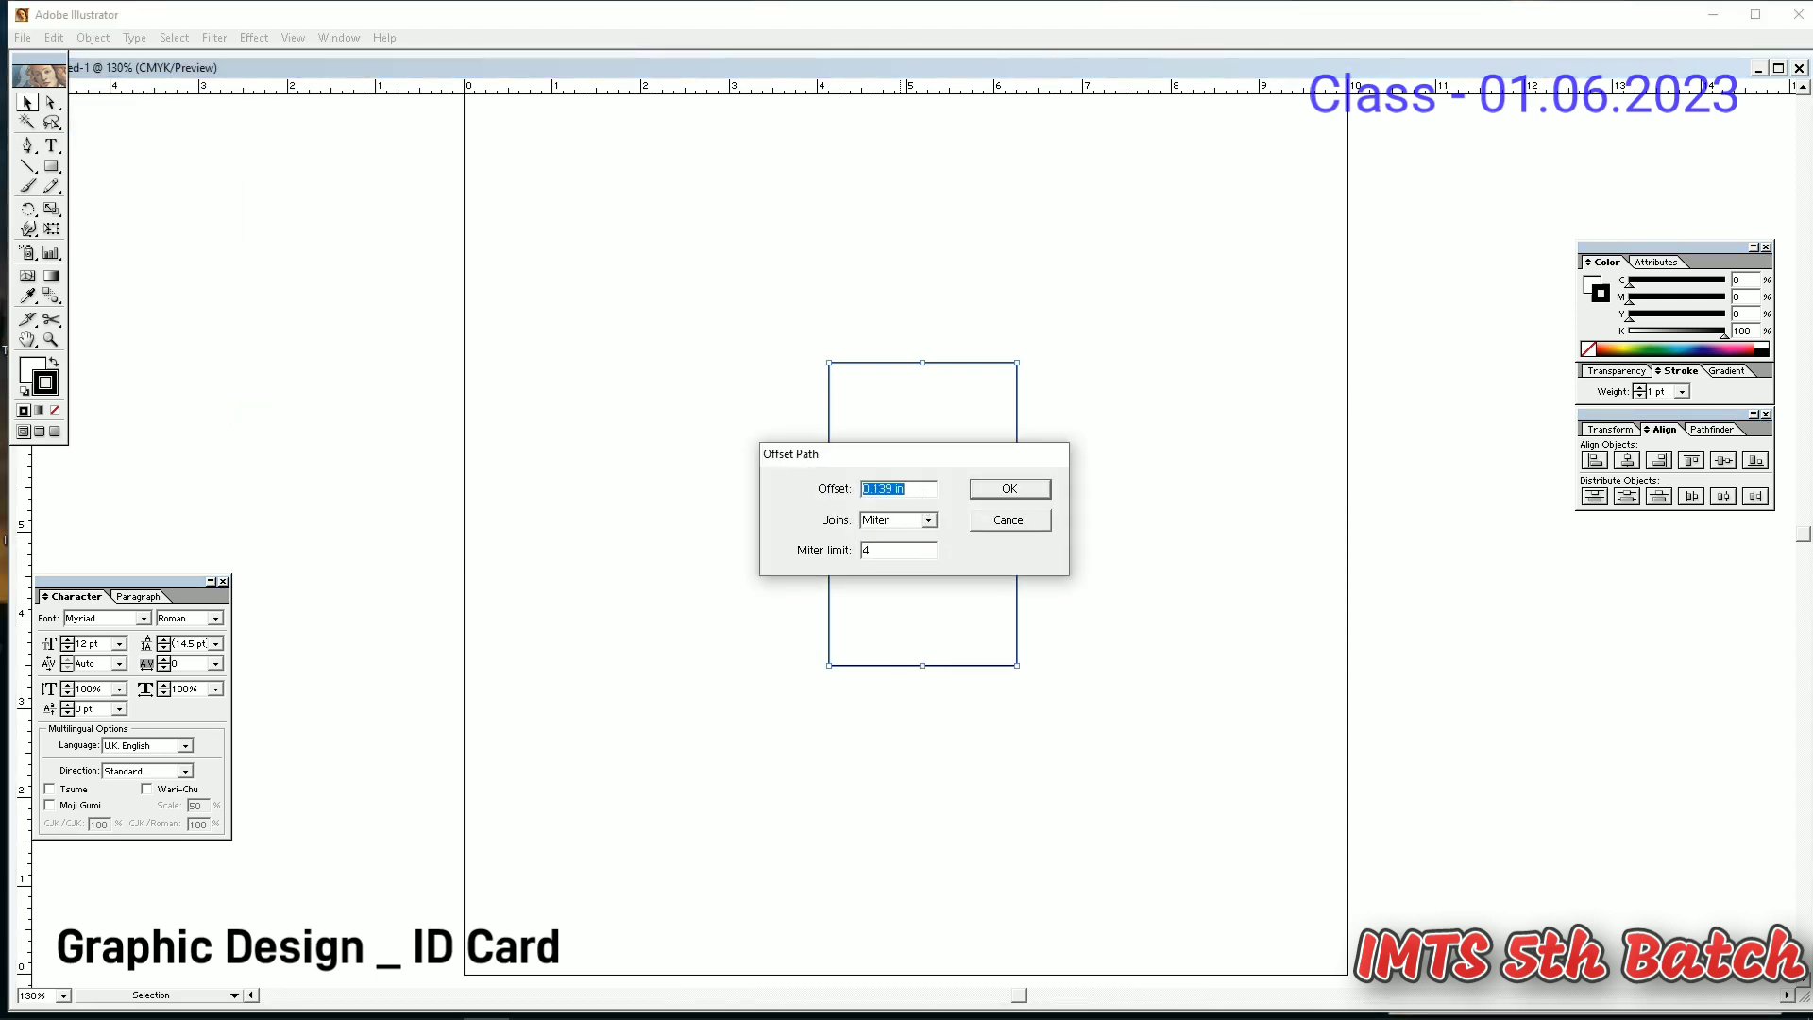
pyautogui.write('-.25')
pyautogui.press('Return')
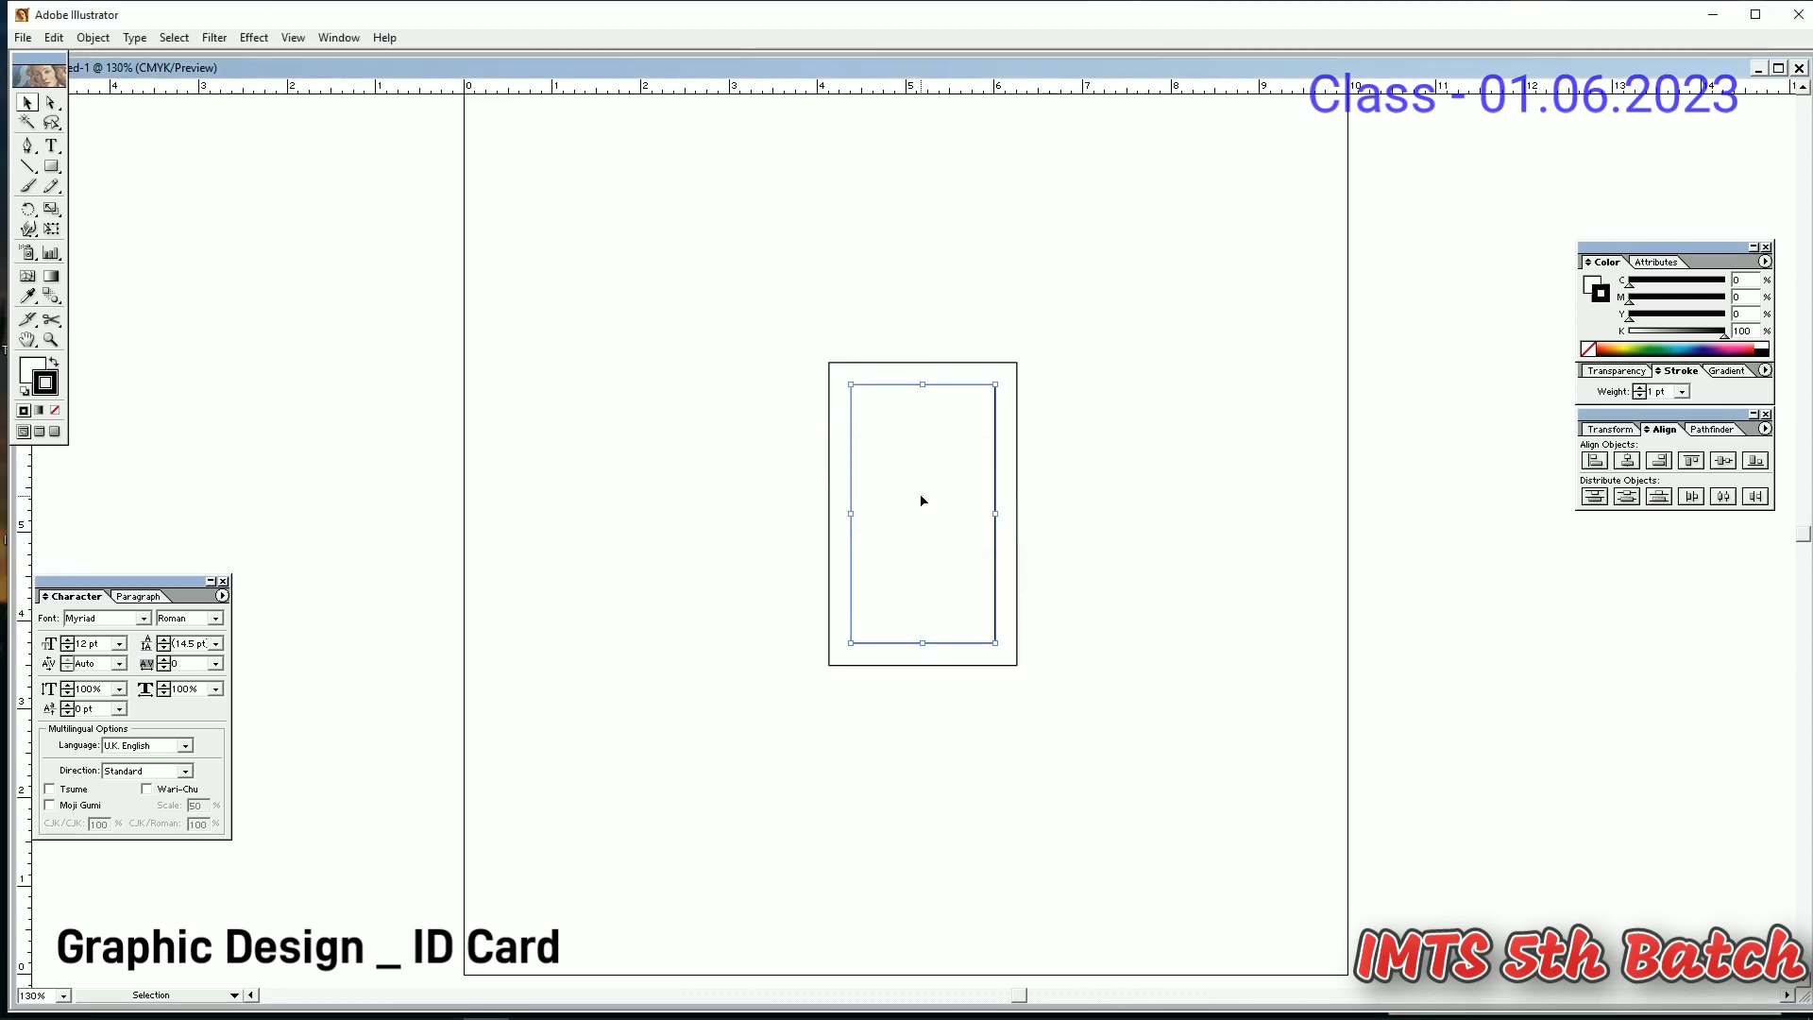
# - Turn the inset path into a guide and deselect the card rectangle
pyautogui.rightClick(916, 497)
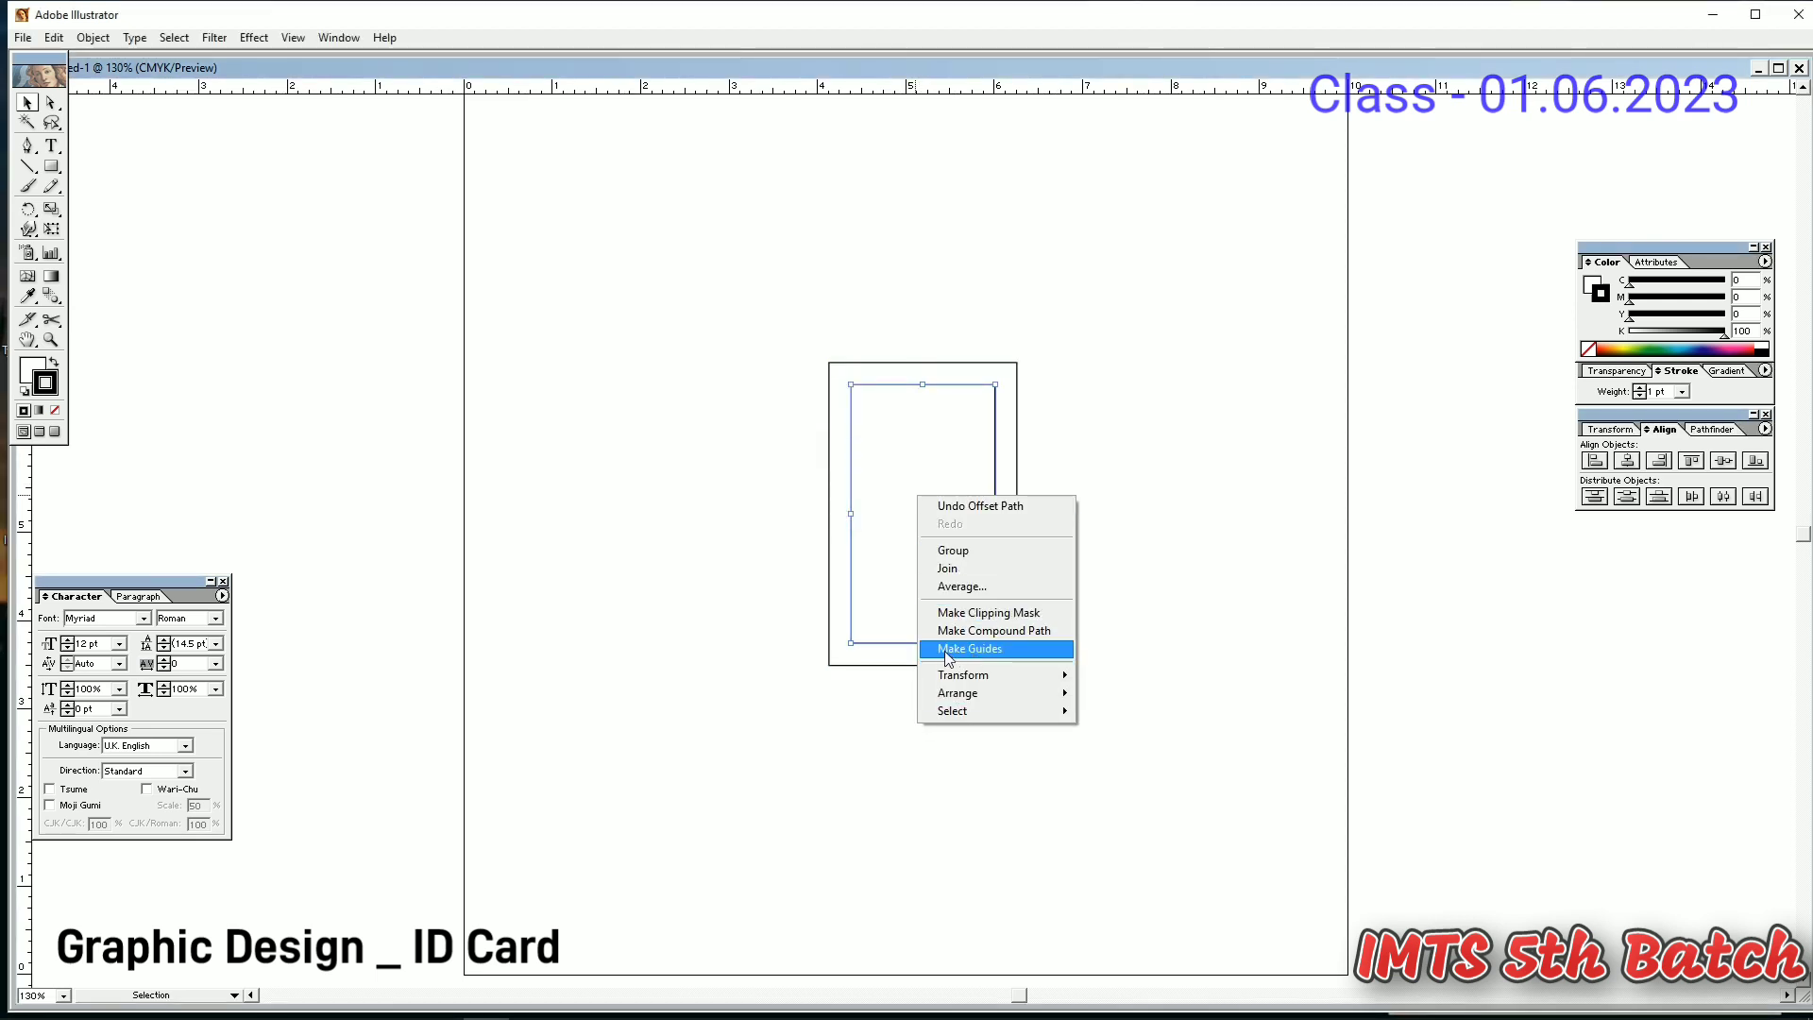
pyautogui.click(948, 658)
pyautogui.click(948, 515)
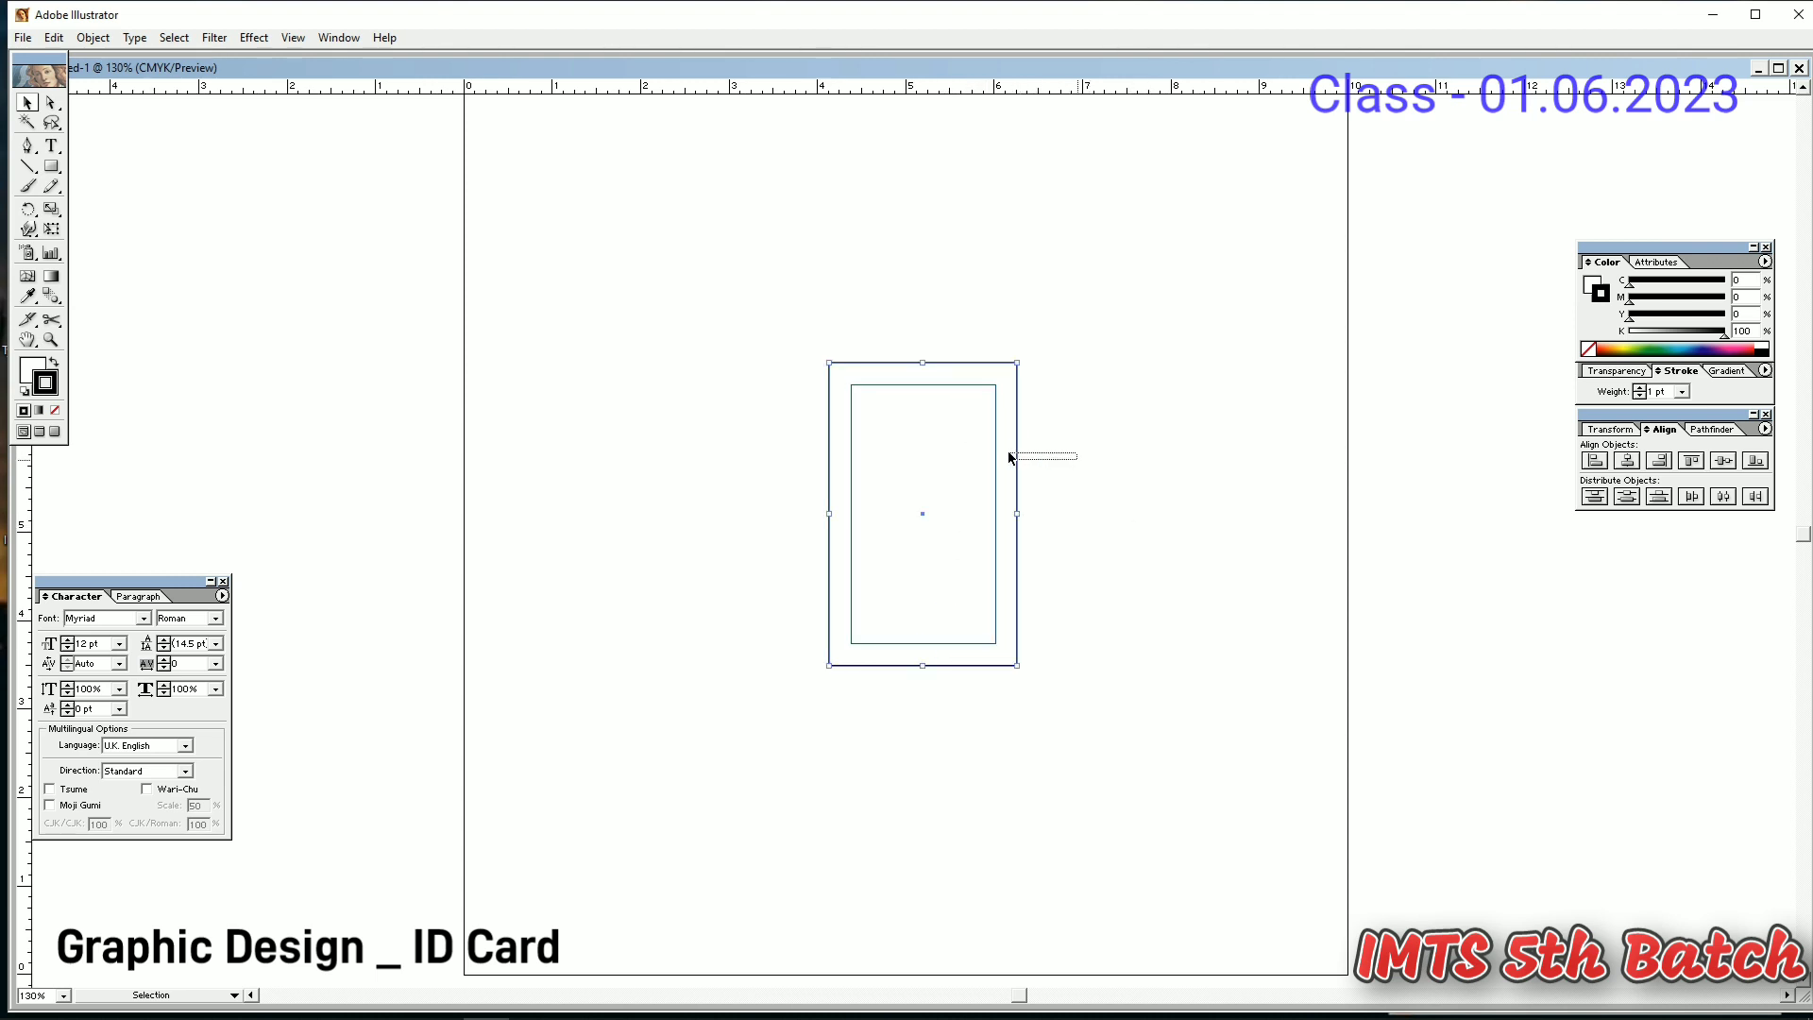
pyautogui.moveTo(1077, 460); pyautogui.dragTo(1008, 452)
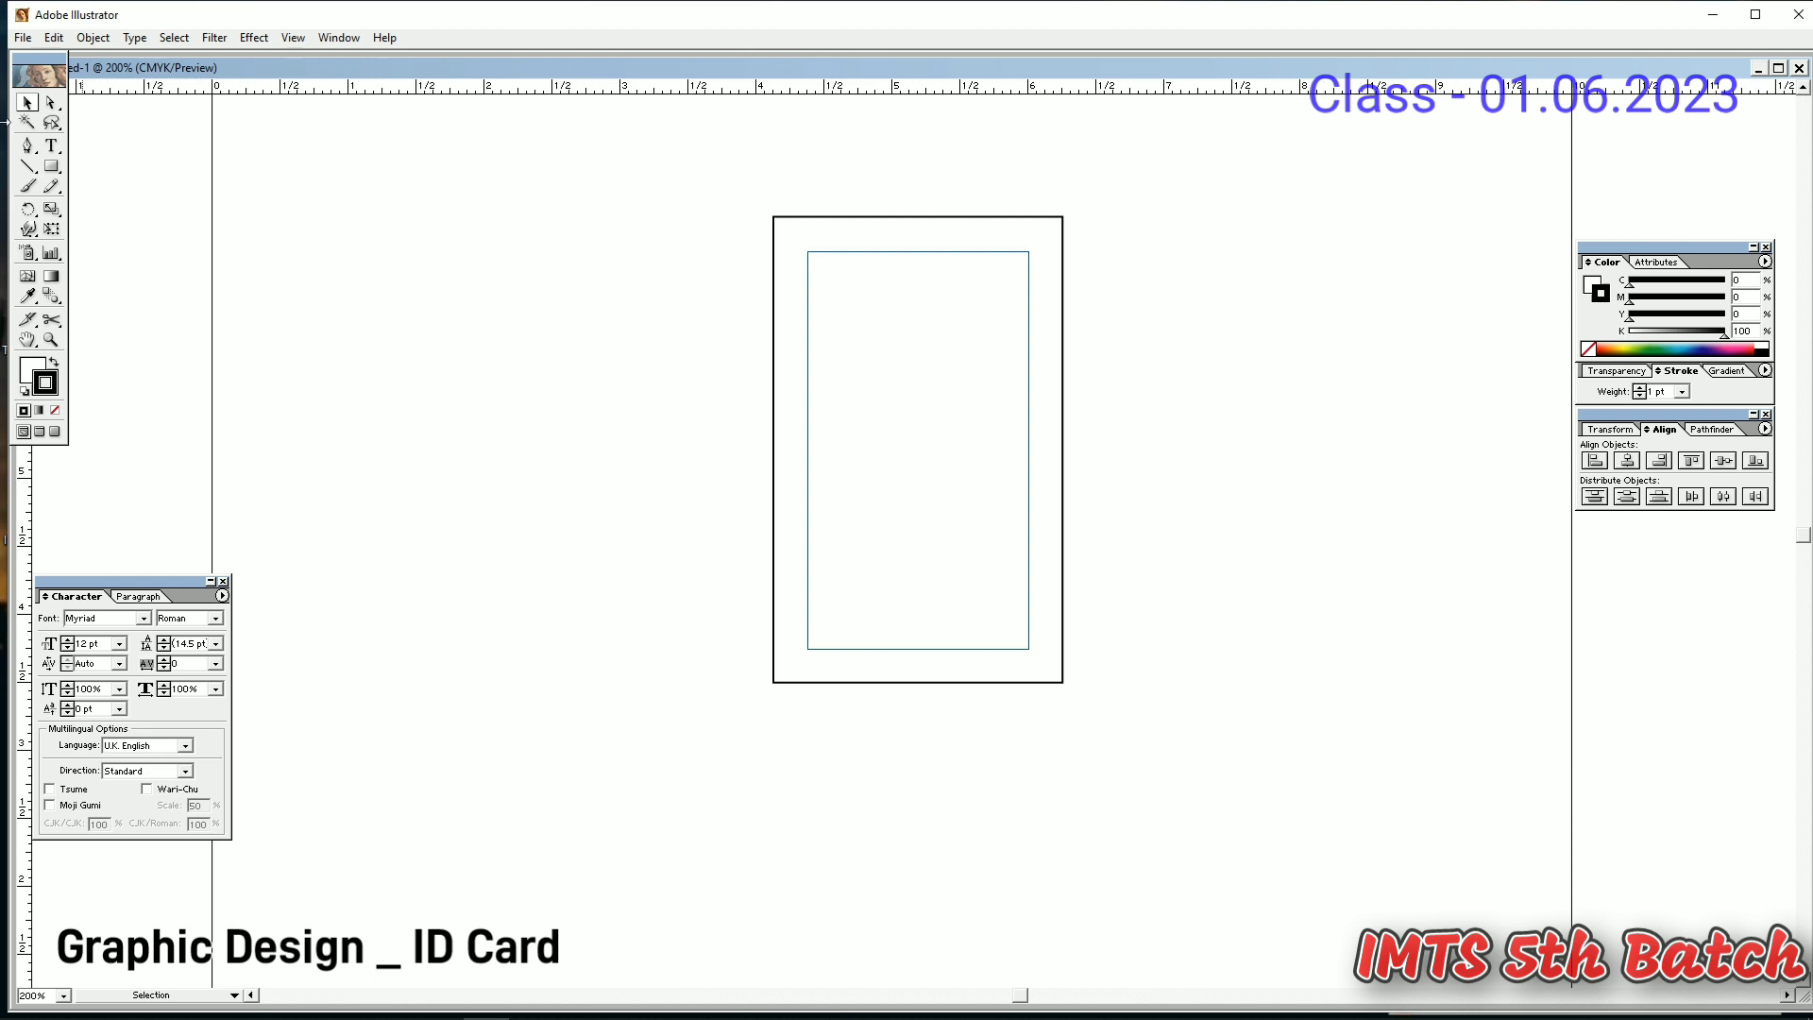
# - Type the 9 pt title 'Institute of Marire Technology' at the card's top
pyautogui.click(52, 146)
pyautogui.click(823, 269)
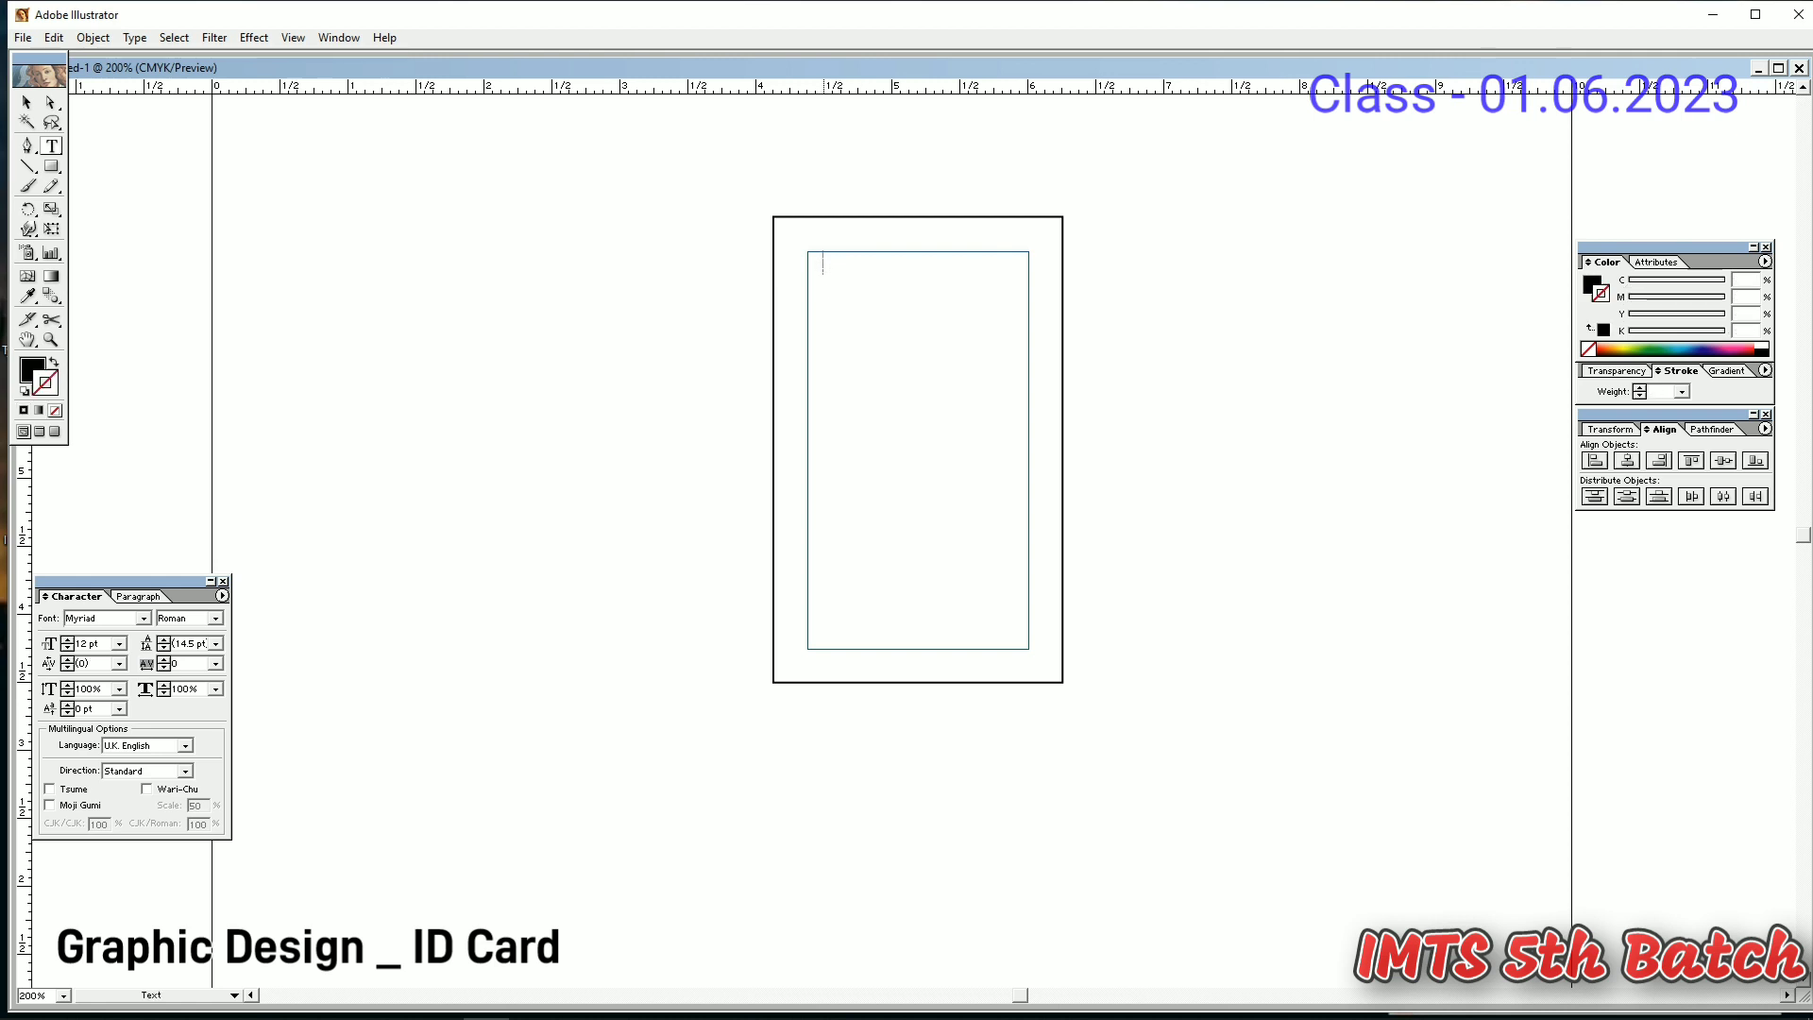
pyautogui.click(67, 647)
pyautogui.click(67, 646)
pyautogui.click(67, 648)
pyautogui.write('iNS')
pyautogui.press('BackSpace')
pyautogui.press('BackSpace')
pyautogui.press('BackSpace')
pyautogui.write('Institute')
pyautogui.write(' of Marir')
pyautogui.write('e Te')
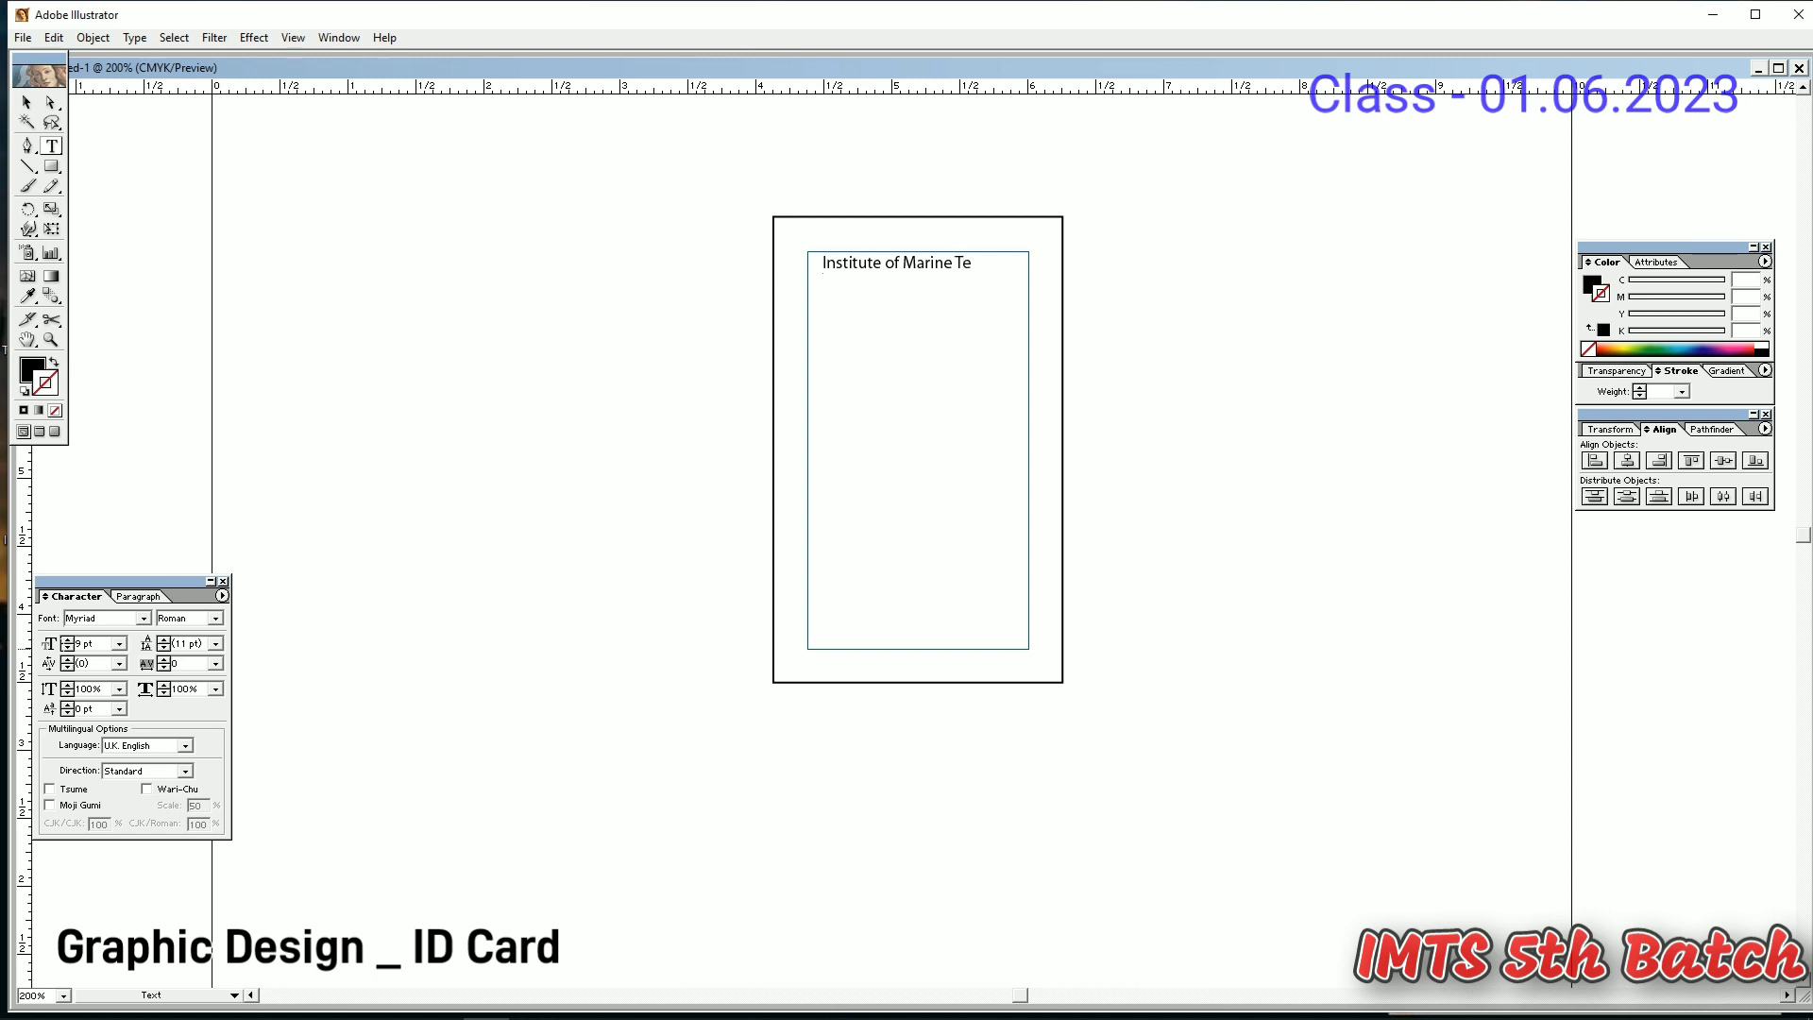
pyautogui.write('chnology')
# - Nudge the institute title slightly left into position
pyautogui.click(26, 101)
pyautogui.press('Left')
pyautogui.press('Left')
pyautogui.press('Left')
pyautogui.press('Left')
pyautogui.press('Left')
pyautogui.press('Left')
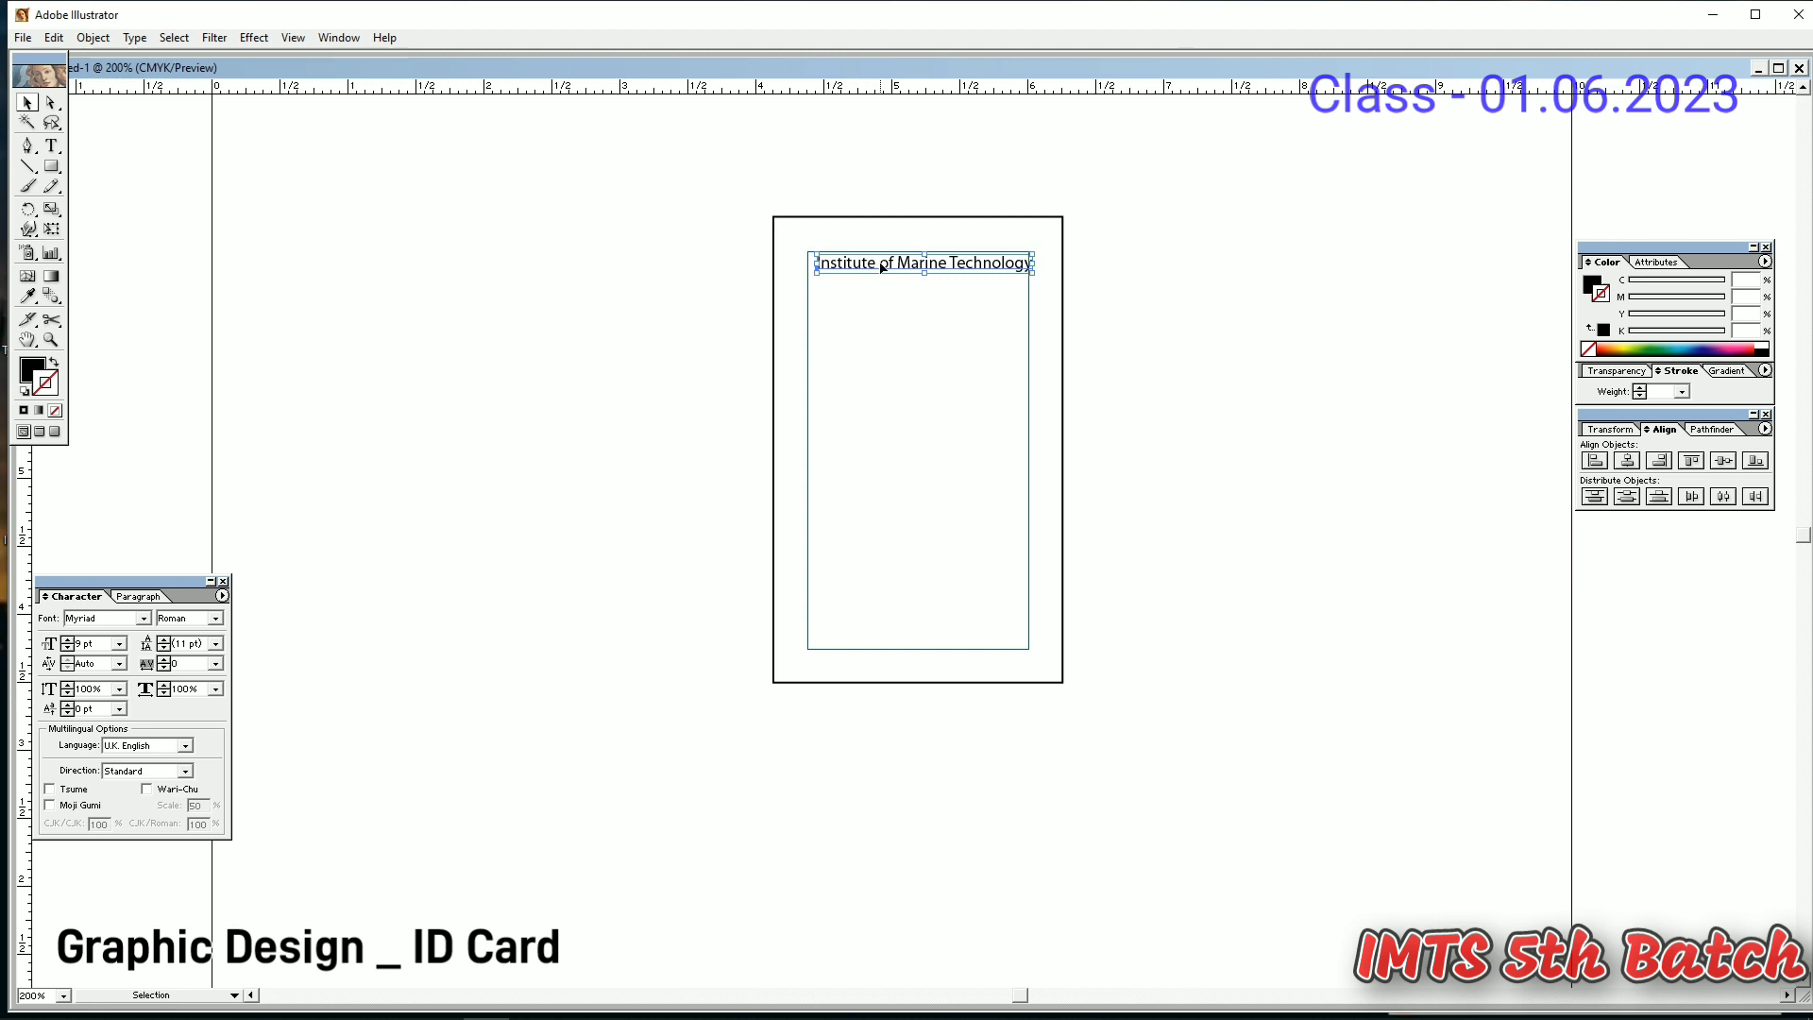
pyautogui.click(1272, 181)
pyautogui.click(914, 269)
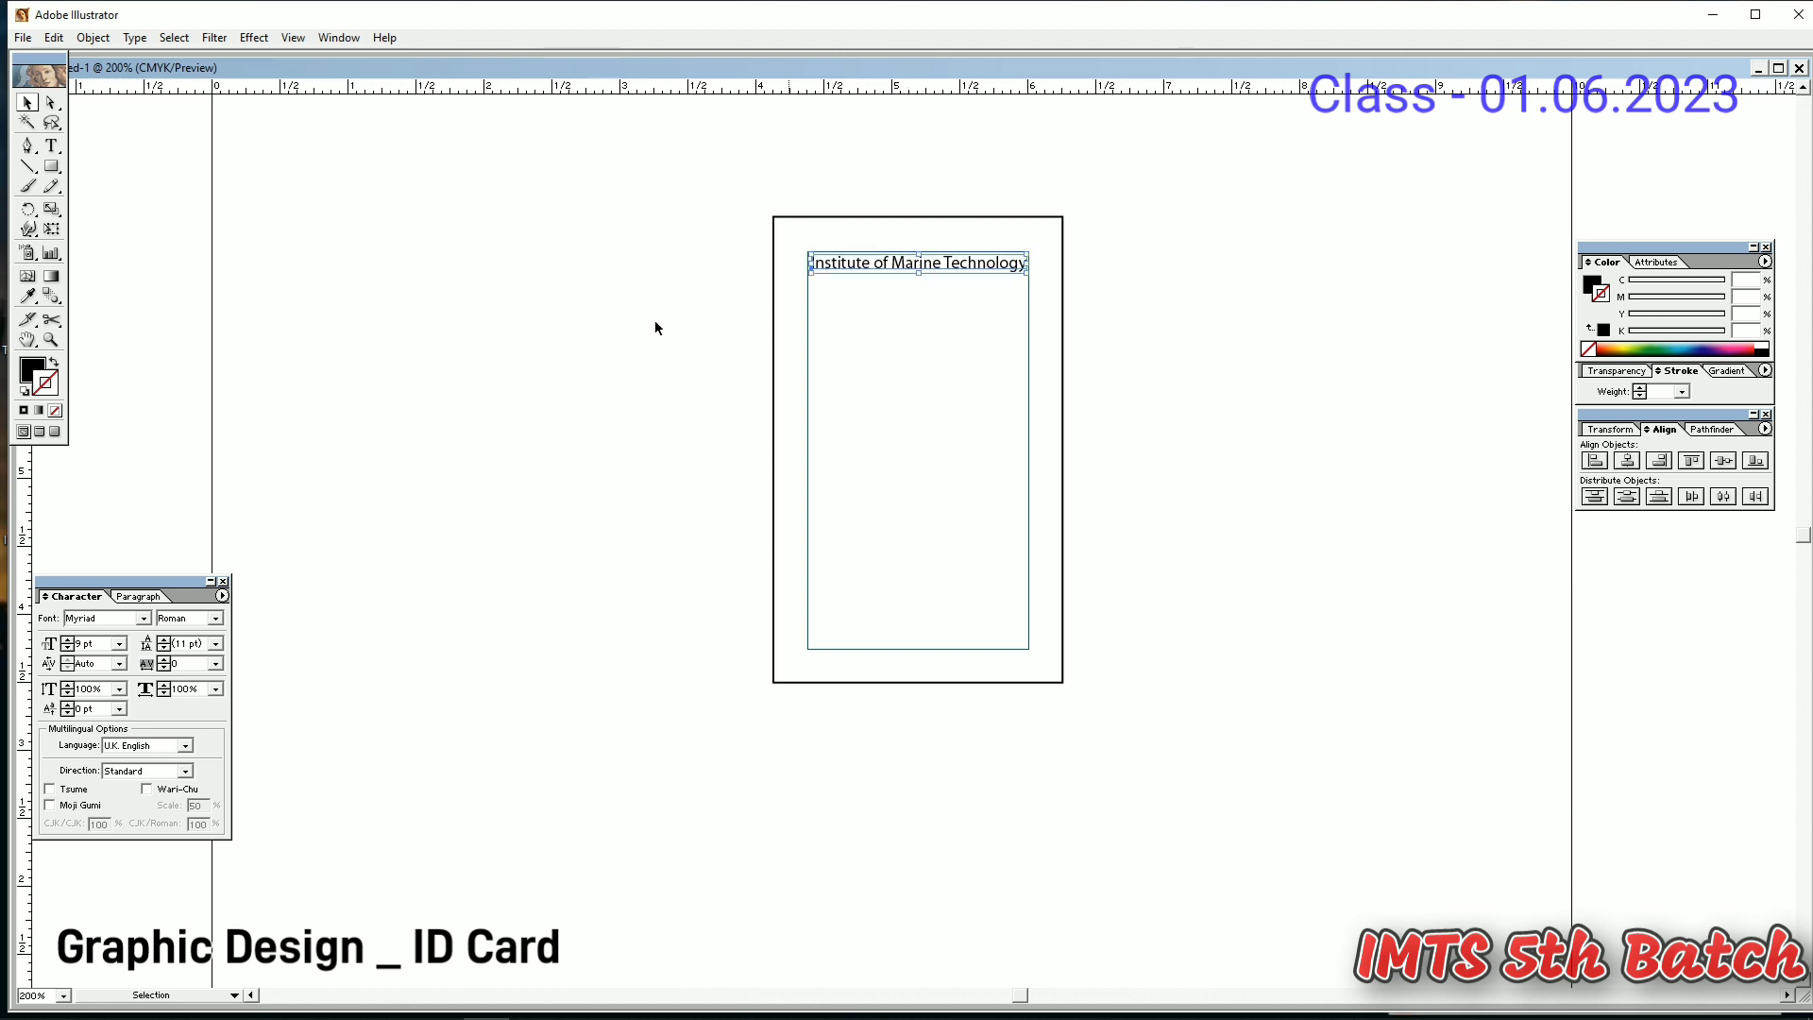
pyautogui.click(654, 321)
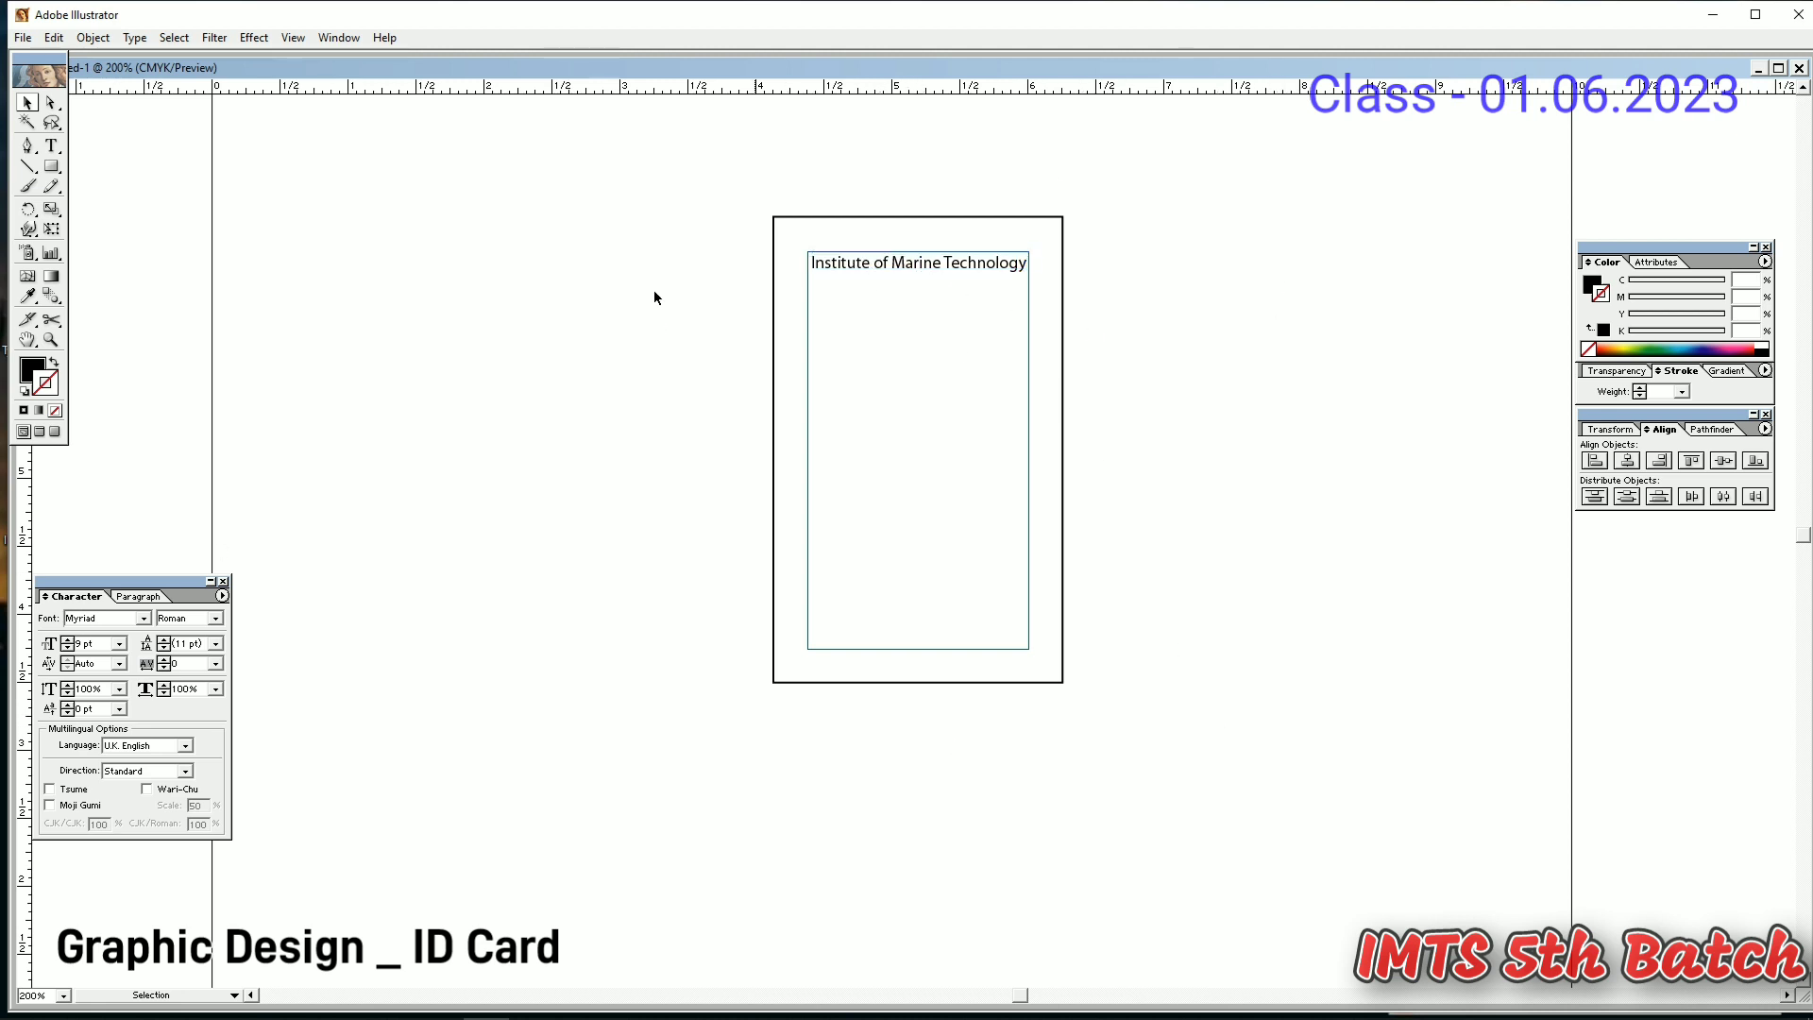
pyautogui.click(909, 267)
# - Duplicate the title below as the institute's address line, and draw a small rounded rectangle underneath
pyautogui.moveTo(909, 267); pyautogui.dragTo(772, 278)
pyautogui.press('t')
pyautogui.click(999, 287)
pyautogui.write('Mulibari, Saidabad')
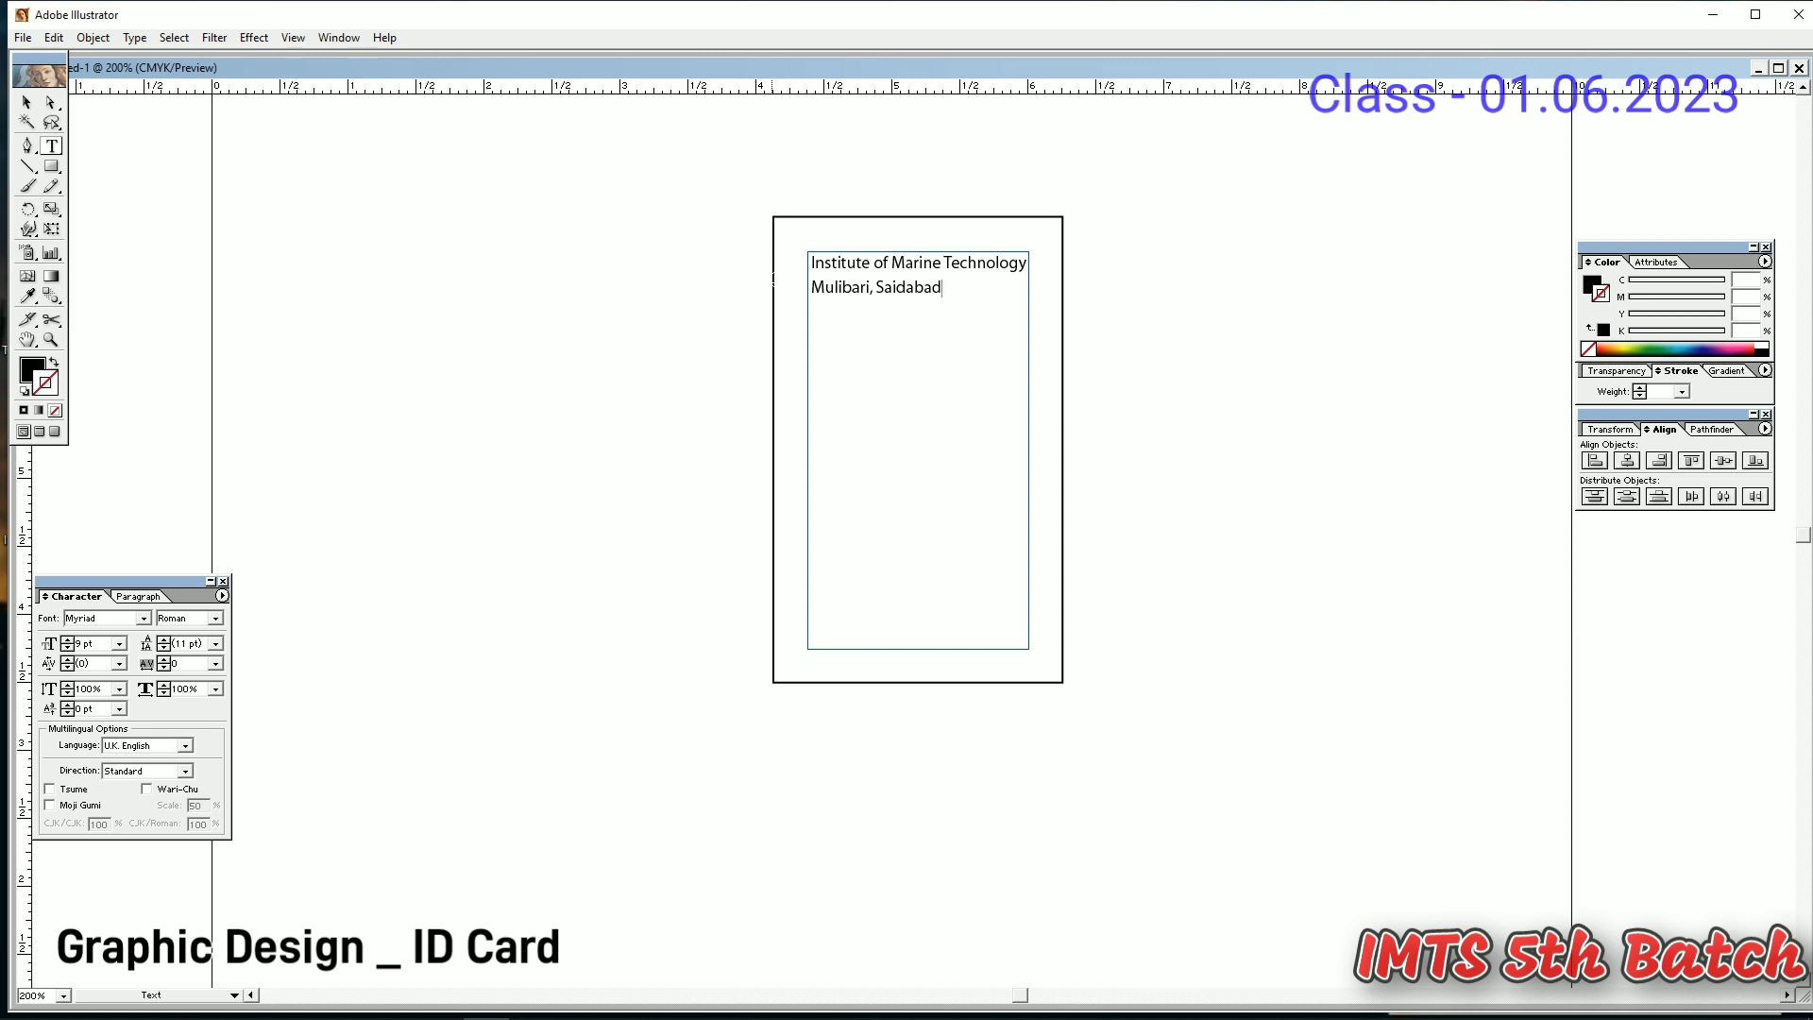
pyautogui.press('BackSpace')
pyautogui.press('BackSpace')
pyautogui.press('BackSpace')
pyautogui.press('BackSpace')
pyautogui.press('BackSpace')
pyautogui.press('BackSpace')
pyautogui.write('ydabad, Sirajgaonj')
pyautogui.press('BackSpace')
pyautogui.click(26, 102)
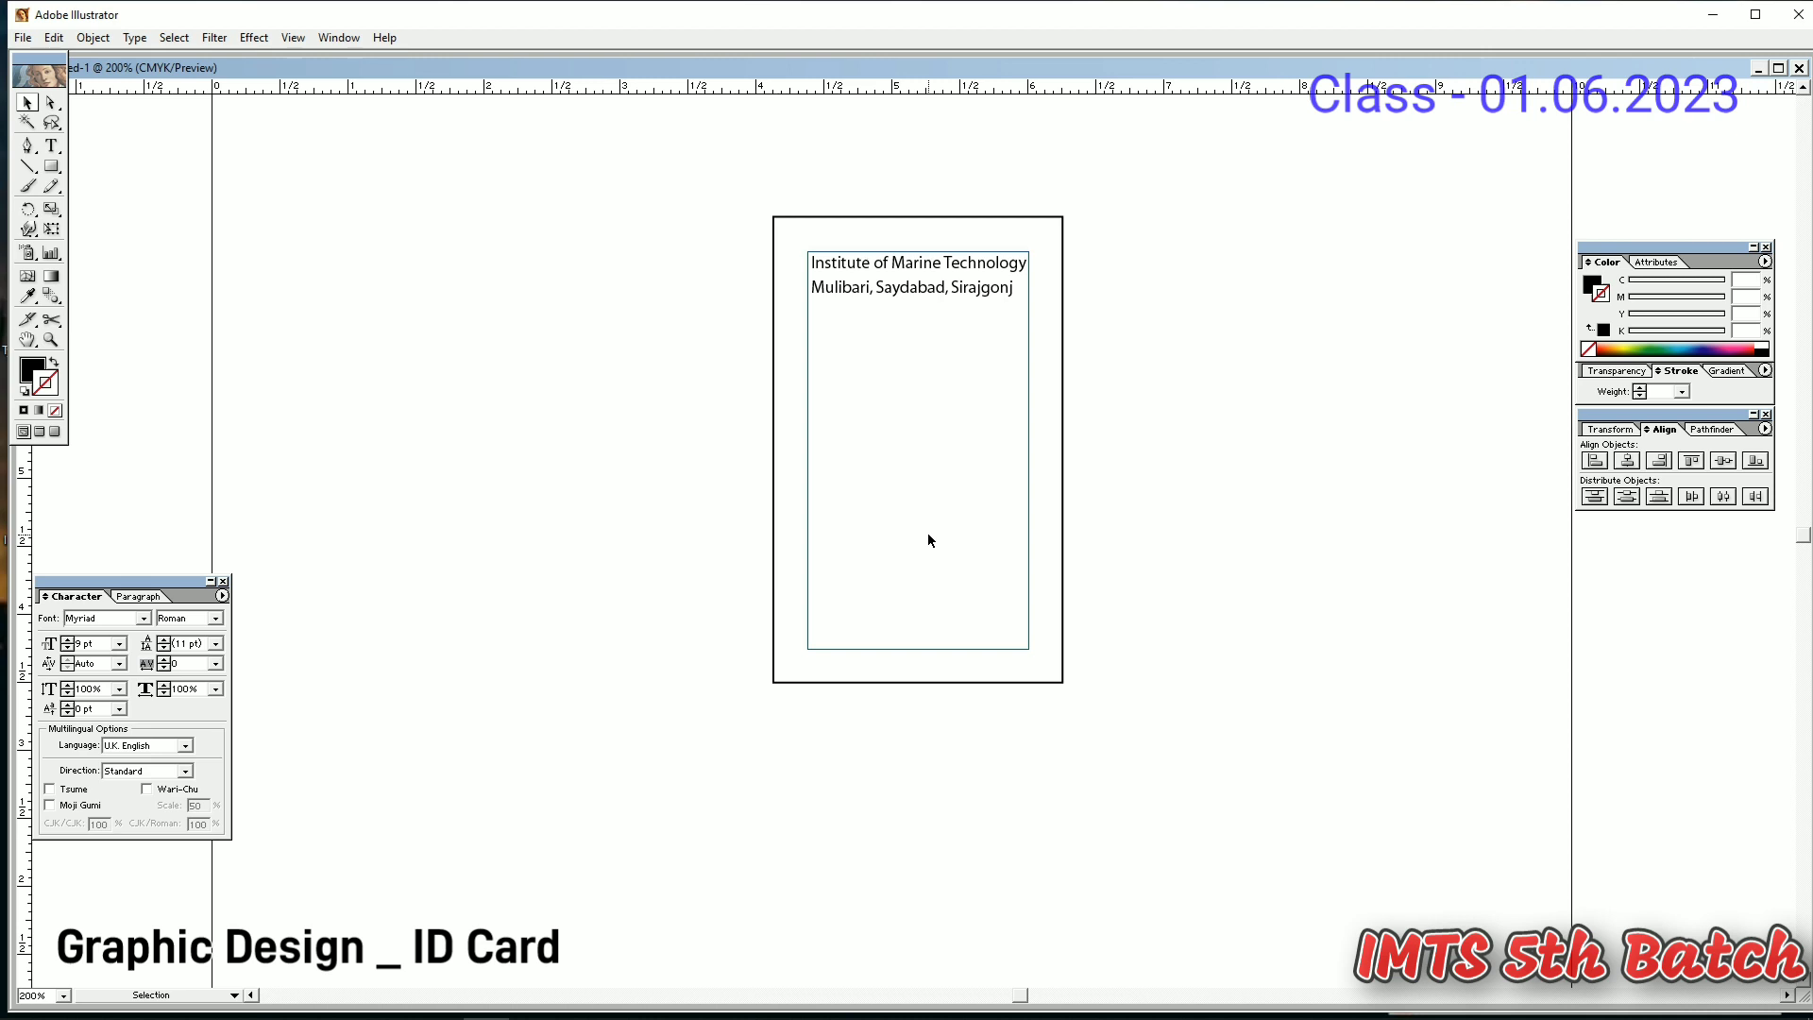
pyautogui.moveTo(52, 166); pyautogui.dragTo(102, 173)
pyautogui.moveTo(835, 309); pyautogui.dragTo(918, 328)
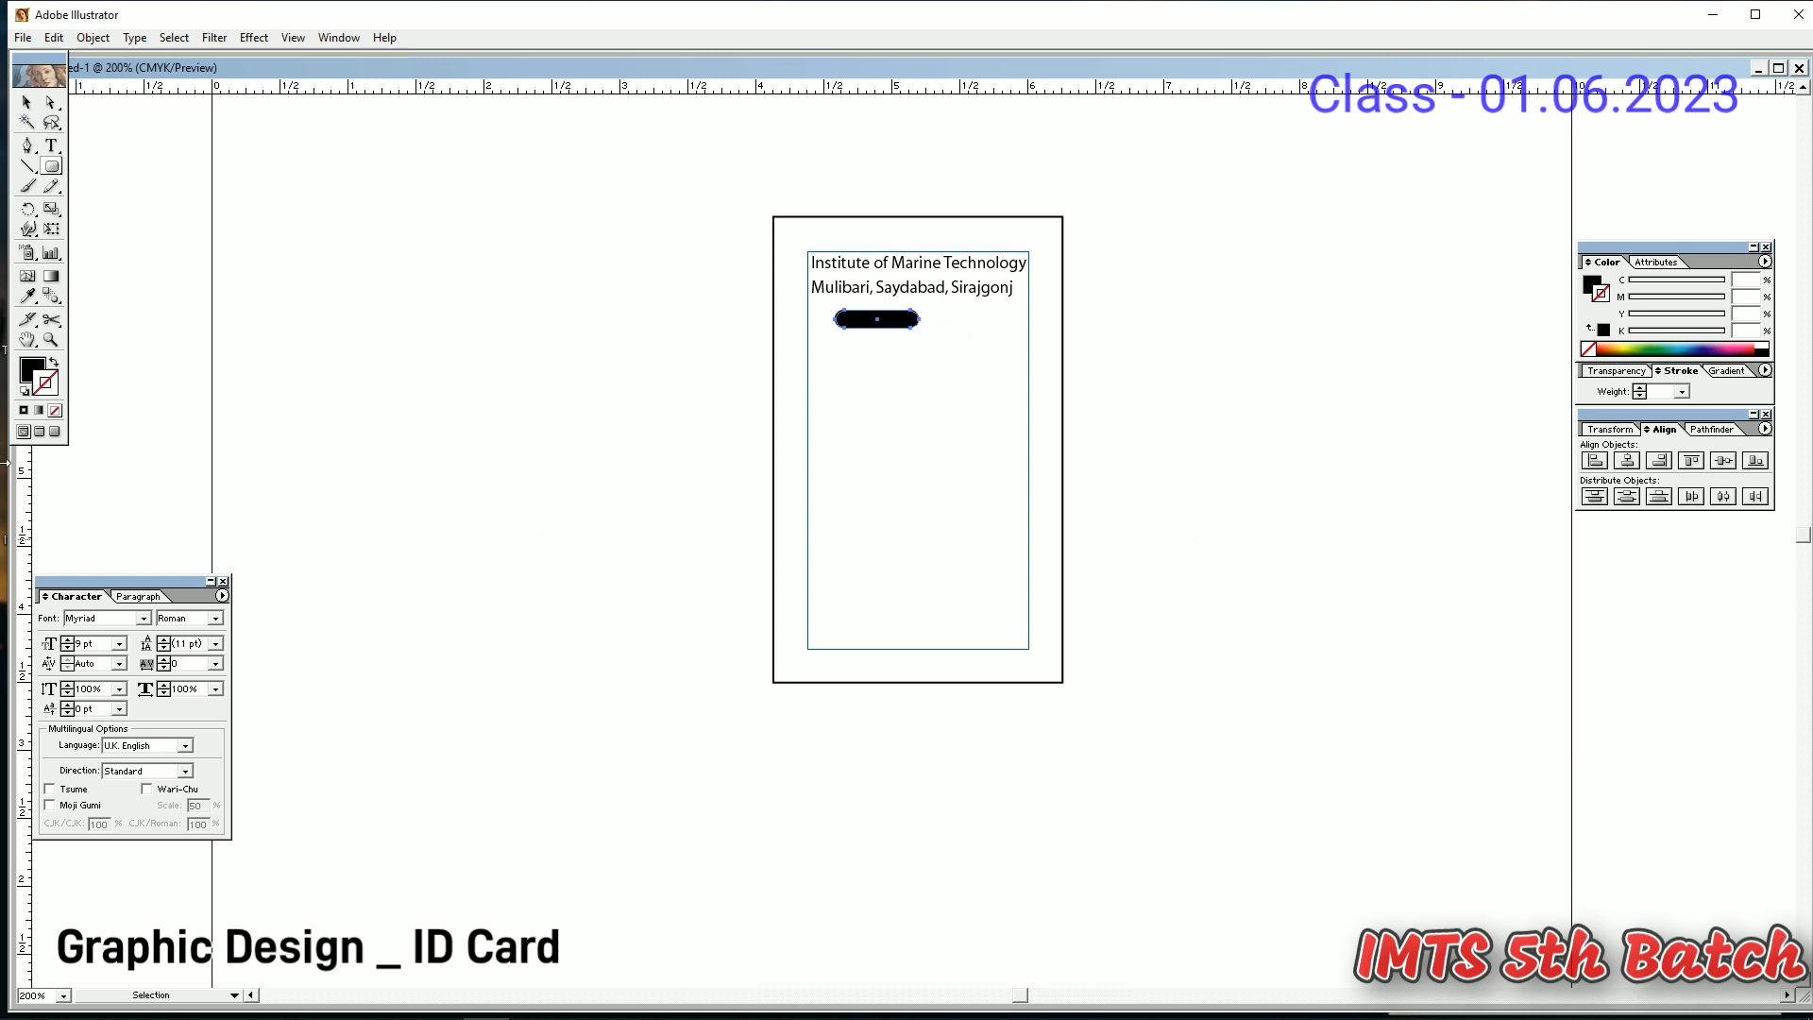
# - Fill the rounded rectangle pink and move the pill below the address line
pyautogui.click(34, 370)
pyautogui.moveTo(1652, 335); pyautogui.dragTo(1598, 333)
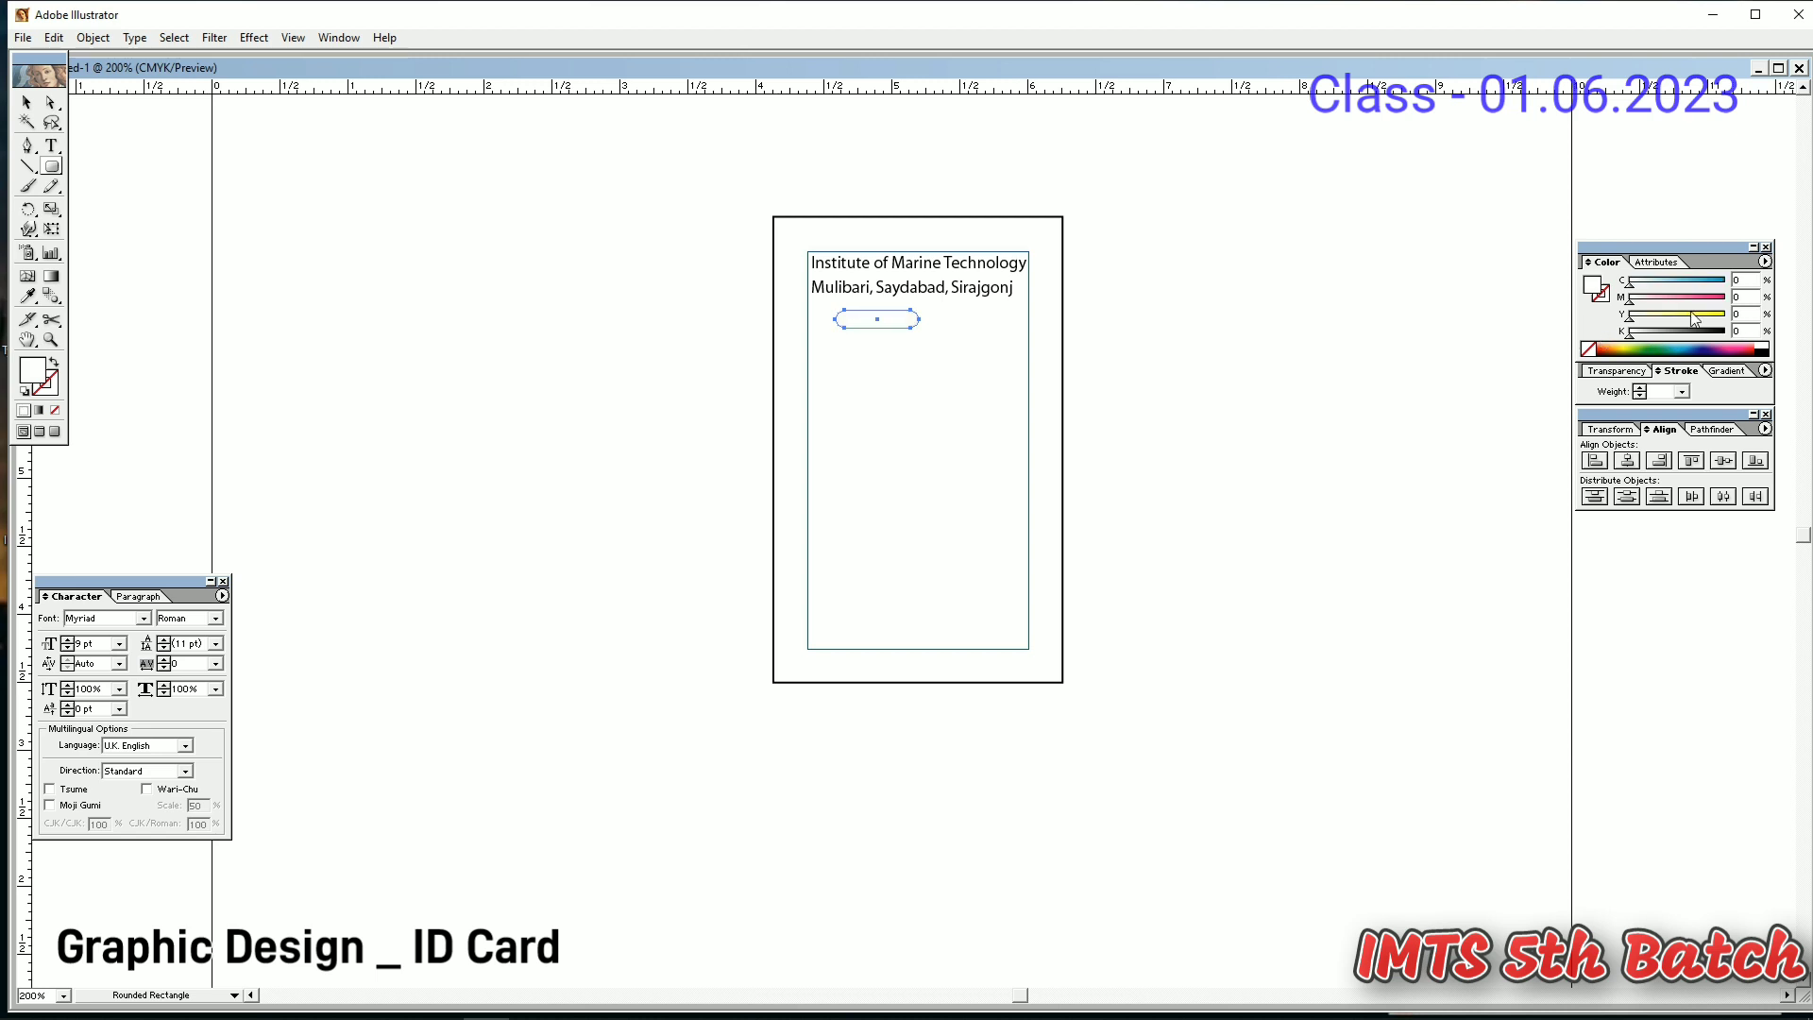
pyautogui.click(1690, 301)
pyautogui.click(27, 102)
pyautogui.moveTo(866, 326); pyautogui.dragTo(904, 352)
pyautogui.click(910, 478)
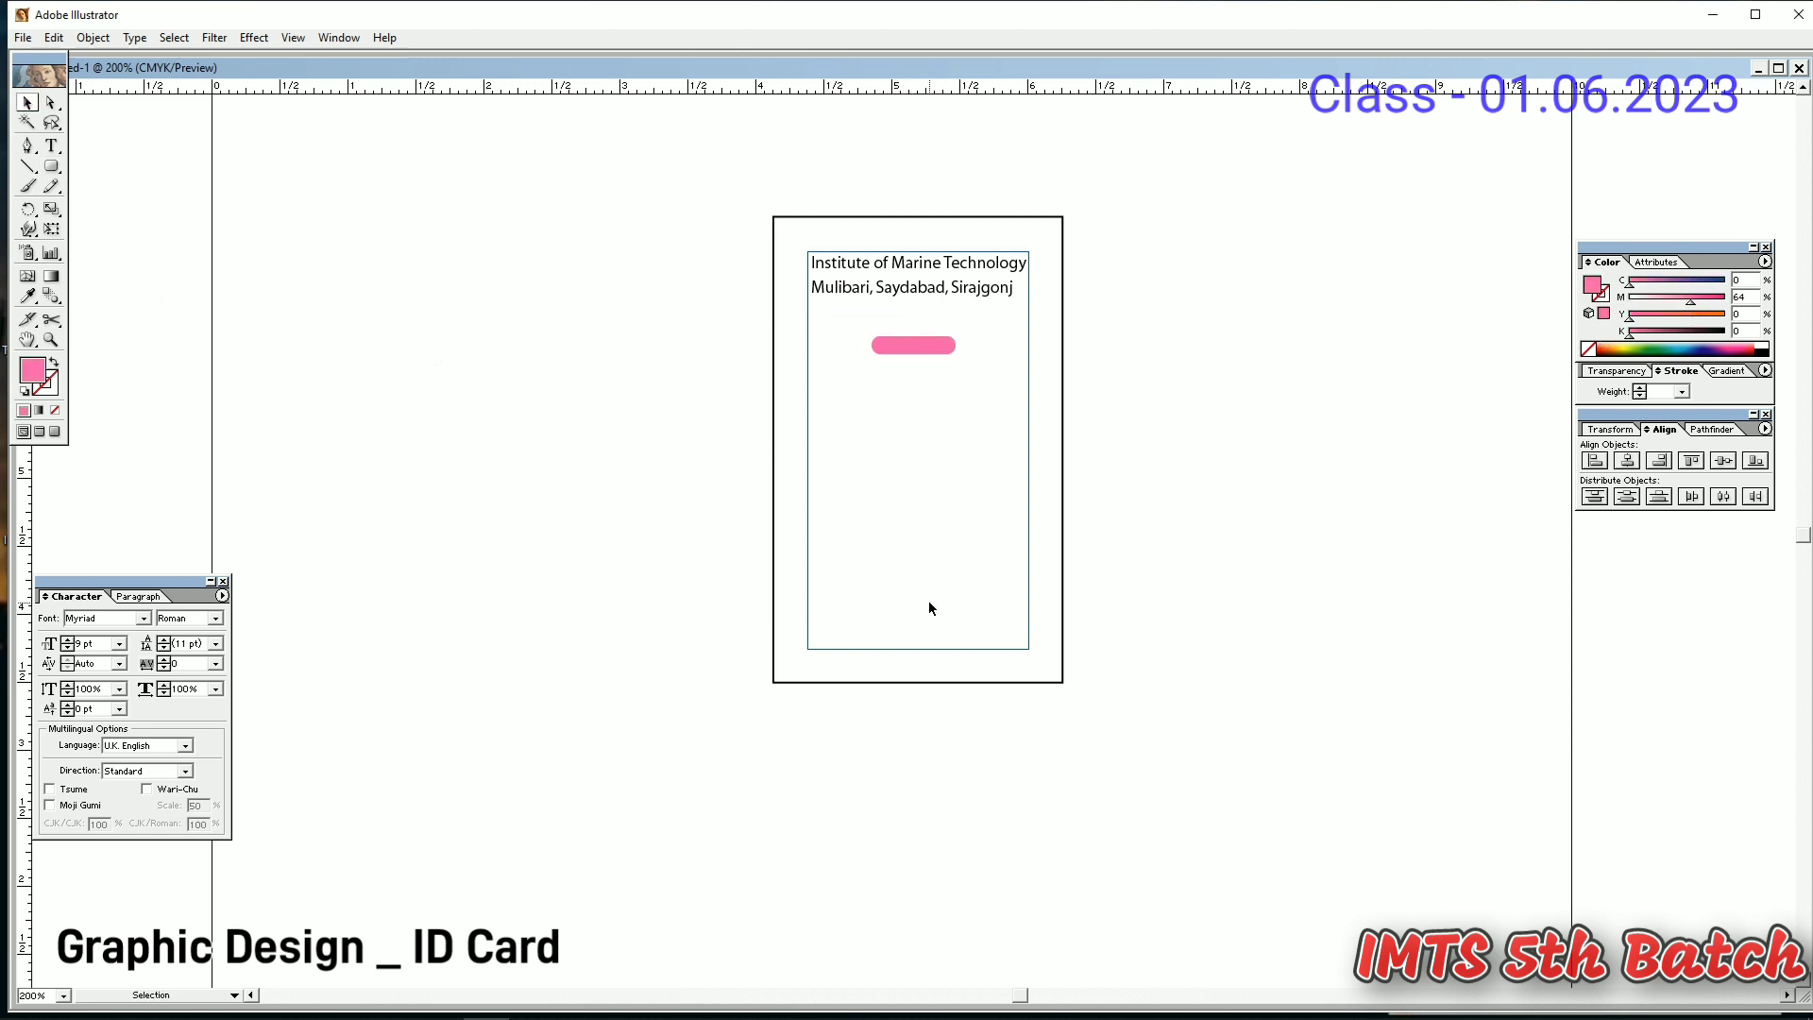
pyautogui.moveTo(910, 269); pyautogui.dragTo(535, 422)
pyautogui.hotkey('ctrl', 'z')
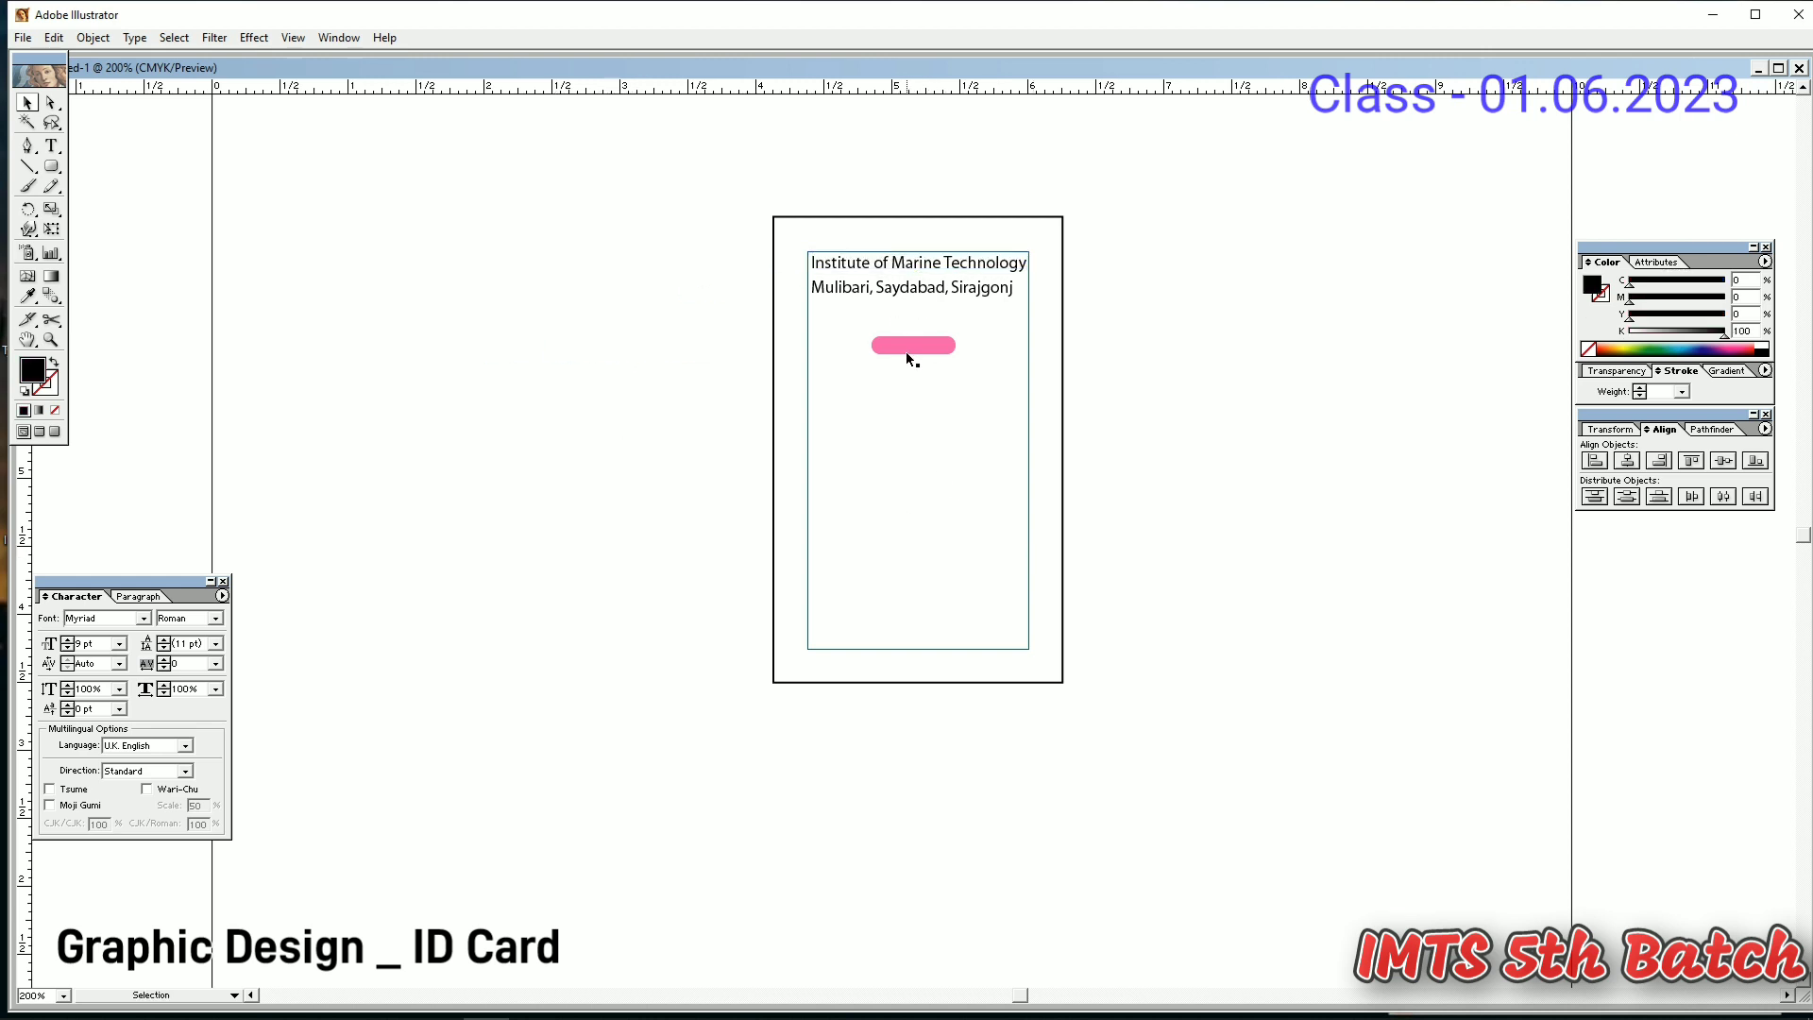
# - Type a line of text inside the pill in 8 pt Playbill
pyautogui.click(904, 352)
pyautogui.click(52, 144)
pyautogui.click(28, 100)
pyautogui.click(143, 220)
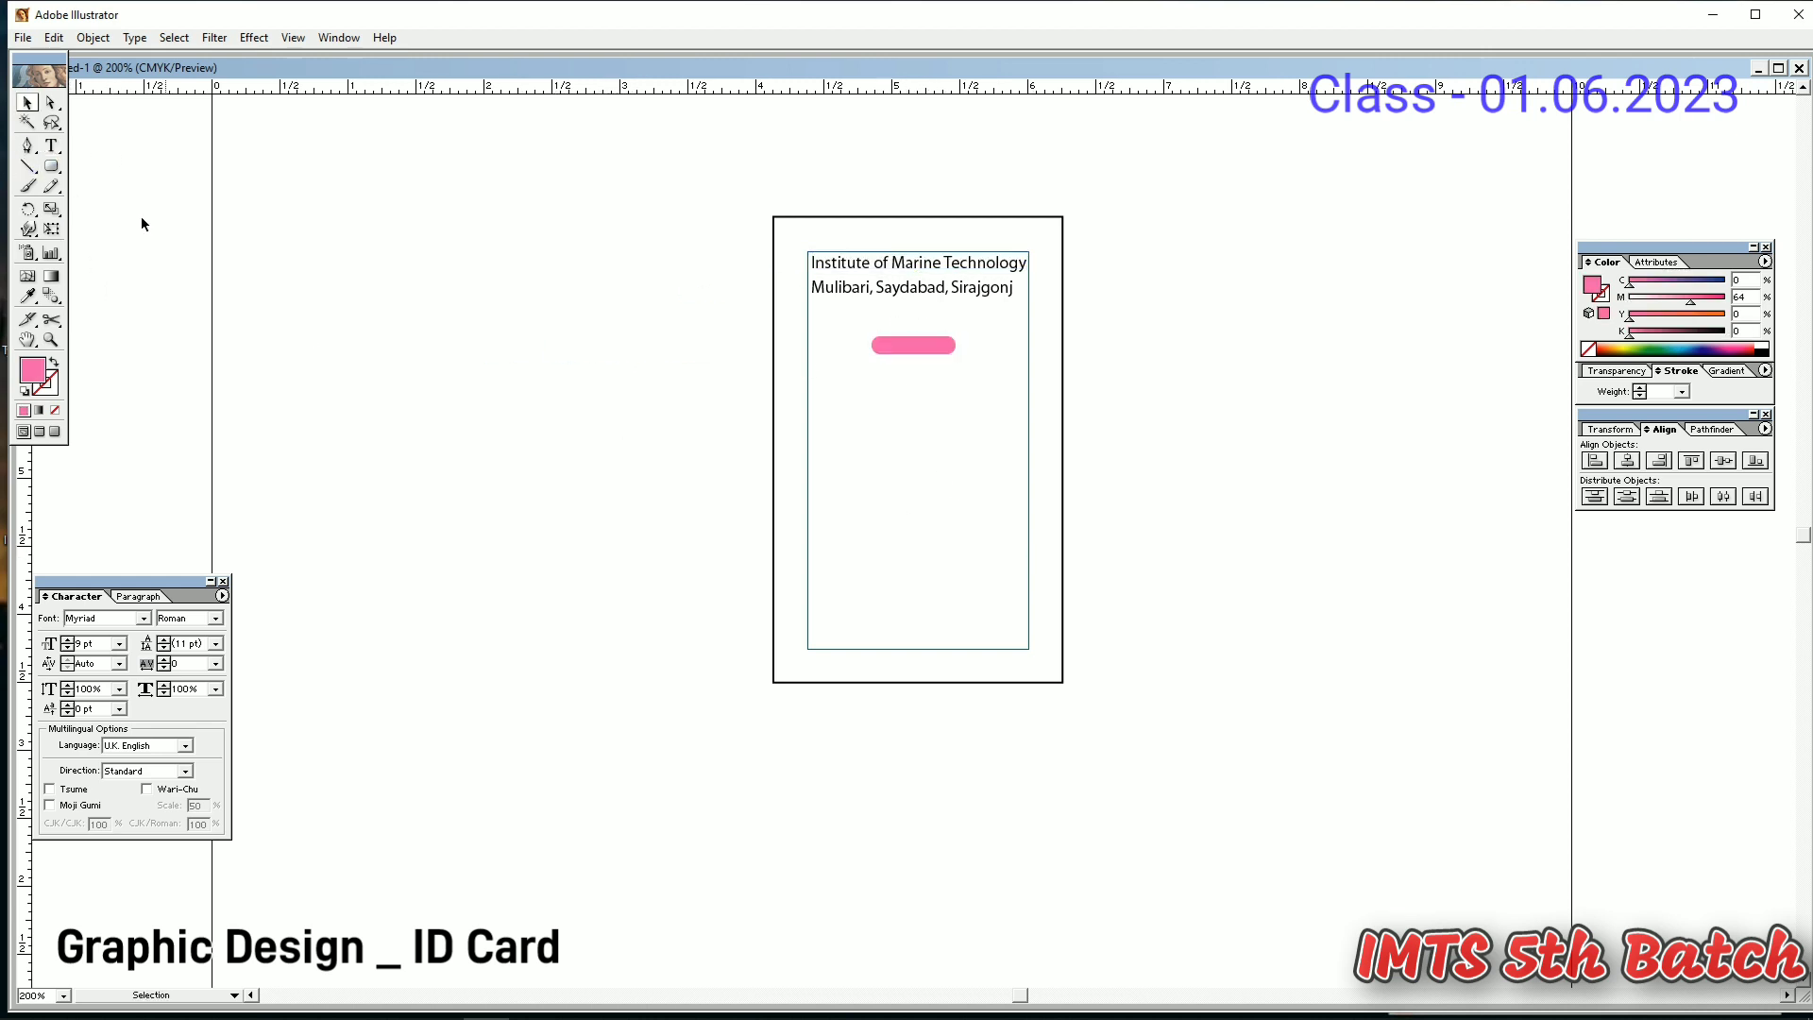
pyautogui.click(50, 146)
pyautogui.click(880, 345)
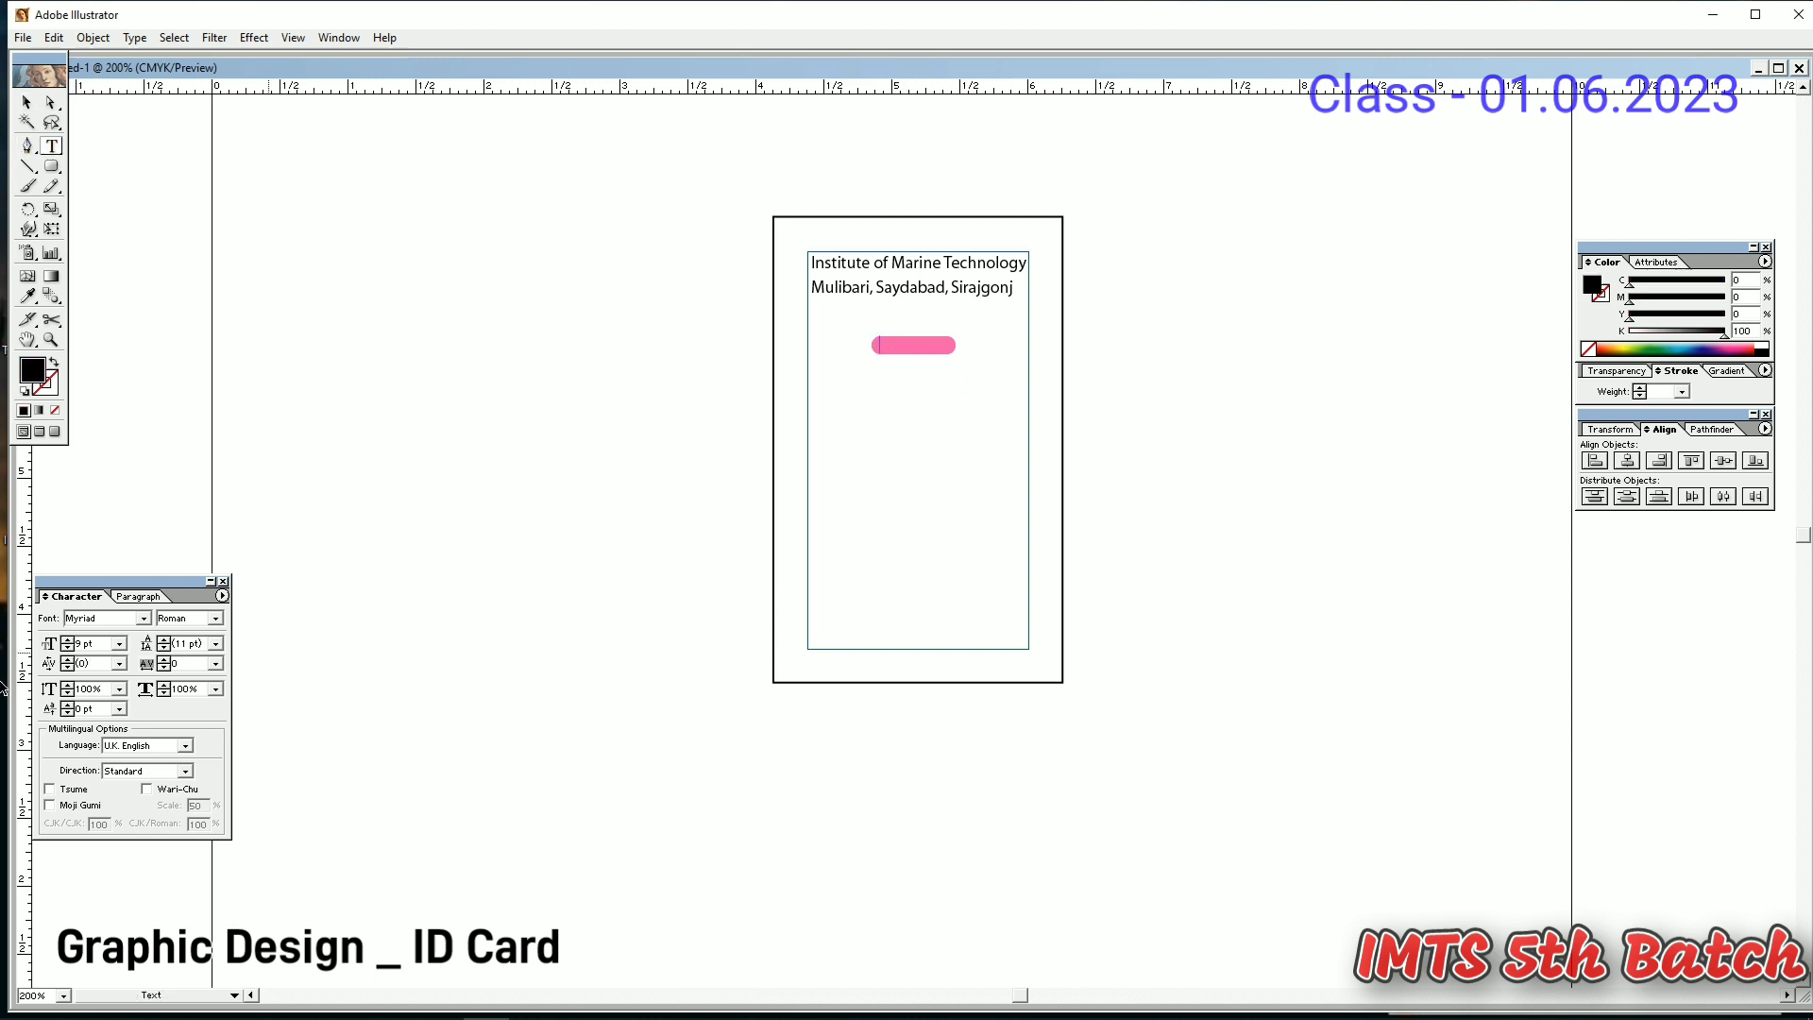
pyautogui.click(69, 648)
pyautogui.doubleClick(79, 619)
pyautogui.write('Pl')
pyautogui.press('Return')
pyautogui.write('G')
pyautogui.press('BackSpace')
pyautogui.write('ID')
pyautogui.press('BackSpace')
pyautogui.press('BackSpace')
pyautogui.press('BackSpace')
pyautogui.press('BackSpace')
# - Nudge the pill text down and replace it with 'ID Card'
pyautogui.click(27, 102)
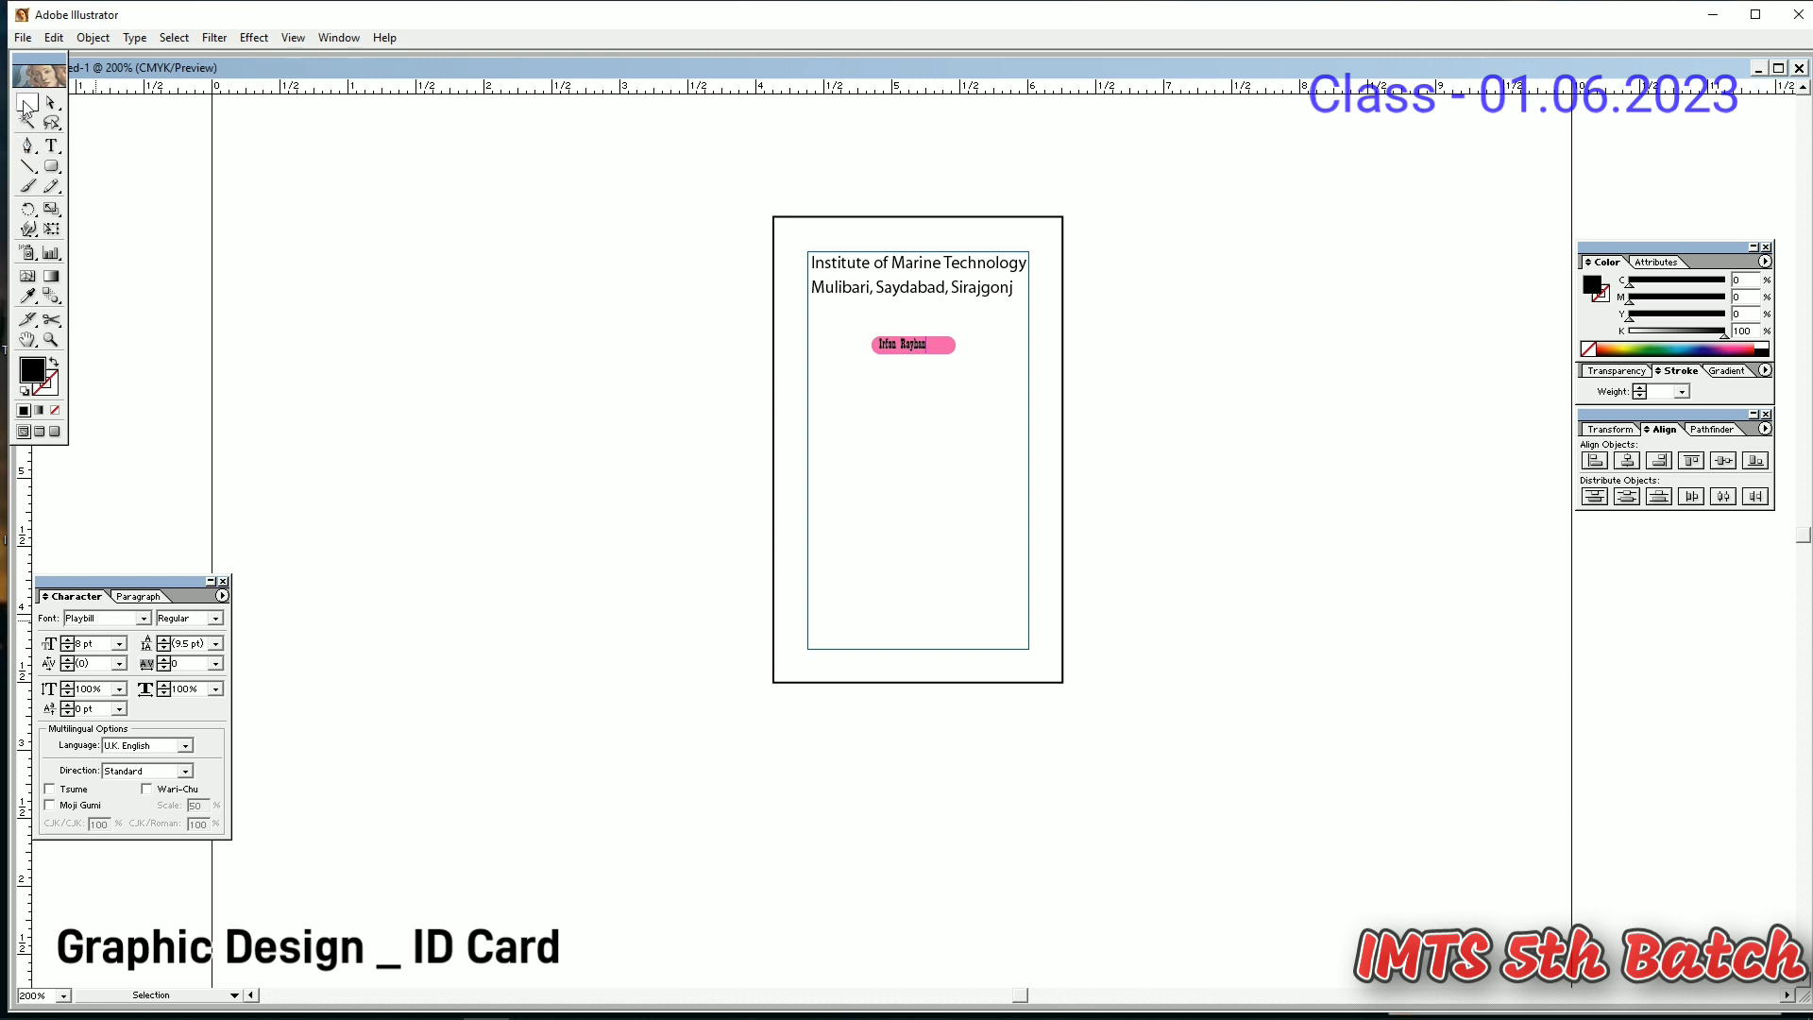
pyautogui.click(68, 640)
pyautogui.click(971, 446)
pyautogui.click(909, 347)
pyautogui.press('Down')
pyautogui.click(914, 474)
pyautogui.click(936, 345)
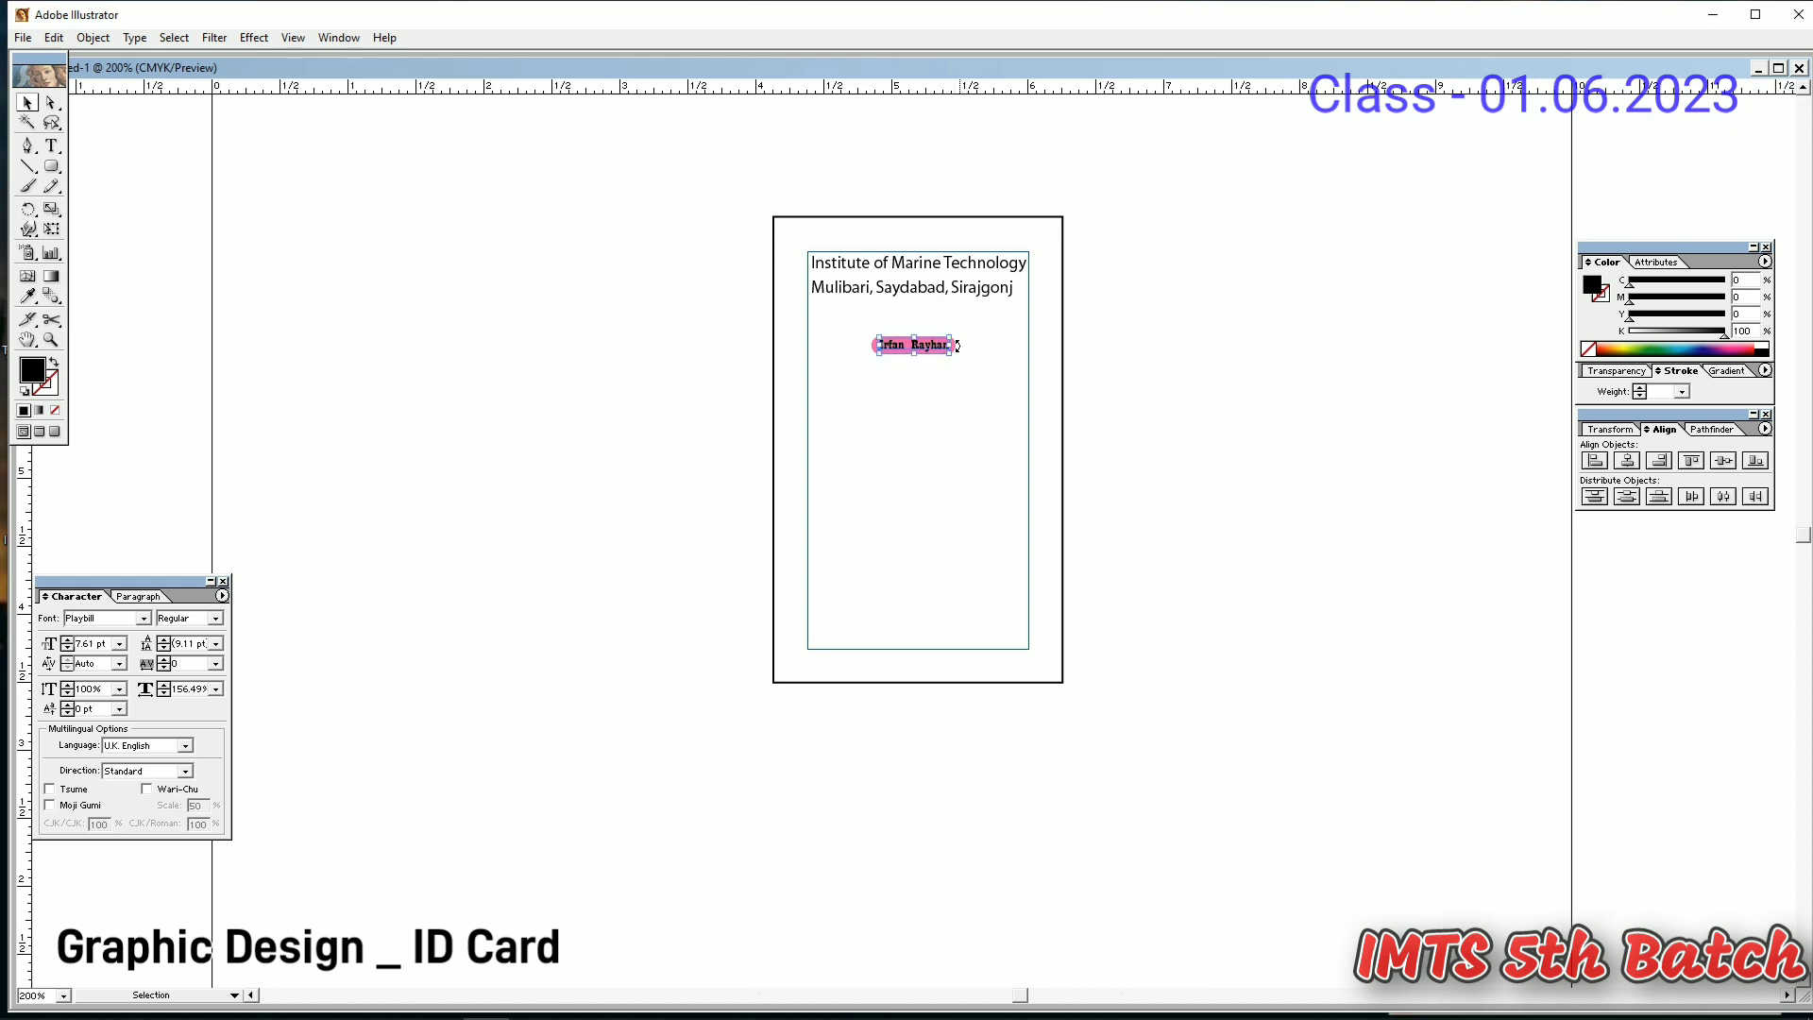
pyautogui.press('t')
pyautogui.moveTo(951, 344); pyautogui.dragTo(878, 344)
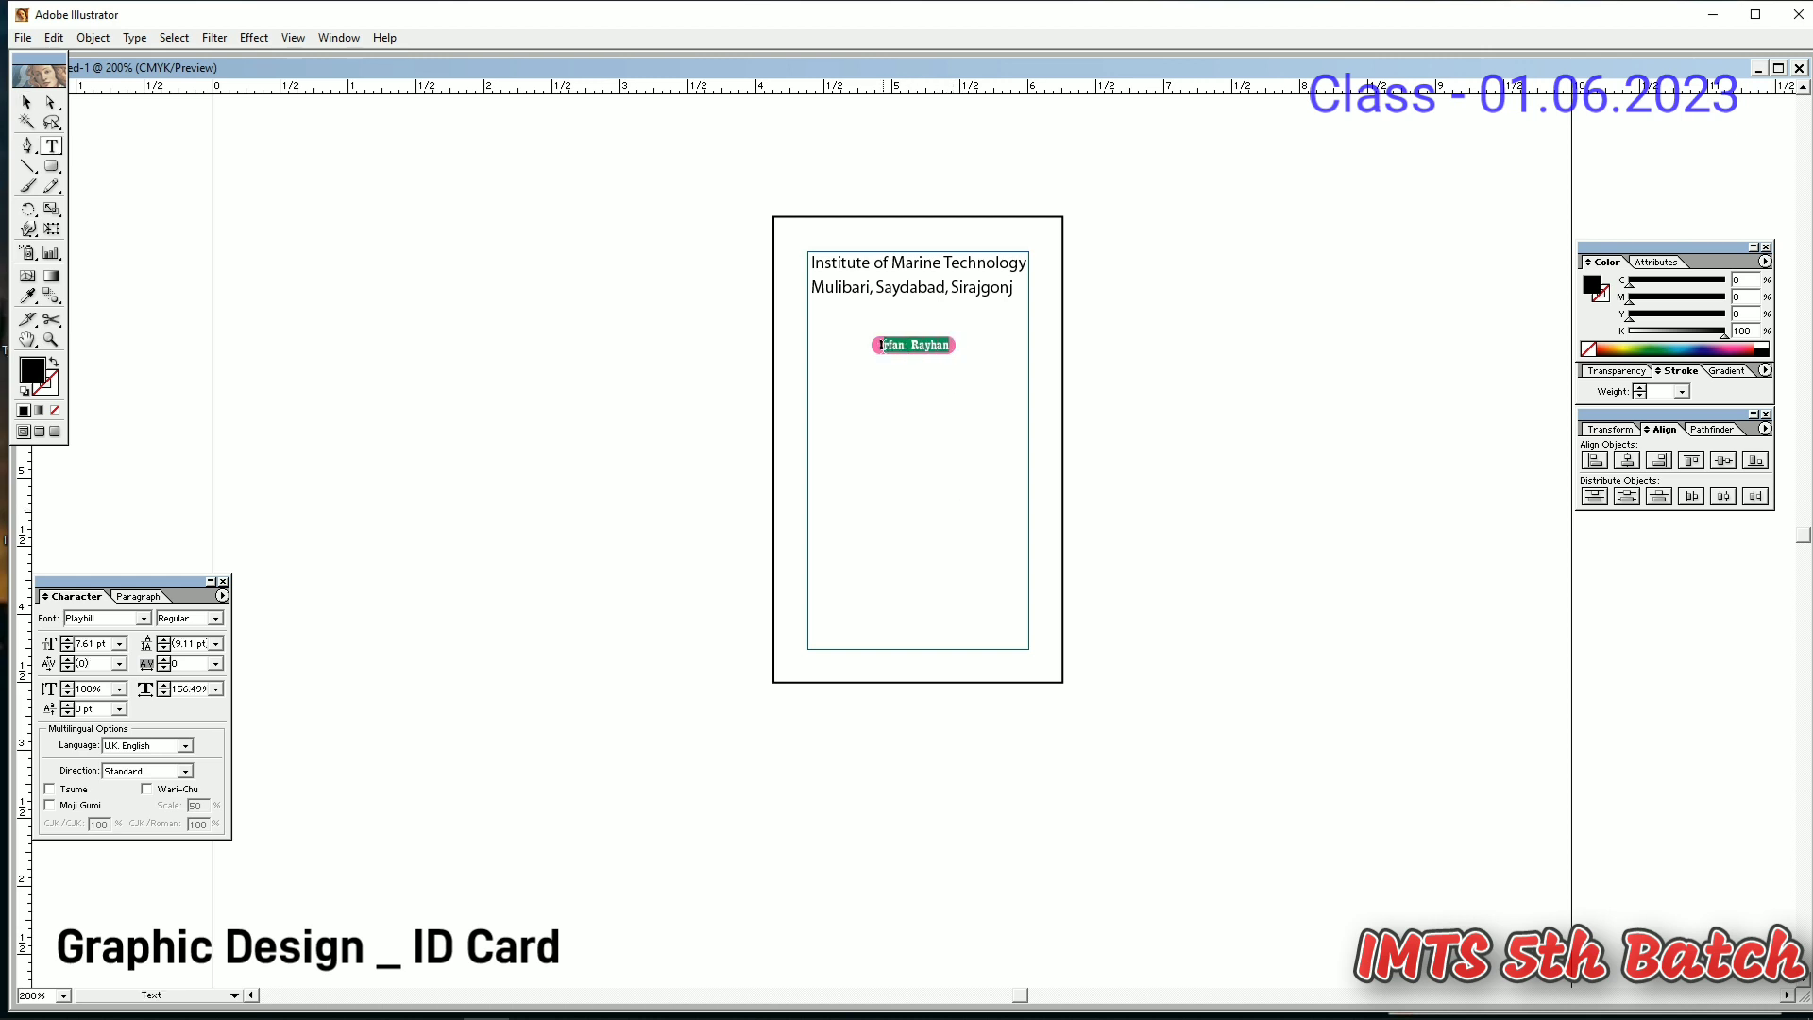
pyautogui.write('ID Card')
# - Shift the ID Card label slightly right to centre it in the pill
pyautogui.click(27, 103)
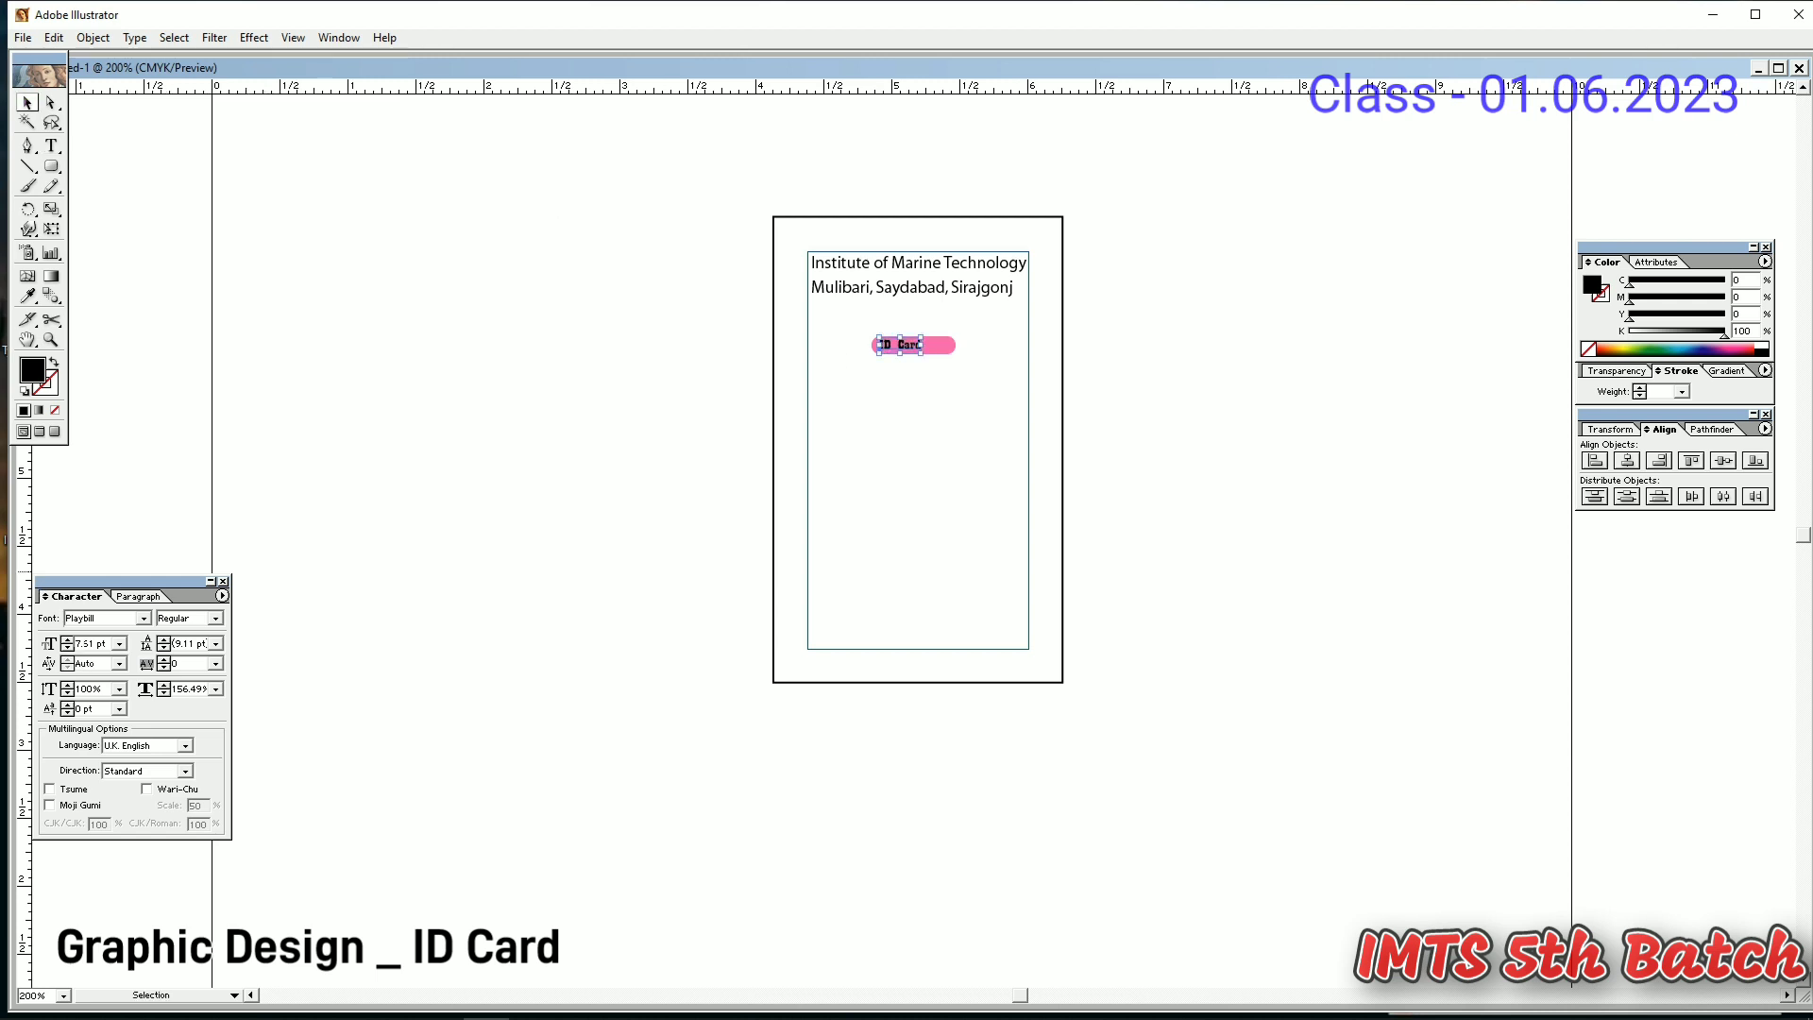
pyautogui.click(71, 641)
pyautogui.click(71, 640)
pyautogui.click(707, 463)
pyautogui.moveTo(890, 354); pyautogui.dragTo(900, 351)
pyautogui.click(930, 510)
pyautogui.moveTo(937, 346)
pyautogui.mouseDown()
pyautogui.moveTo(958, 323)
pyautogui.moveTo(923, 322)
pyautogui.mouseUp()
pyautogui.hotkey('ctrl', 'z')
pyautogui.click(921, 474)
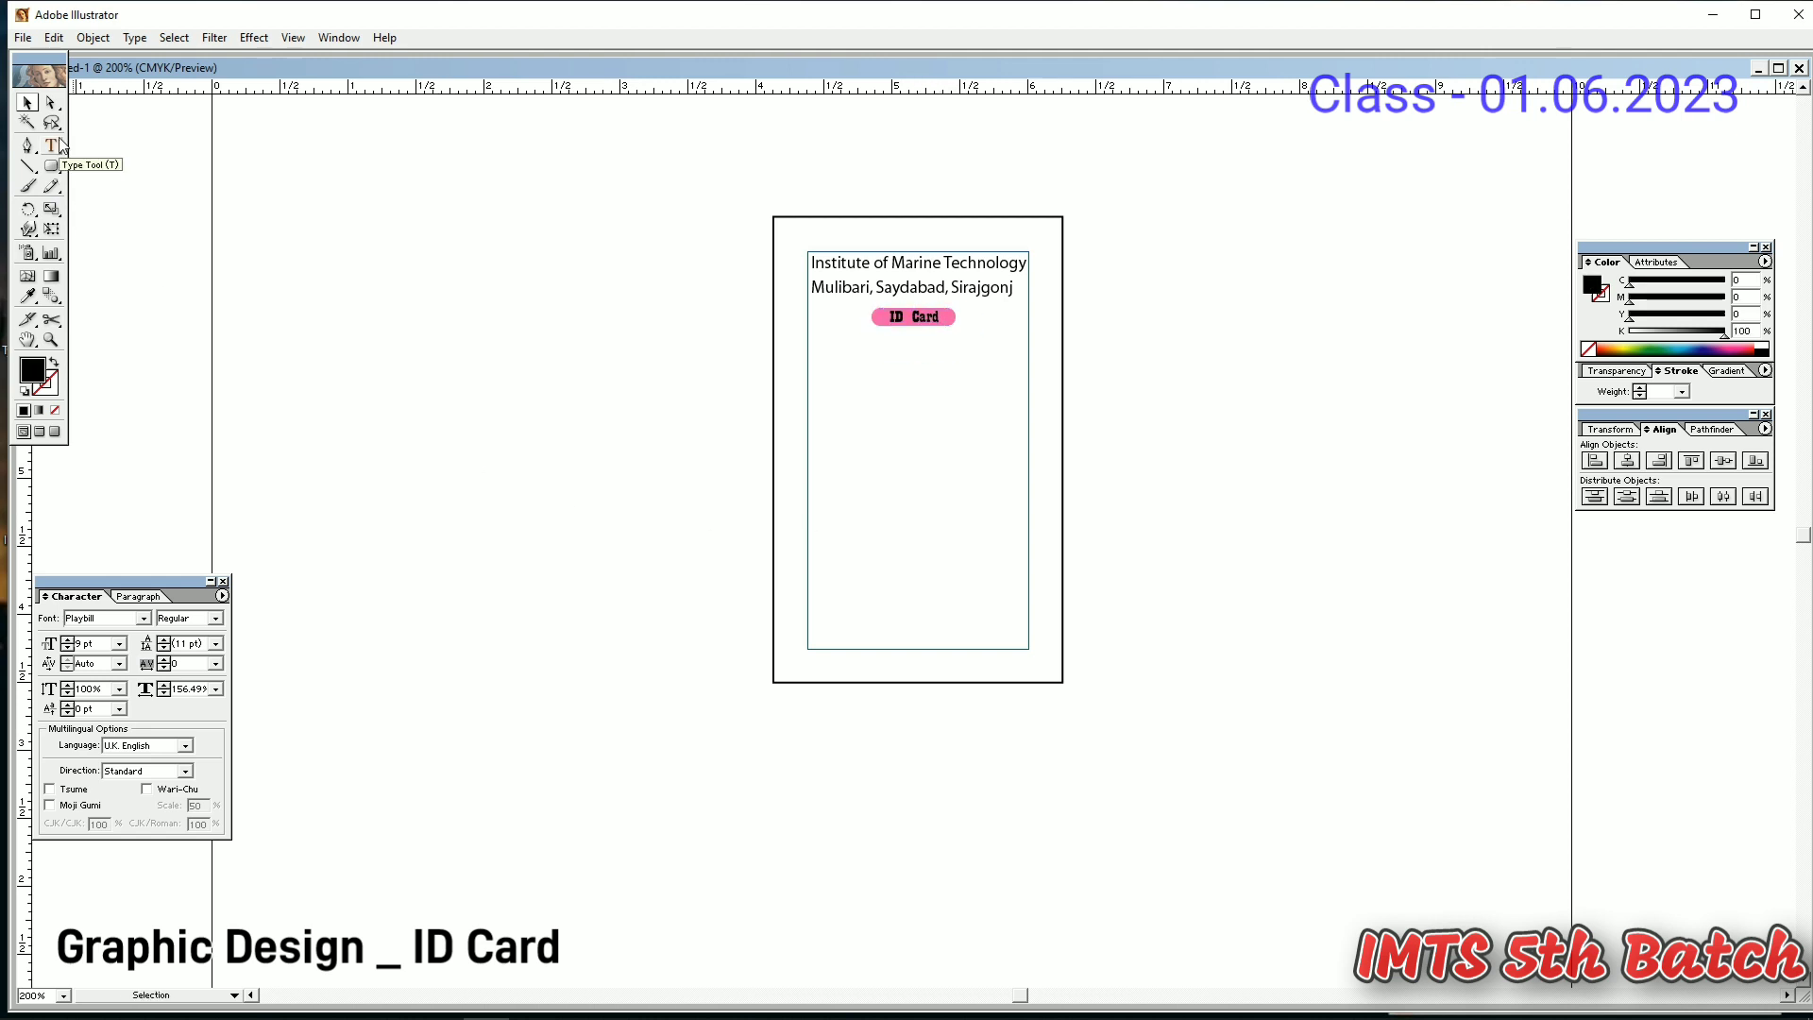
# - Copy the address line below the pill and retype it as 'Name:'
pyautogui.moveTo(873, 293); pyautogui.dragTo(891, 351)
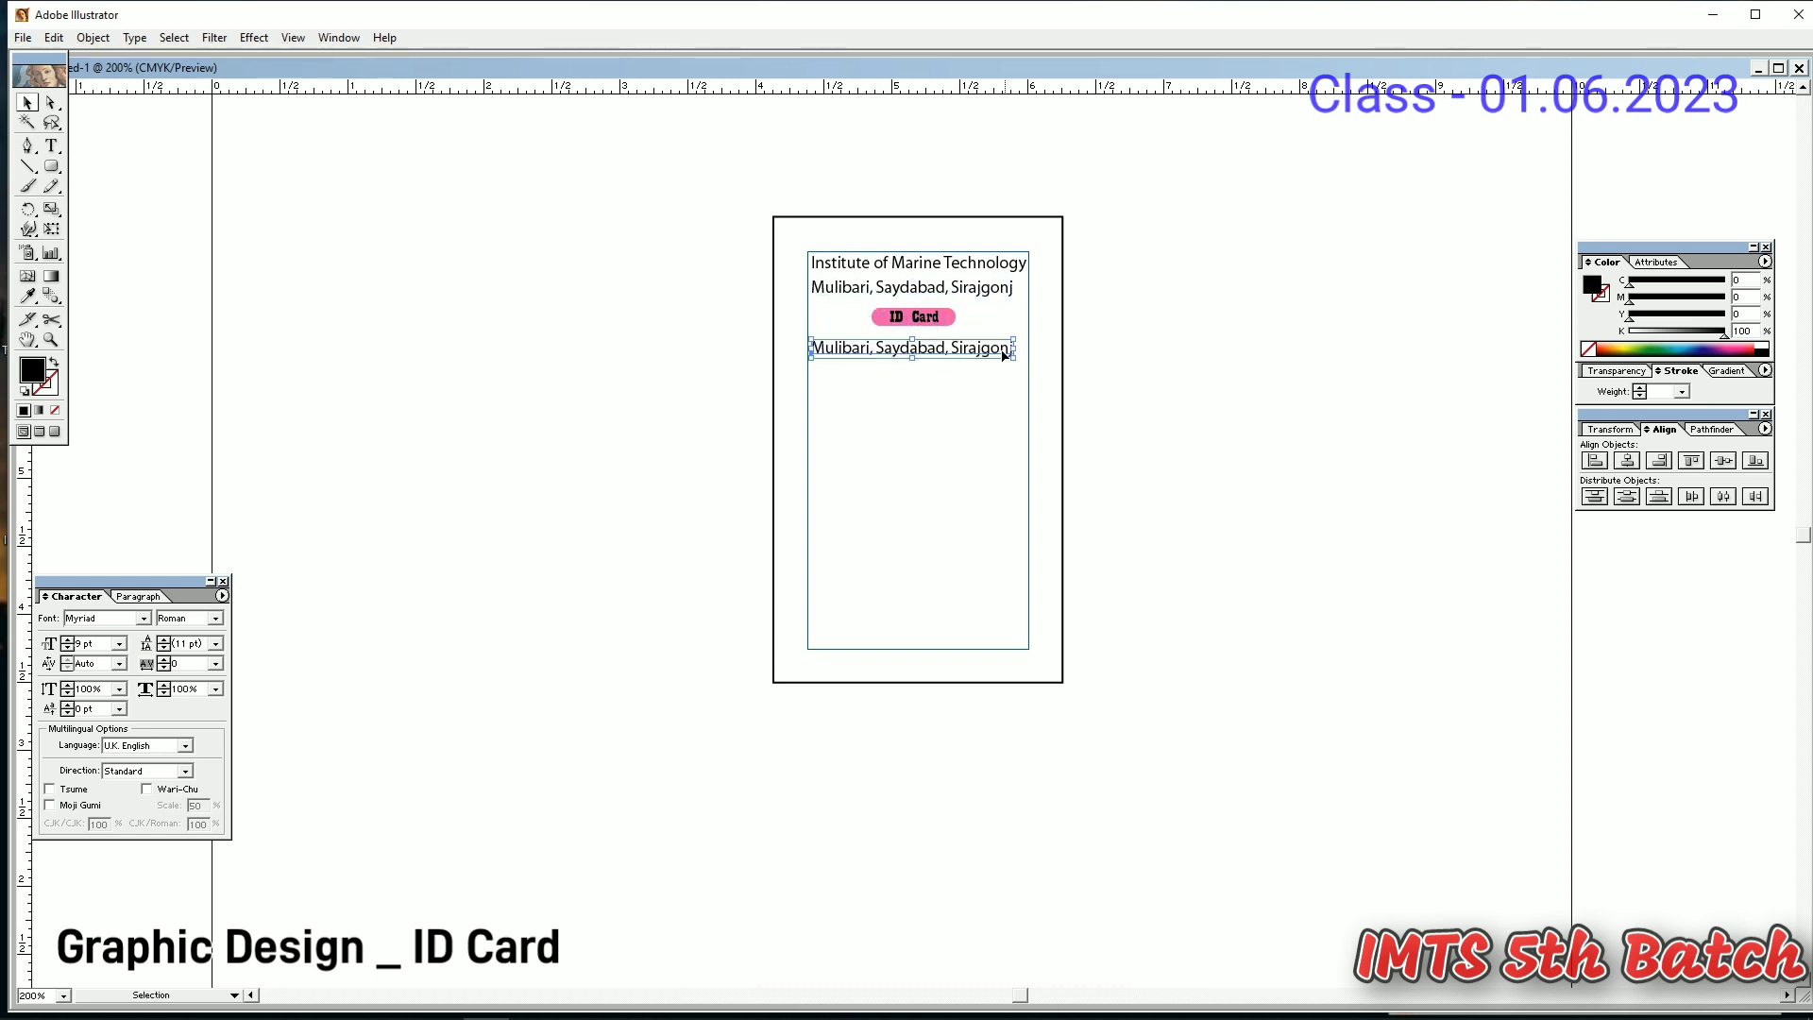
pyautogui.press('t')
pyautogui.moveTo(1008, 347); pyautogui.dragTo(810, 347)
pyautogui.write('Md')
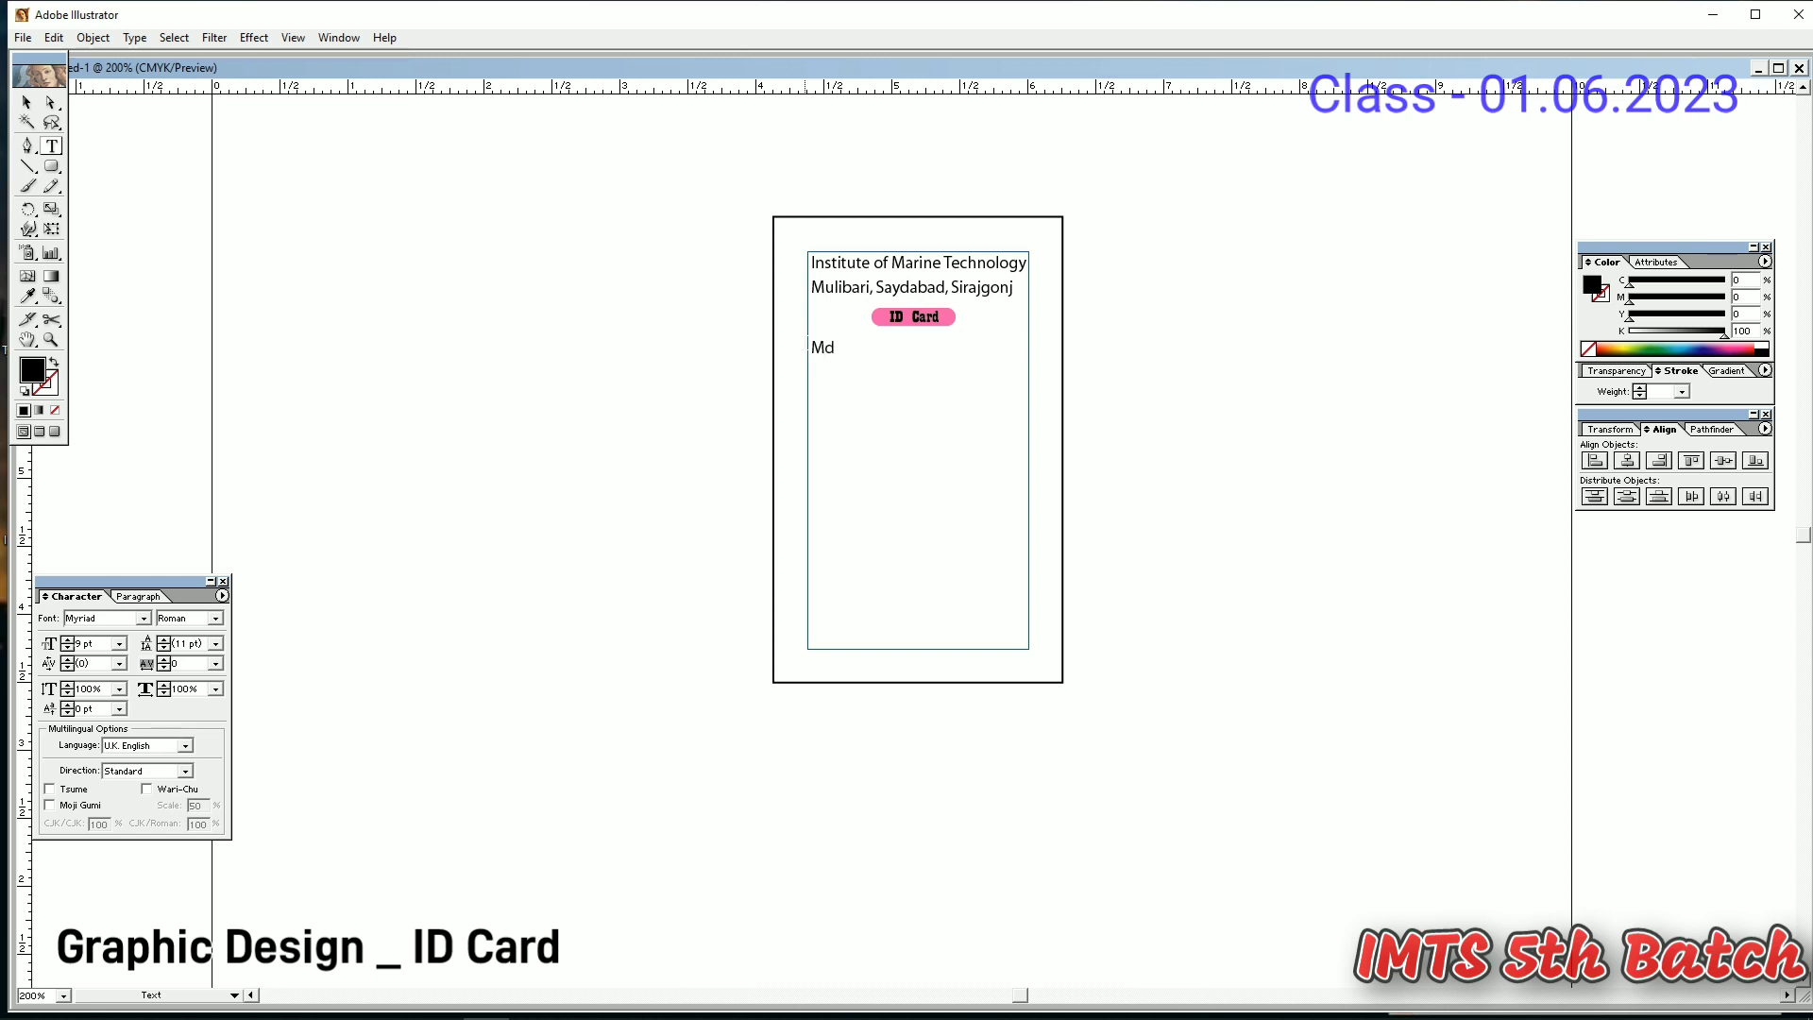
pyautogui.press('BackSpace')
pyautogui.press('BackSpace')
pyautogui.write('NAme')
pyautogui.press('BackSpace')
pyautogui.press('BackSpace')
pyautogui.press('BackSpace')
pyautogui.write('ame')
pyautogui.moveTo(858, 348); pyautogui.dragTo(967, 356)
pyautogui.press('BackSpace')
# - Add a copy to the right containing the holder's name, nudged slightly left
pyautogui.click(27, 104)
pyautogui.click(842, 349)
pyautogui.press('t')
pyautogui.doubleClick(953, 348)
pyautogui.click(27, 104)
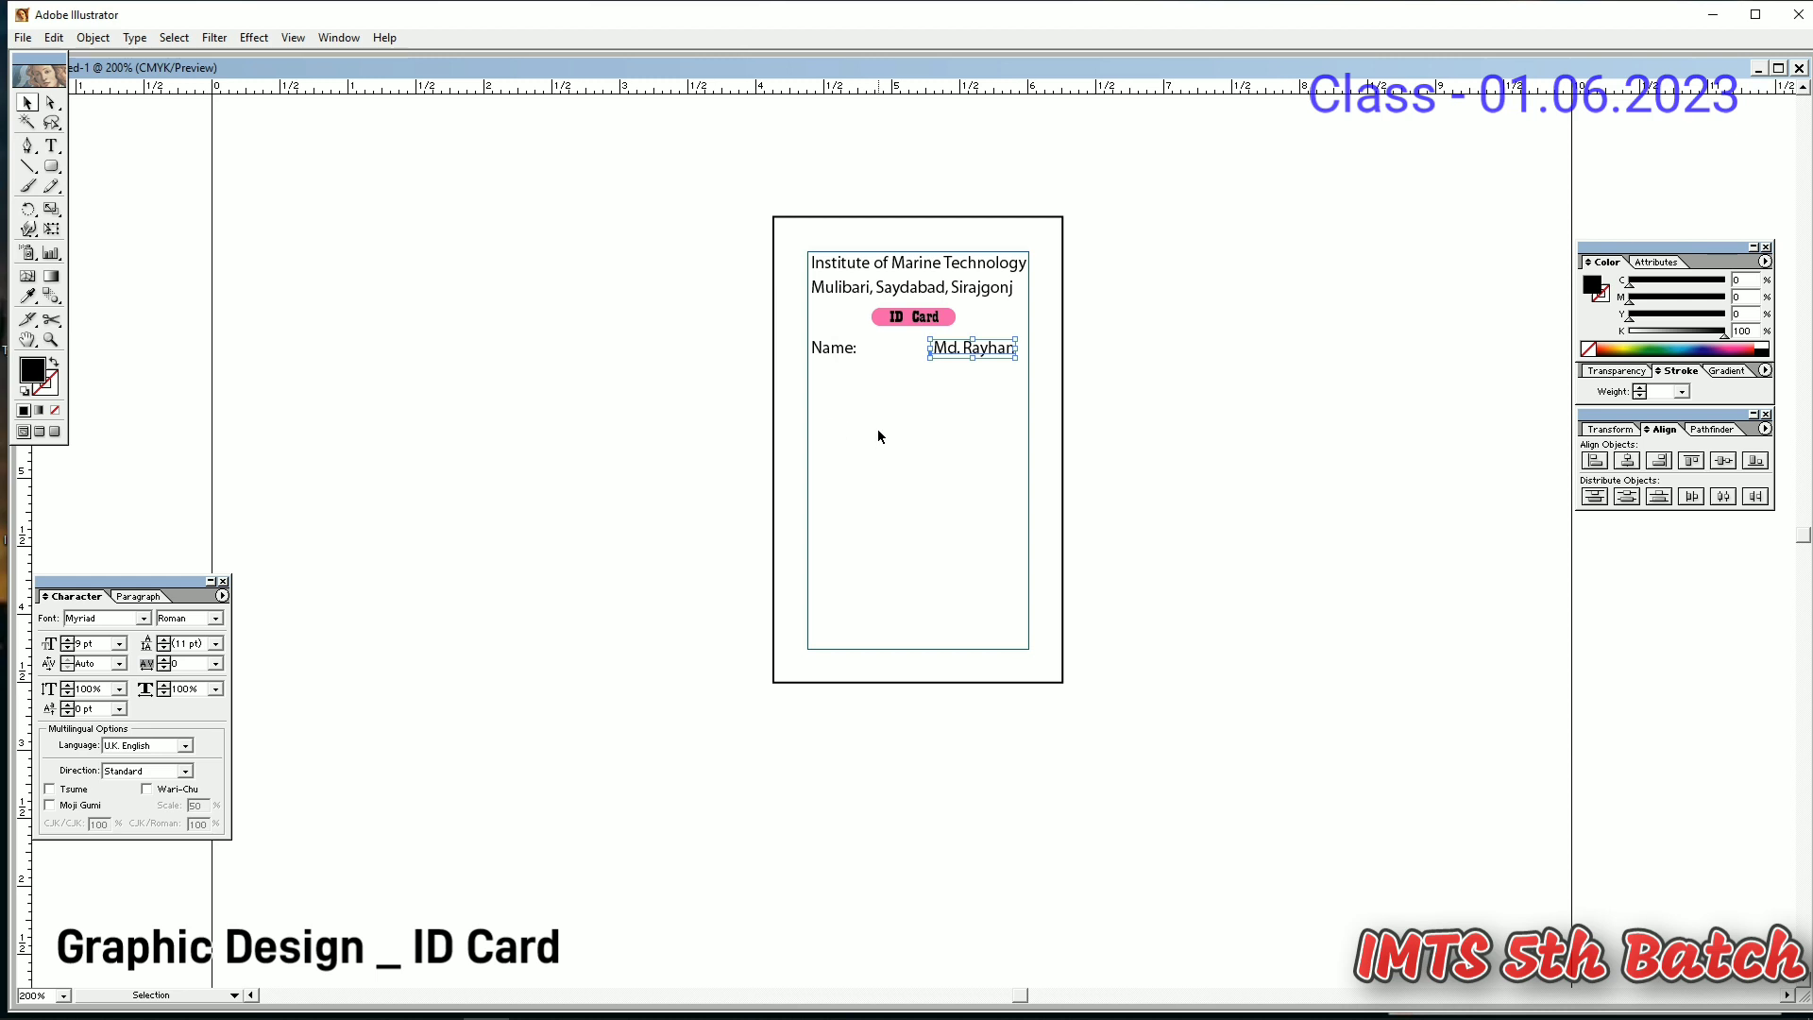
pyautogui.press('Left')
pyautogui.press('Left')
# - Copy the Name line down and retype its label as 'Designation Graphic Design'
pyautogui.click(858, 410)
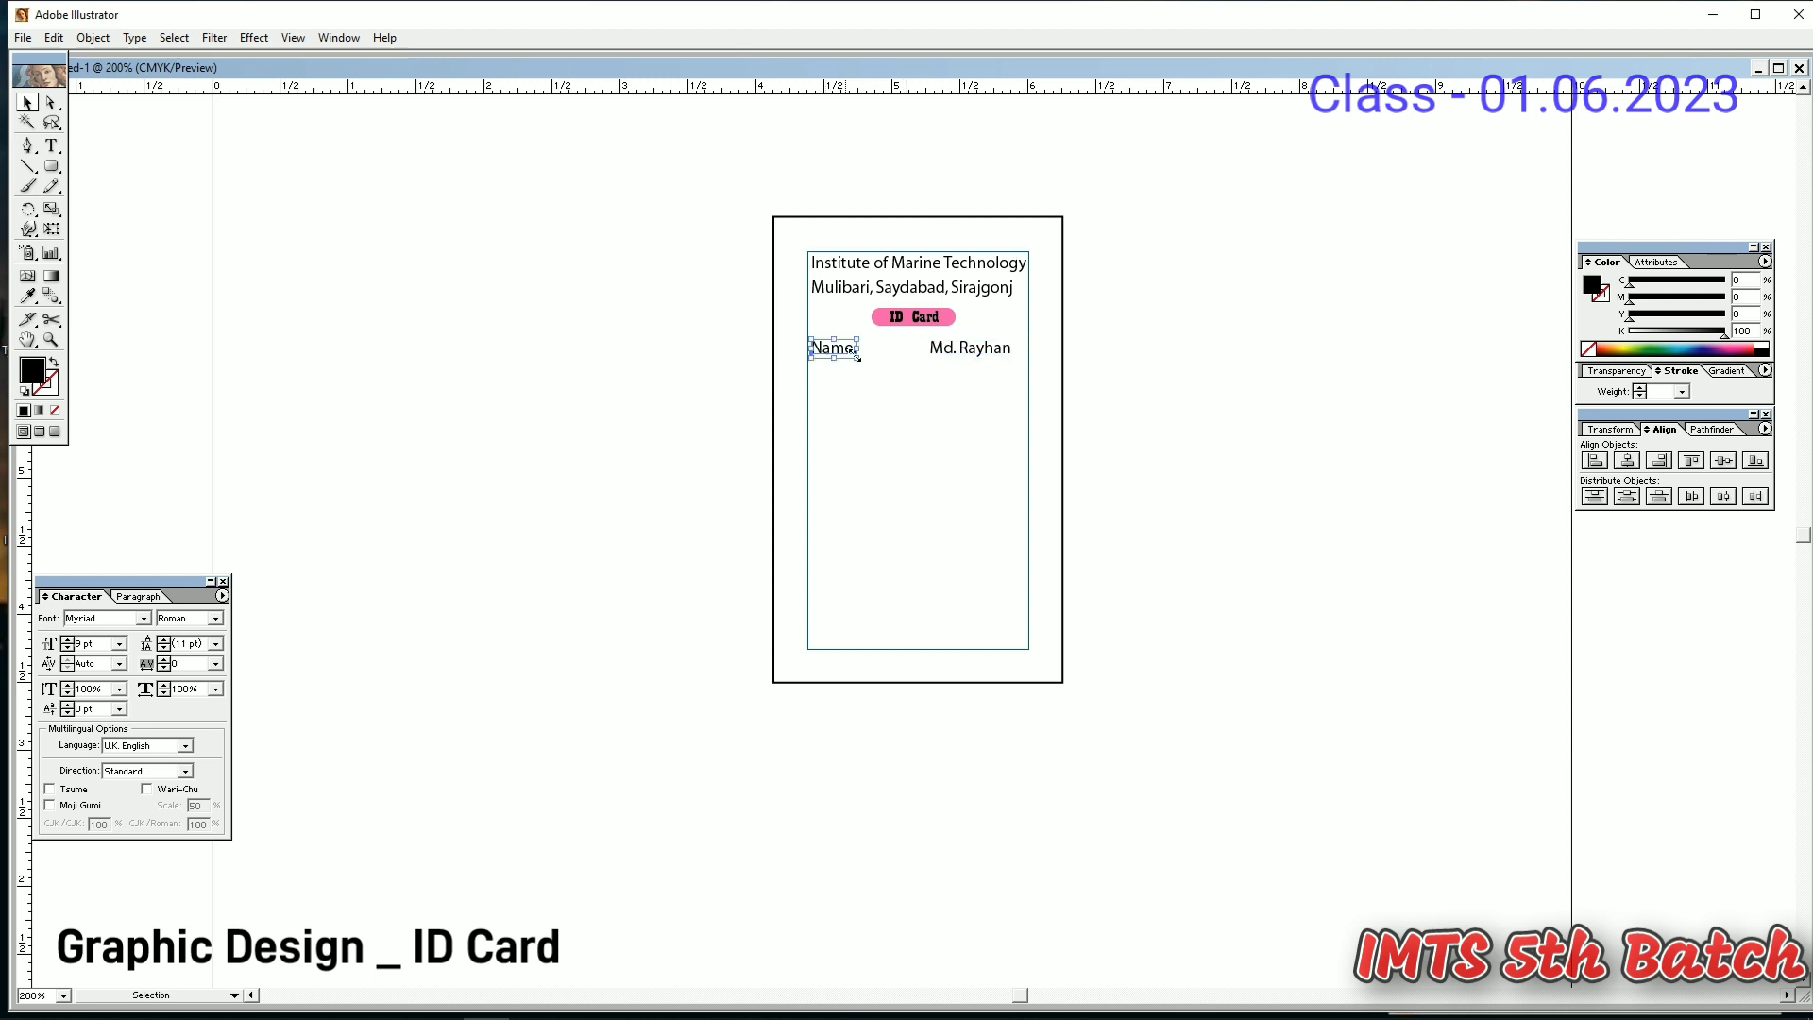
pyautogui.keyDown('shift'); pyautogui.click(967, 349); pyautogui.keyUp('shift')
pyautogui.moveTo(968, 350); pyautogui.dragTo(965, 380)
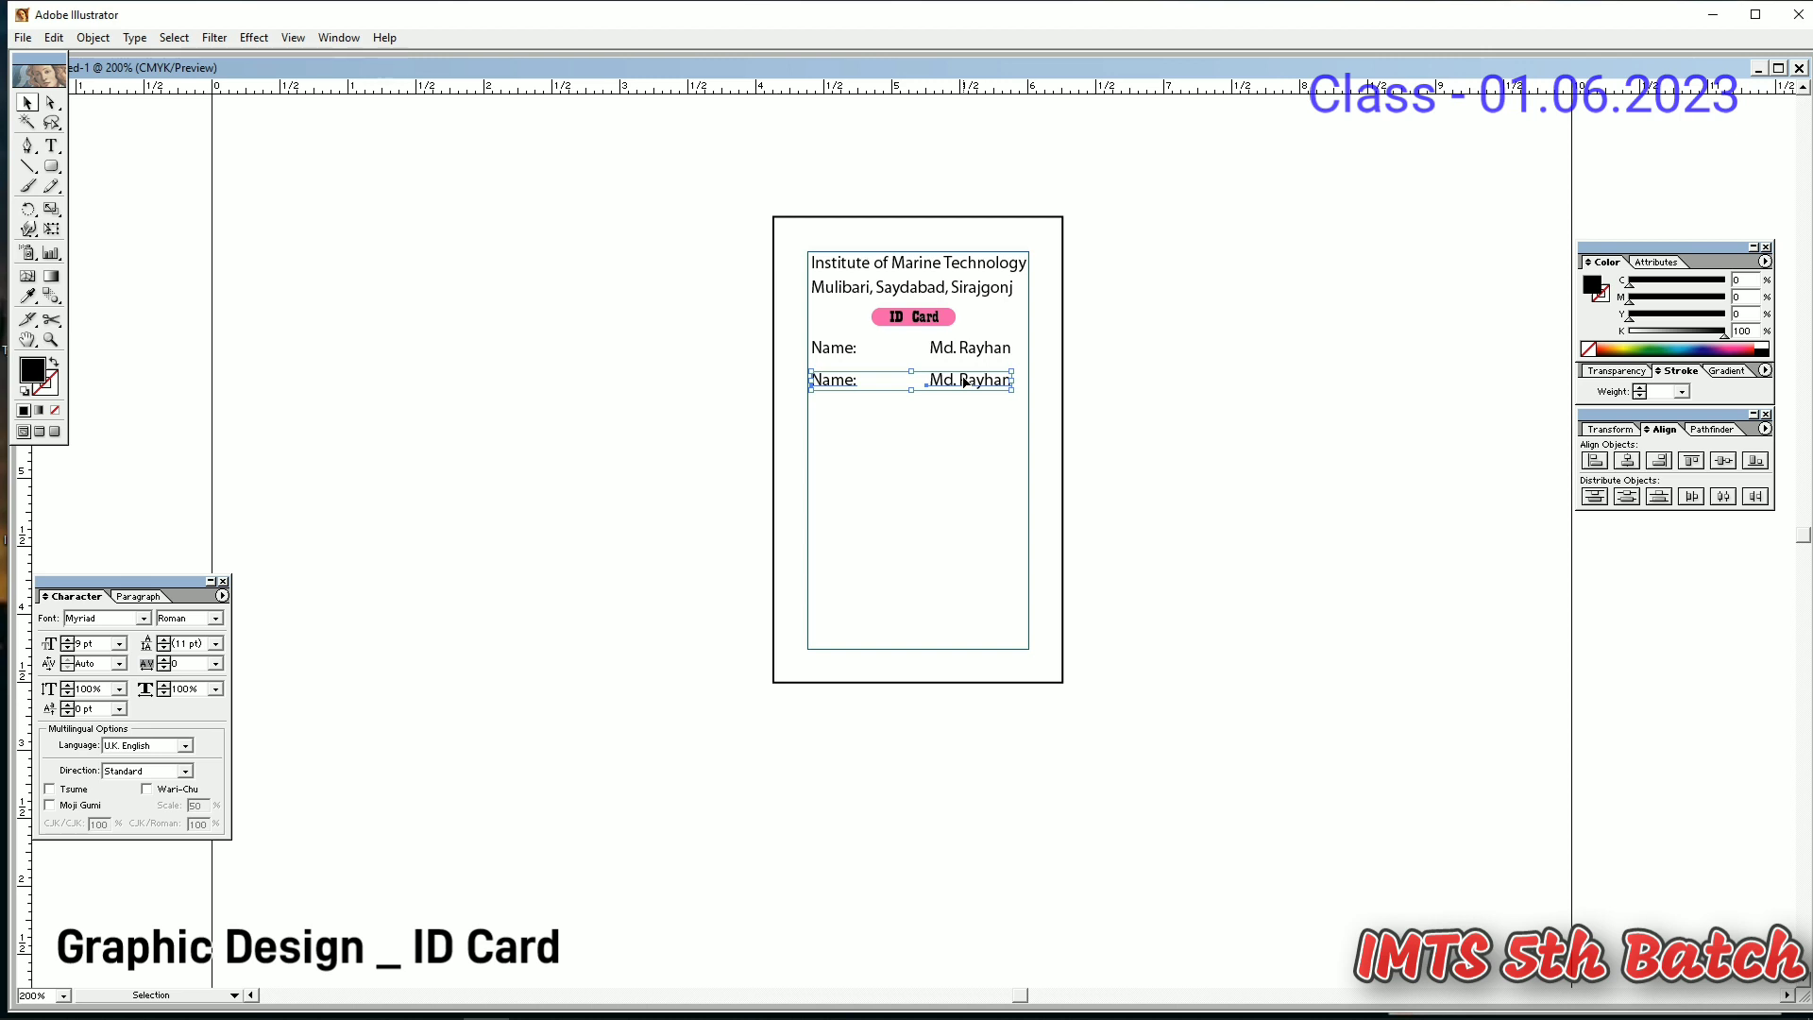
pyautogui.click(865, 382)
pyautogui.press('t')
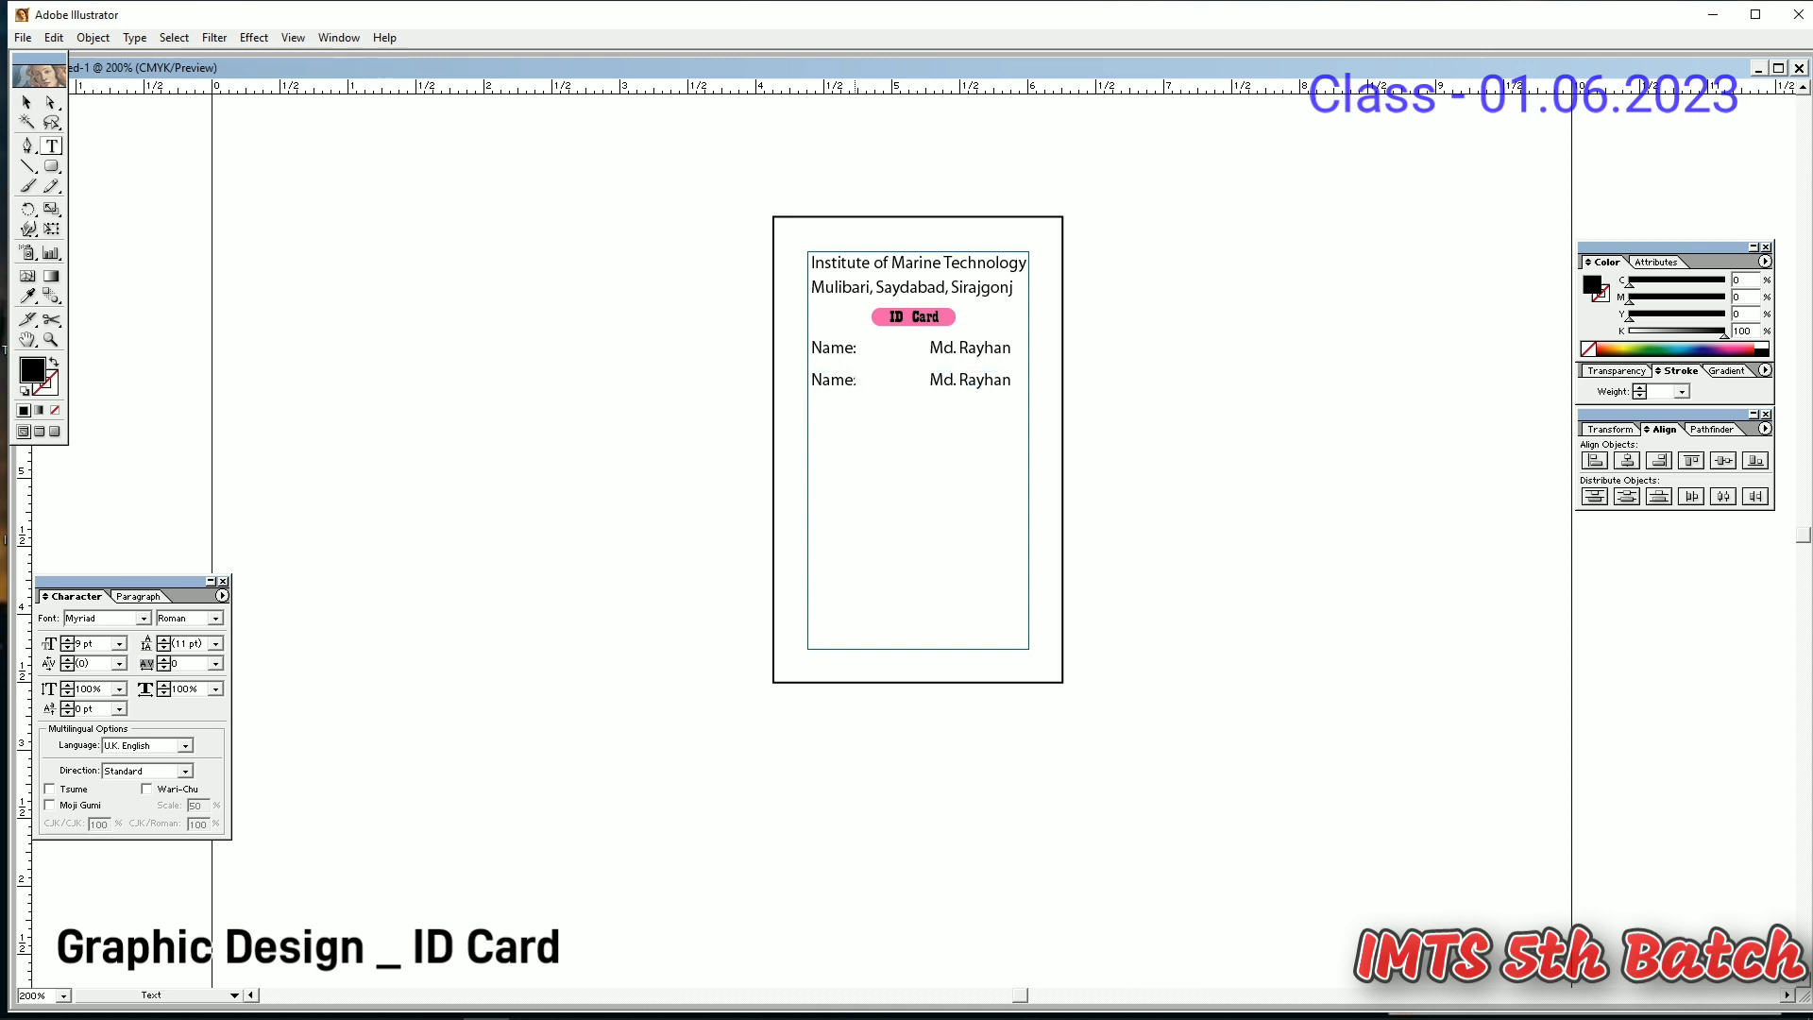
pyautogui.press('BackSpace')
pyautogui.press('BackSpace')
pyautogui.press('BackSpace')
pyautogui.press('BackSpace')
pyautogui.press('BackSpace')
pyautogui.write('Co')
pyautogui.press('BackSpace')
pyautogui.write('Designation Graphic Design')
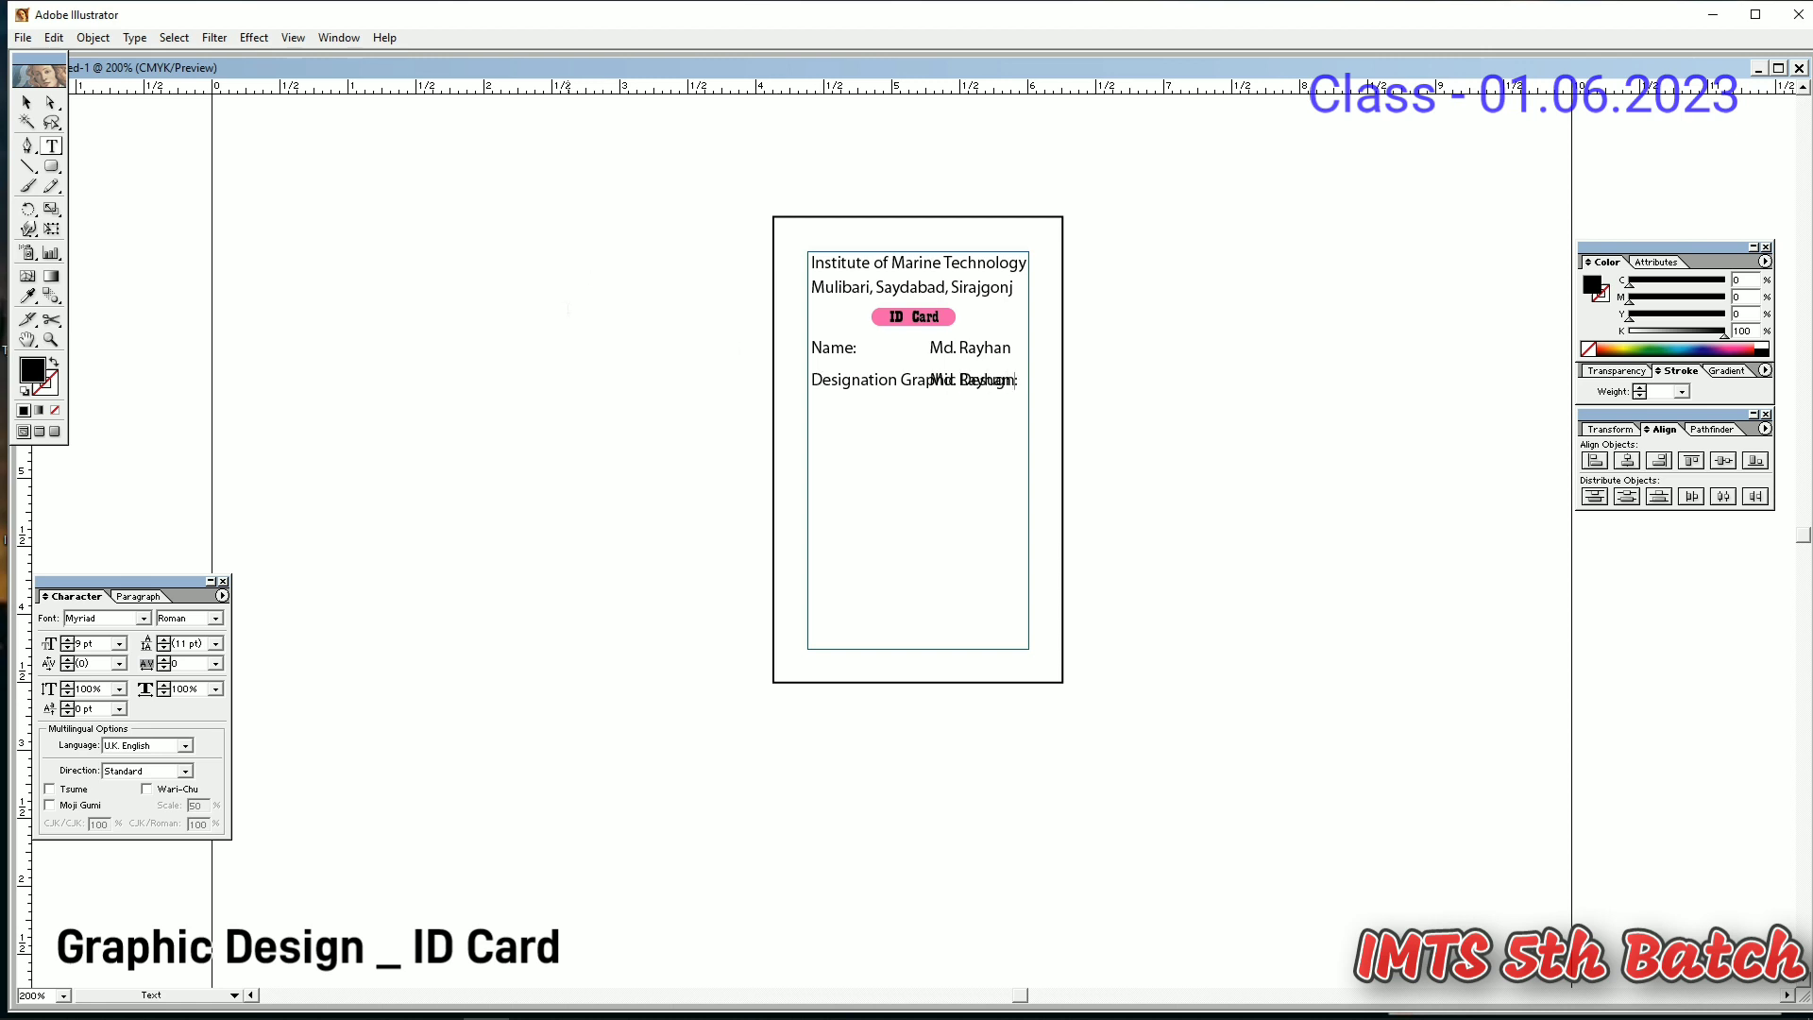
# - Reposition the Designation text and delete the leftover name copy on that line
pyautogui.click(28, 102)
pyautogui.moveTo(843, 381); pyautogui.dragTo(938, 376)
pyautogui.click(995, 385)
pyautogui.press('Delete')
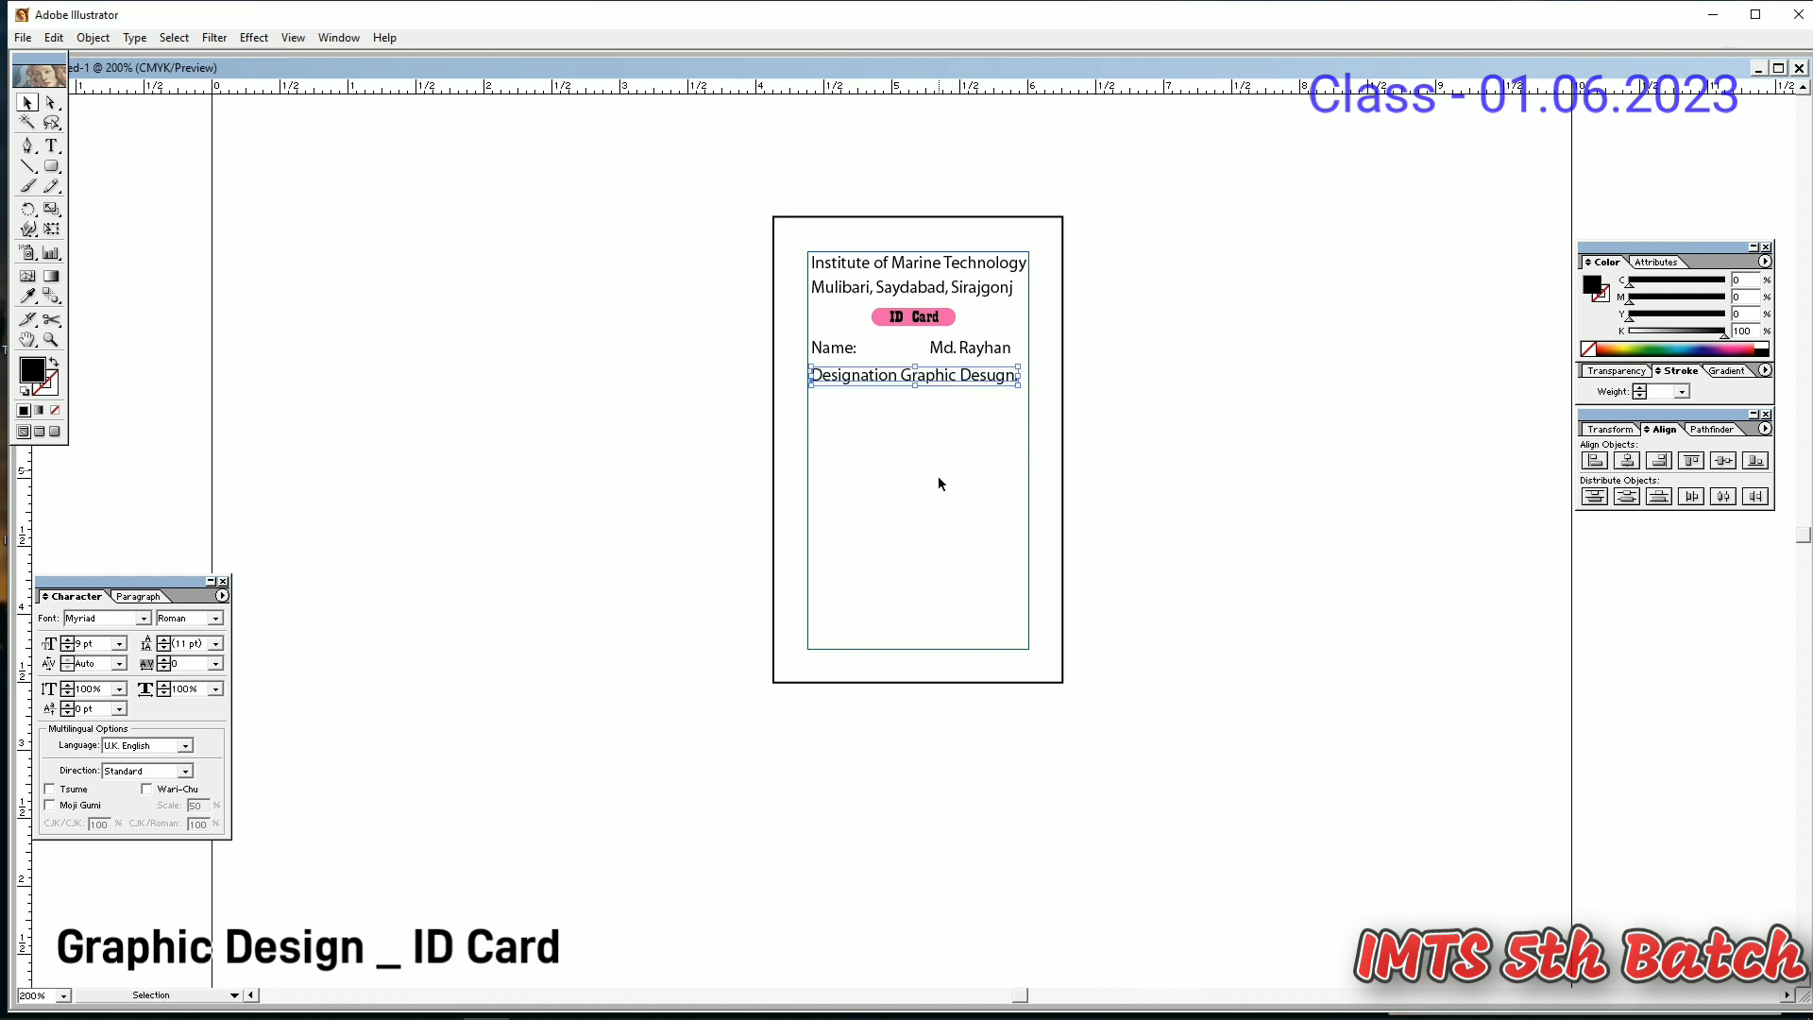
pyautogui.click(939, 478)
pyautogui.doubleClick(1016, 381)
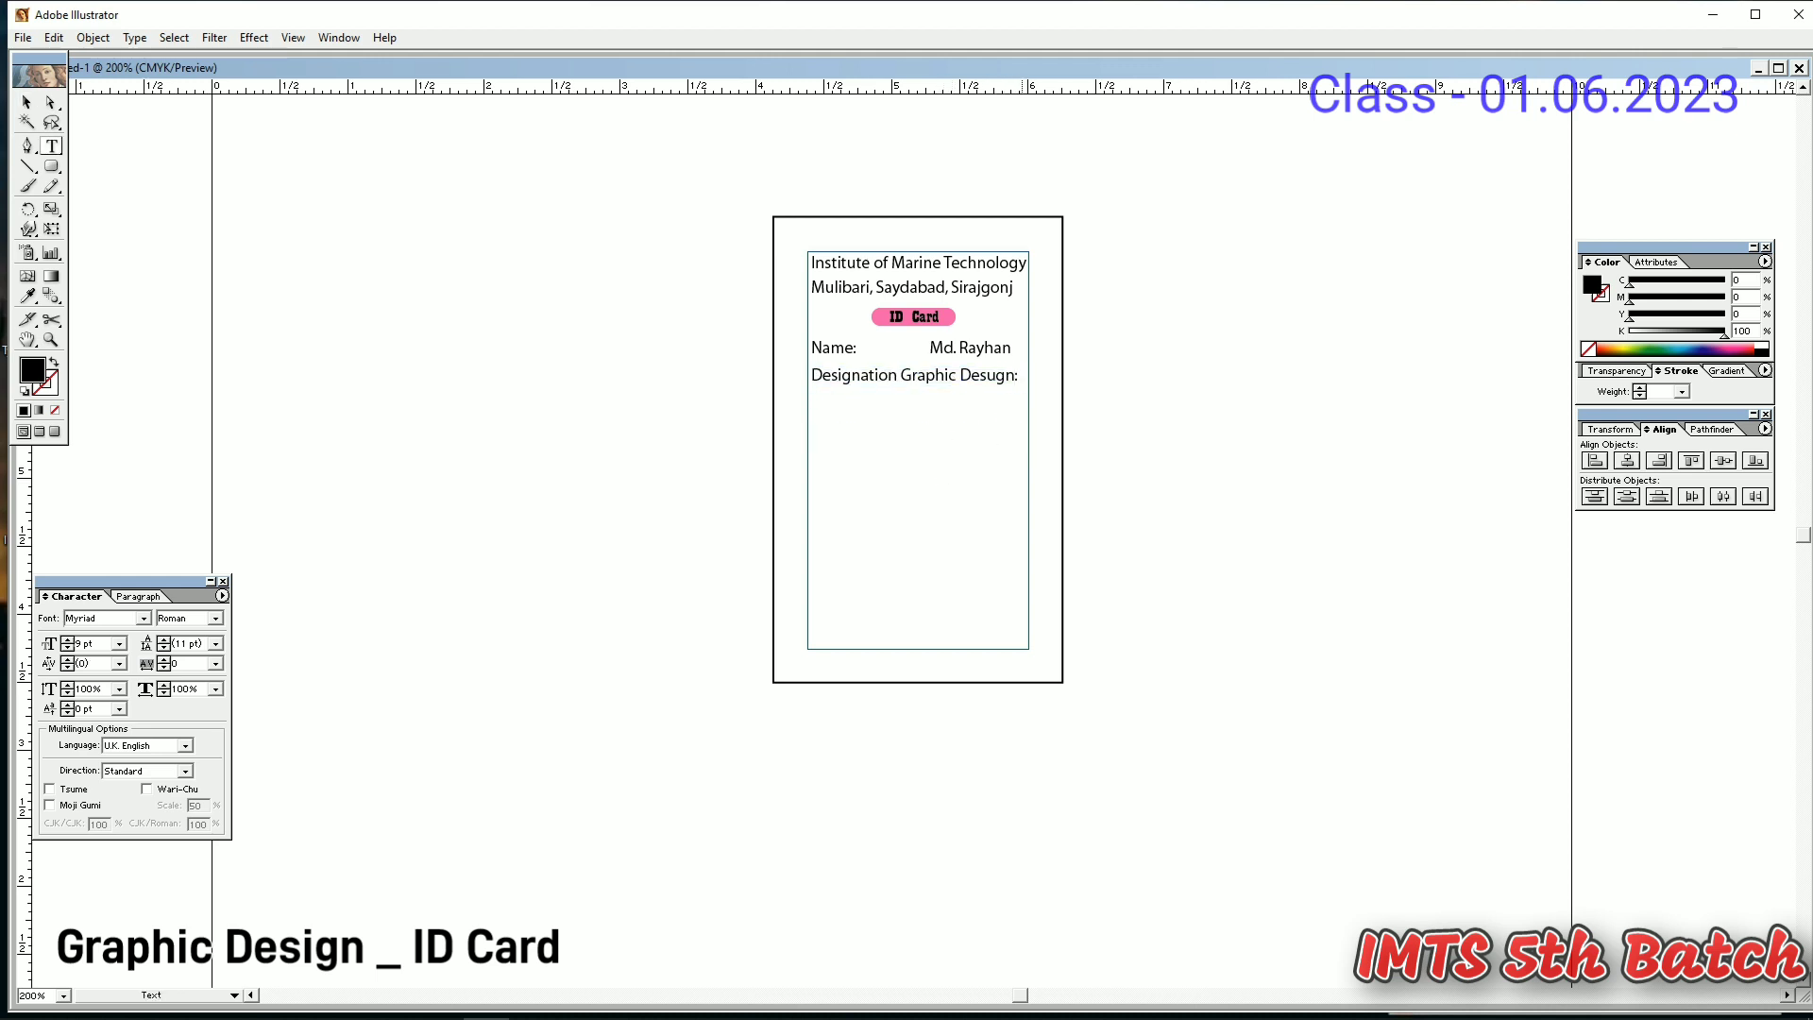
pyautogui.click(27, 102)
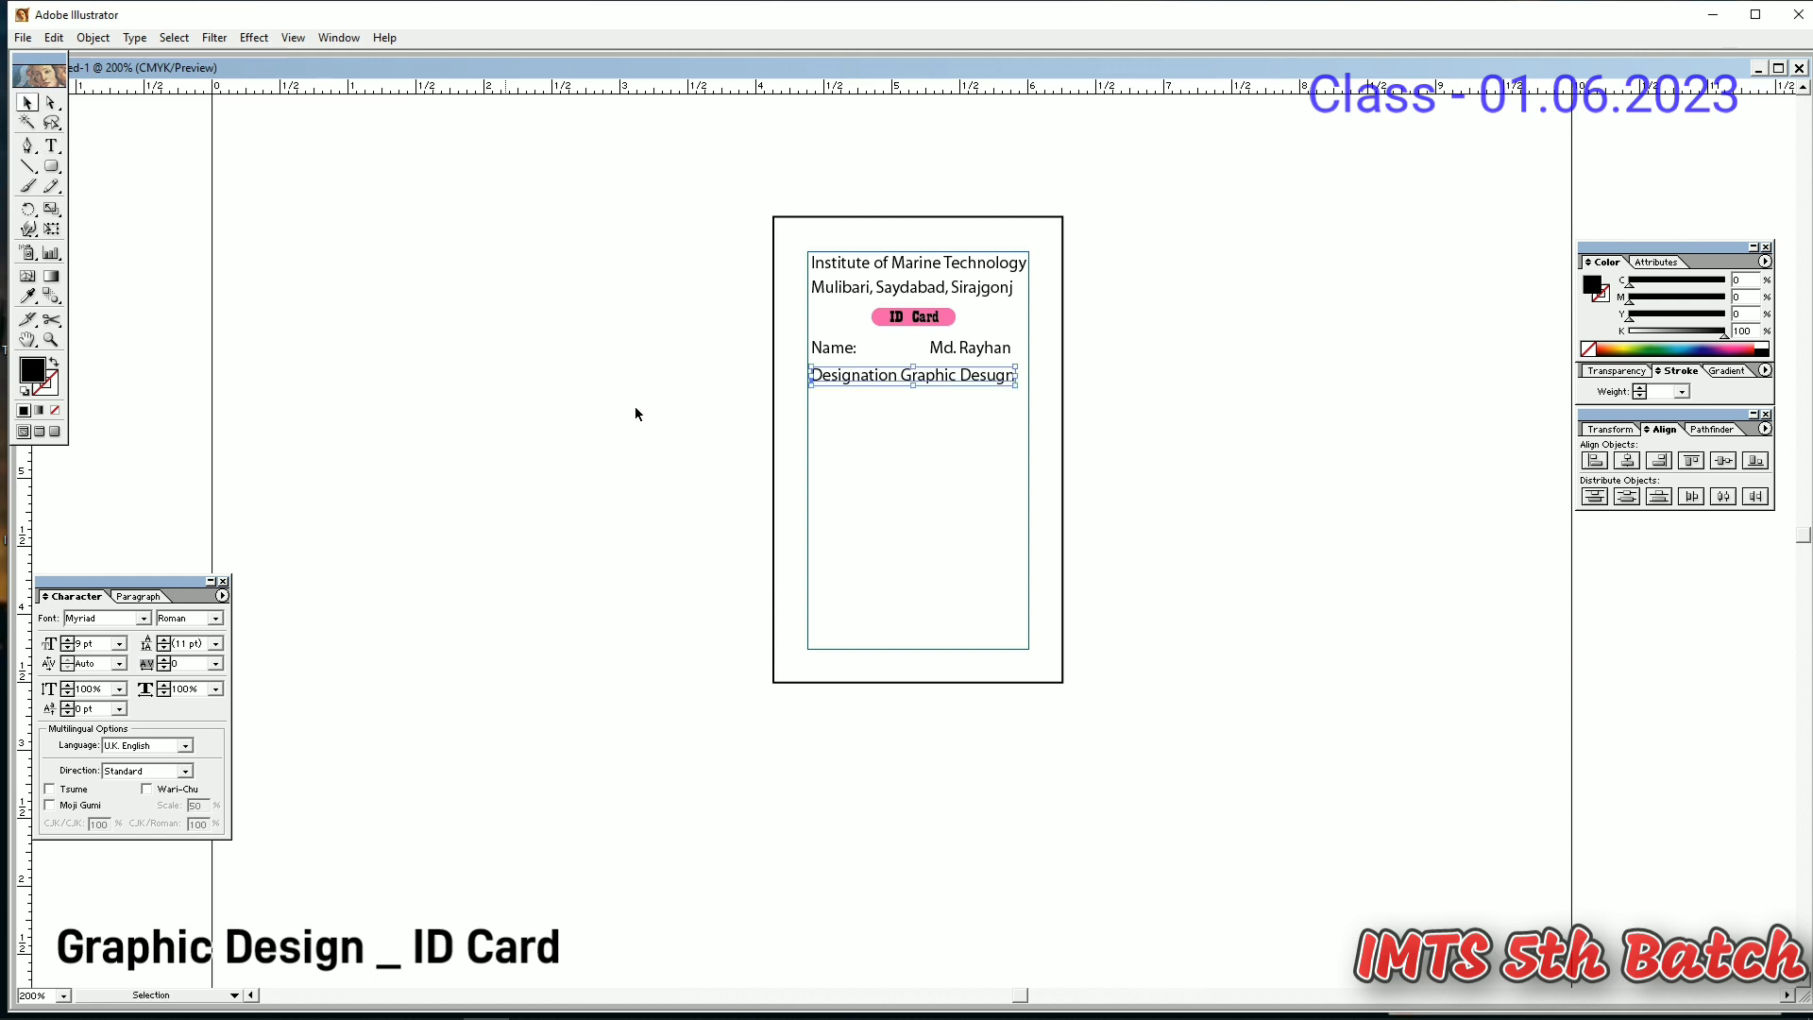
pyautogui.click(636, 409)
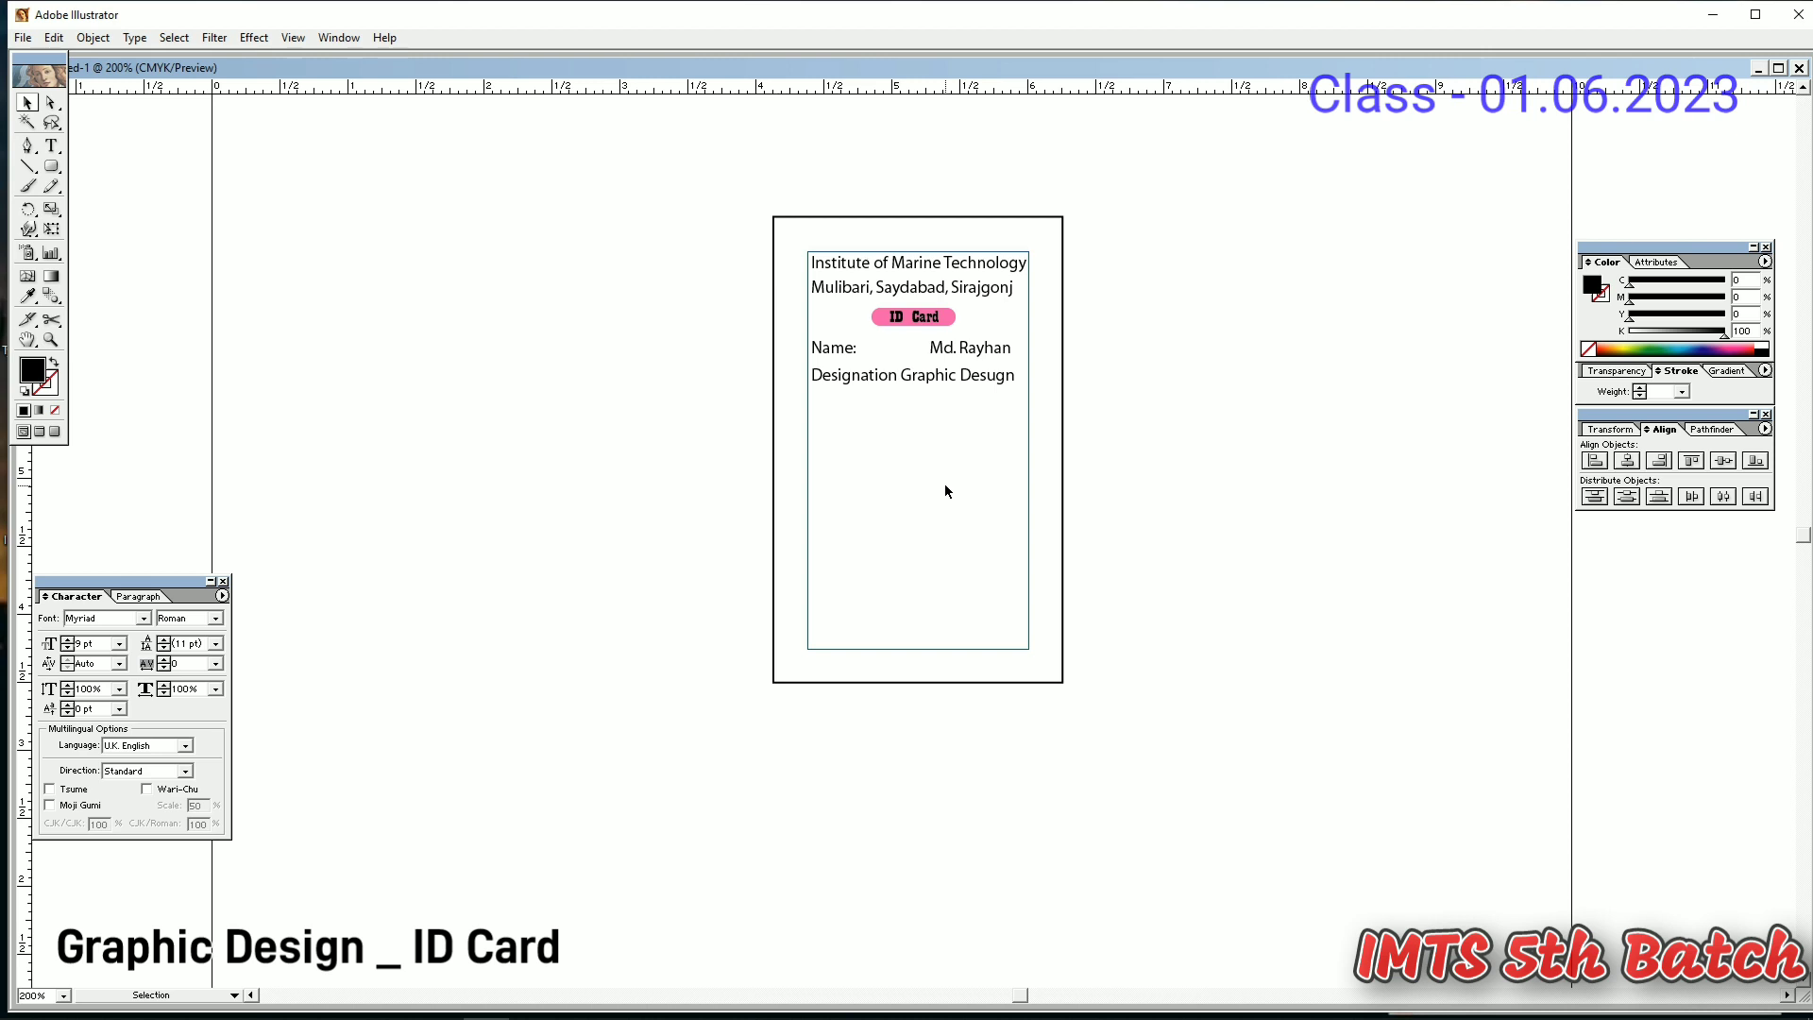
# - Duplicate the Name row below Designation and turn it into an NID row with an NID number
pyautogui.click(913, 375)
pyautogui.click(961, 350)
pyautogui.moveTo(961, 350); pyautogui.dragTo(976, 415)
pyautogui.doubleClick(855, 408)
pyautogui.press('BackSpace')
pyautogui.press('BackSpace')
pyautogui.press('BackSpace')
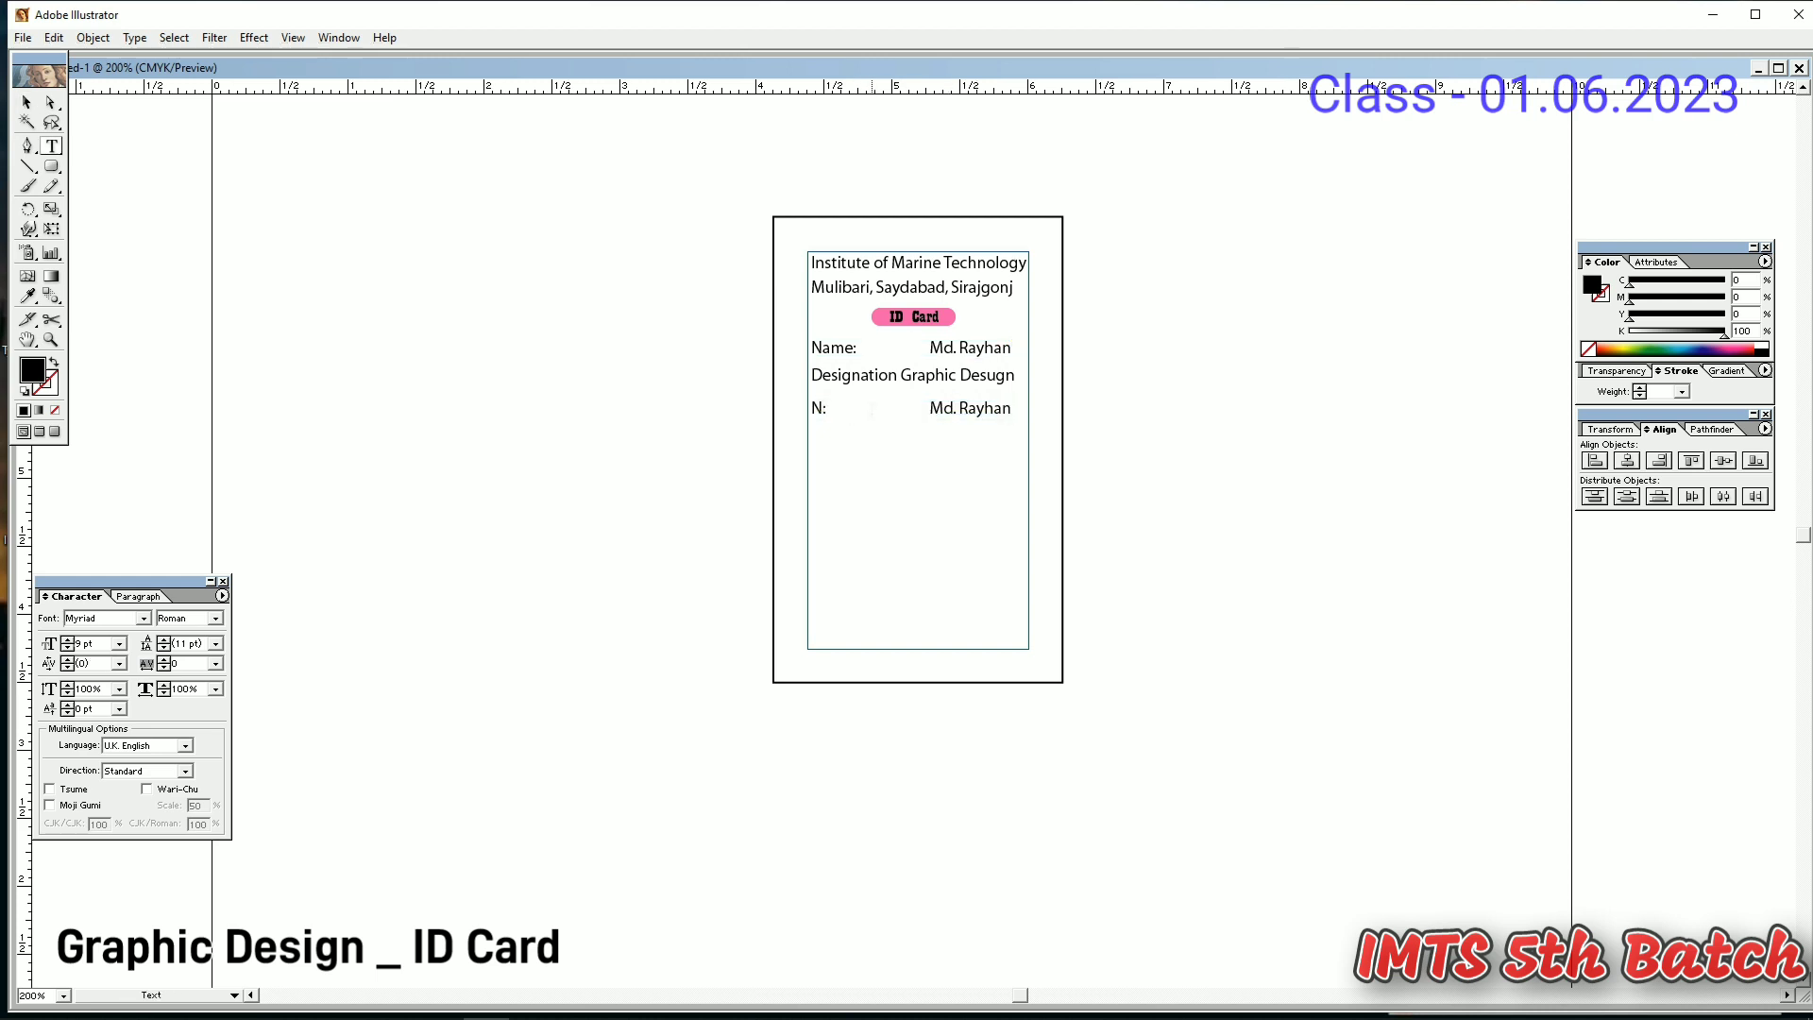
pyautogui.write('ID')
pyautogui.press('BackSpace')
pyautogui.click(853, 348)
pyautogui.hotkey('shift', 'Left')
pyautogui.hotkey('shift', 'Left')
pyautogui.hotkey('shift', 'Left')
pyautogui.hotkey('shift', 'Left')
pyautogui.hotkey('shift', 'Left')
pyautogui.hotkey('shift', 'Left')
pyautogui.hotkey('shift', 'Left')
pyautogui.hotkey('shift', 'Left')
pyautogui.hotkey('shift', 'Left')
pyautogui.hotkey('shift', 'Left')
pyautogui.write('98765432')
# - Turn a copied row into 'Joining Date :' with the value 01/05/2023
pyautogui.click(27, 103)
pyautogui.click(944, 519)
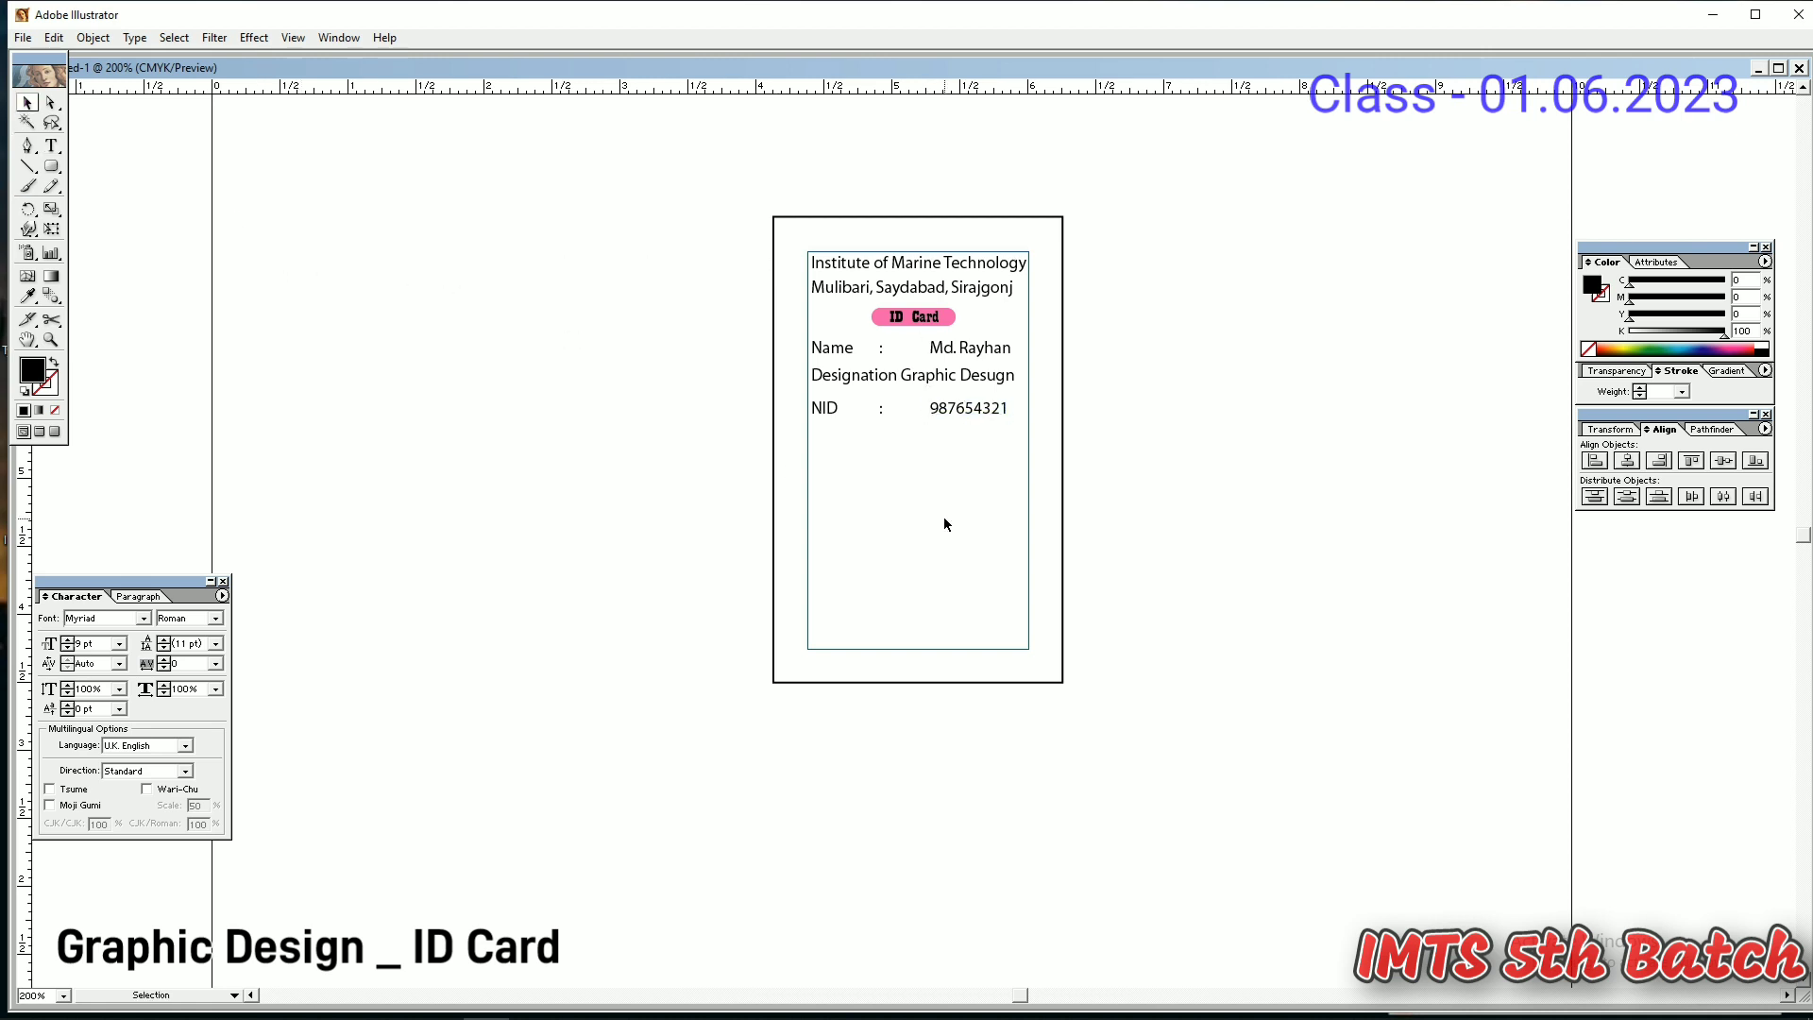
pyautogui.moveTo(982, 468); pyautogui.dragTo(810, 440)
pyautogui.write('t')
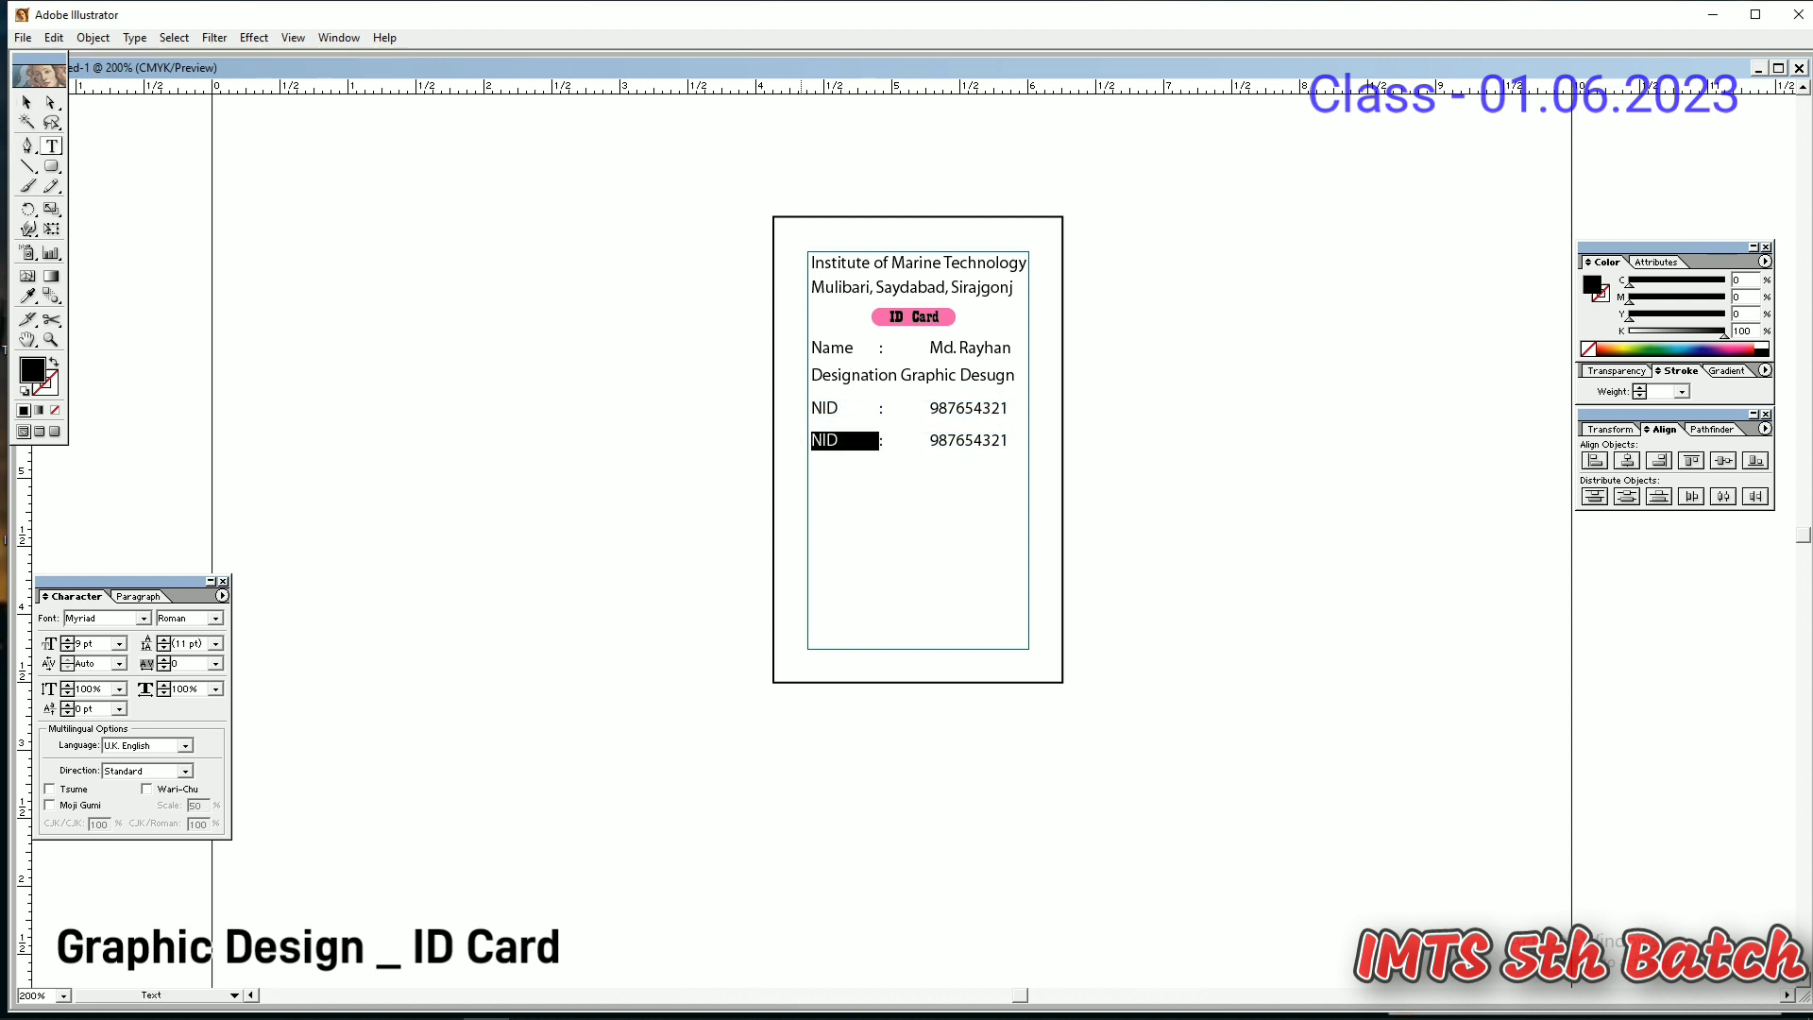
pyautogui.write('joi:')
pyautogui.write('ning')
pyautogui.press('BackSpace')
pyautogui.press('BackSpace')
pyautogui.press('BackSpace')
pyautogui.press('BackSpace')
pyautogui.press('BackSpace')
pyautogui.press('BackSpace')
pyautogui.press('BackSpace')
pyautogui.write('Joining Date')
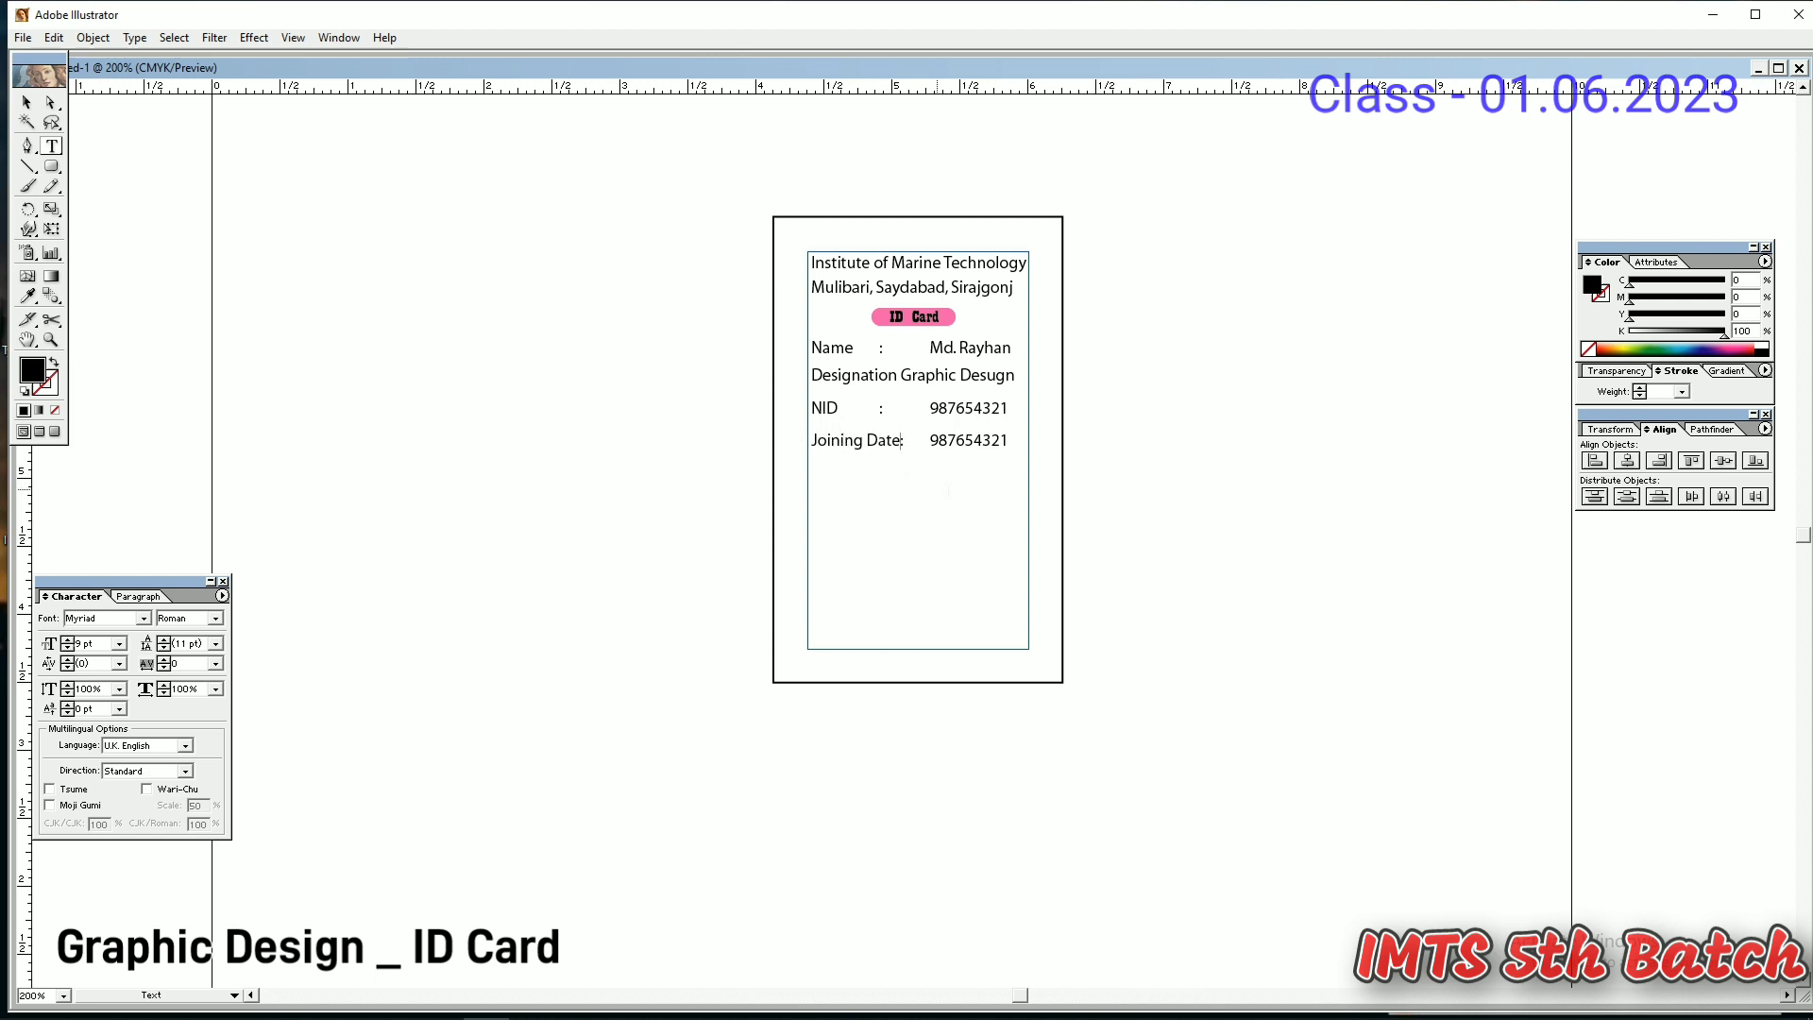
pyautogui.write(' :')
pyautogui.doubleClick(995, 440)
pyautogui.press('BackSpace')
pyautogui.write('01/05/2023')
# - Copy the Joining Date row below and change it into a Mobile row with a mobile number
pyautogui.click(27, 102)
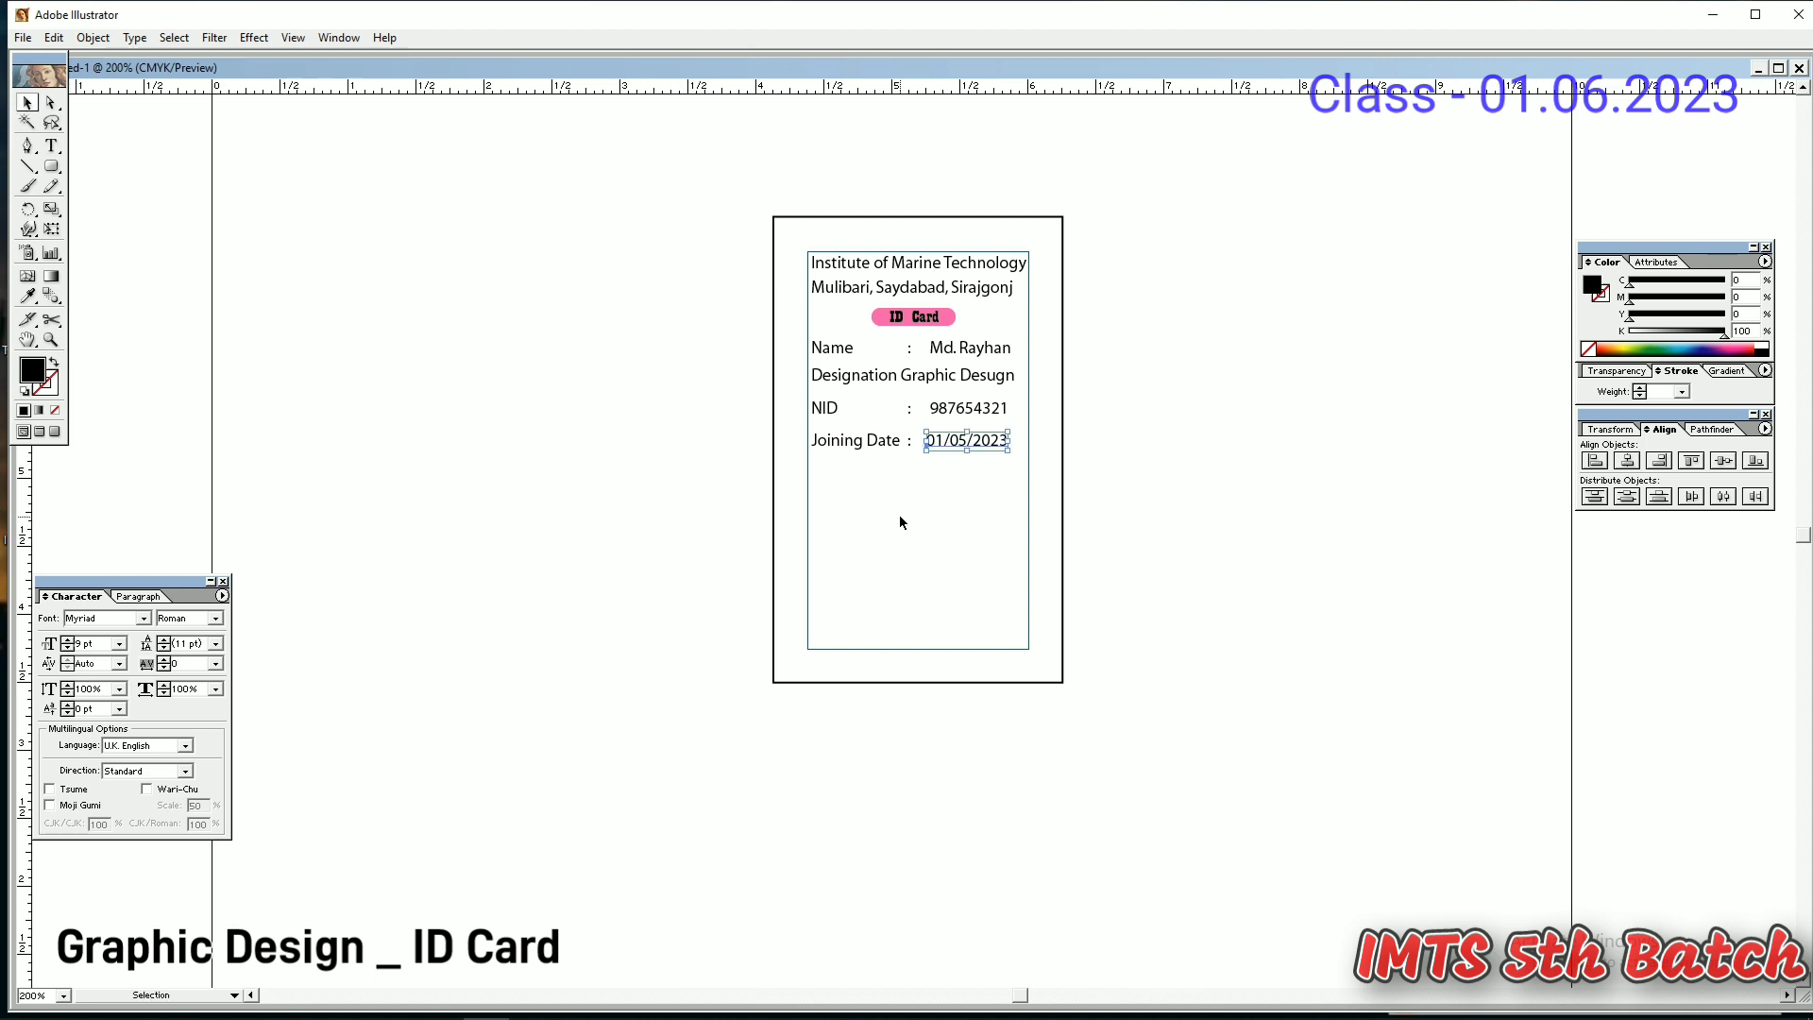
pyautogui.keyDown('shift'); pyautogui.click(856, 443); pyautogui.keyUp('shift')
pyautogui.moveTo(940, 450); pyautogui.dragTo(804, 474)
pyautogui.press('t')
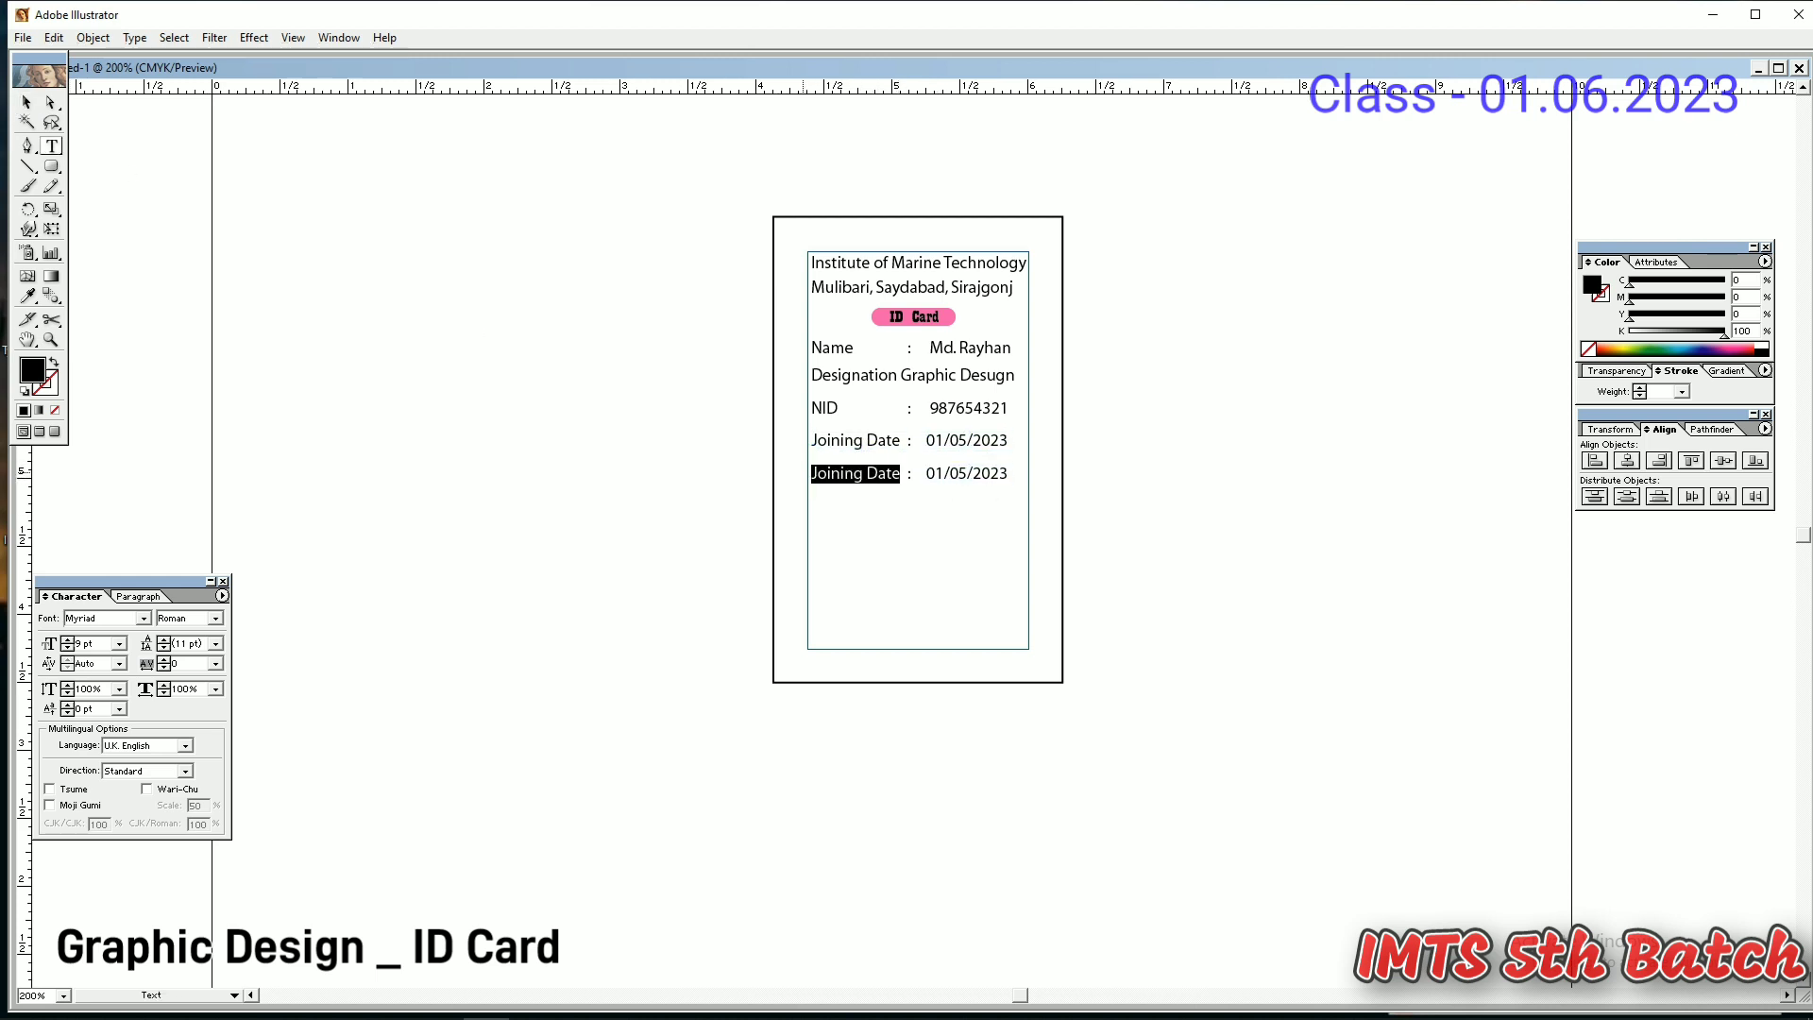
pyautogui.write('Mobile')
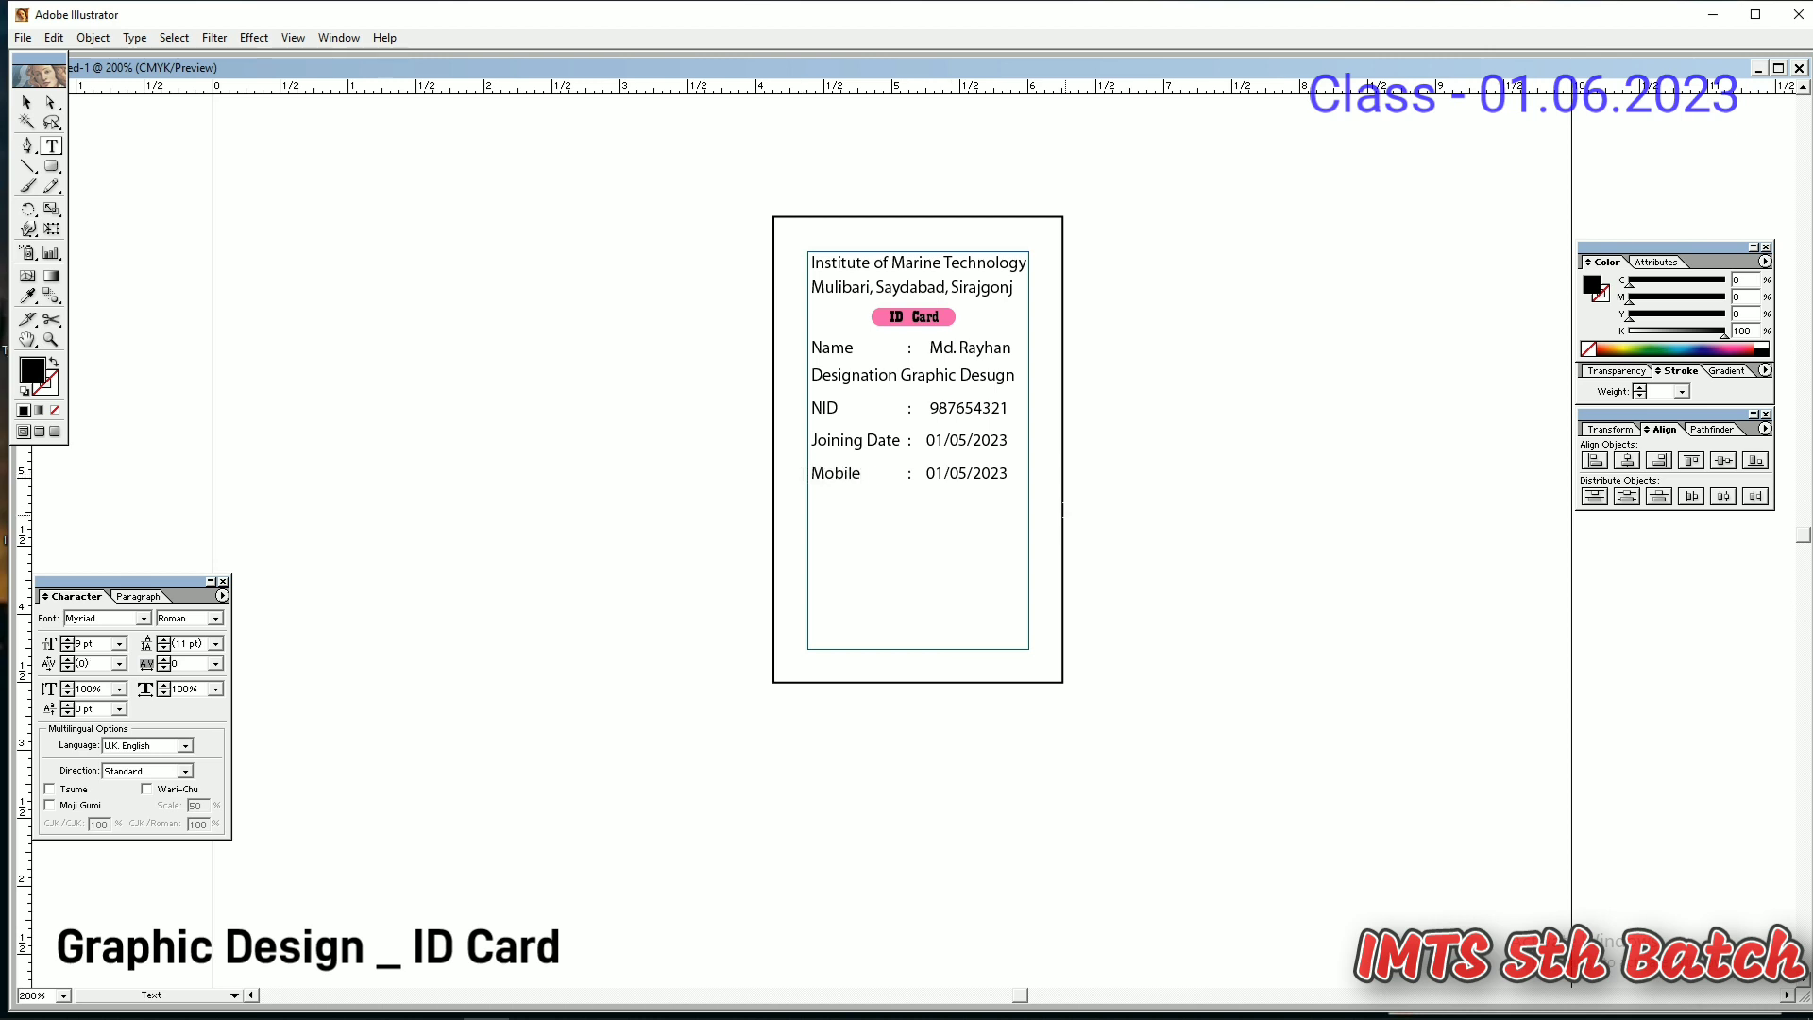
pyautogui.moveTo(1008, 473); pyautogui.dragTo(944, 473)
pyautogui.write('23456789')
# - Marquee-select all the rows from Name to Mobile together
pyautogui.click(30, 101)
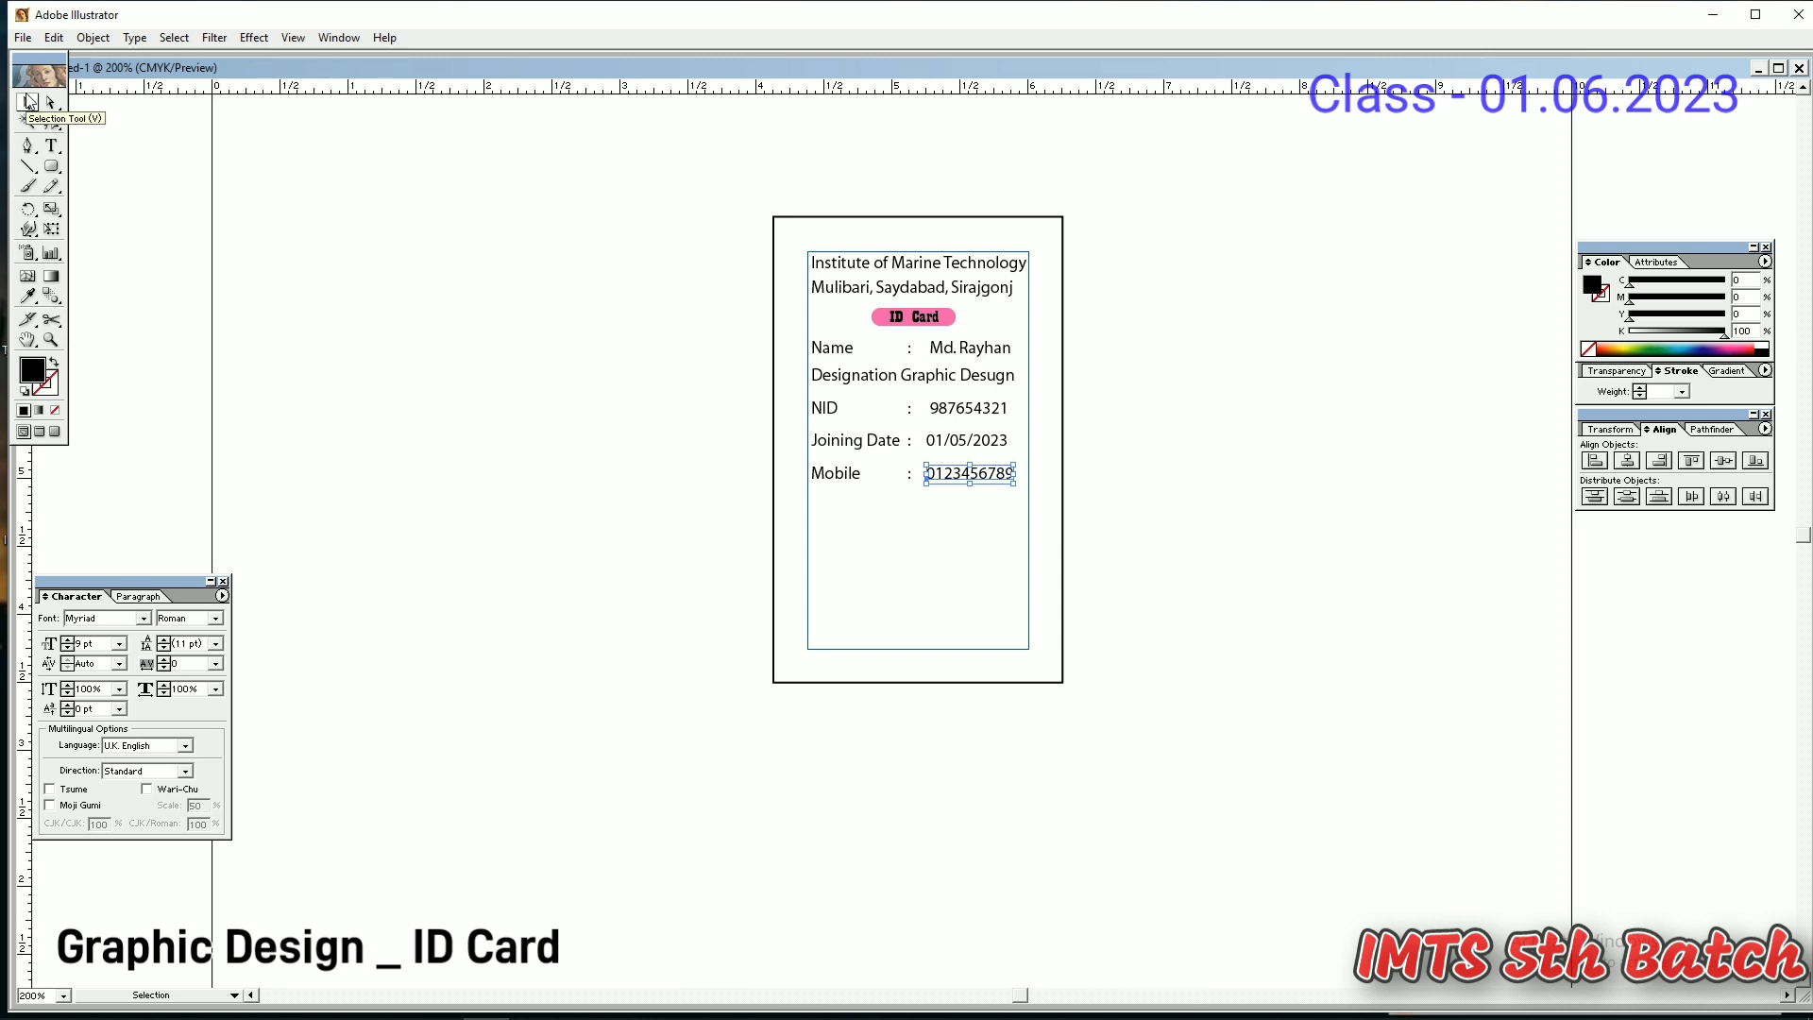
pyautogui.click(1146, 627)
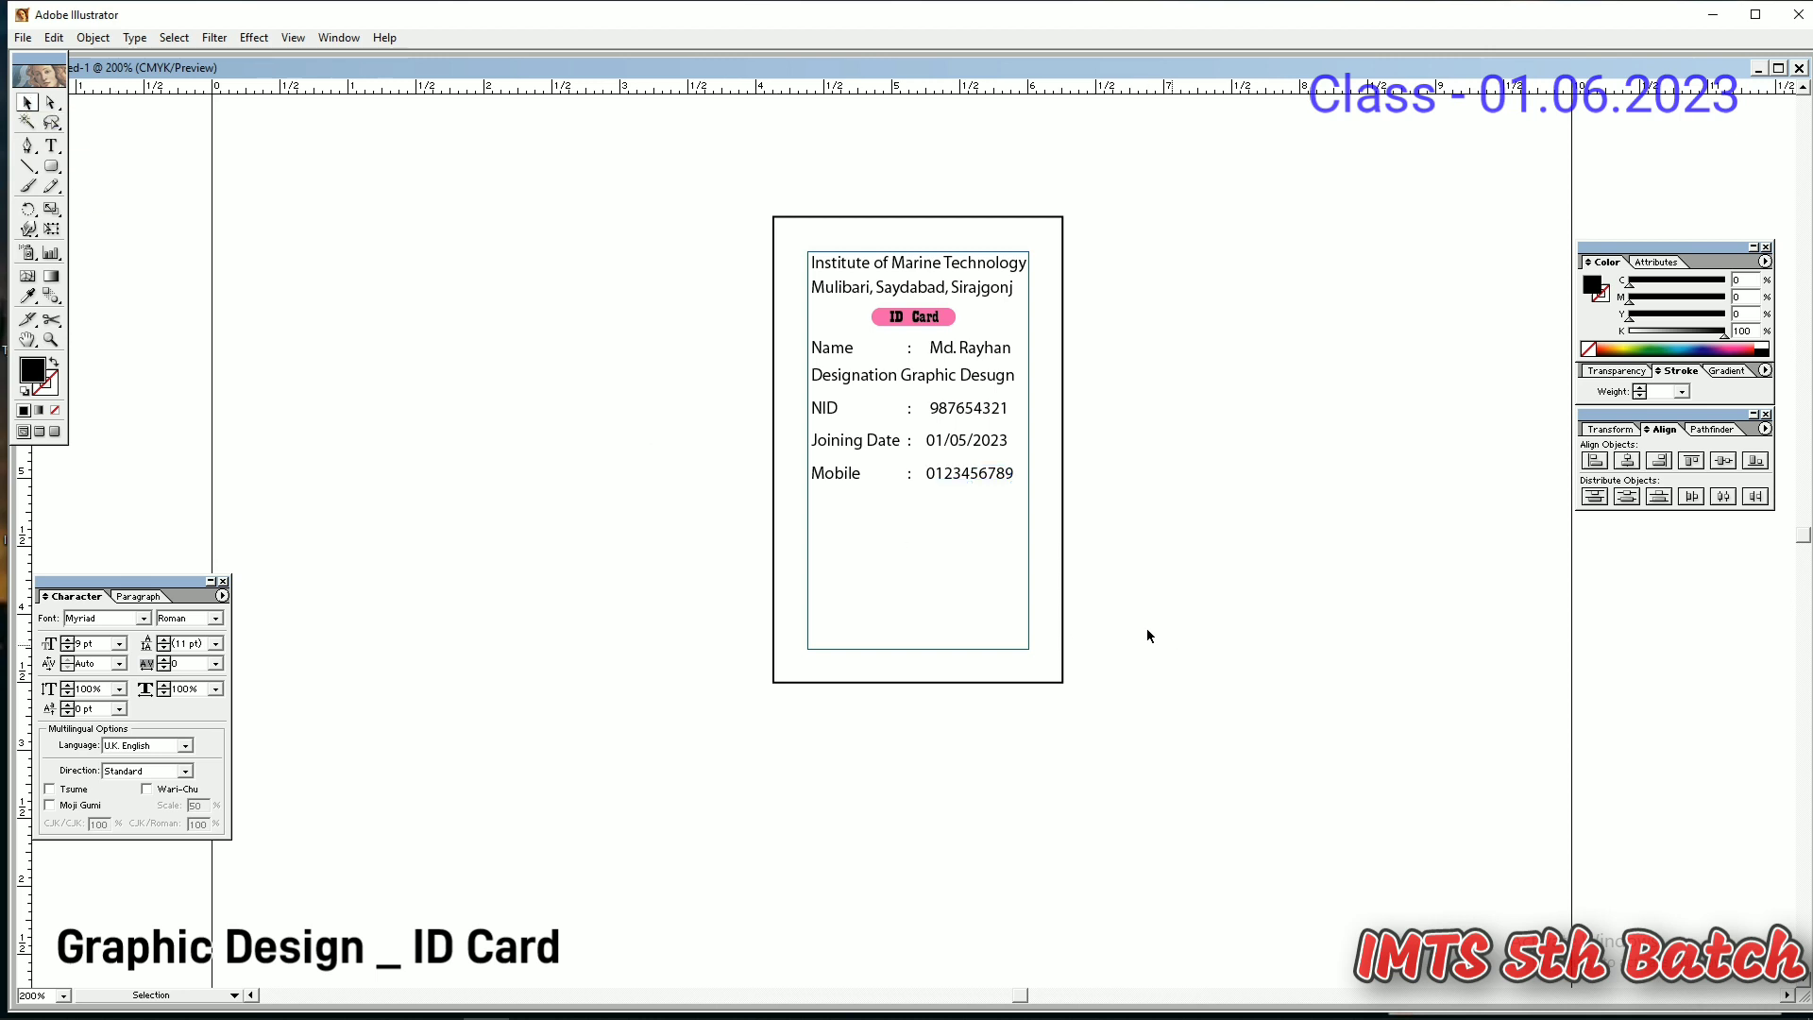
pyautogui.moveTo(993, 550); pyautogui.dragTo(936, 411)
# - Move the info rows further down and nudge the ID Card pill under the address
pyautogui.click(976, 643)
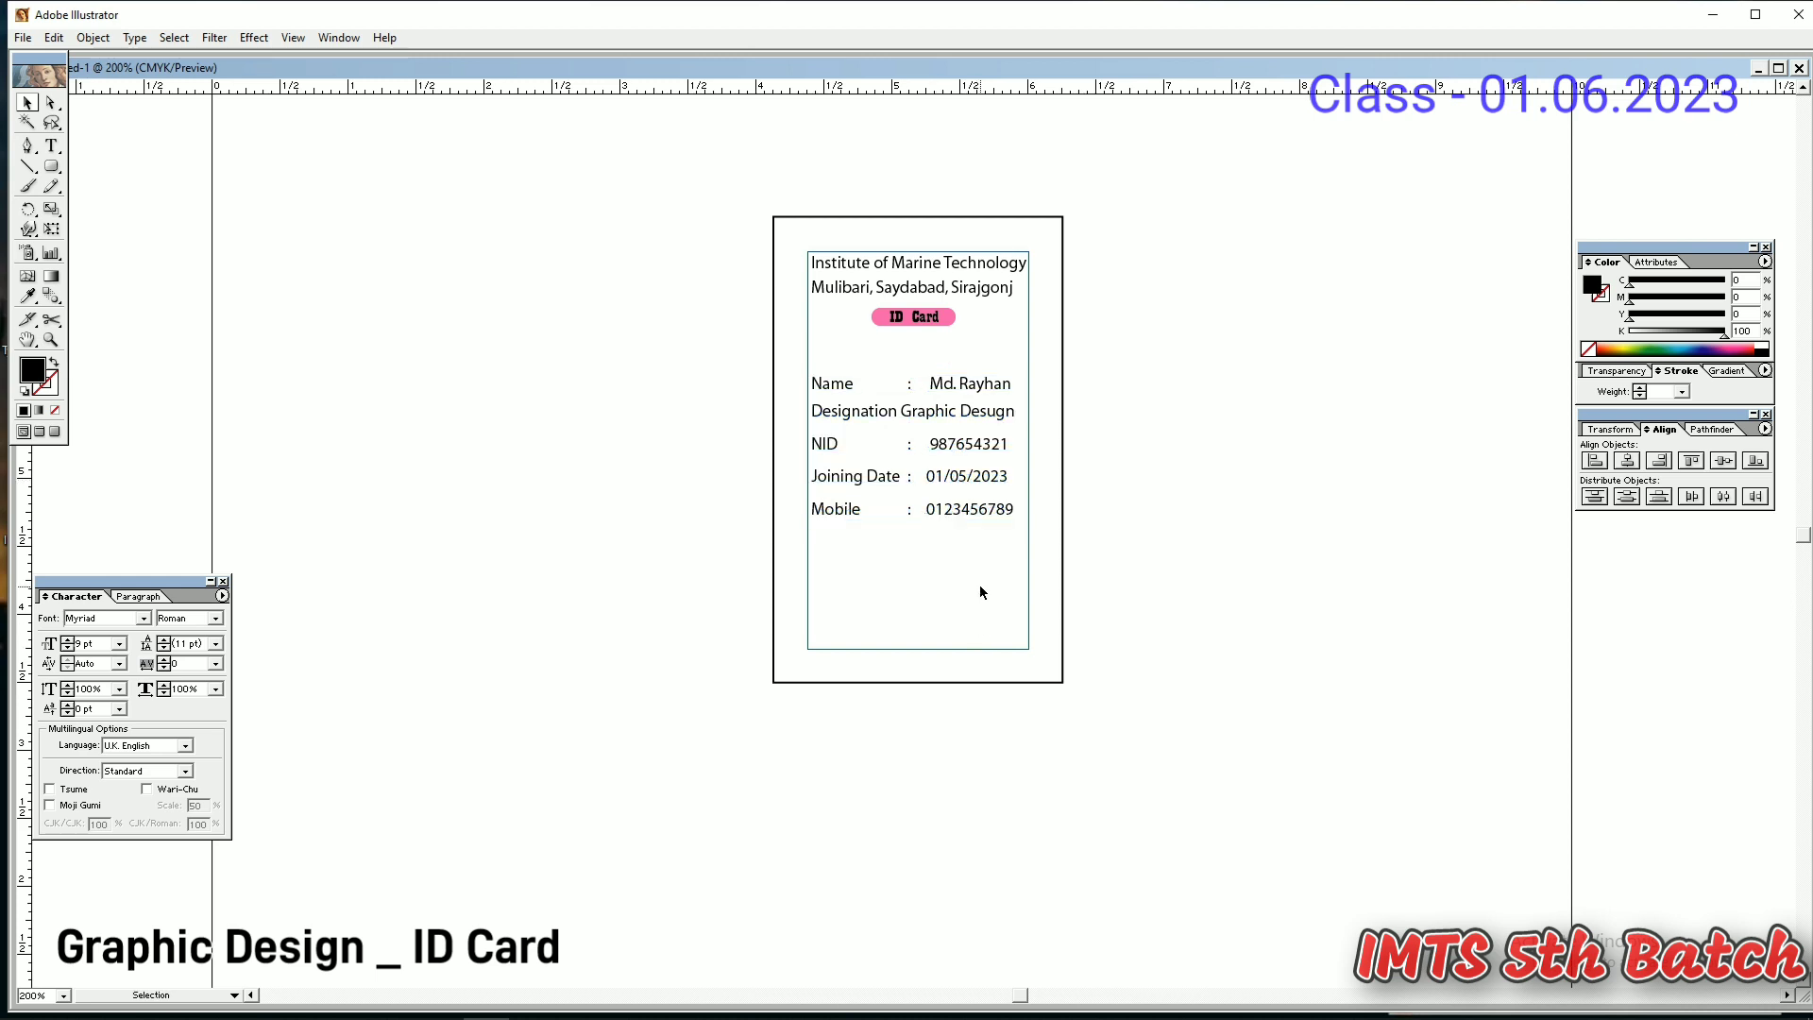
pyautogui.moveTo(978, 585); pyautogui.dragTo(893, 408)
pyautogui.click(932, 616)
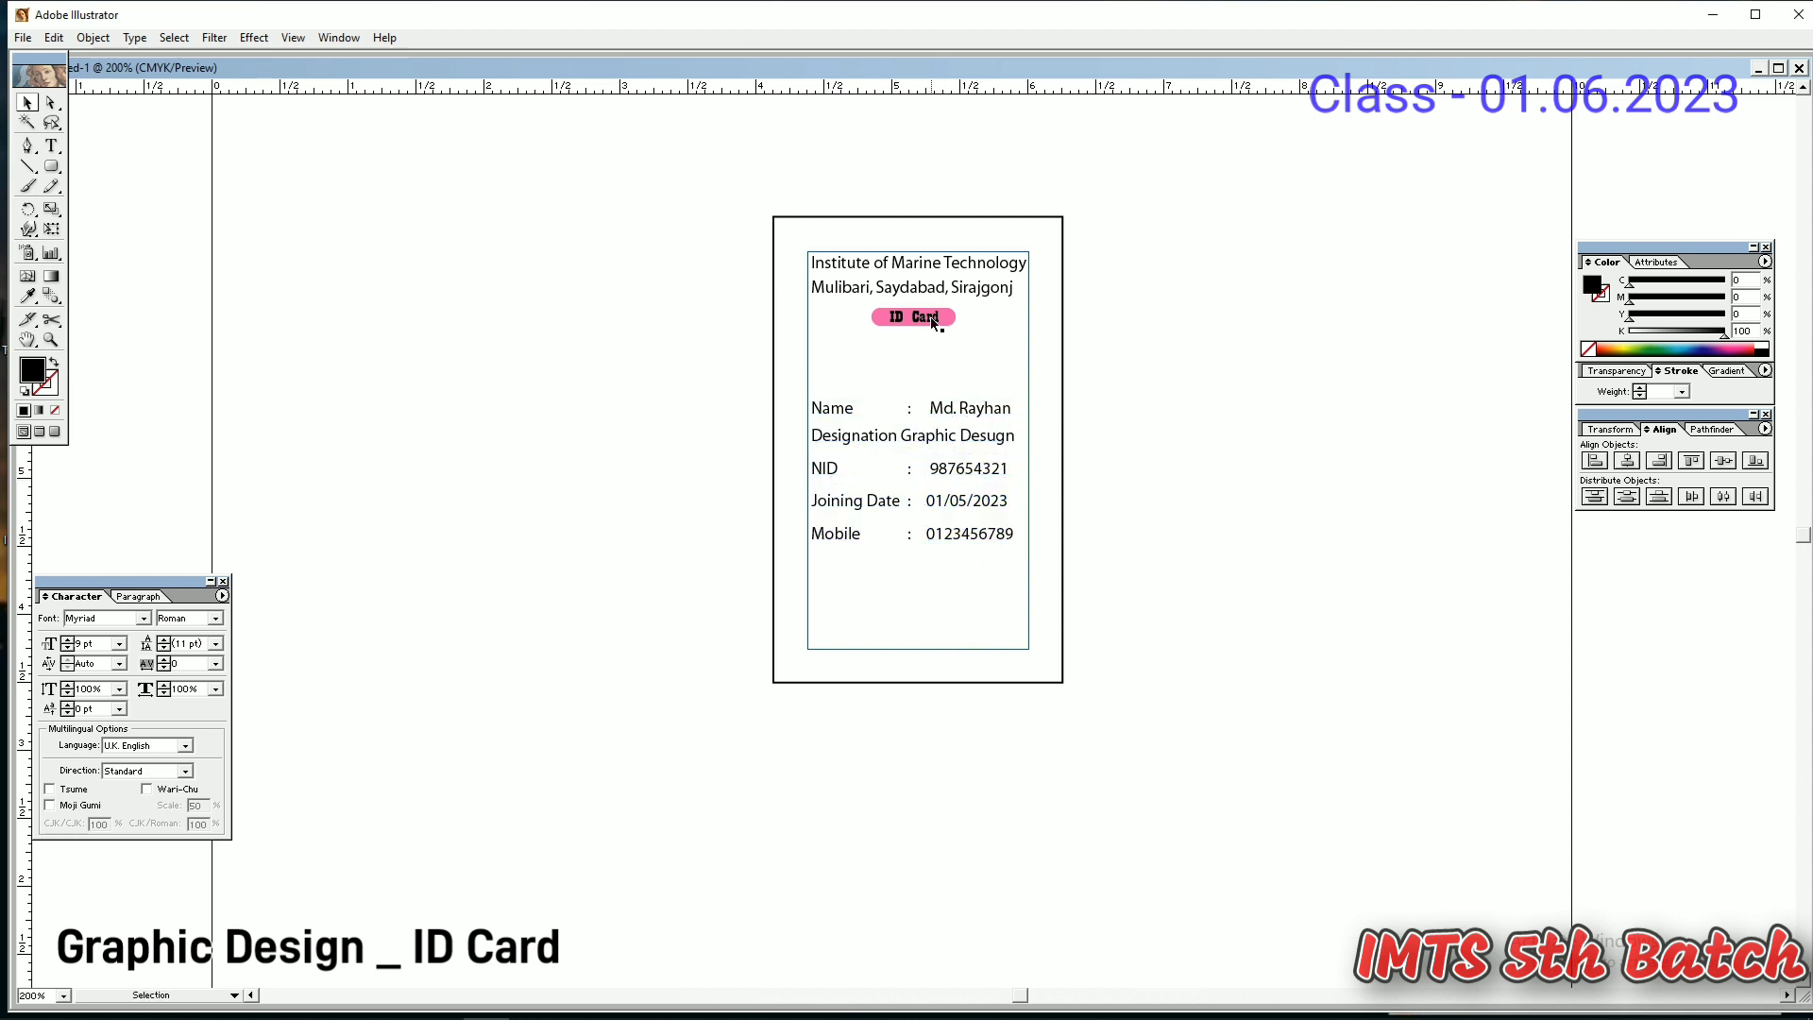
pyautogui.moveTo(920, 311)
pyautogui.mouseDown()
pyautogui.moveTo(922, 332)
pyautogui.moveTo(921, 308)
pyautogui.mouseUp()
pyautogui.click(963, 612)
# - Copy the Mobile label to the card's bottom and retype it as 'Signature'
pyautogui.click(849, 537)
pyautogui.moveTo(850, 540); pyautogui.dragTo(780, 609)
pyautogui.doubleClick(906, 630)
pyautogui.write('Si')
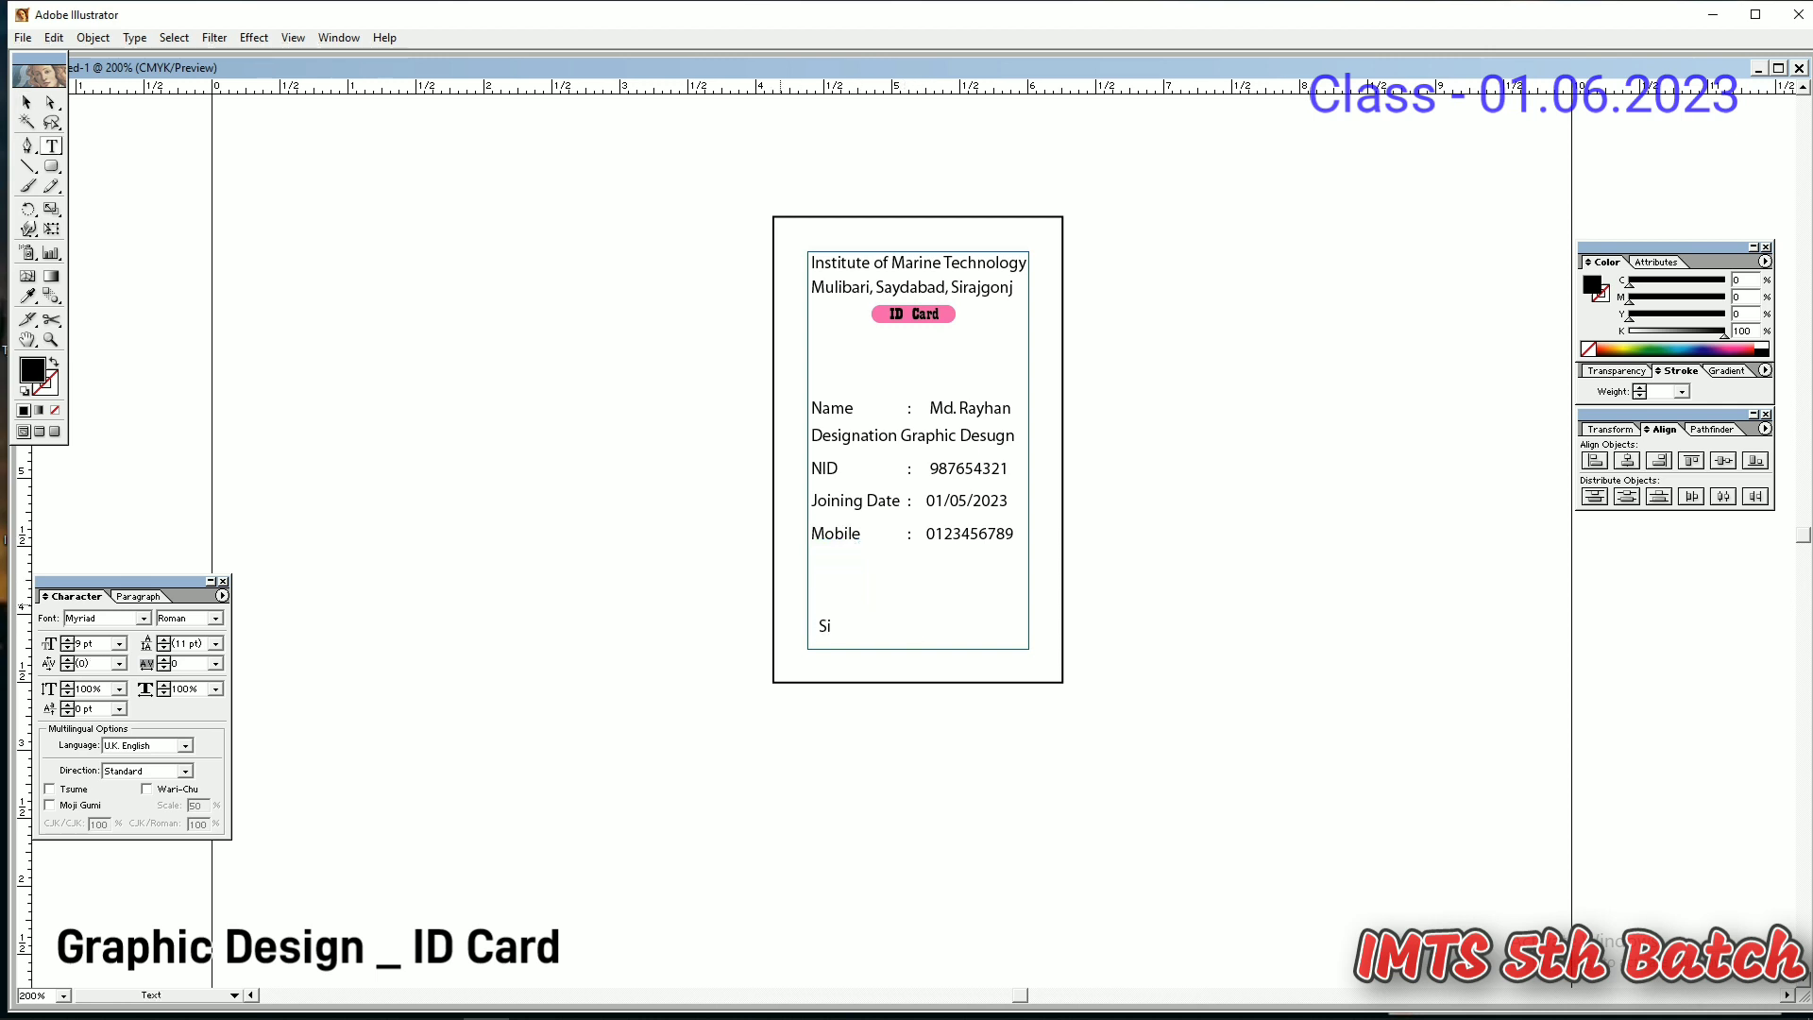
pyautogui.write('gnaturev')
pyautogui.press('BackSpace')
pyautogui.click(27, 103)
pyautogui.click(353, 372)
# - Draw a 1 pt black horizontal line above the Signature label
pyautogui.click(864, 634)
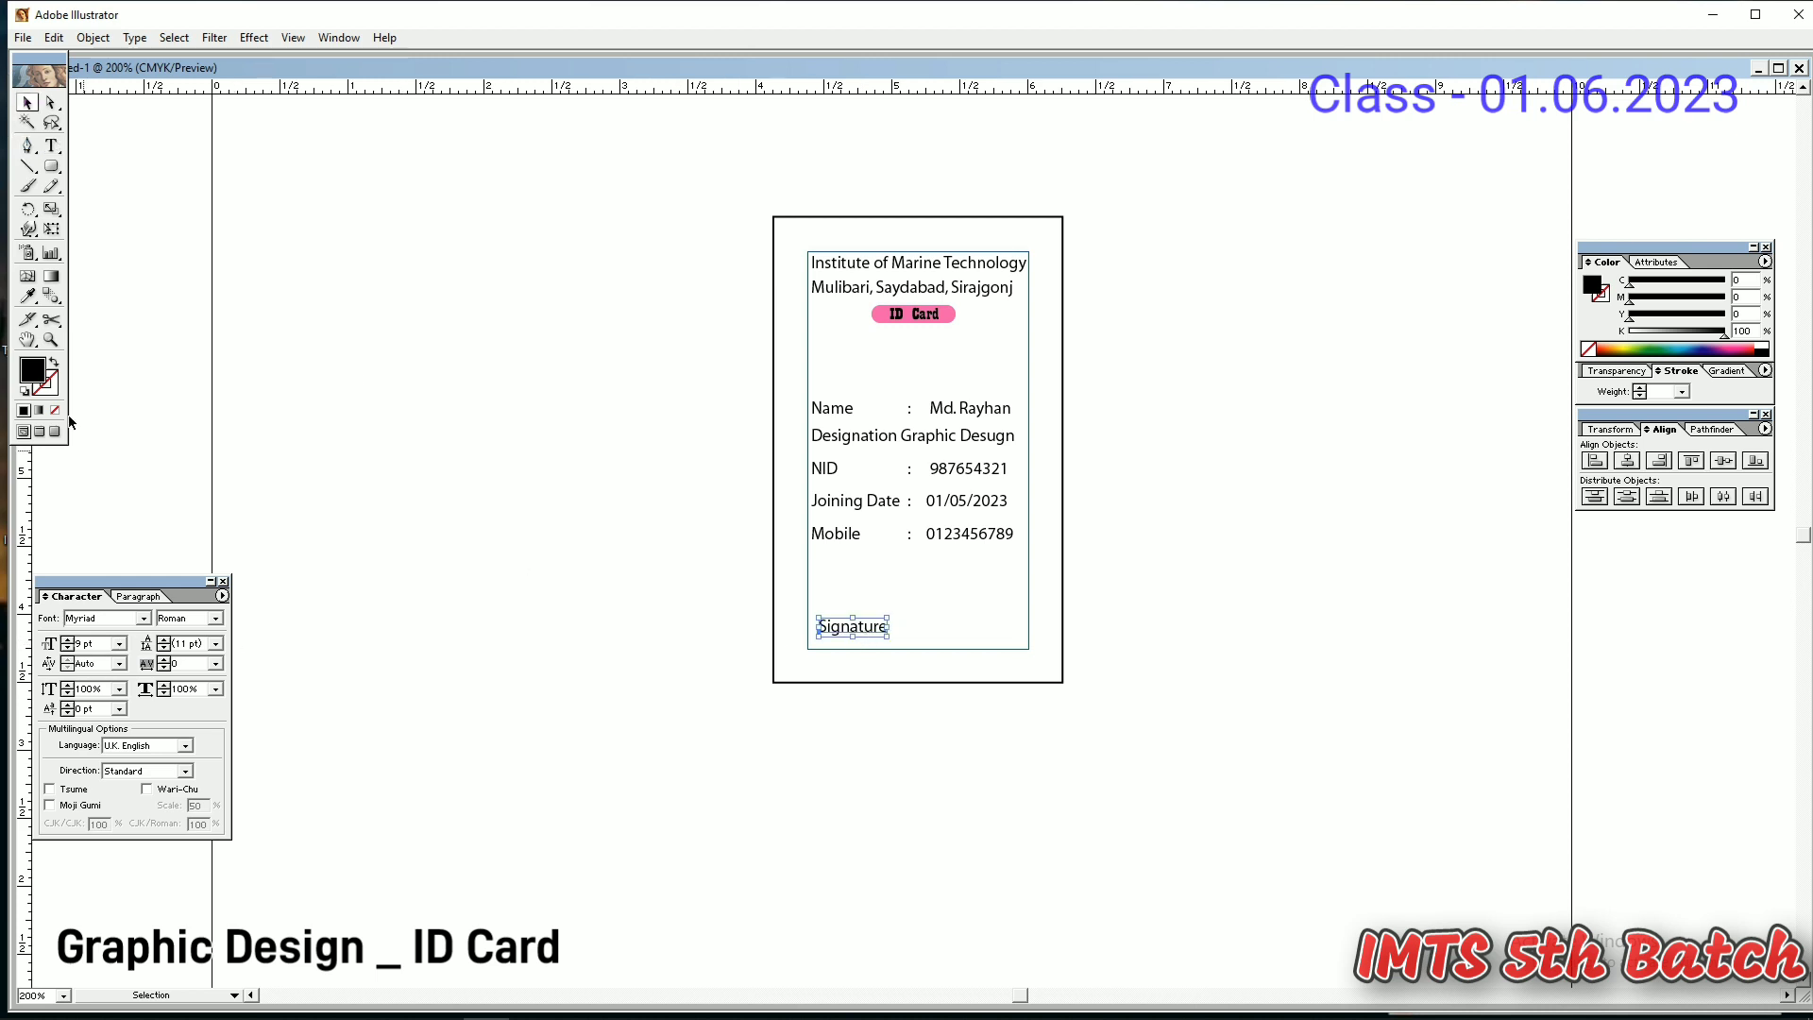
pyautogui.click(27, 166)
pyautogui.moveTo(816, 613); pyautogui.dragTo(890, 612)
pyautogui.click(1639, 387)
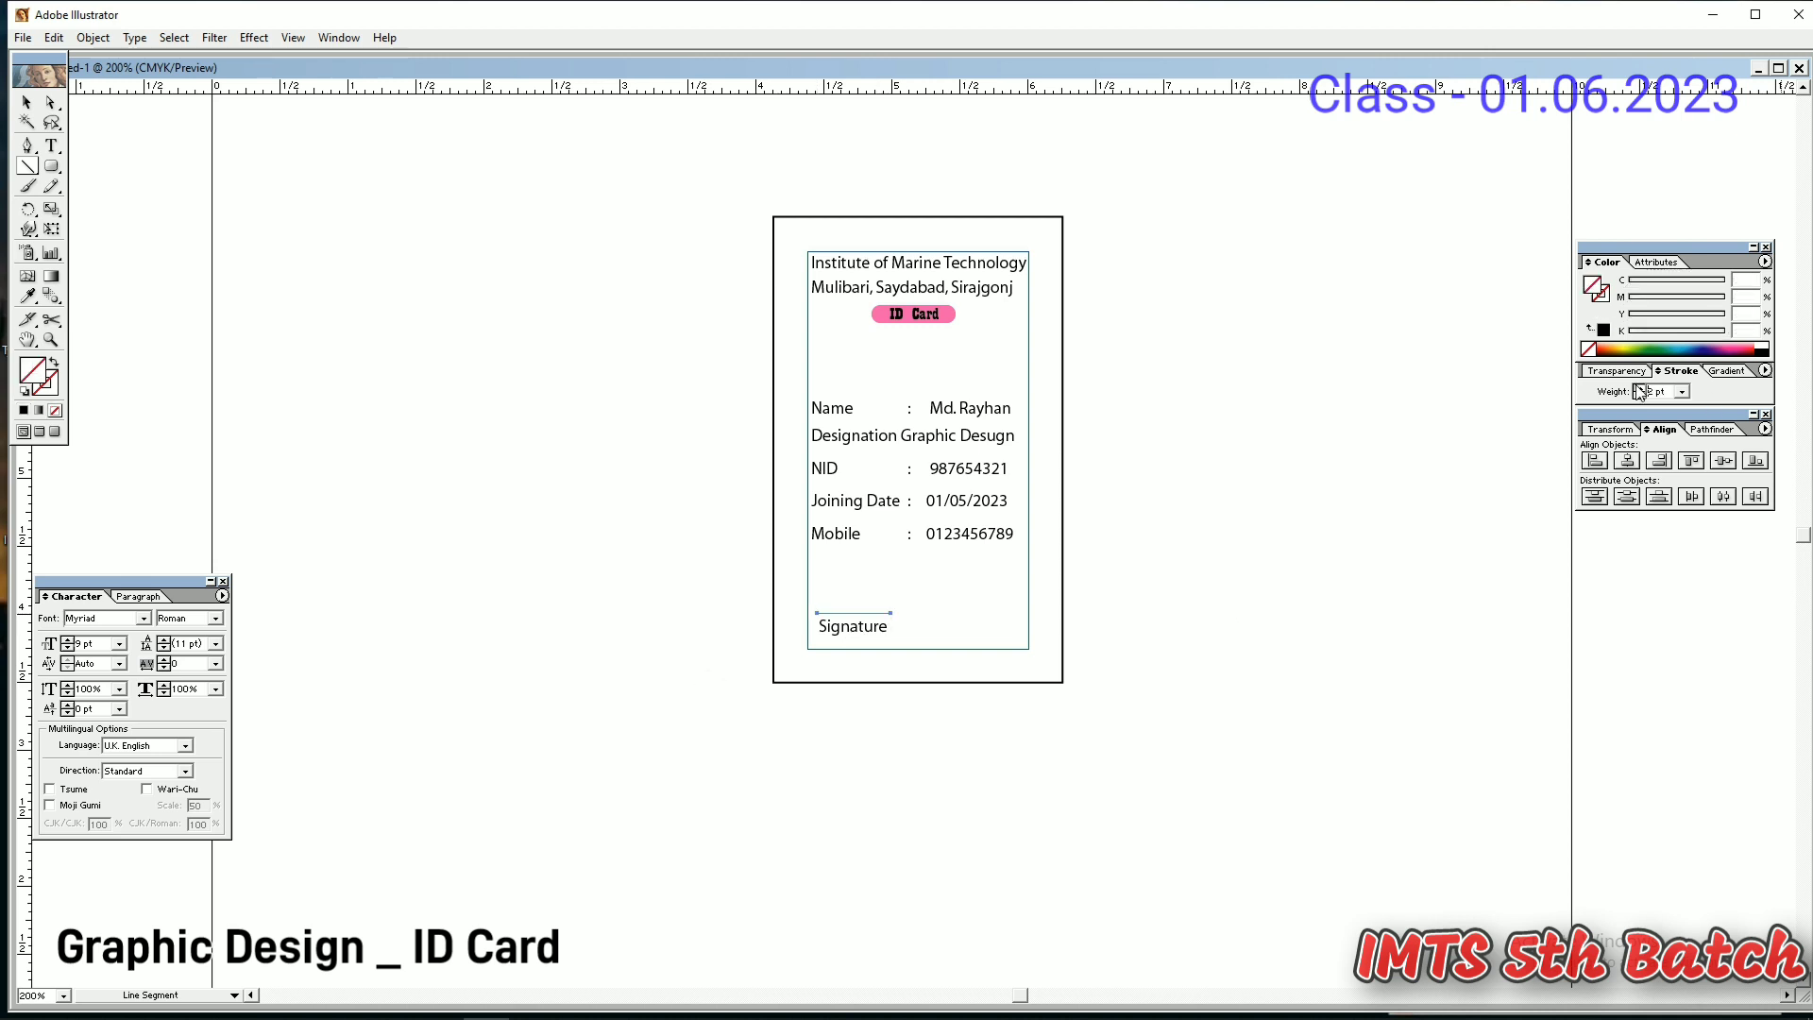
pyautogui.click(26, 102)
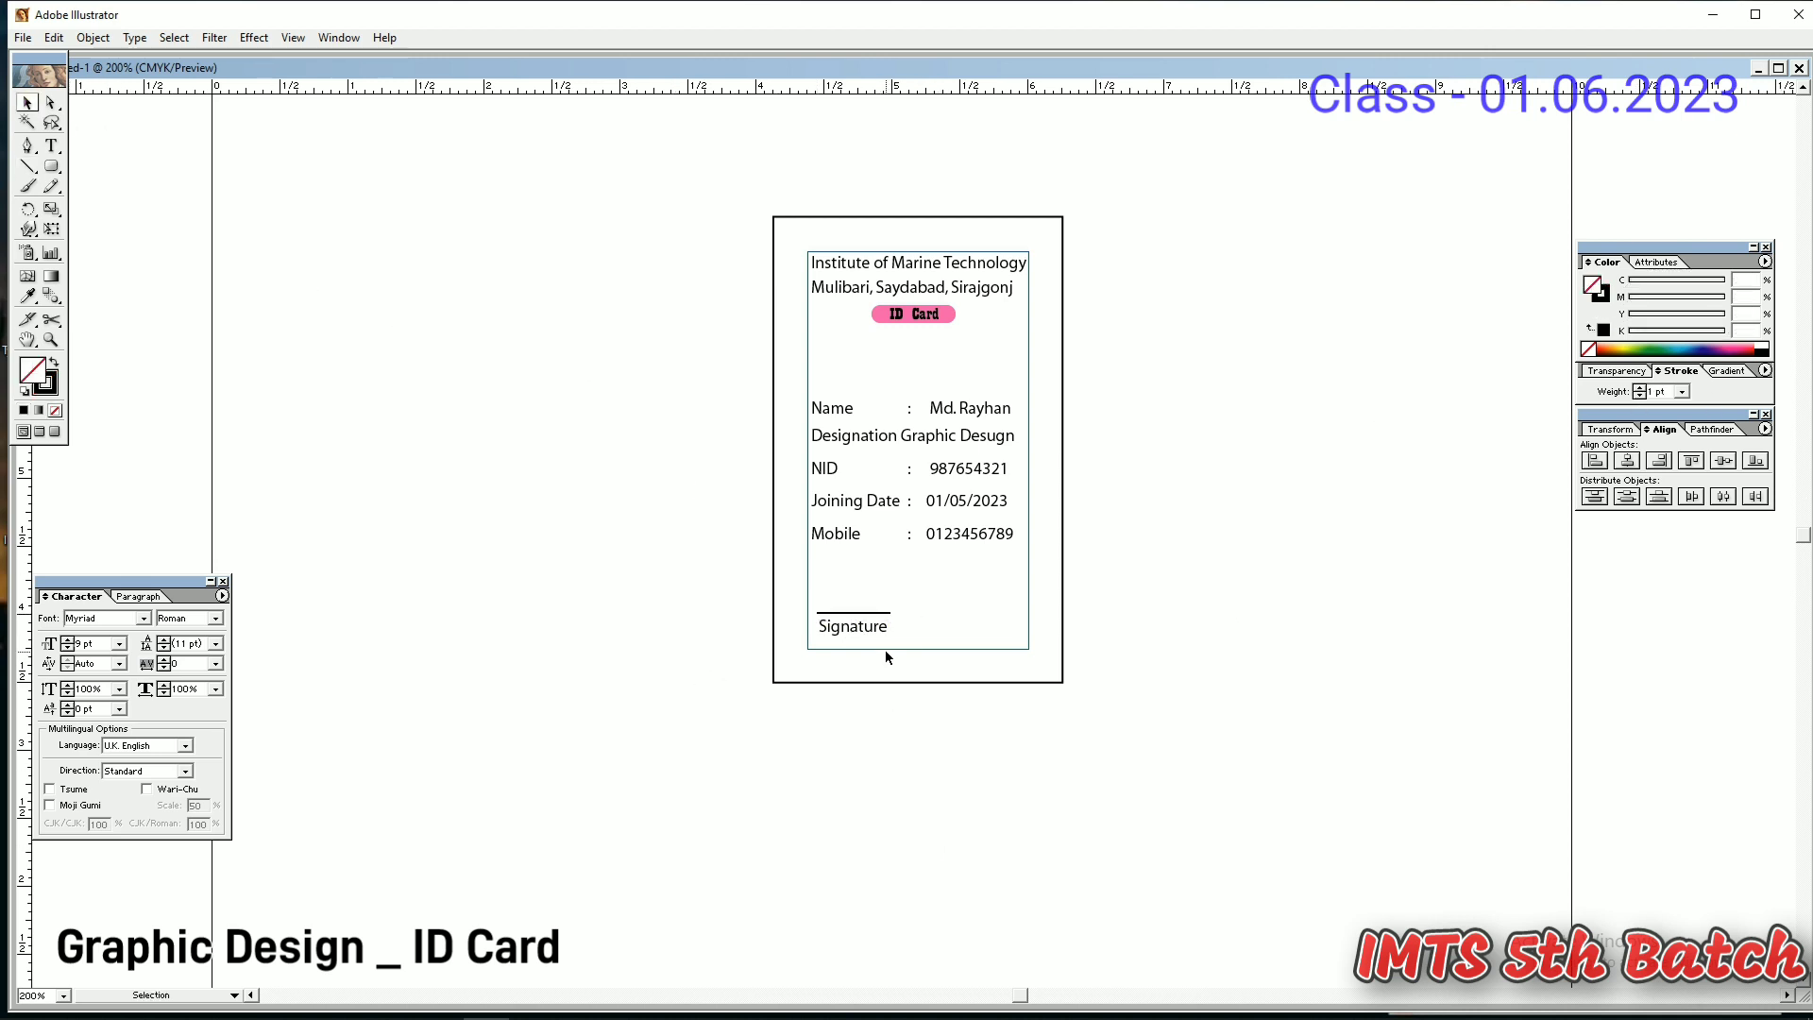
# - Copy the Signature label and line to the right and retype it 'Authority Signature'
pyautogui.click(863, 623)
pyautogui.click(870, 623)
pyautogui.keyDown('shift'); pyautogui.click(868, 614); pyautogui.keyUp('shift')
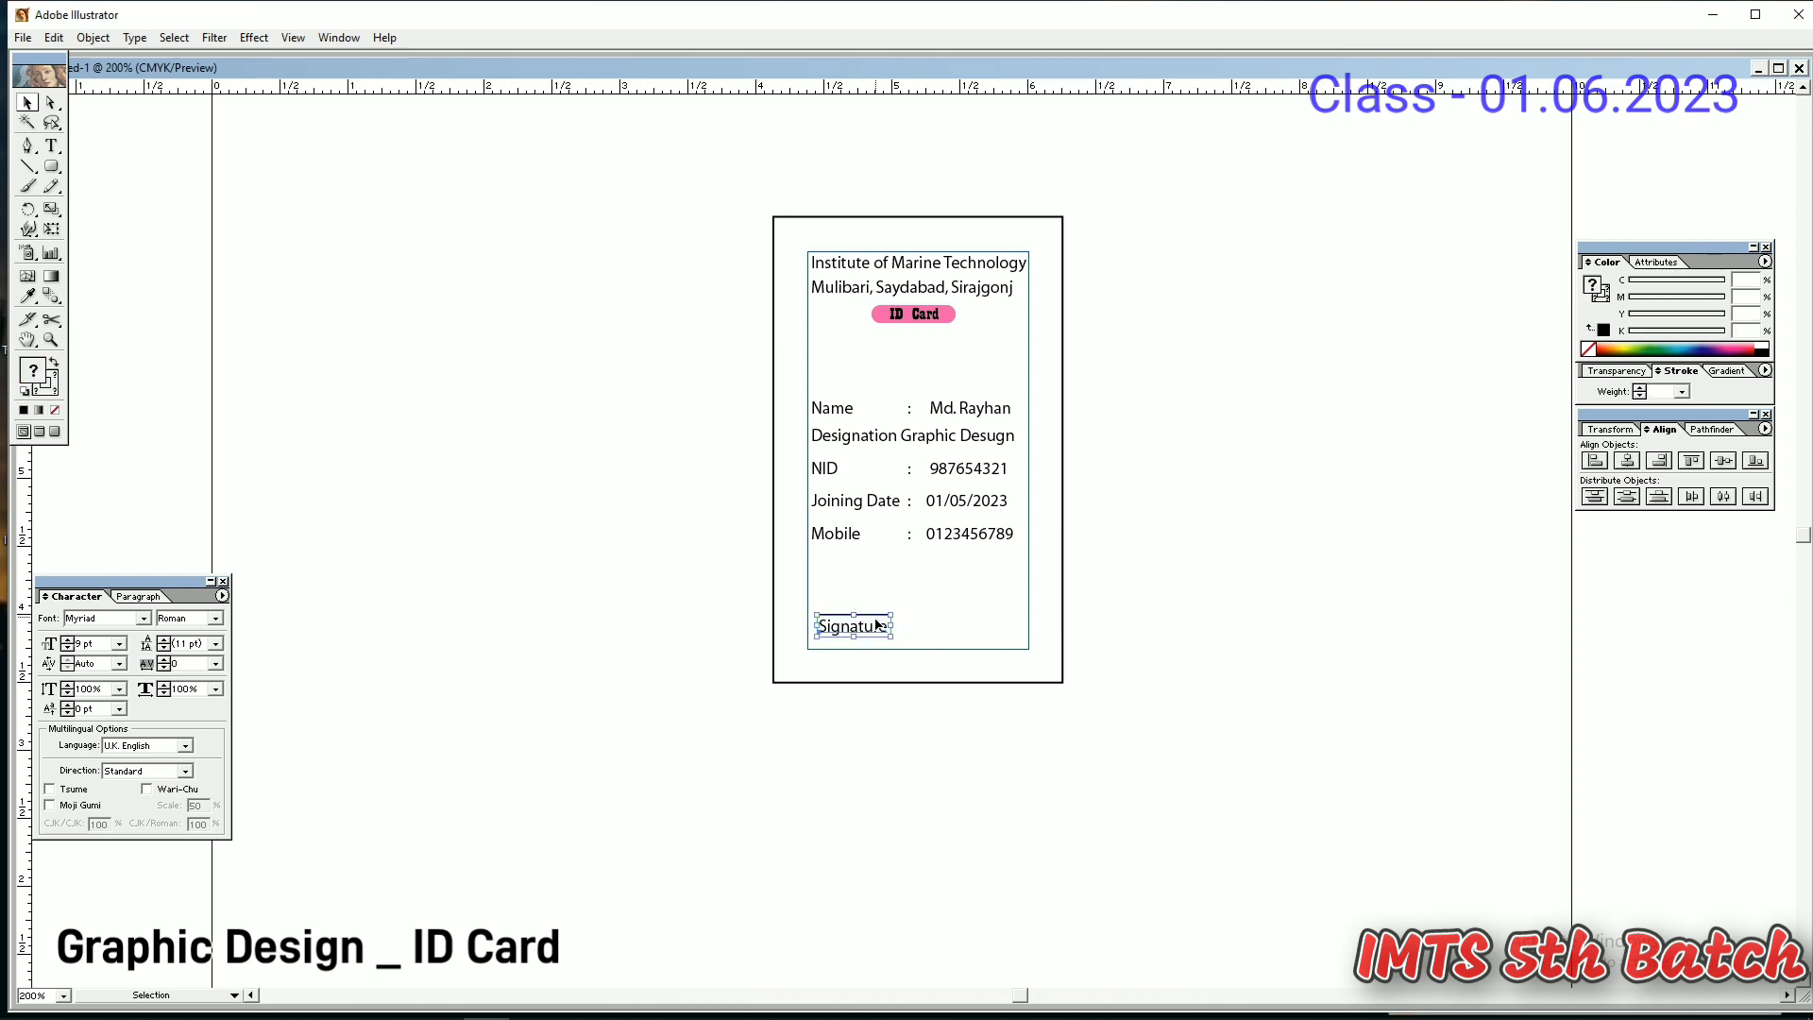
pyautogui.moveTo(878, 626)
pyautogui.mouseDown()
pyautogui.moveTo(982, 639)
pyautogui.moveTo(924, 626)
pyautogui.mouseUp()
pyautogui.press('t')
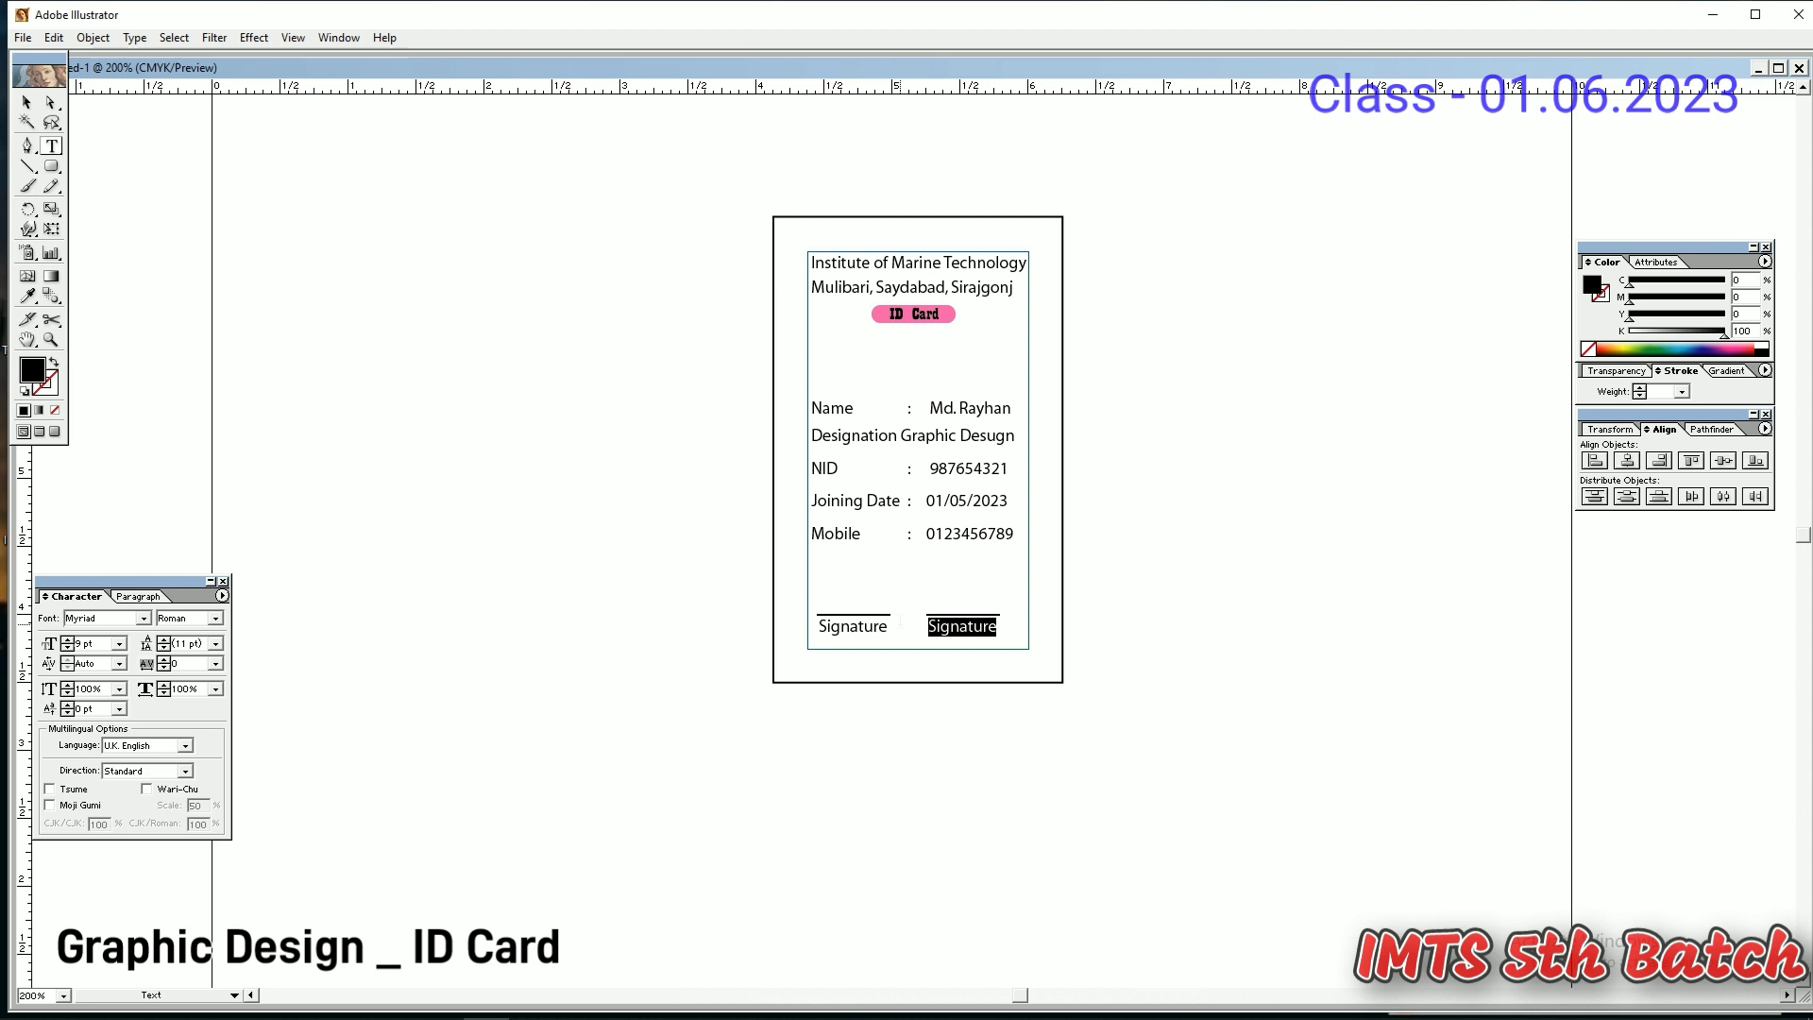
pyautogui.write('Ath')
pyautogui.write('u')
pyautogui.write('ro')
pyautogui.press('BackSpace')
pyautogui.press('BackSpace')
pyautogui.press('BackSpace')
pyautogui.press('BackSpace')
pyautogui.write('thority Sih')
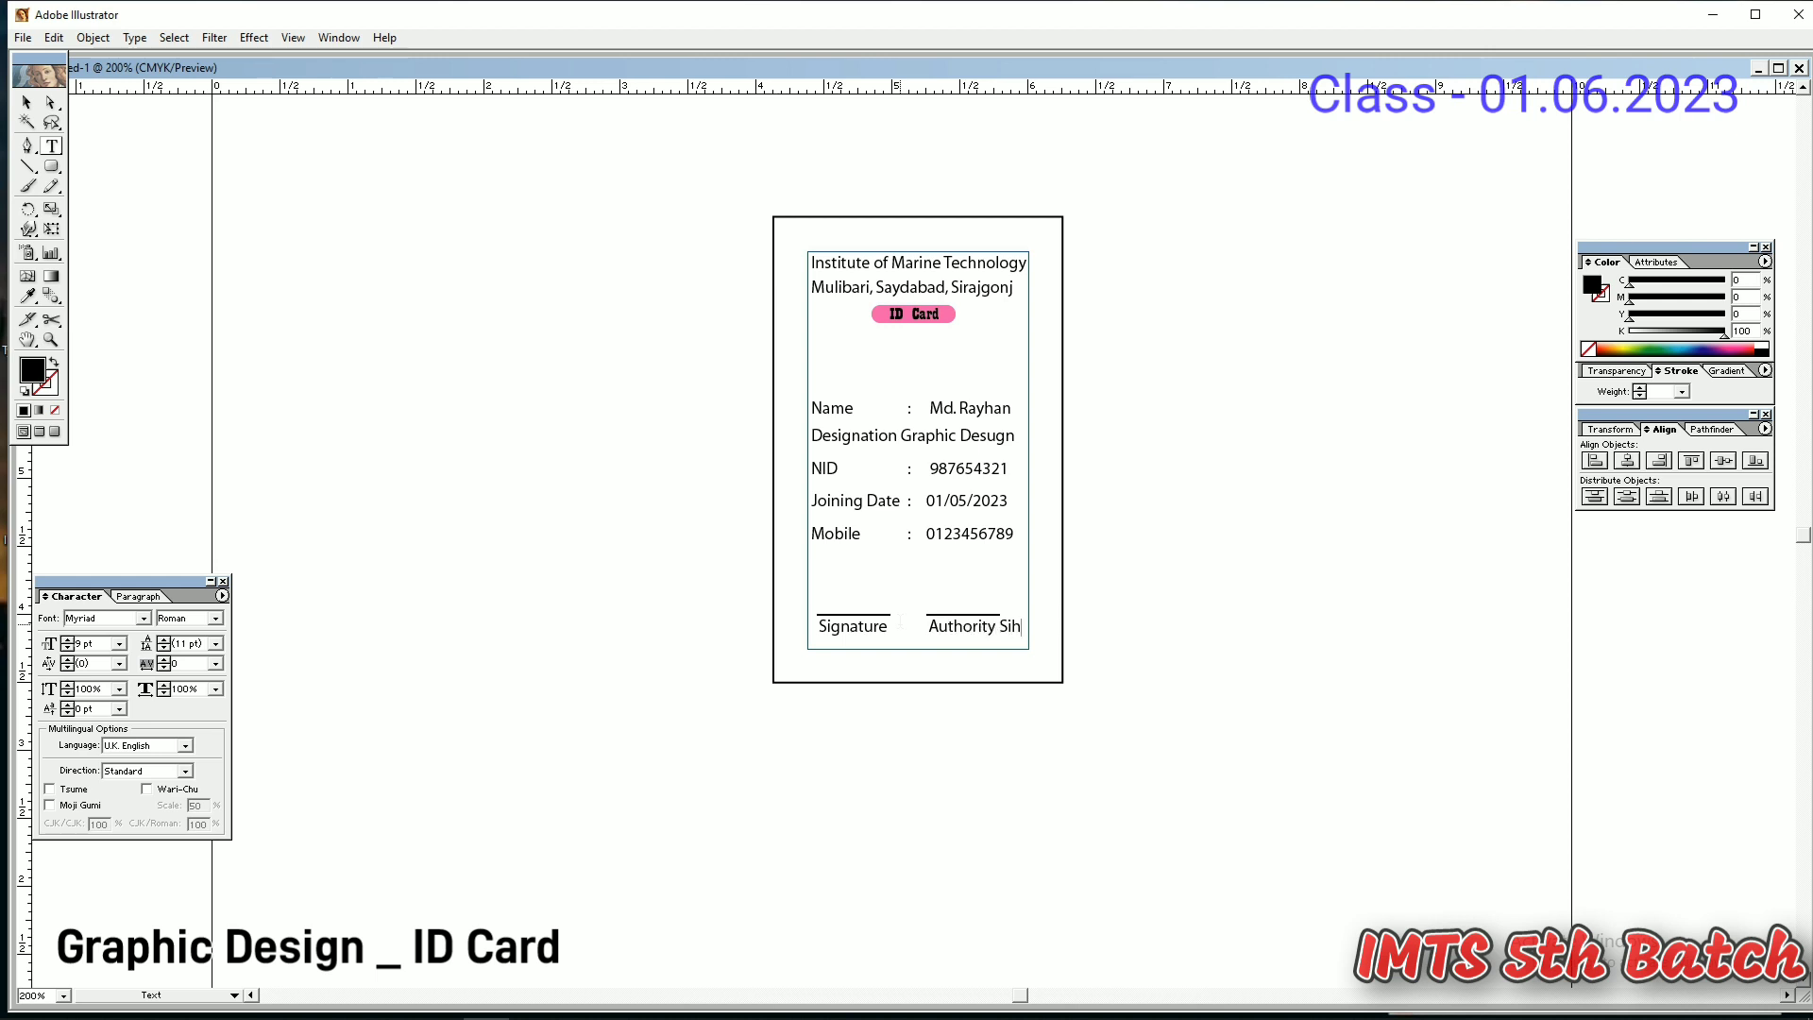
pyautogui.press('BackSpace')
pyautogui.write('gnature')
# - Shrink the Authority Signature text to 5 pt
pyautogui.click(27, 102)
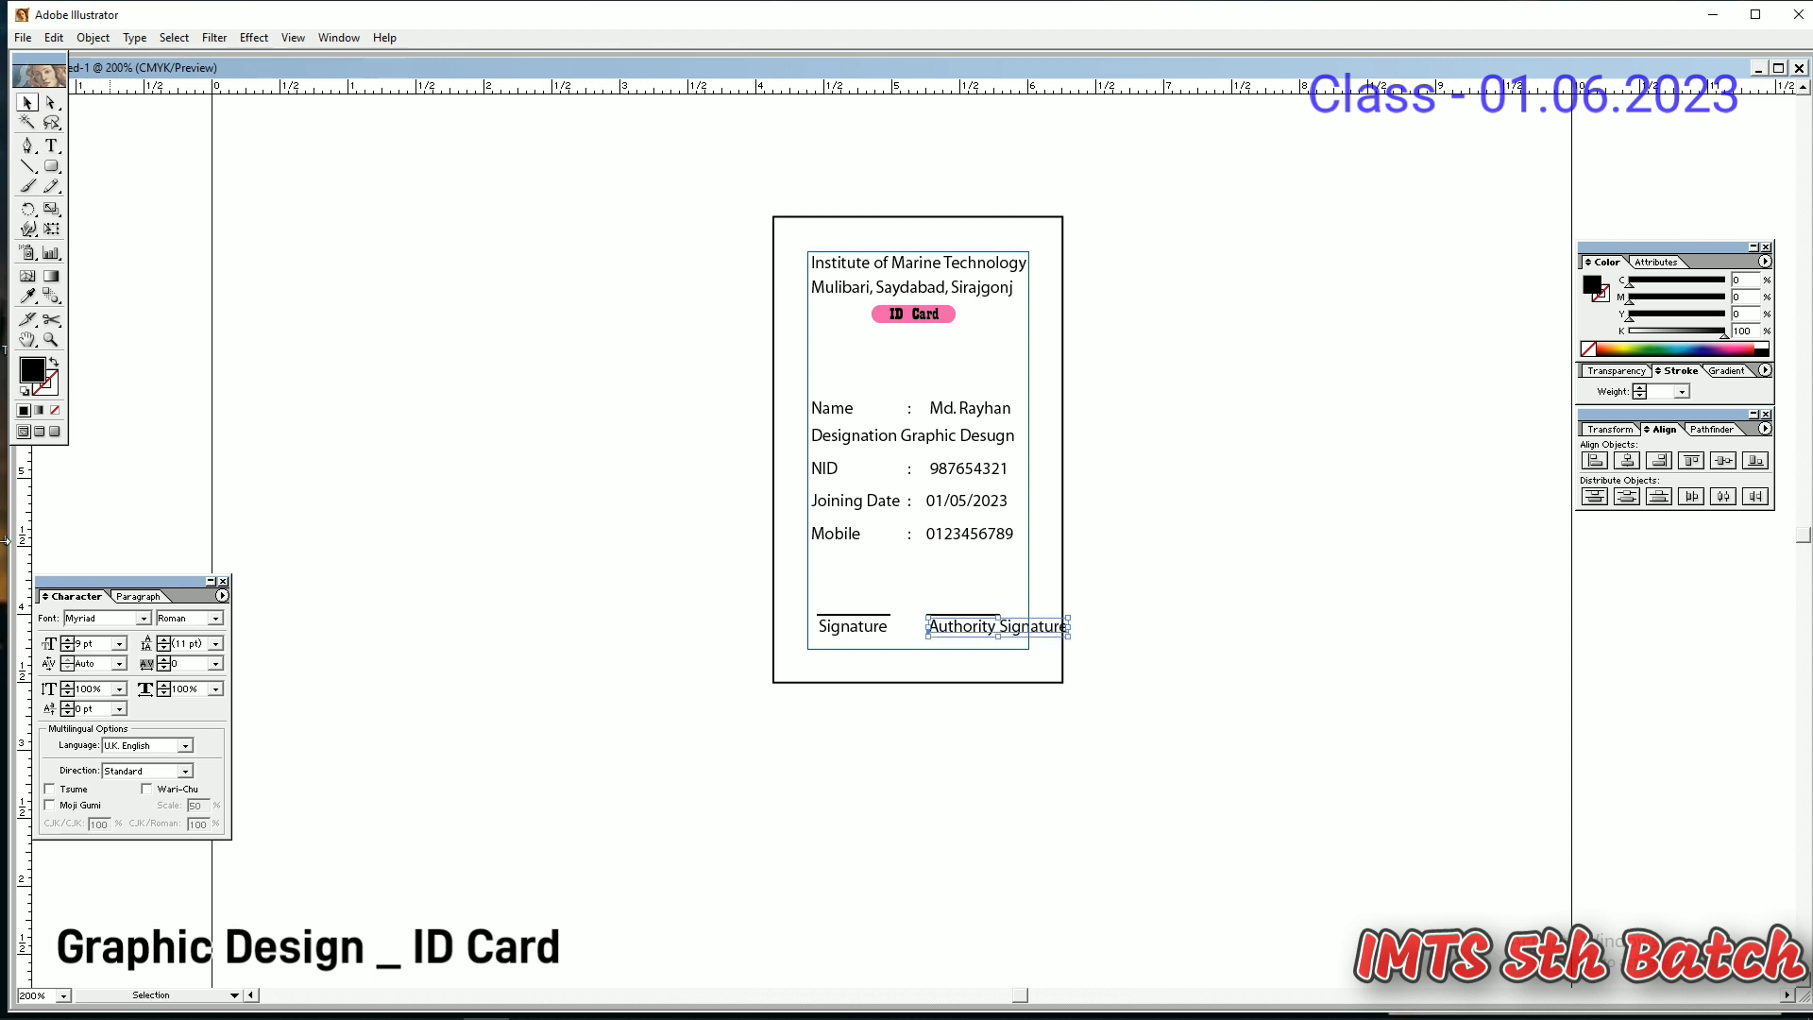
pyautogui.click(67, 647)
pyautogui.click(67, 648)
pyautogui.click(67, 648)
pyautogui.click(67, 647)
pyautogui.click(1085, 914)
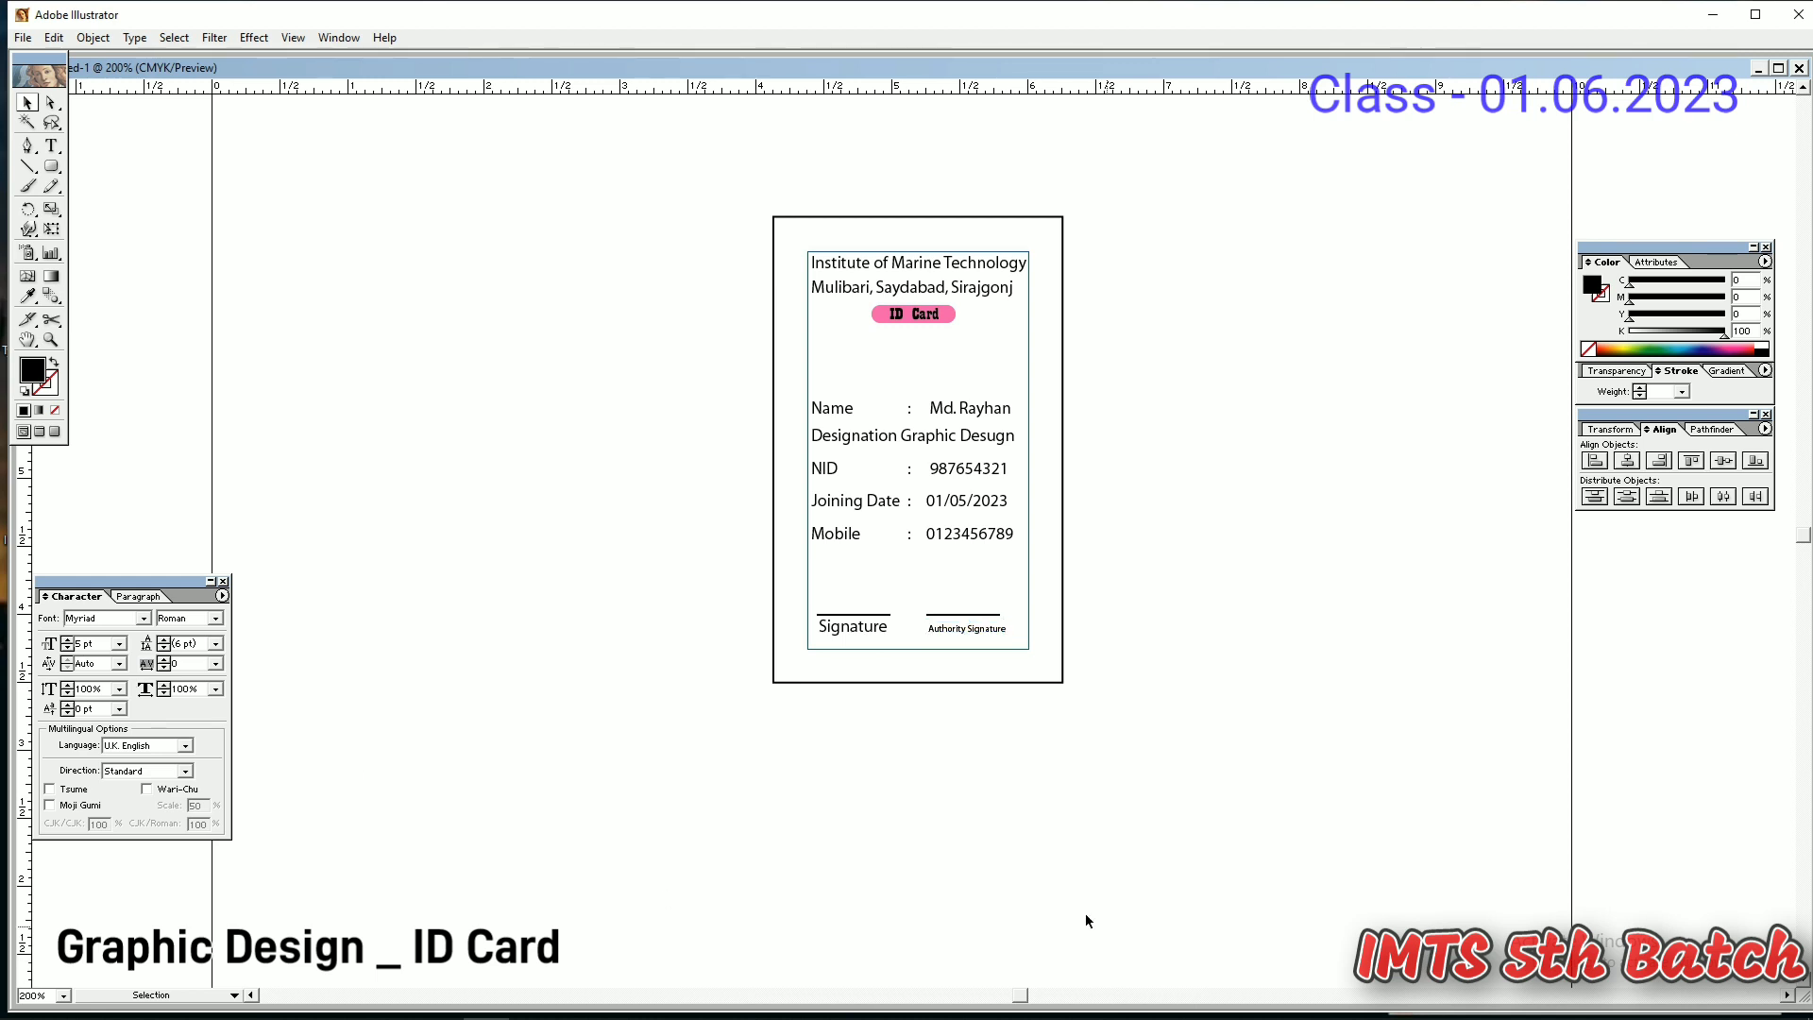
pyautogui.click(835, 635)
pyautogui.click(927, 888)
# - Resize the signature lines to fit their labels and nudge both slightly down
pyautogui.click(874, 614)
pyautogui.moveTo(890, 614); pyautogui.dragTo(951, 621)
pyautogui.click(883, 642)
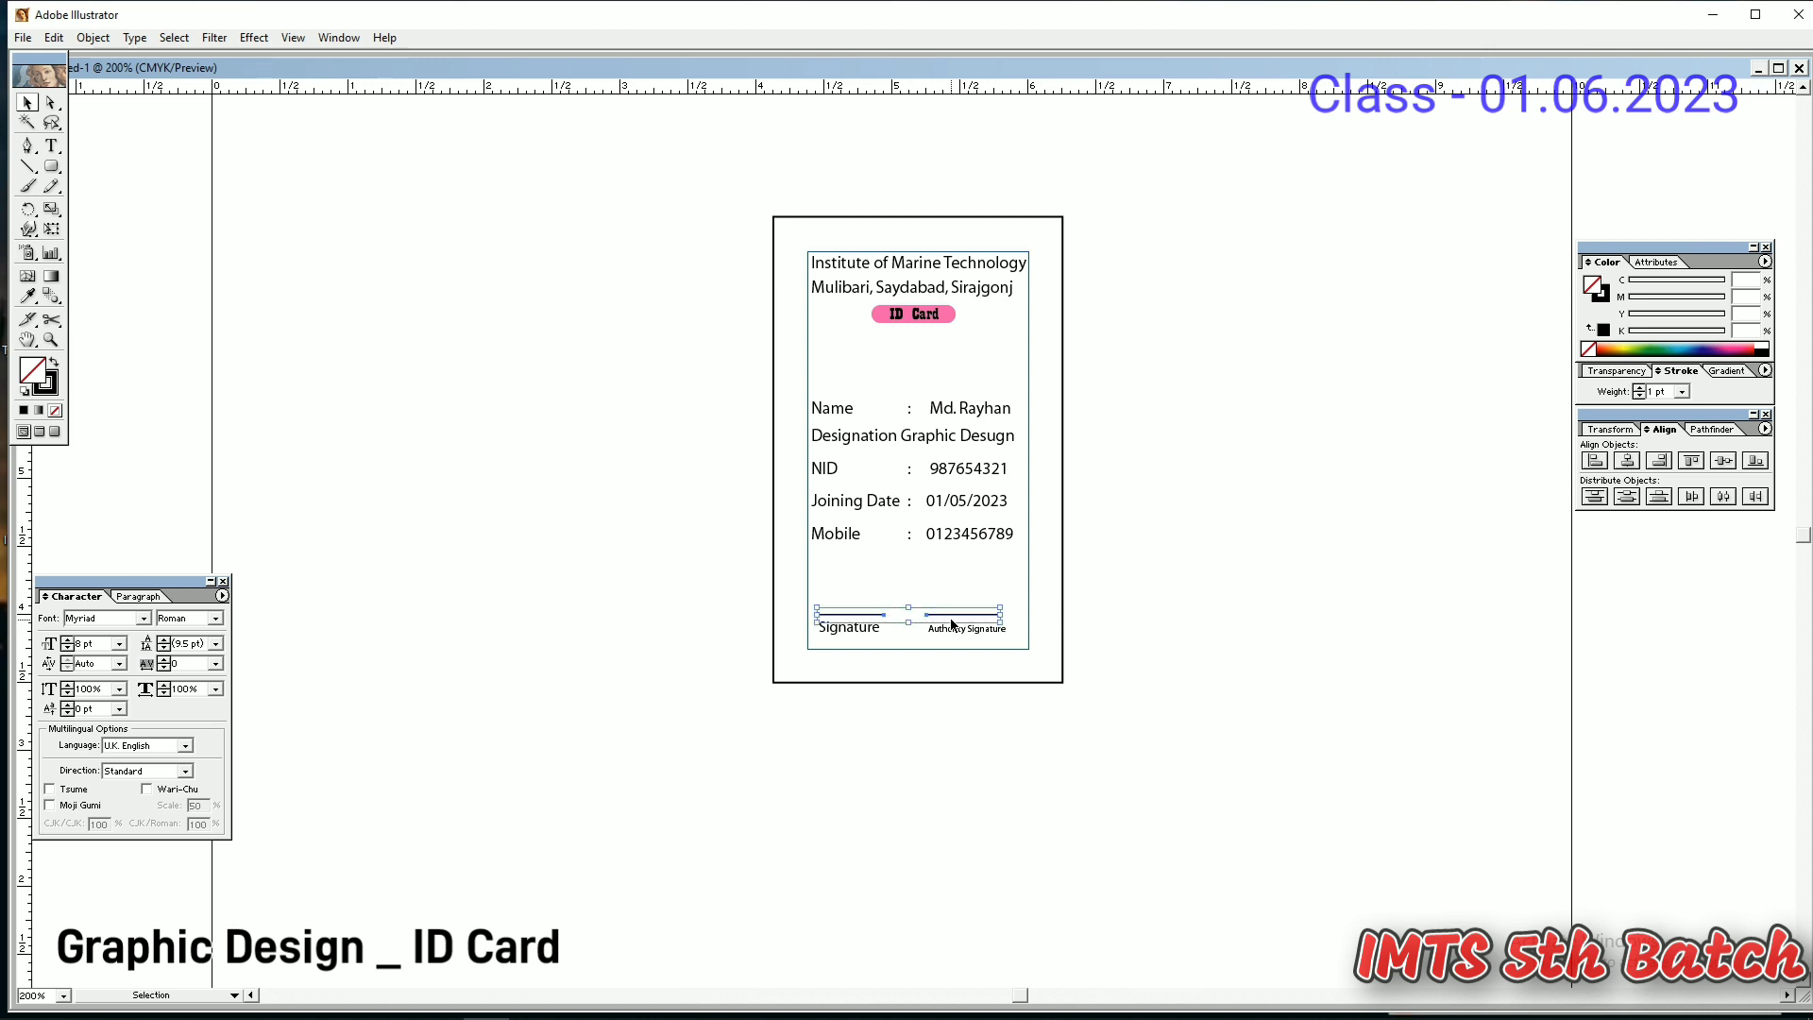
pyautogui.press('Down')
pyautogui.press('Down')
pyautogui.click(1044, 812)
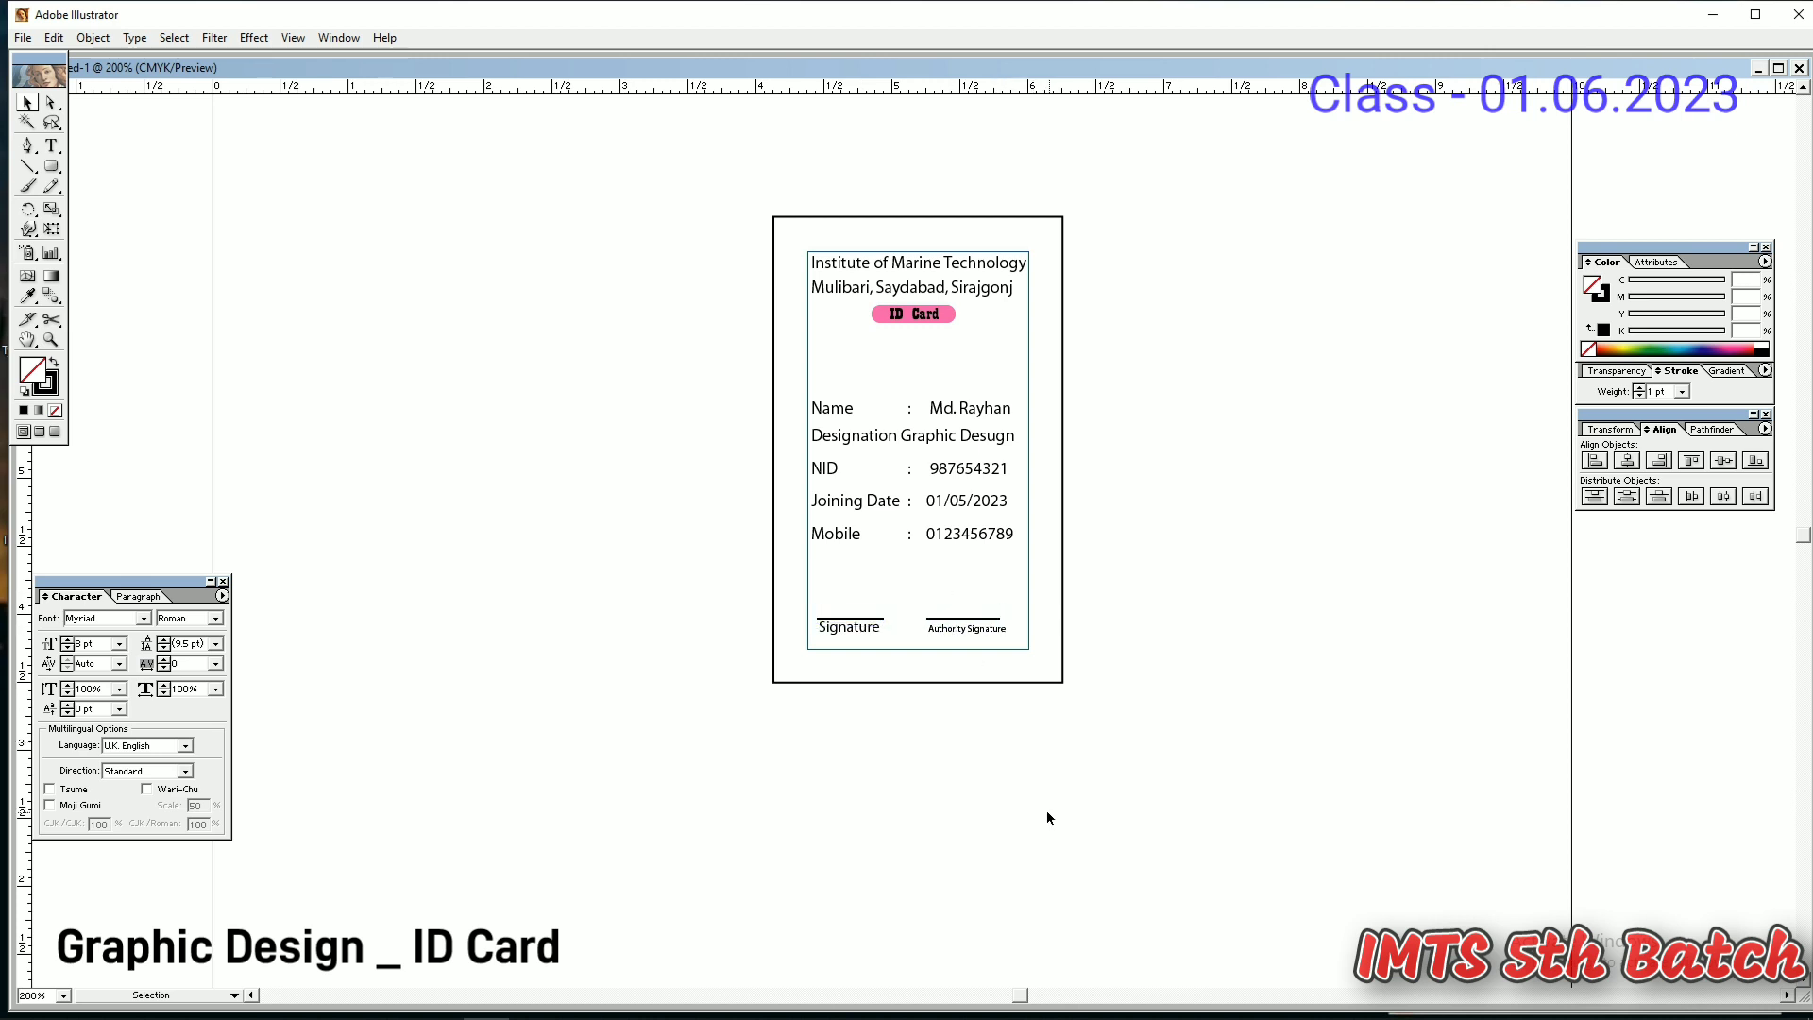
pyautogui.click(1001, 618)
pyautogui.moveTo(1000, 618); pyautogui.dragTo(1008, 619)
pyautogui.click(1113, 736)
# - Zoom in and draw a pencil signature above the Signature line
pyautogui.click(54, 187)
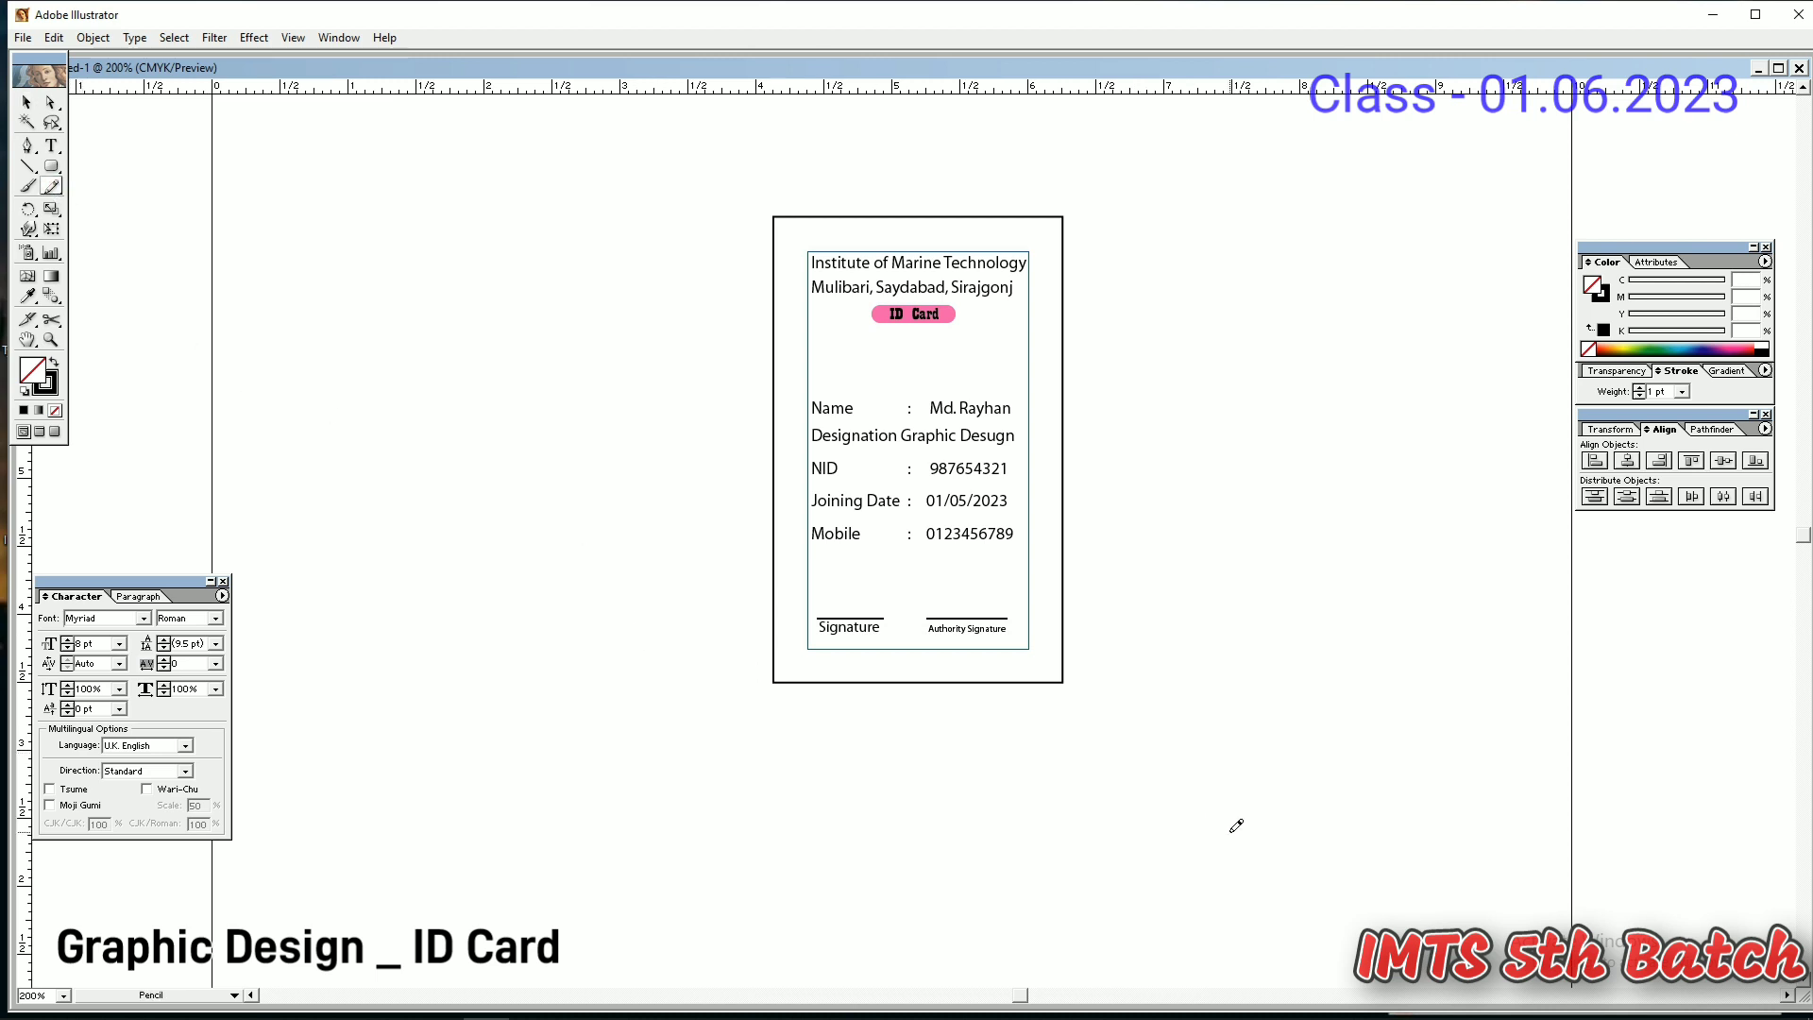
pyautogui.keyDown('ctrl'); pyautogui.click(842, 620); pyautogui.keyUp('ctrl')
pyautogui.keyDown('ctrl'); pyautogui.click(985, 489); pyautogui.keyUp('ctrl')
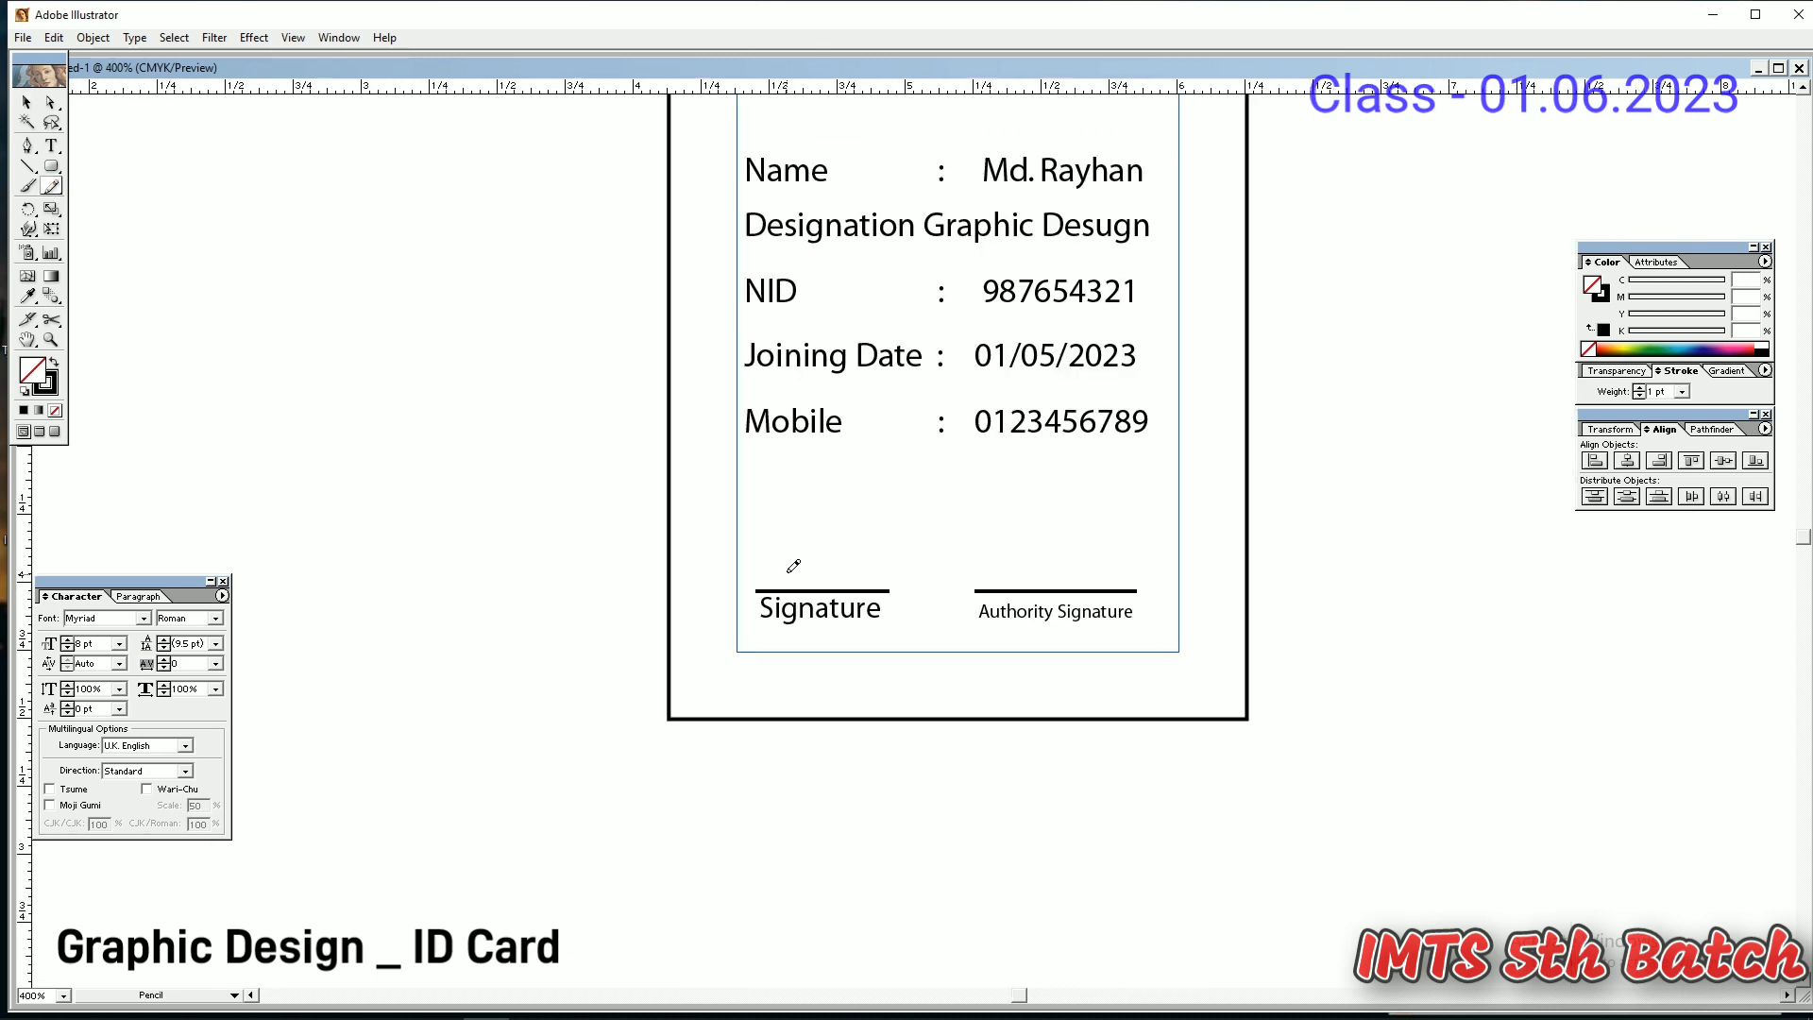
pyautogui.moveTo(788, 572)
pyautogui.mouseDown()
pyautogui.moveTo(793, 543)
pyautogui.moveTo(905, 548)
pyautogui.mouseUp()
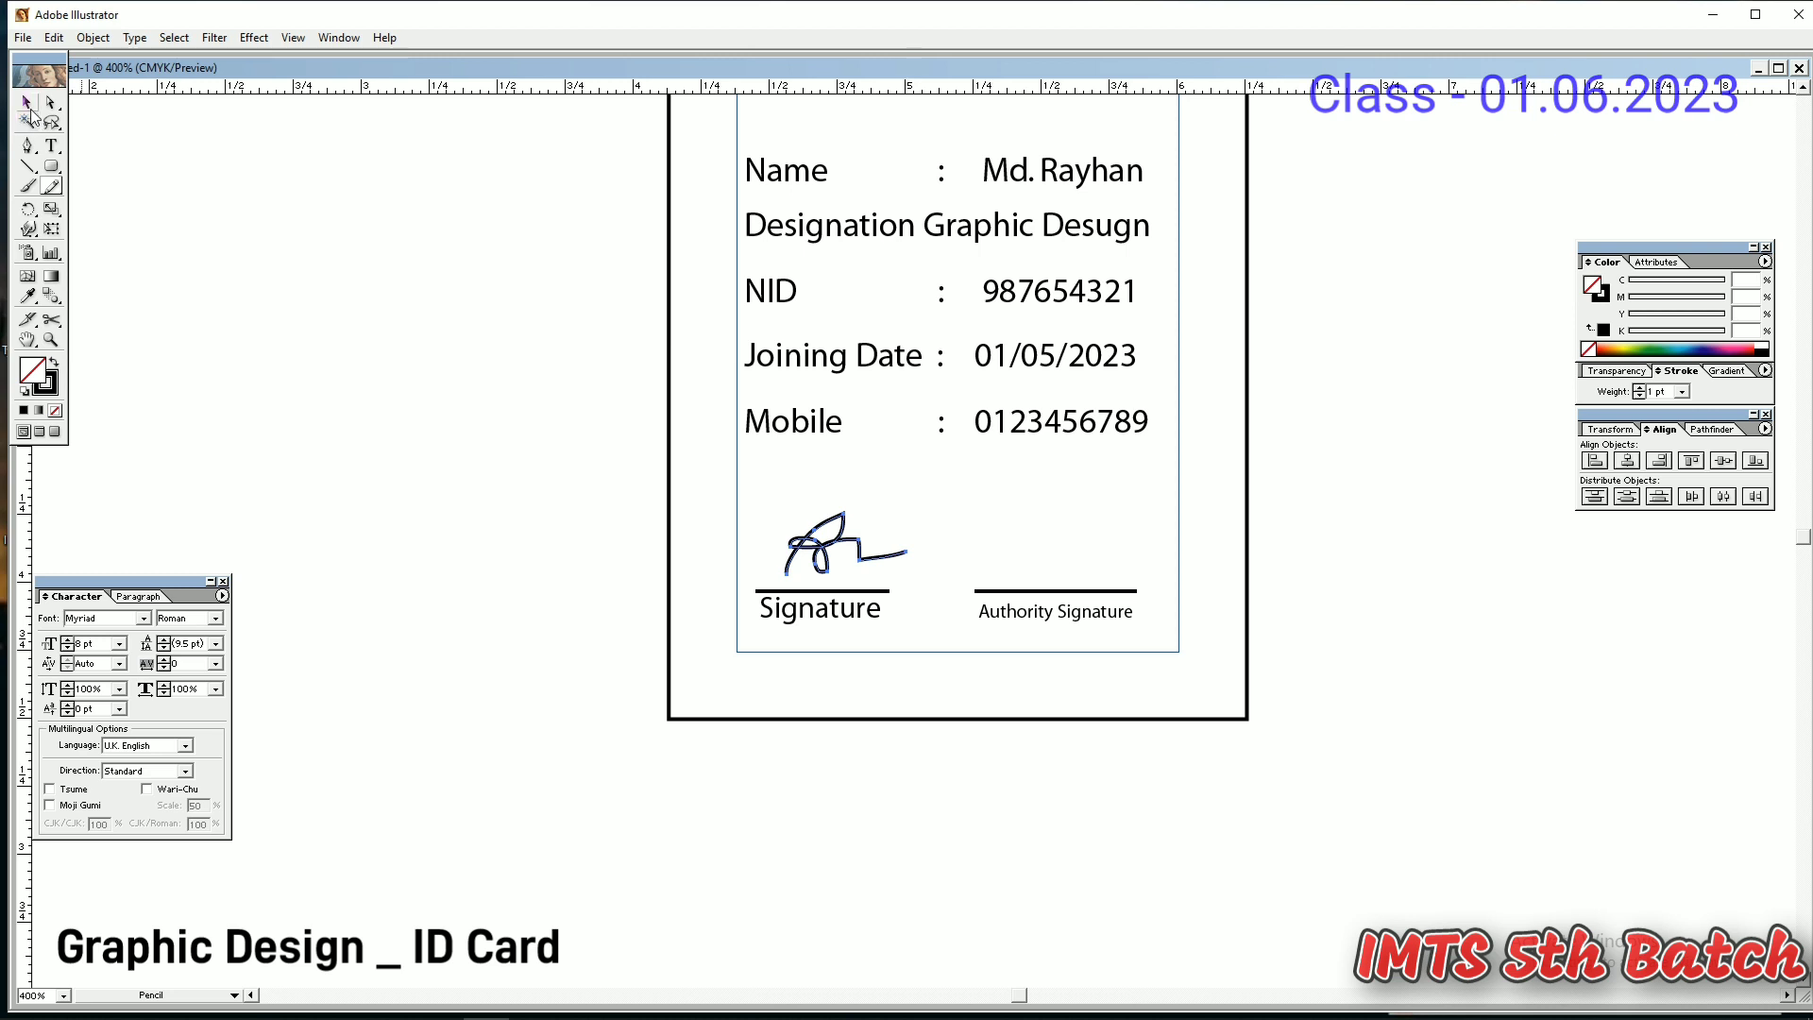
pyautogui.click(27, 102)
# - Draw a pencil signature above the Authority Signature line, undoing the bad strokes
pyautogui.click(55, 187)
pyautogui.moveTo(1027, 559)
pyautogui.mouseDown()
pyautogui.moveTo(1091, 540)
pyautogui.moveTo(1271, 549)
pyautogui.mouseUp()
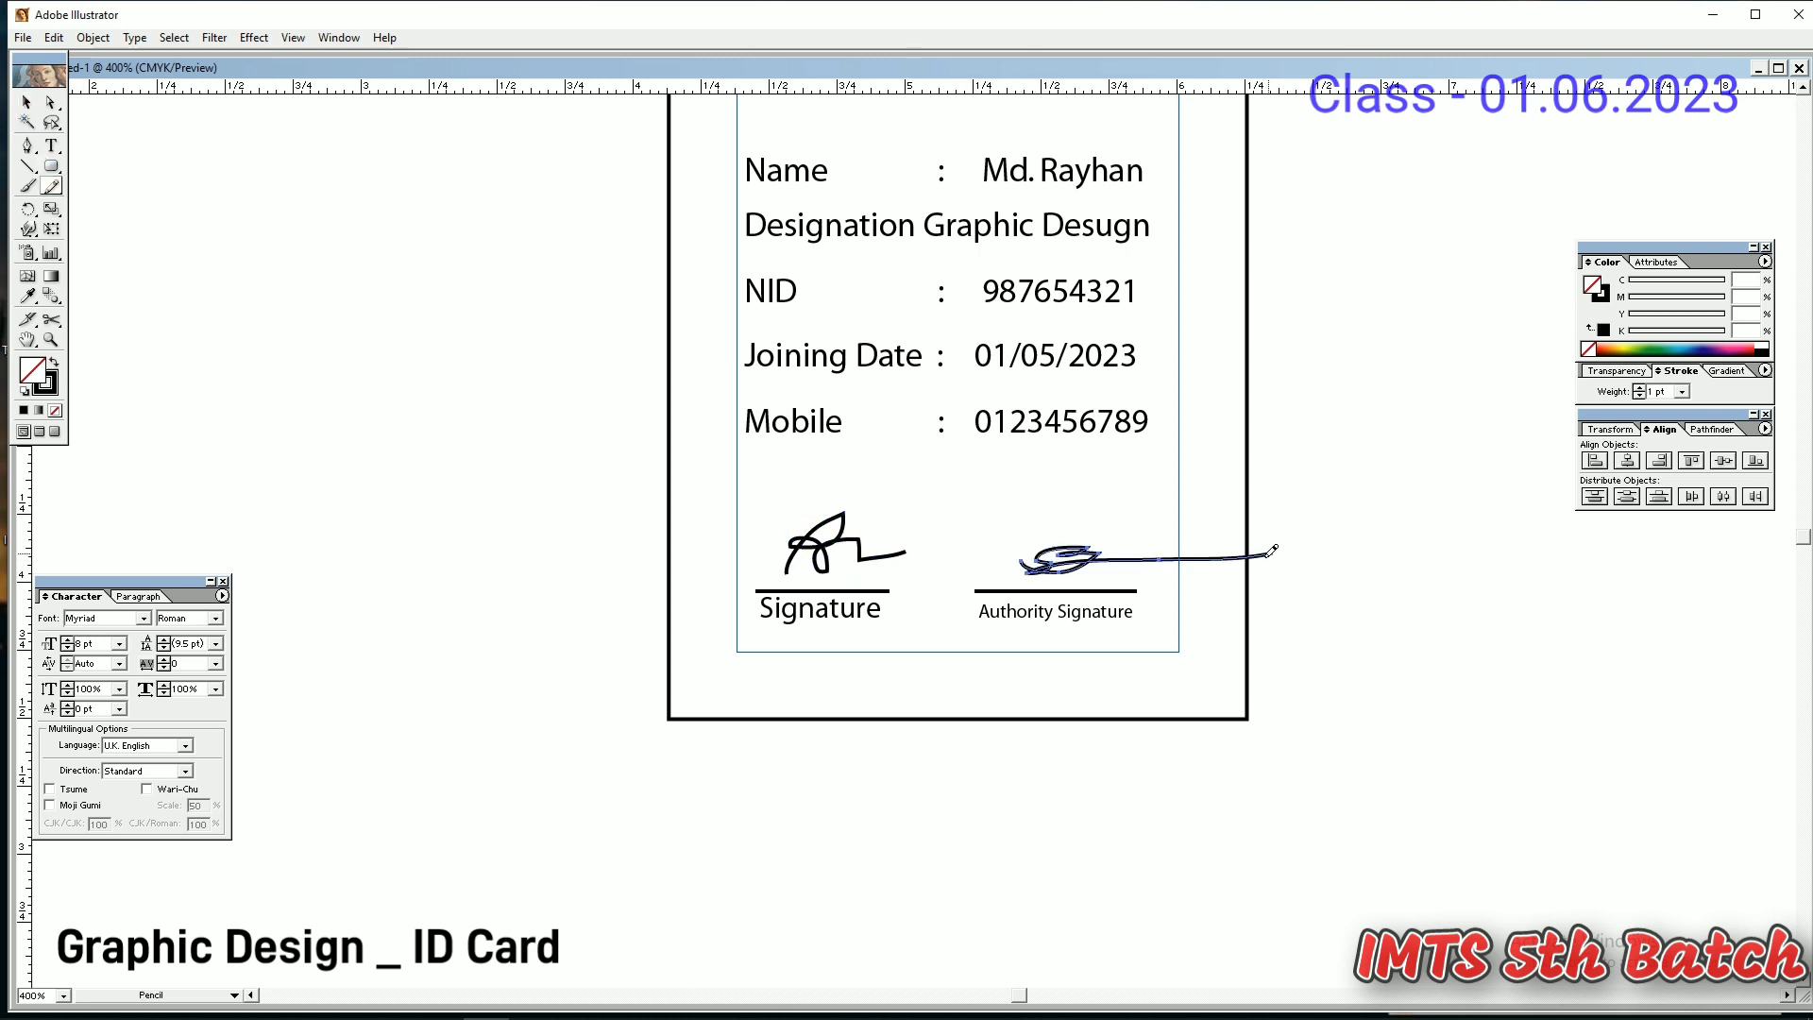
pyautogui.hotkey('ctrl', 'z')
pyautogui.moveTo(1102, 559)
pyautogui.mouseDown()
pyautogui.moveTo(1086, 513)
pyautogui.moveTo(1056, 567)
pyautogui.moveTo(1041, 557)
pyautogui.moveTo(1178, 571)
pyautogui.moveTo(1043, 565)
pyautogui.moveTo(1123, 568)
pyautogui.moveTo(1056, 548)
pyautogui.moveTo(1138, 575)
pyautogui.moveTo(1057, 566)
pyautogui.moveTo(1123, 562)
pyautogui.mouseUp()
pyautogui.hotkey('ctrl', 'z')
pyautogui.hotkey('ctrl', 'z')
pyautogui.hotkey('ctrl', 'z')
pyautogui.hotkey('ctrl', 'z')
pyautogui.hotkey('ctrl', 'z')
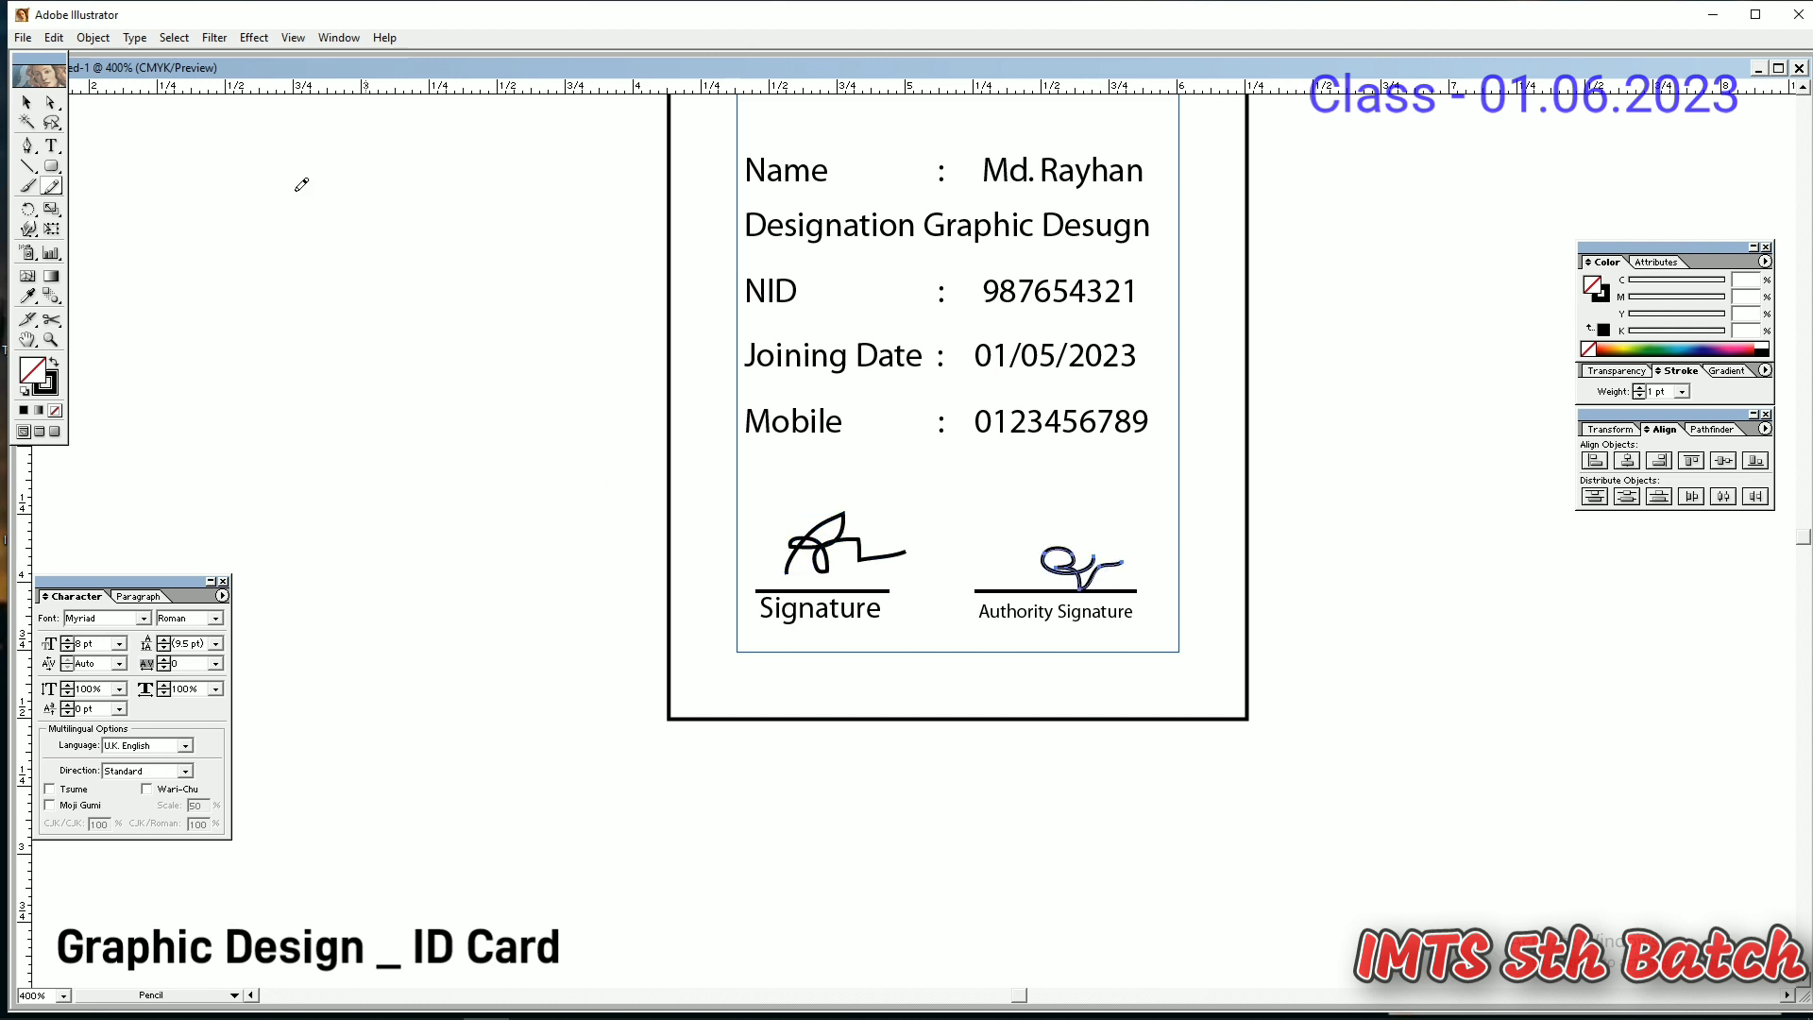
pyautogui.press('v')
pyautogui.click(898, 662)
# - Set the five info rows, Name through Mobile, to Bold
pyautogui.press('z')
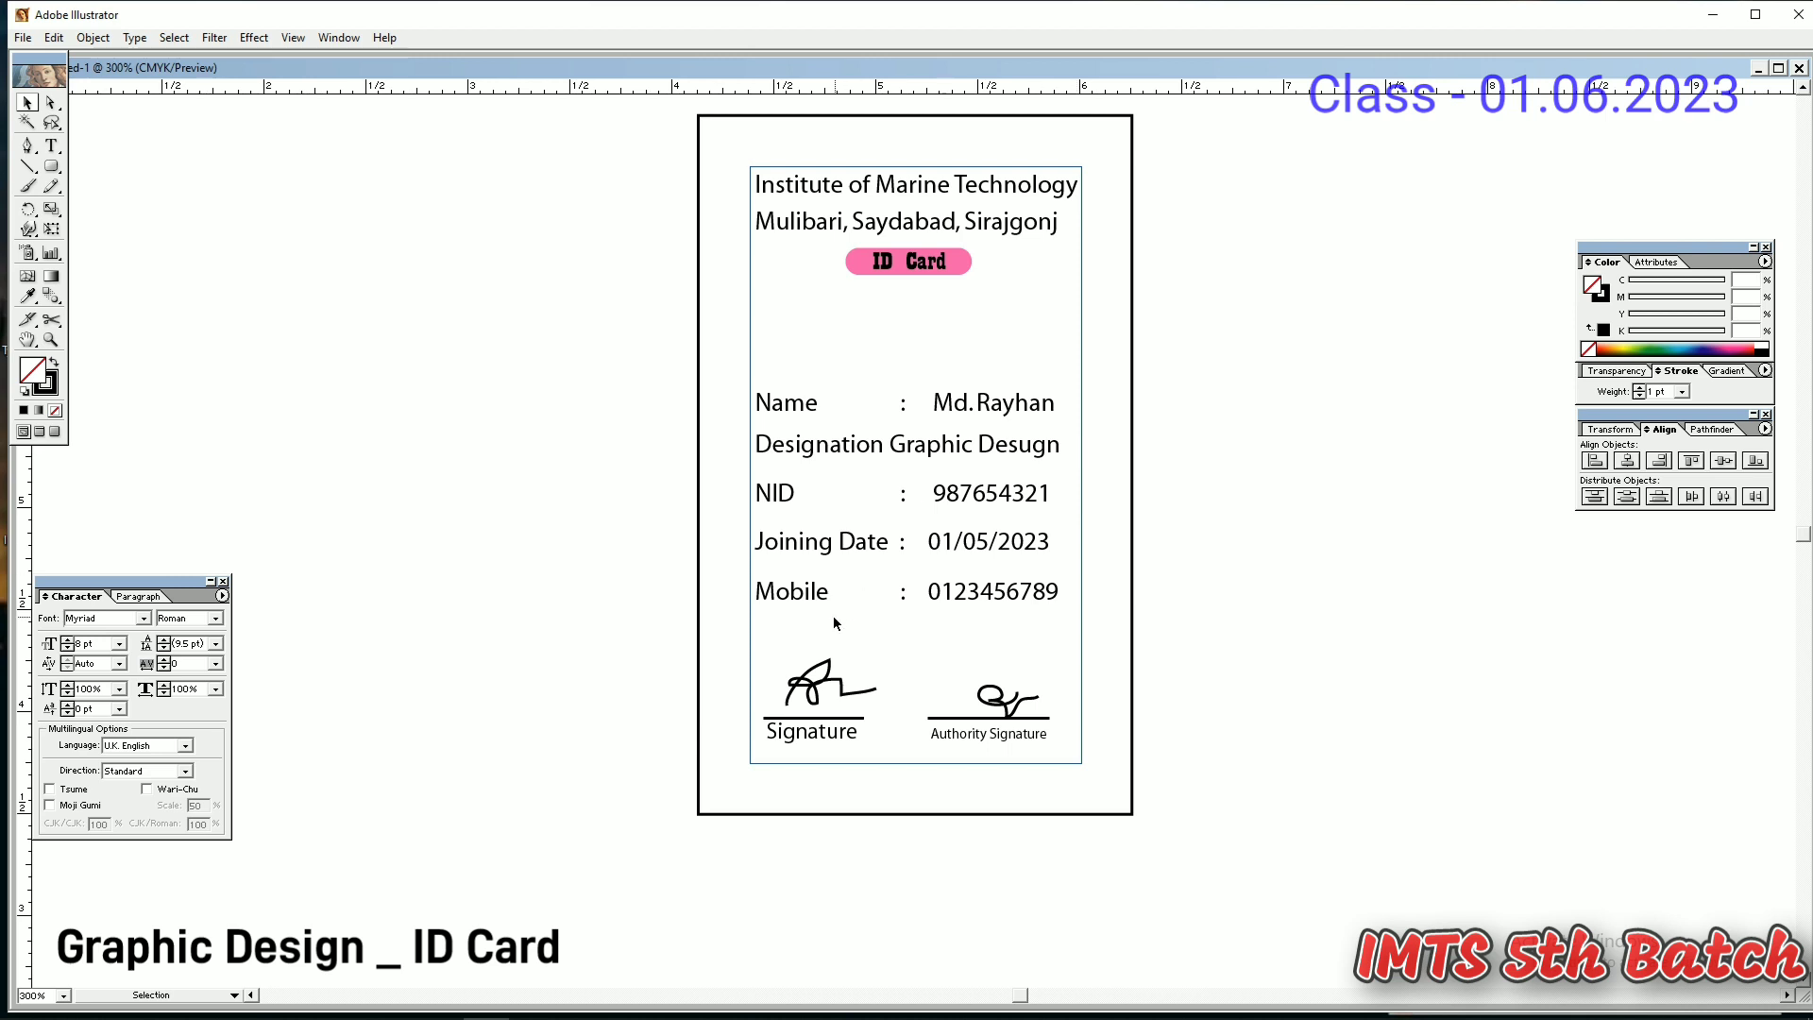
pyautogui.click(791, 593)
pyautogui.keyDown('shift'); pyautogui.click(812, 543); pyautogui.keyUp('shift')
pyautogui.keyDown('shift'); pyautogui.click(774, 492); pyautogui.keyUp('shift')
pyautogui.keyDown('shift'); pyautogui.click(802, 446); pyautogui.keyUp('shift')
pyautogui.keyDown('shift'); pyautogui.click(791, 408); pyautogui.keyUp('shift')
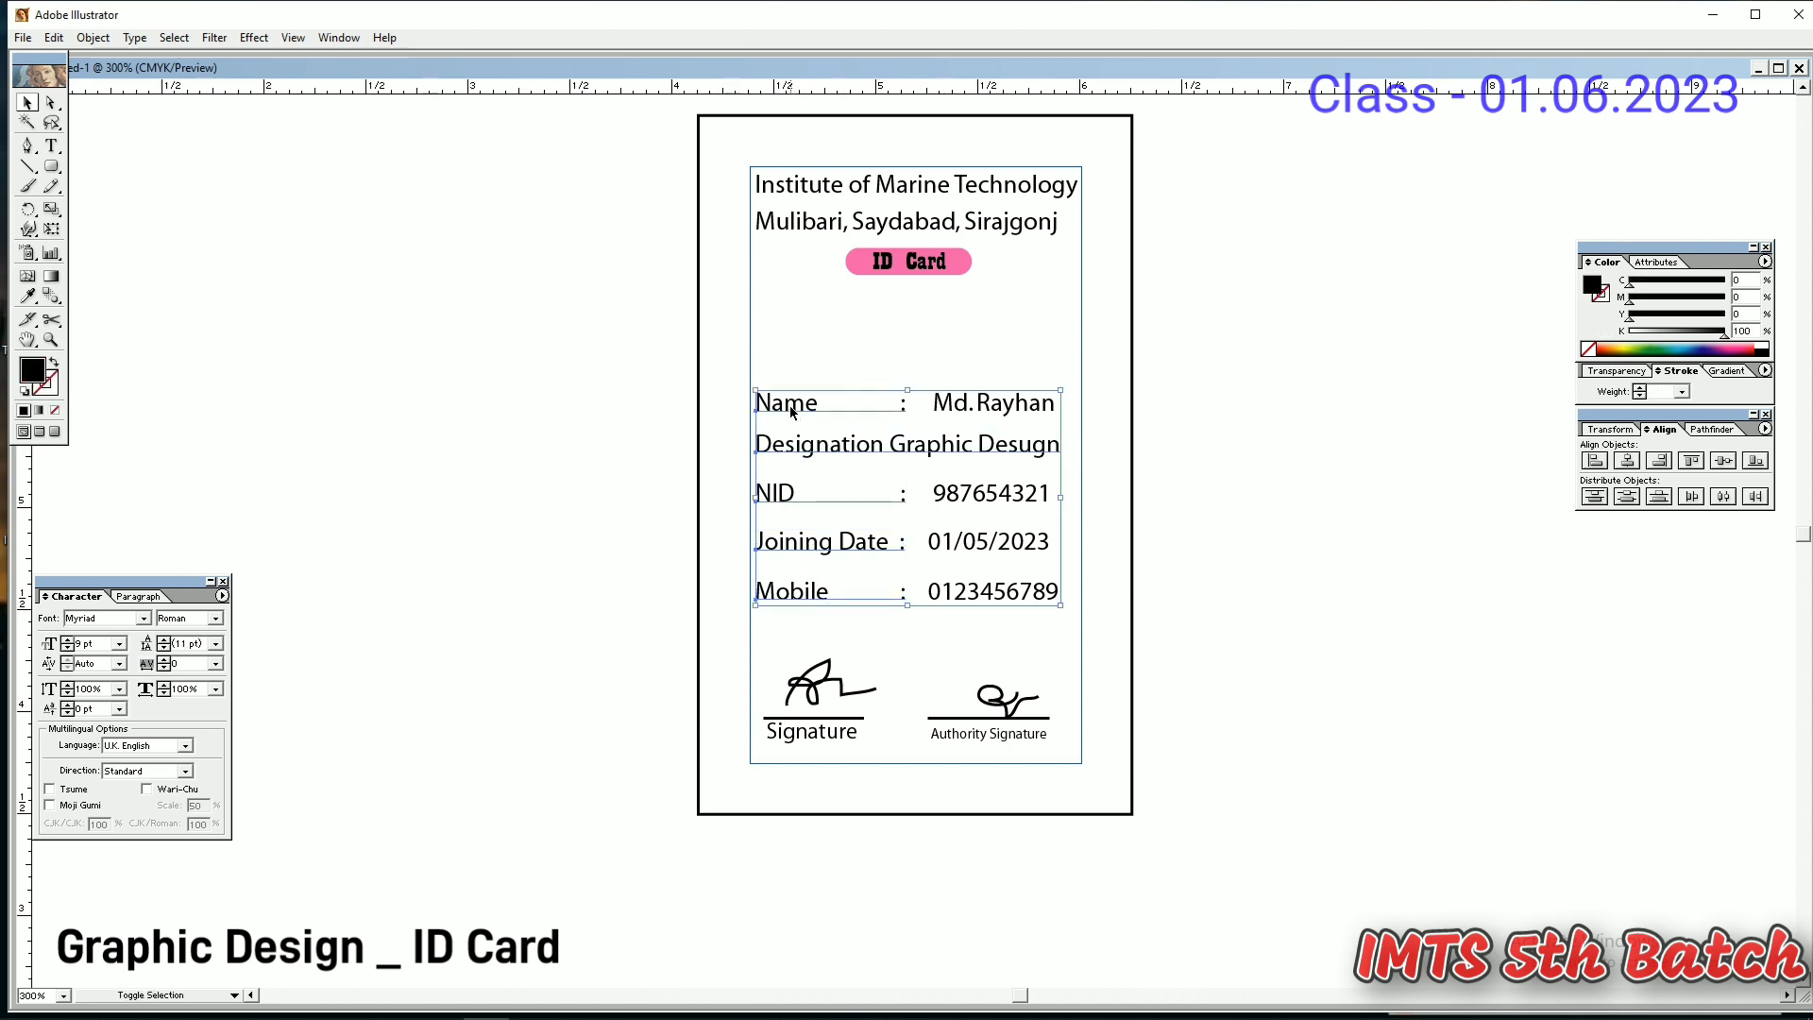
pyautogui.click(216, 619)
pyautogui.click(194, 664)
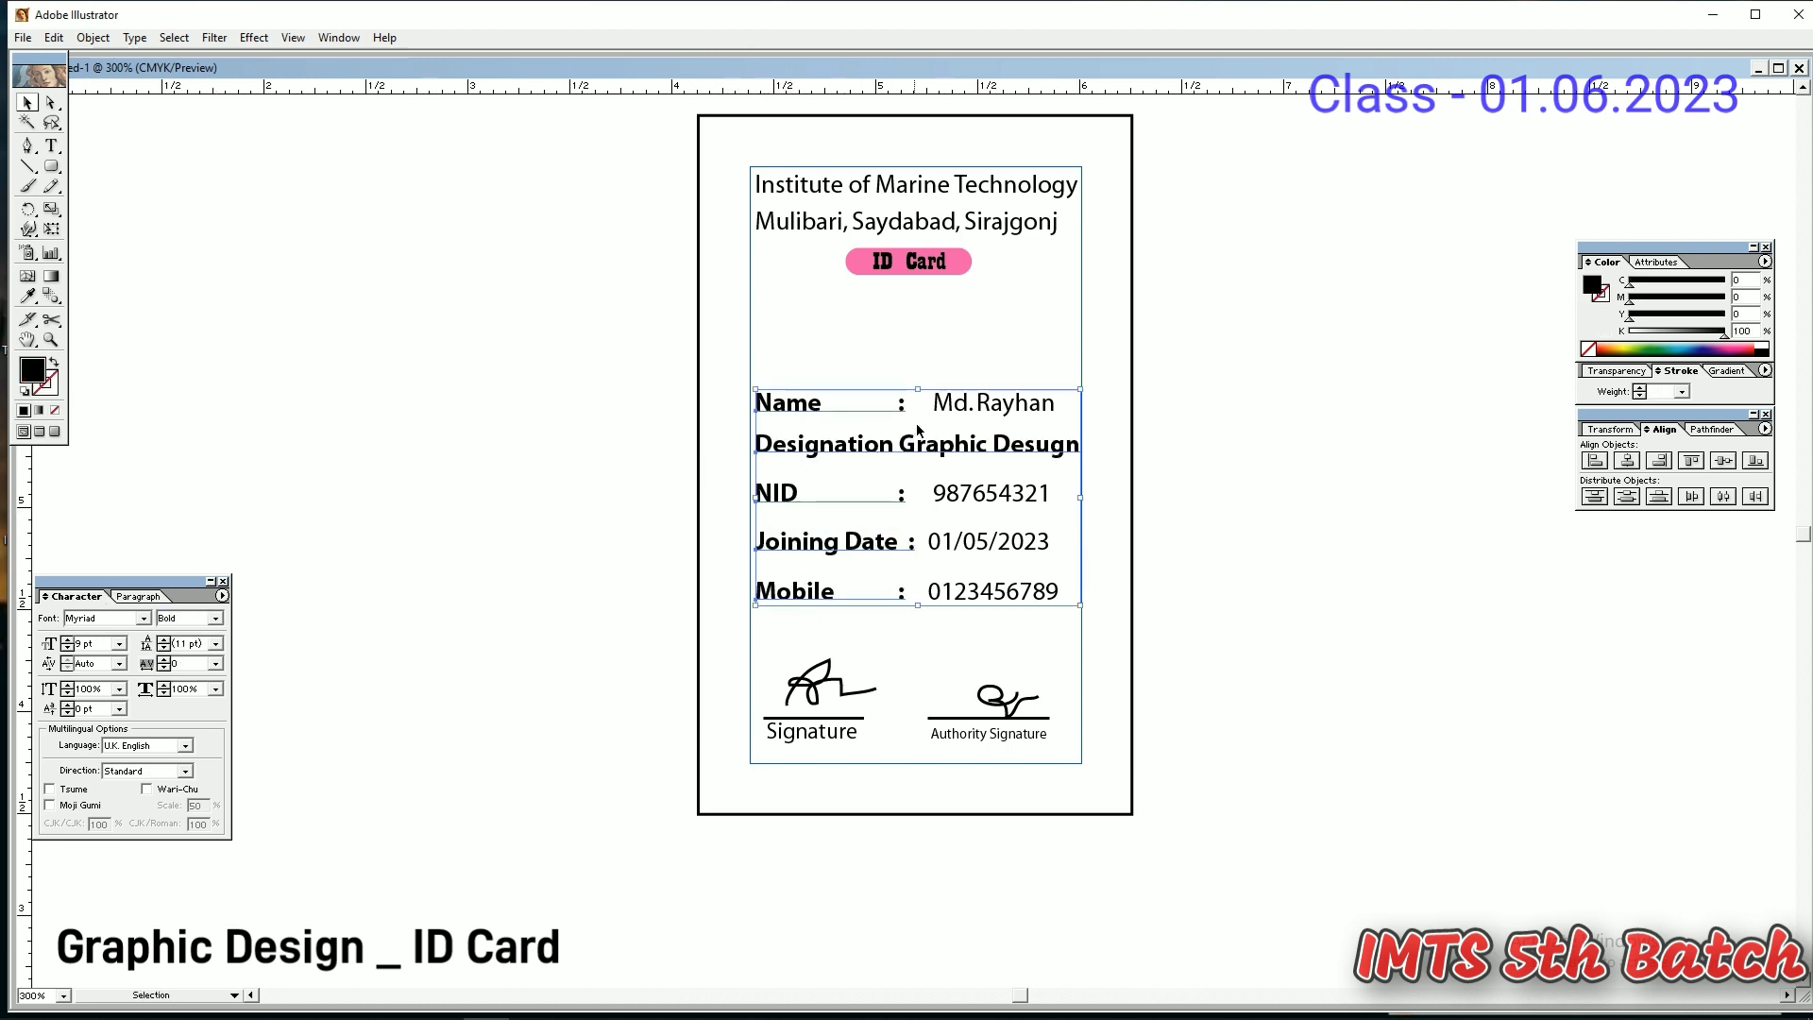
# - Correct the designation typo 'Desugn' to 'Design'
pyautogui.press('t')
pyautogui.click(1043, 446)
pyautogui.press('BackSpace')
pyautogui.write('i')
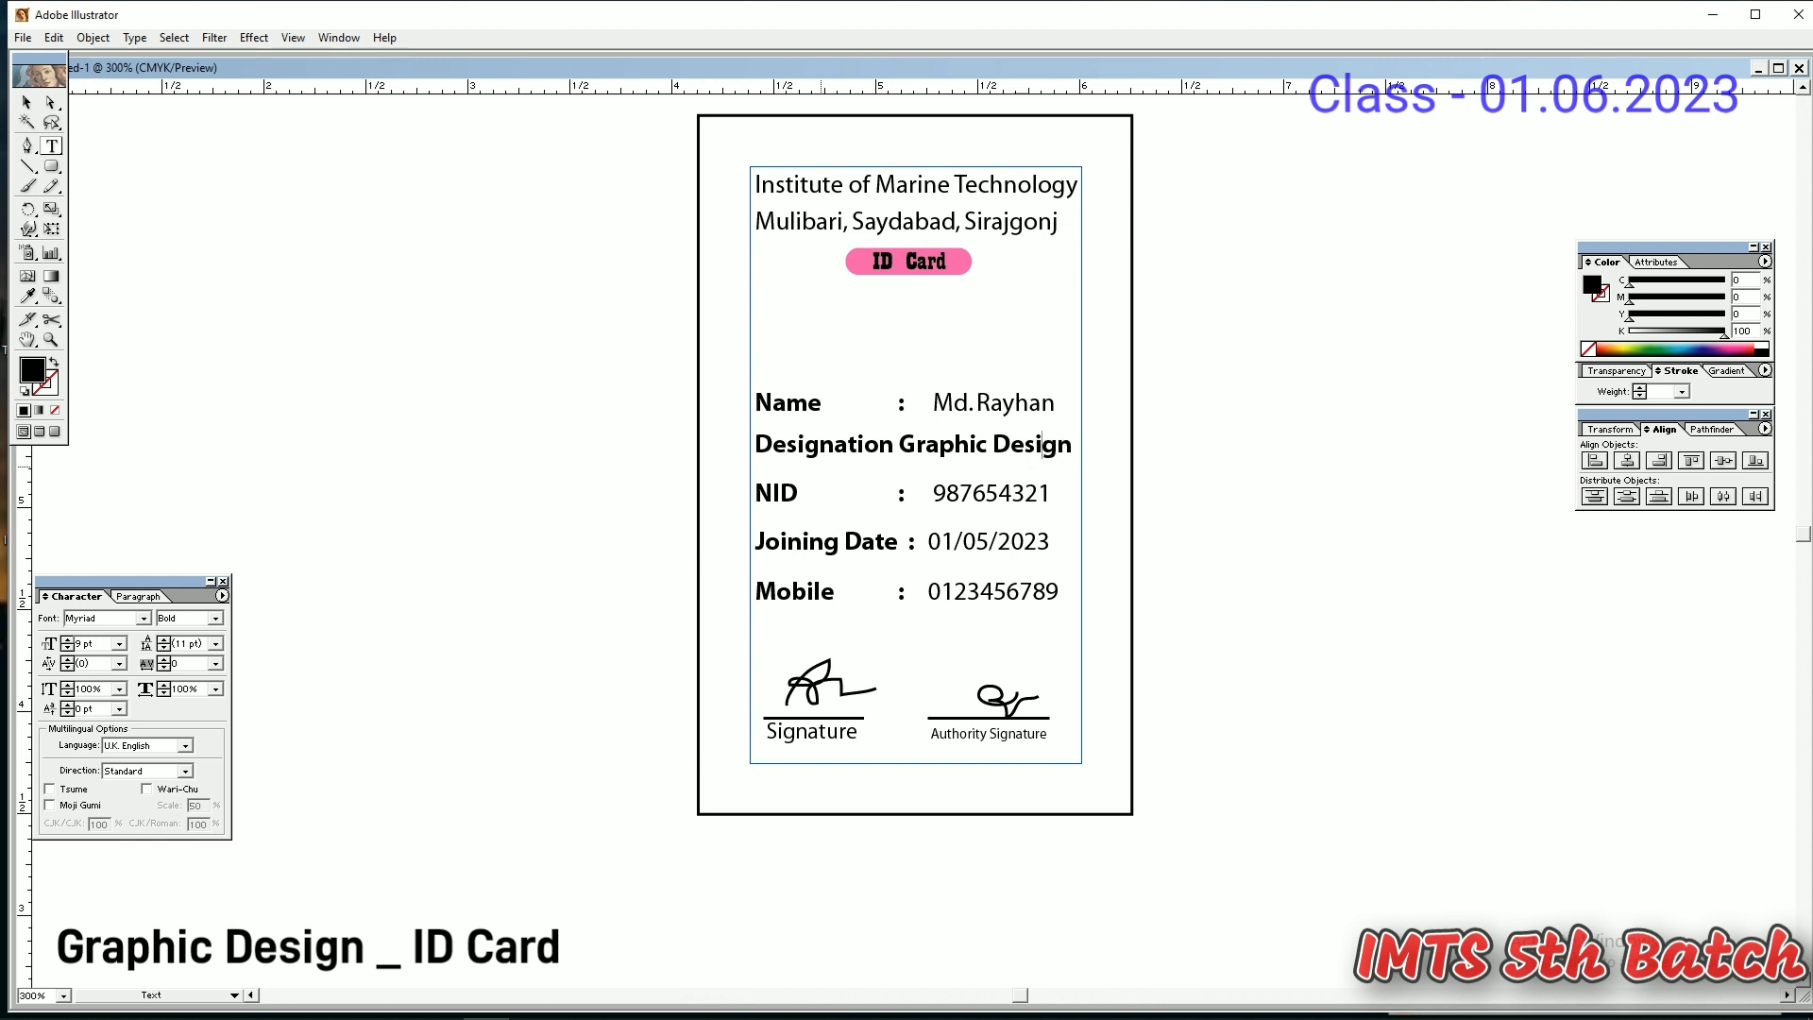
# - Make the Institute of Marine Technology title bold
pyautogui.click(26, 103)
pyautogui.click(791, 186)
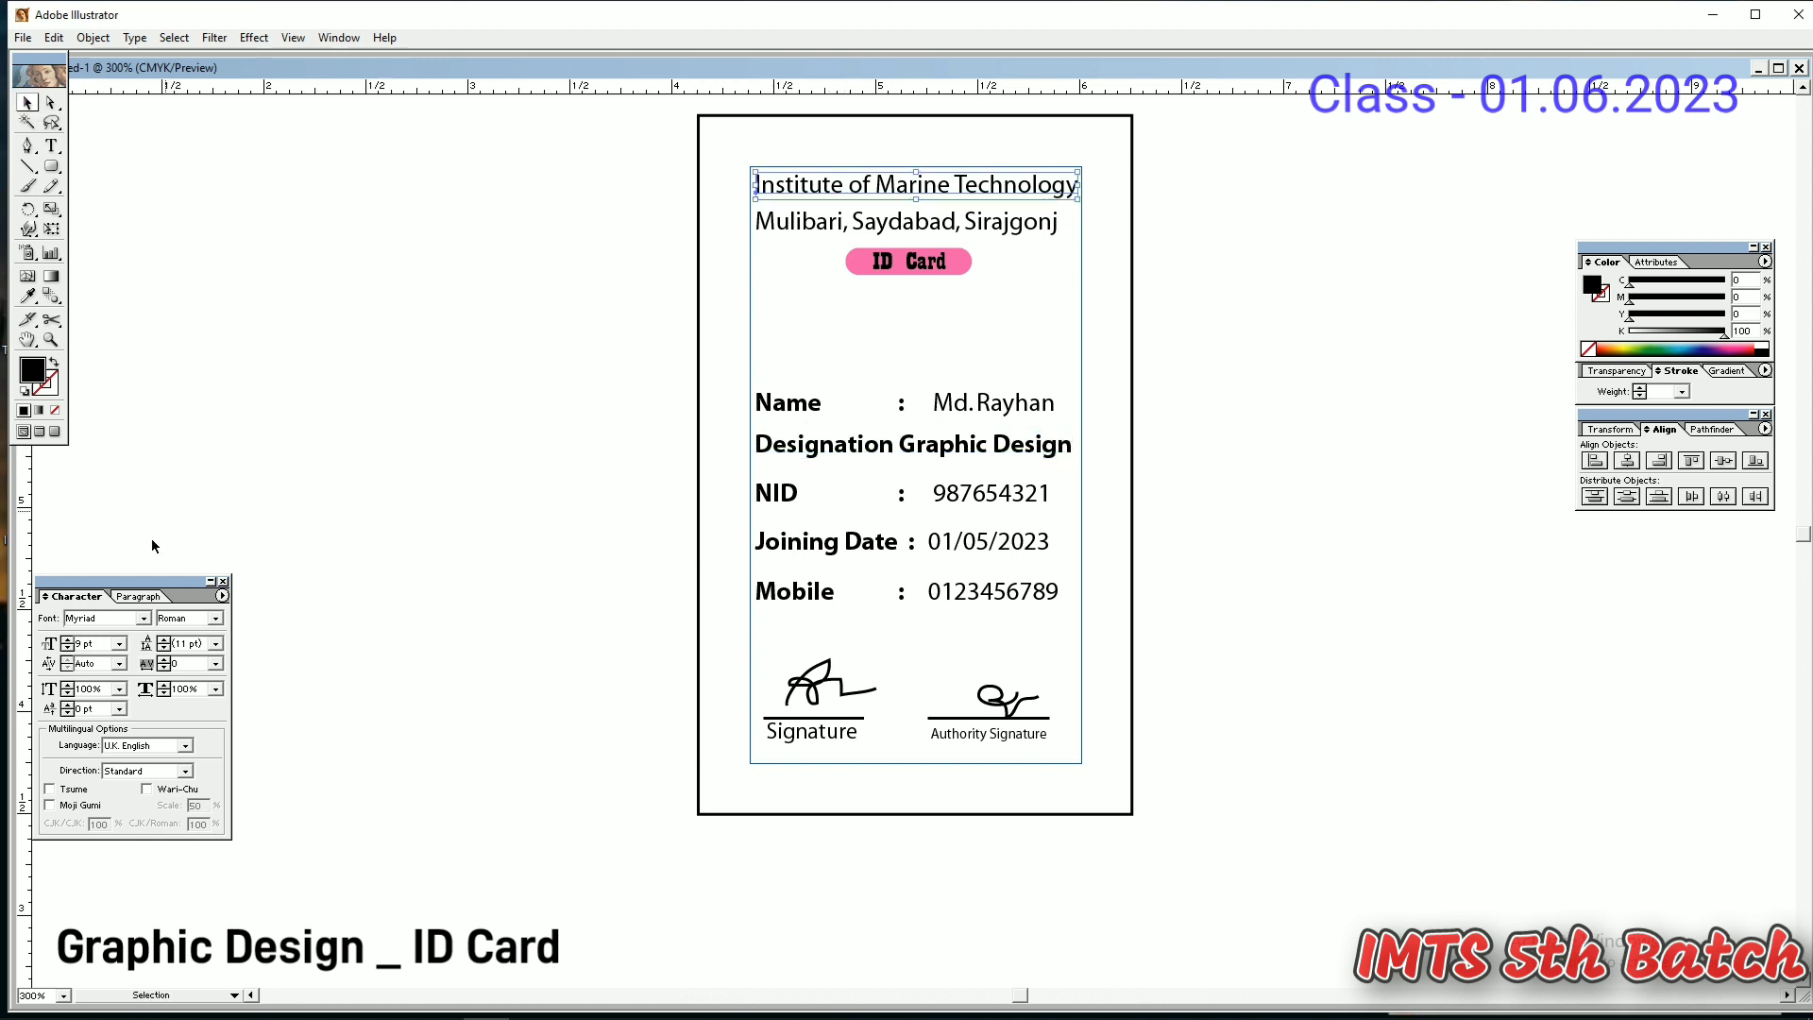
pyautogui.click(216, 619)
pyautogui.click(185, 661)
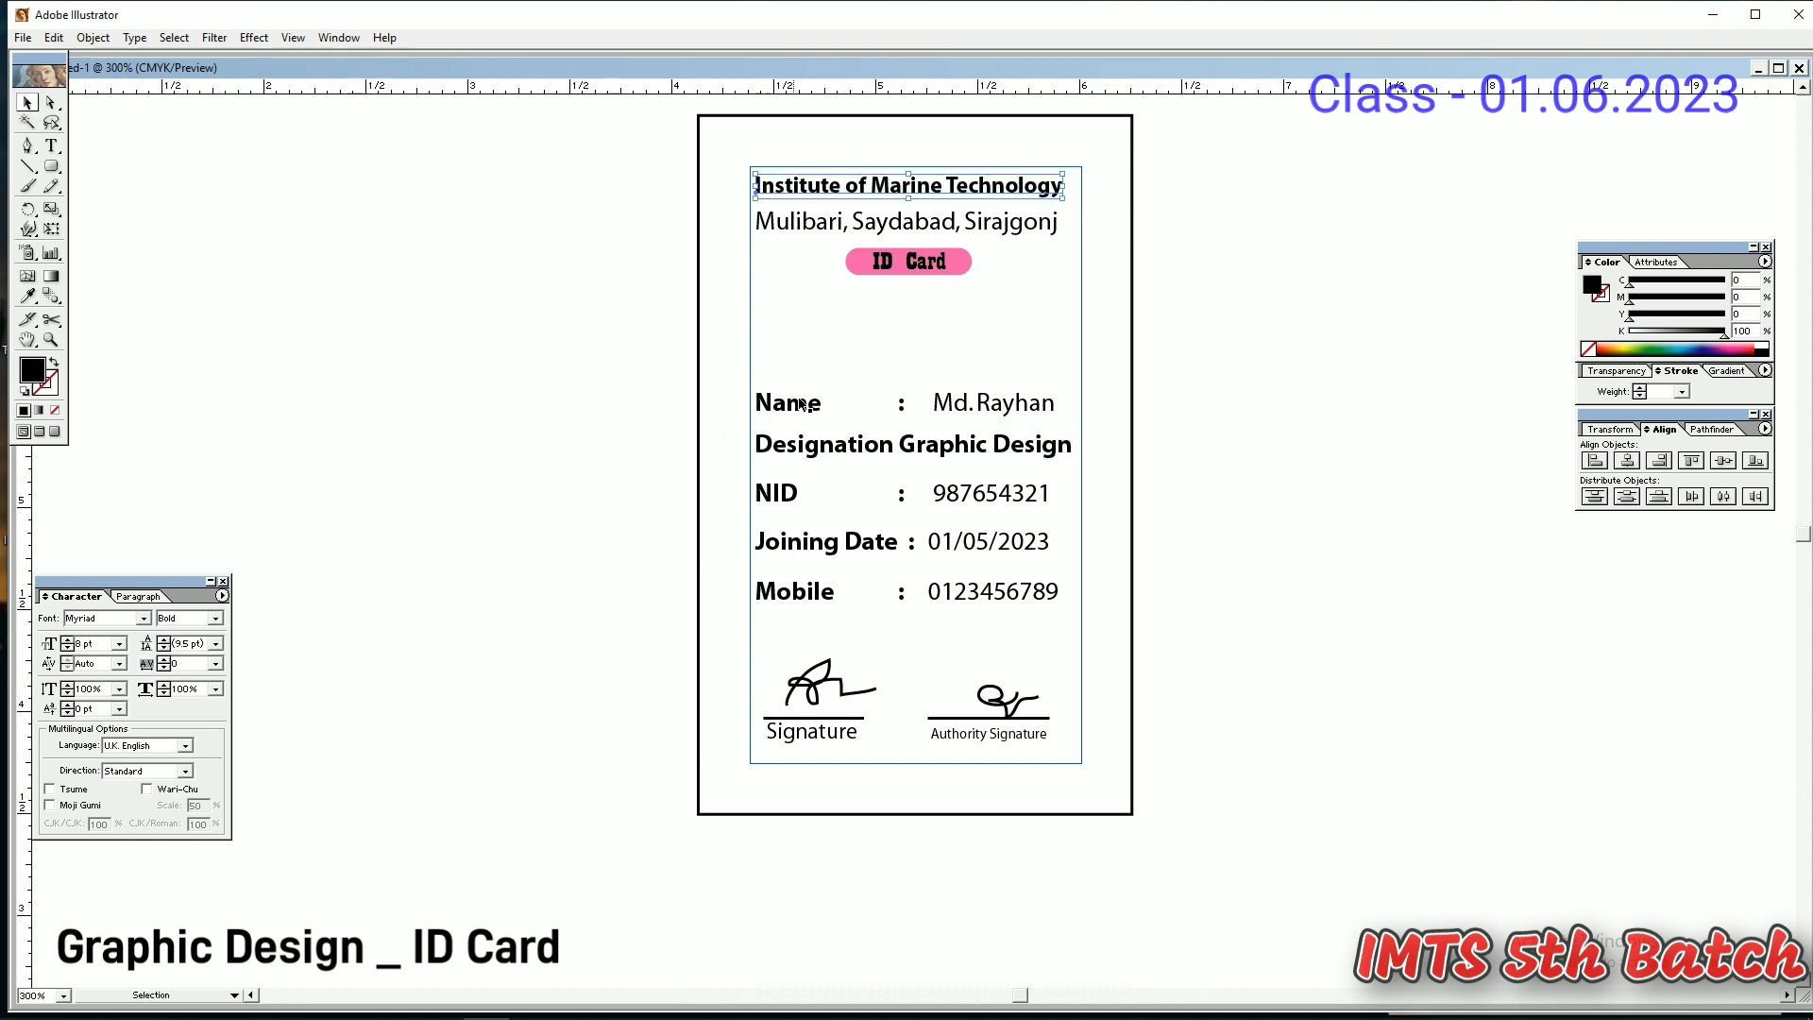
pyautogui.click(850, 307)
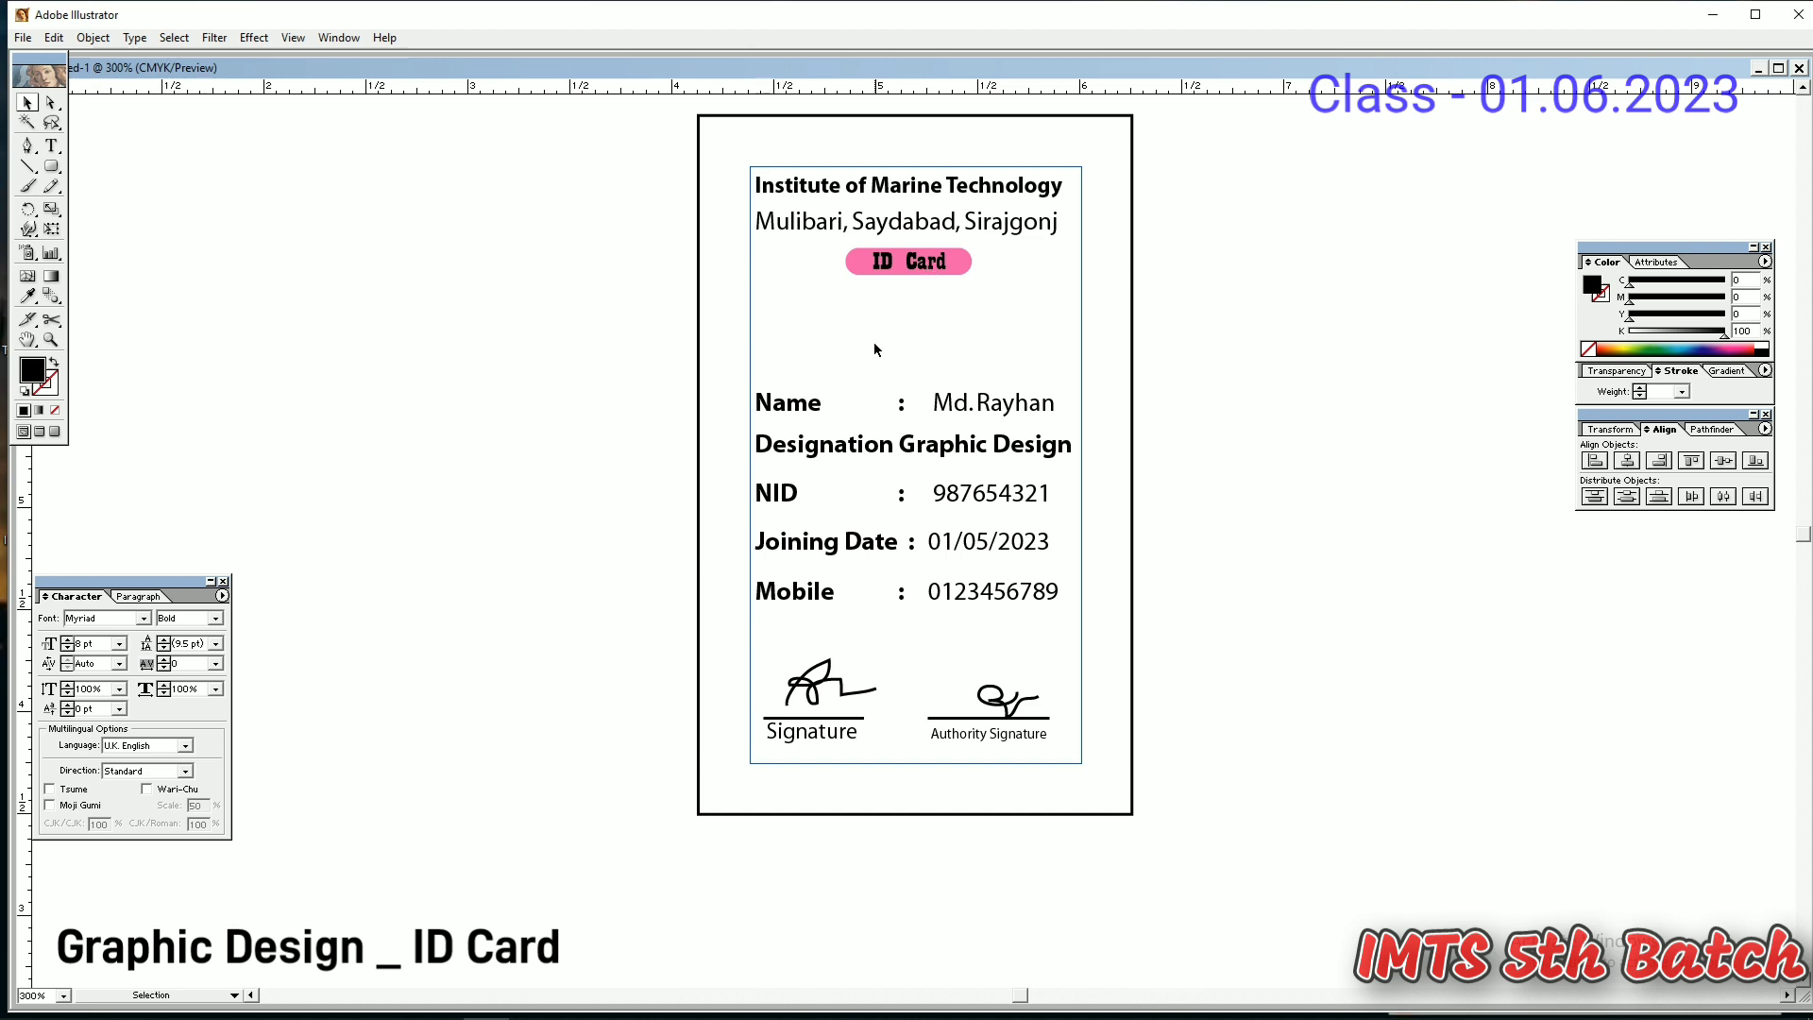
pyautogui.moveTo(874, 349); pyautogui.dragTo(982, 610)
# - Move the info rows down and draw an outlined rounded rectangle for the photo frame
pyautogui.moveTo(951, 548); pyautogui.dragTo(951, 584)
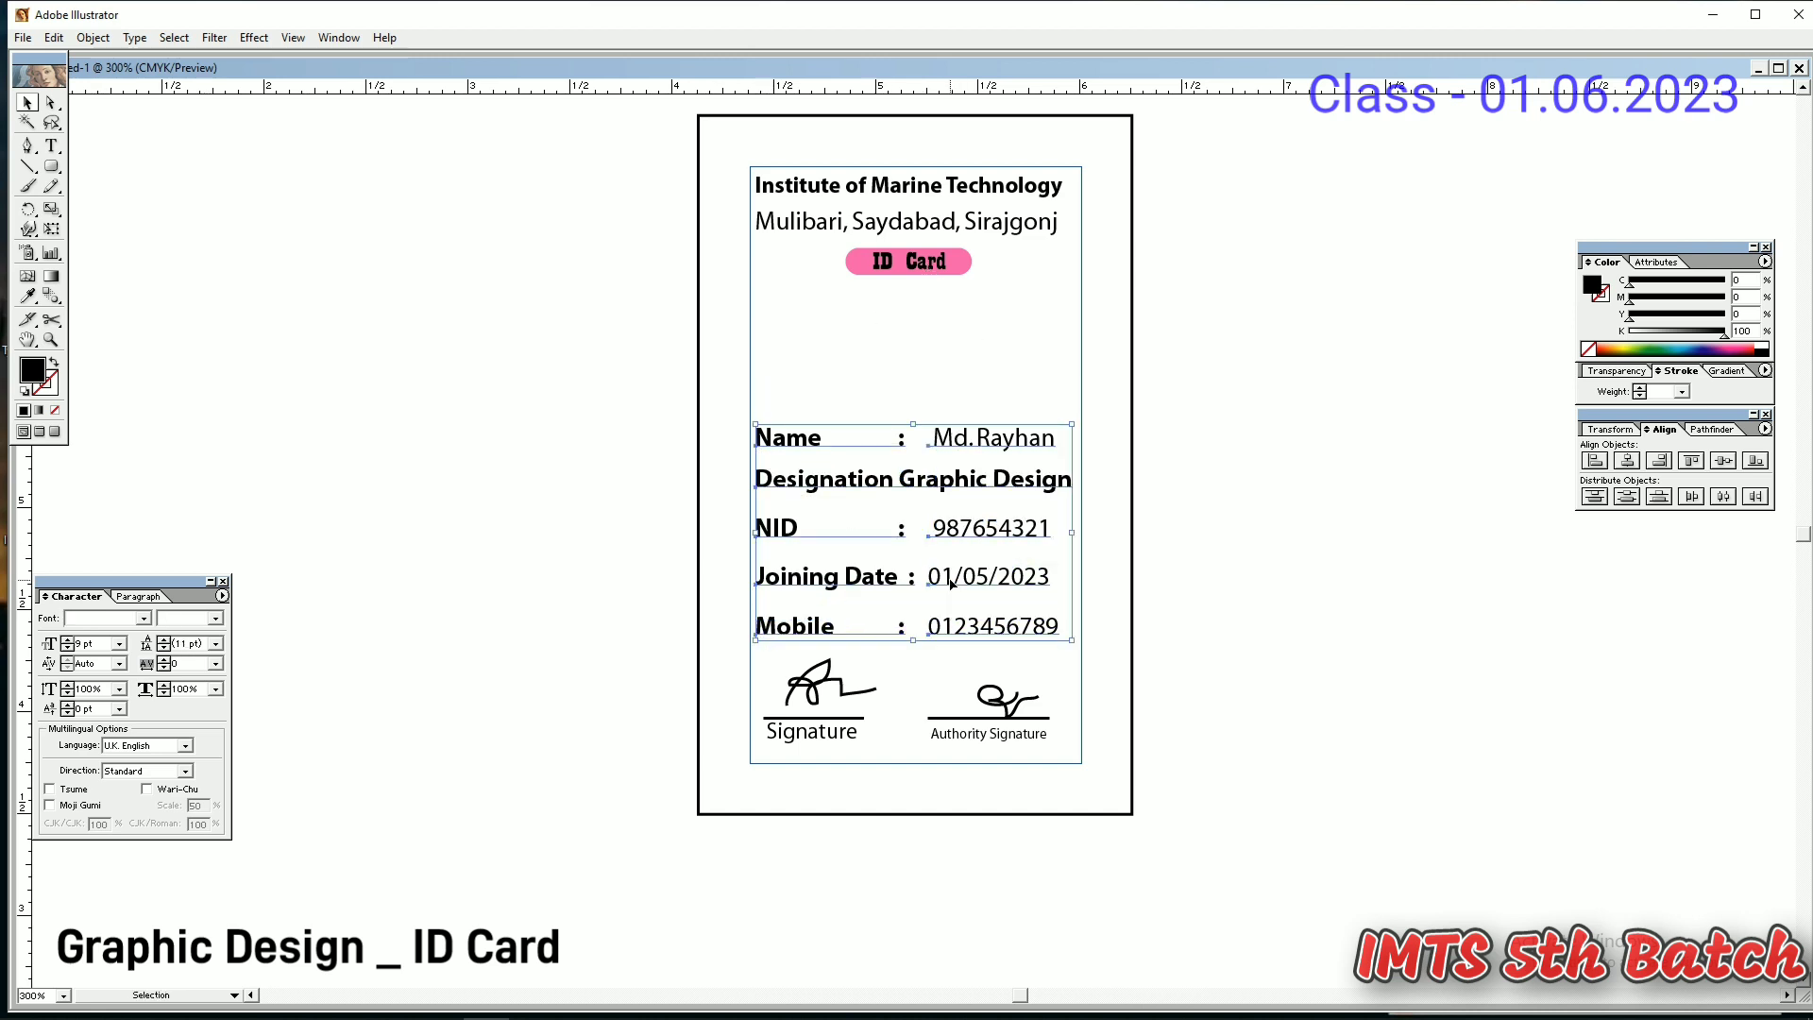
pyautogui.click(585, 415)
pyautogui.click(52, 167)
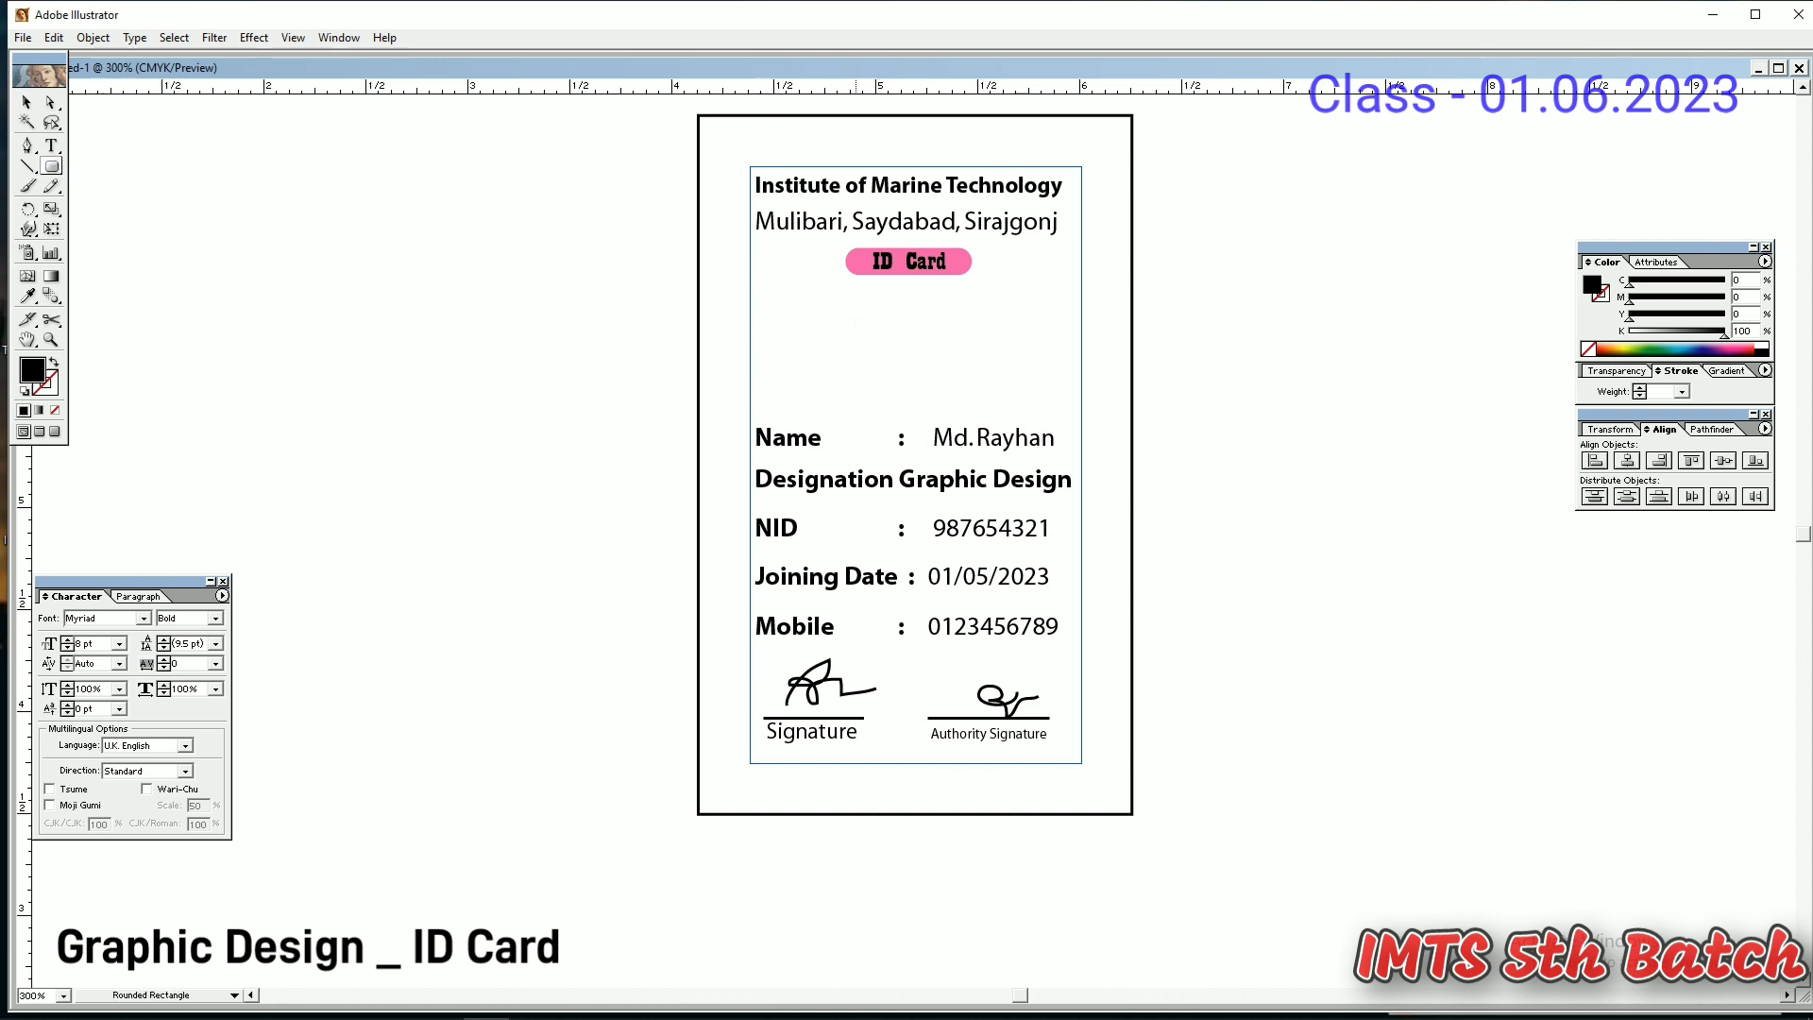
pyautogui.moveTo(854, 315); pyautogui.dragTo(1043, 478)
pyautogui.click(54, 362)
pyautogui.press('v')
# - Centre the address, ID Card badge and photo frame horizontally on the artboard
pyautogui.moveTo(1016, 392); pyautogui.dragTo(940, 295)
pyautogui.moveTo(1006, 362); pyautogui.dragTo(841, 200)
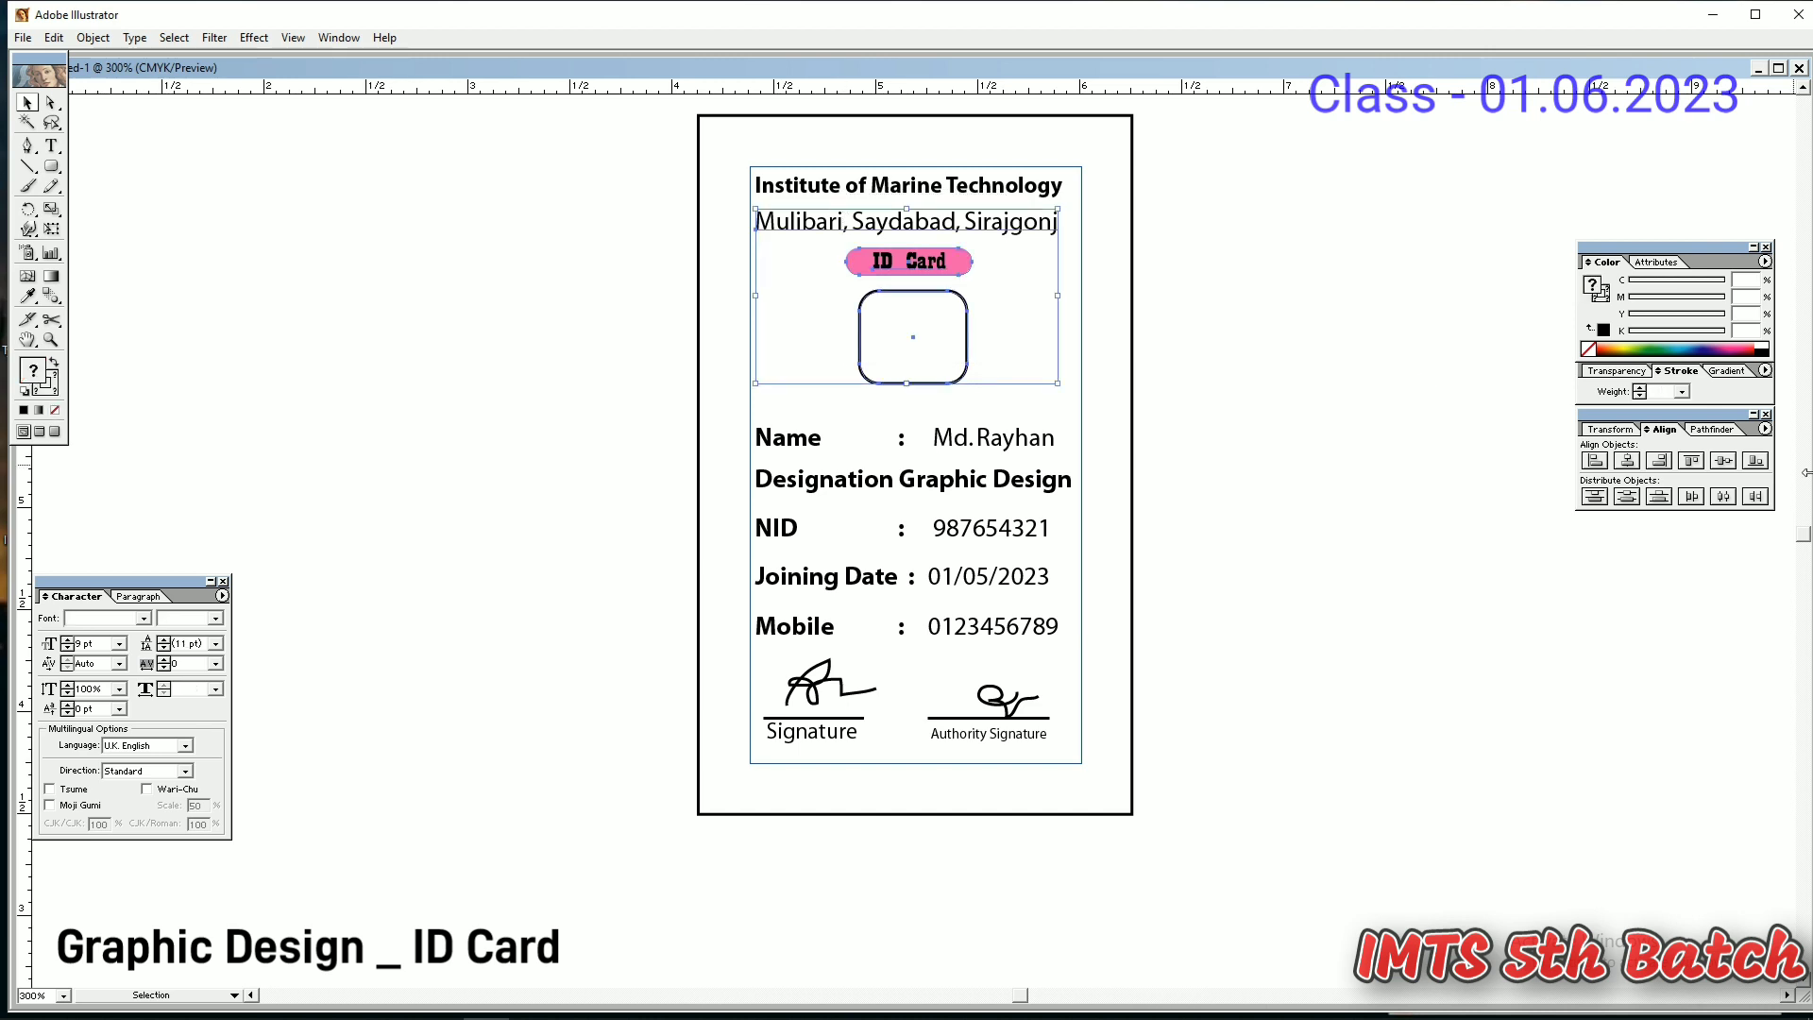
pyautogui.click(1763, 429)
pyautogui.click(1731, 477)
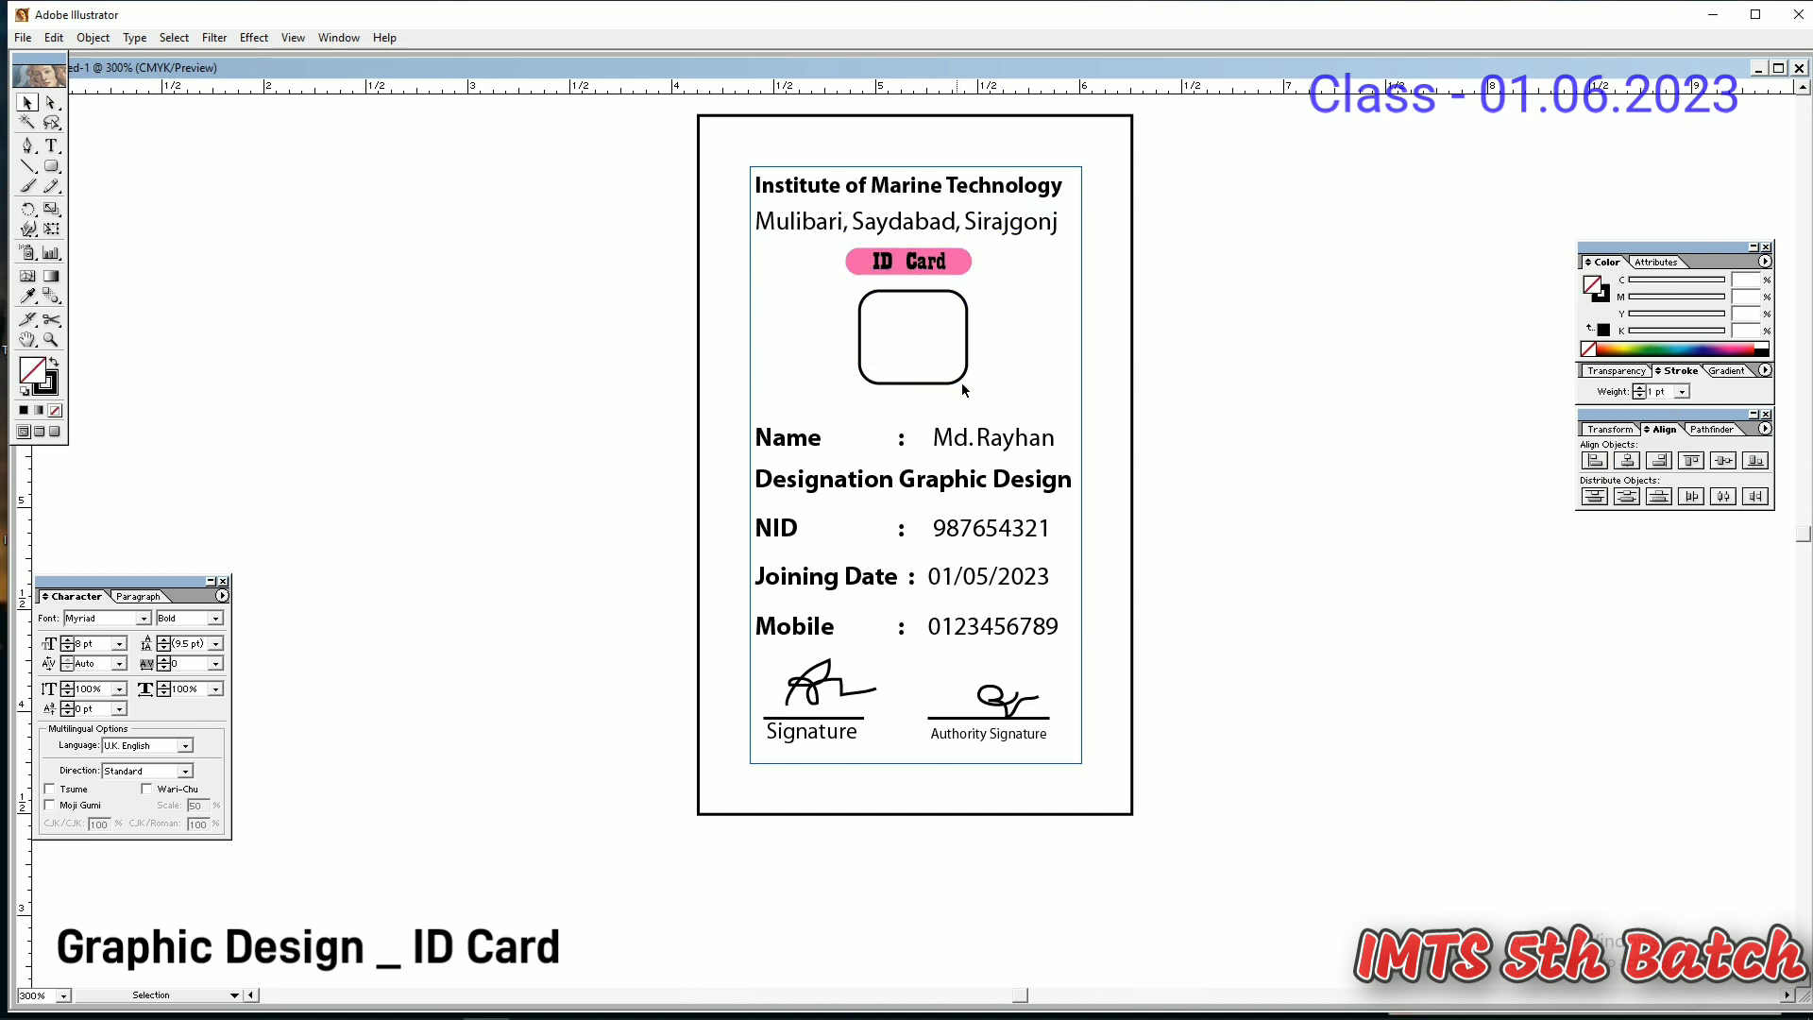
pyautogui.click(1621, 463)
pyautogui.click(1396, 465)
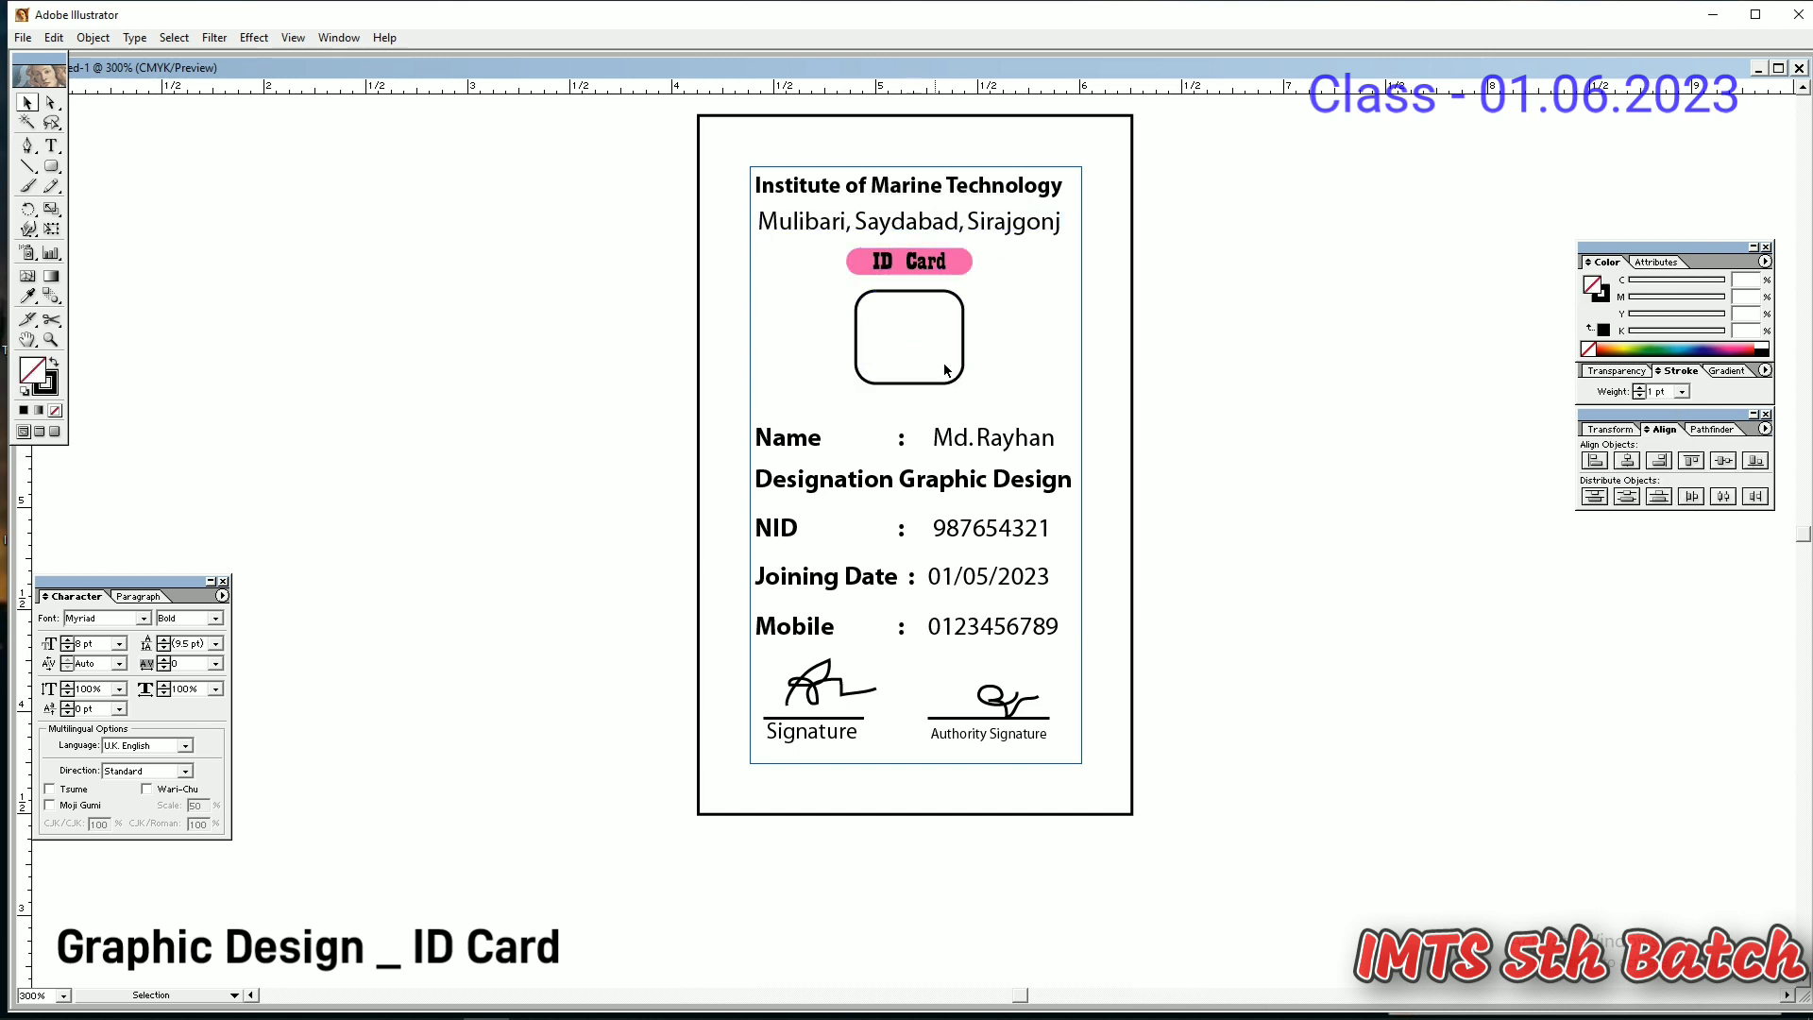
pyautogui.click(950, 375)
# - Place the portrait photo from Downloads and scale it down over the rounded frame
pyautogui.click(22, 38)
pyautogui.click(66, 243)
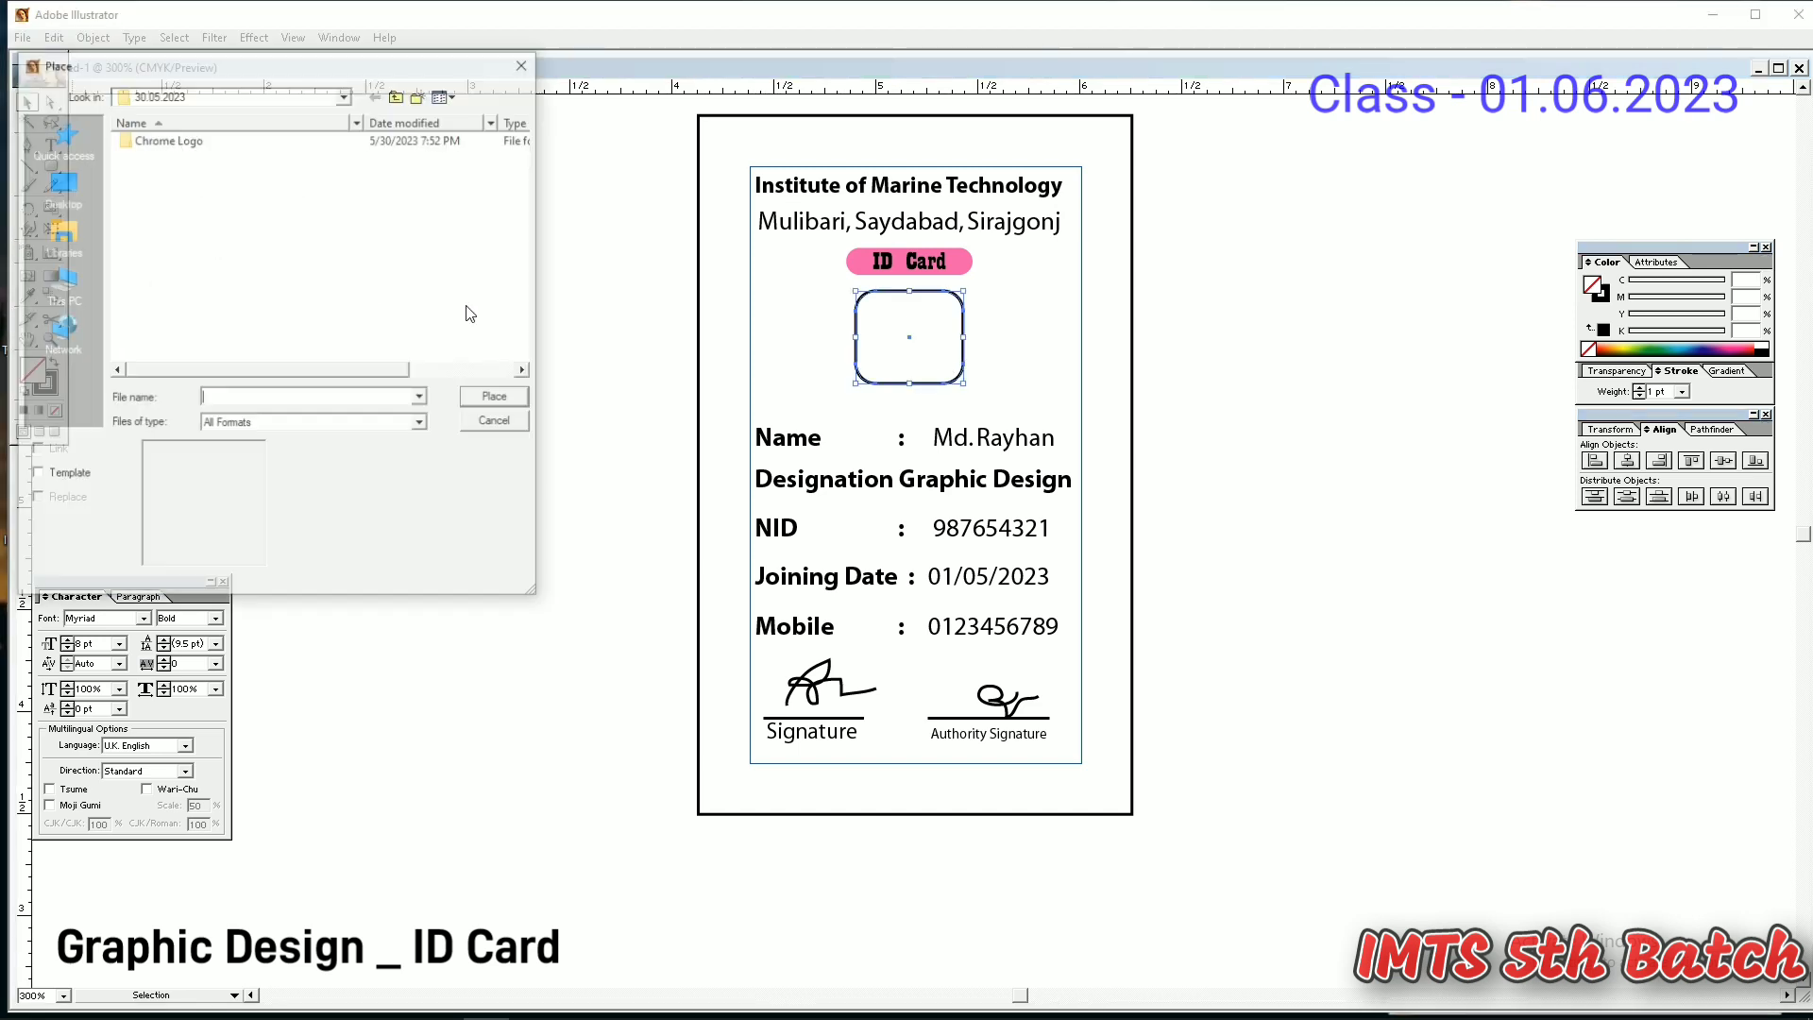
pyautogui.doubleClick(215, 312)
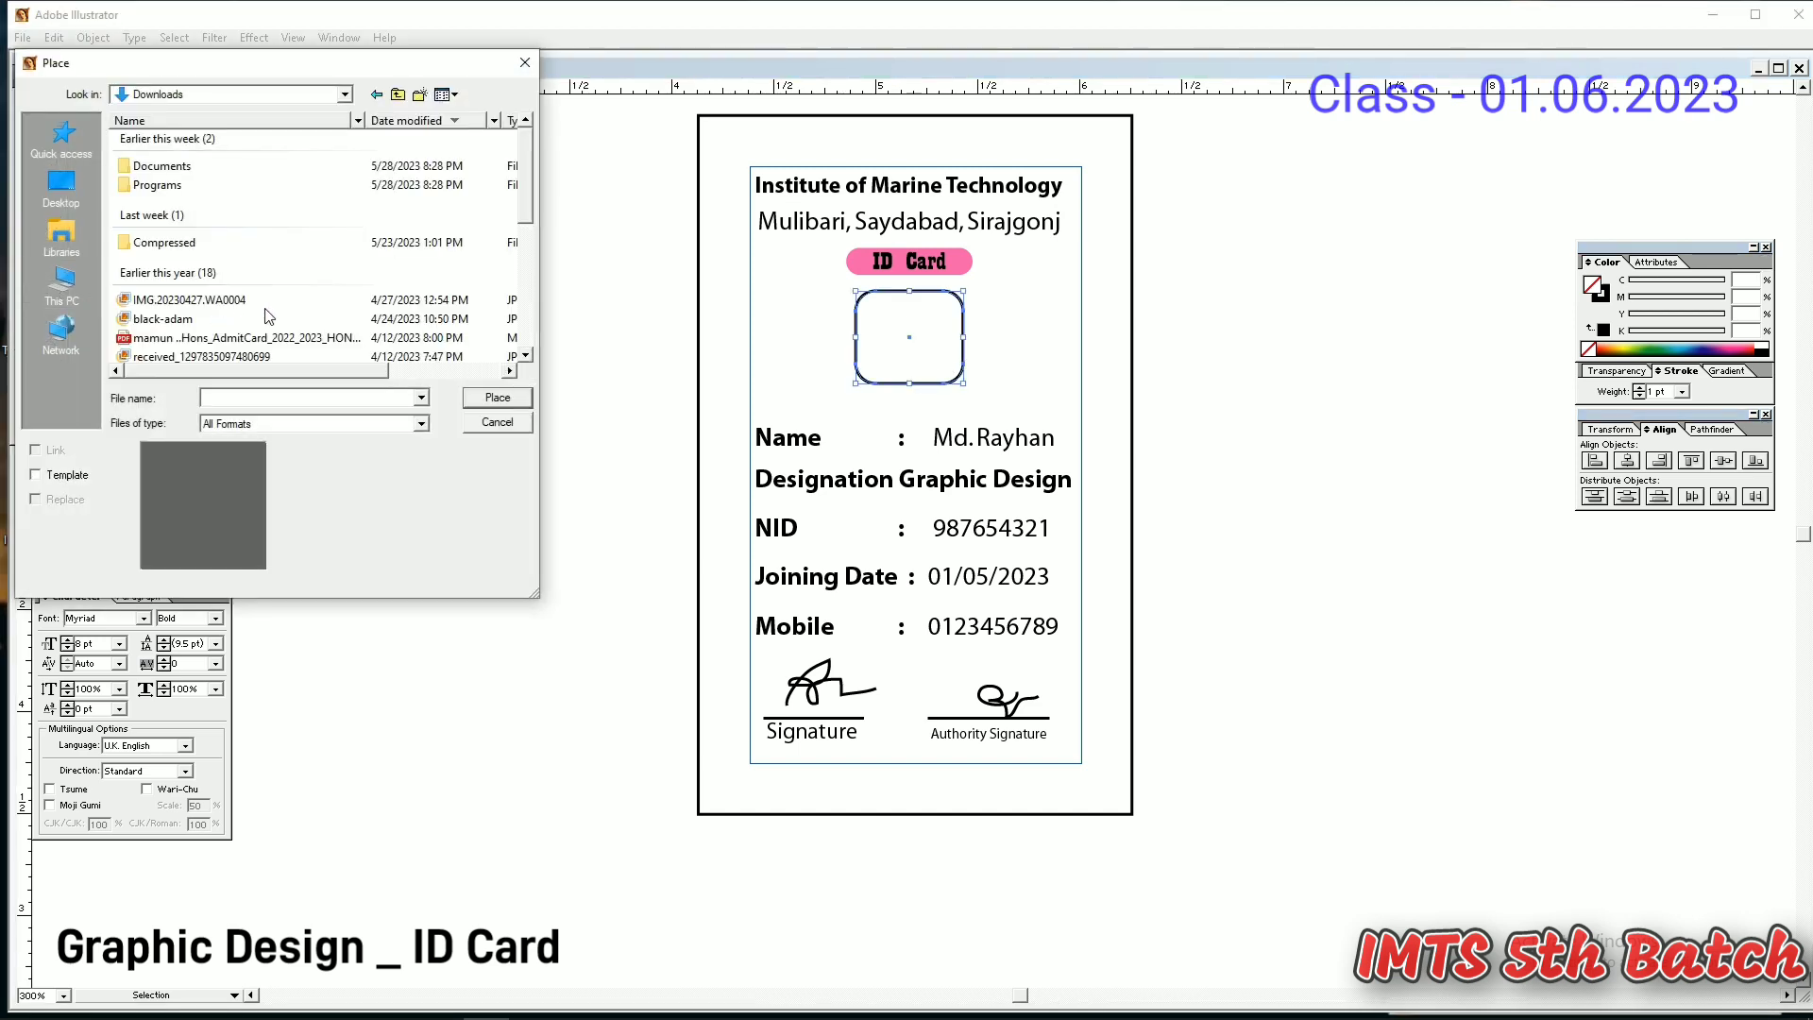
pyautogui.click(266, 306)
pyautogui.doubleClick(265, 308)
pyautogui.moveTo(977, 520)
pyautogui.mouseDown()
pyautogui.moveTo(977, 454)
pyautogui.moveTo(1002, 502)
pyautogui.mouseUp()
pyautogui.moveTo(1071, 658); pyautogui.dragTo(967, 435)
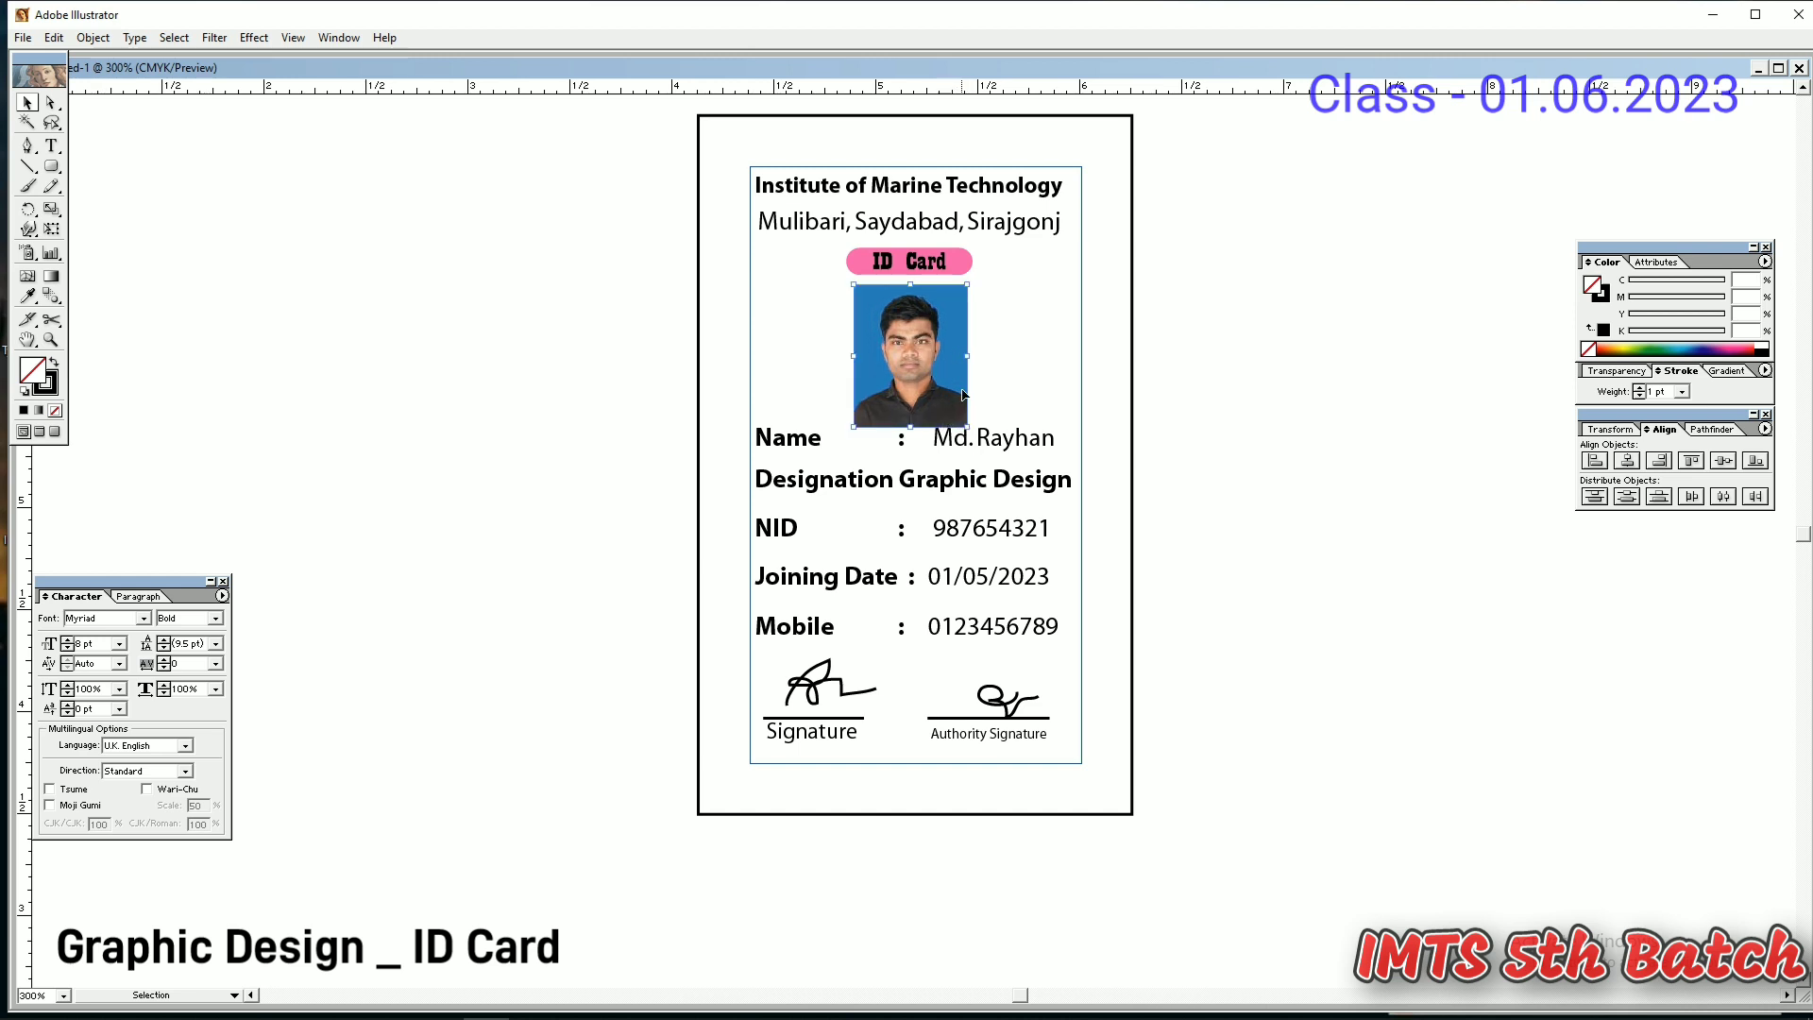
# - Send the photo behind the frame and try a clipping mask, then undo it
pyautogui.rightClick(951, 360)
pyautogui.moveTo(939, 440)
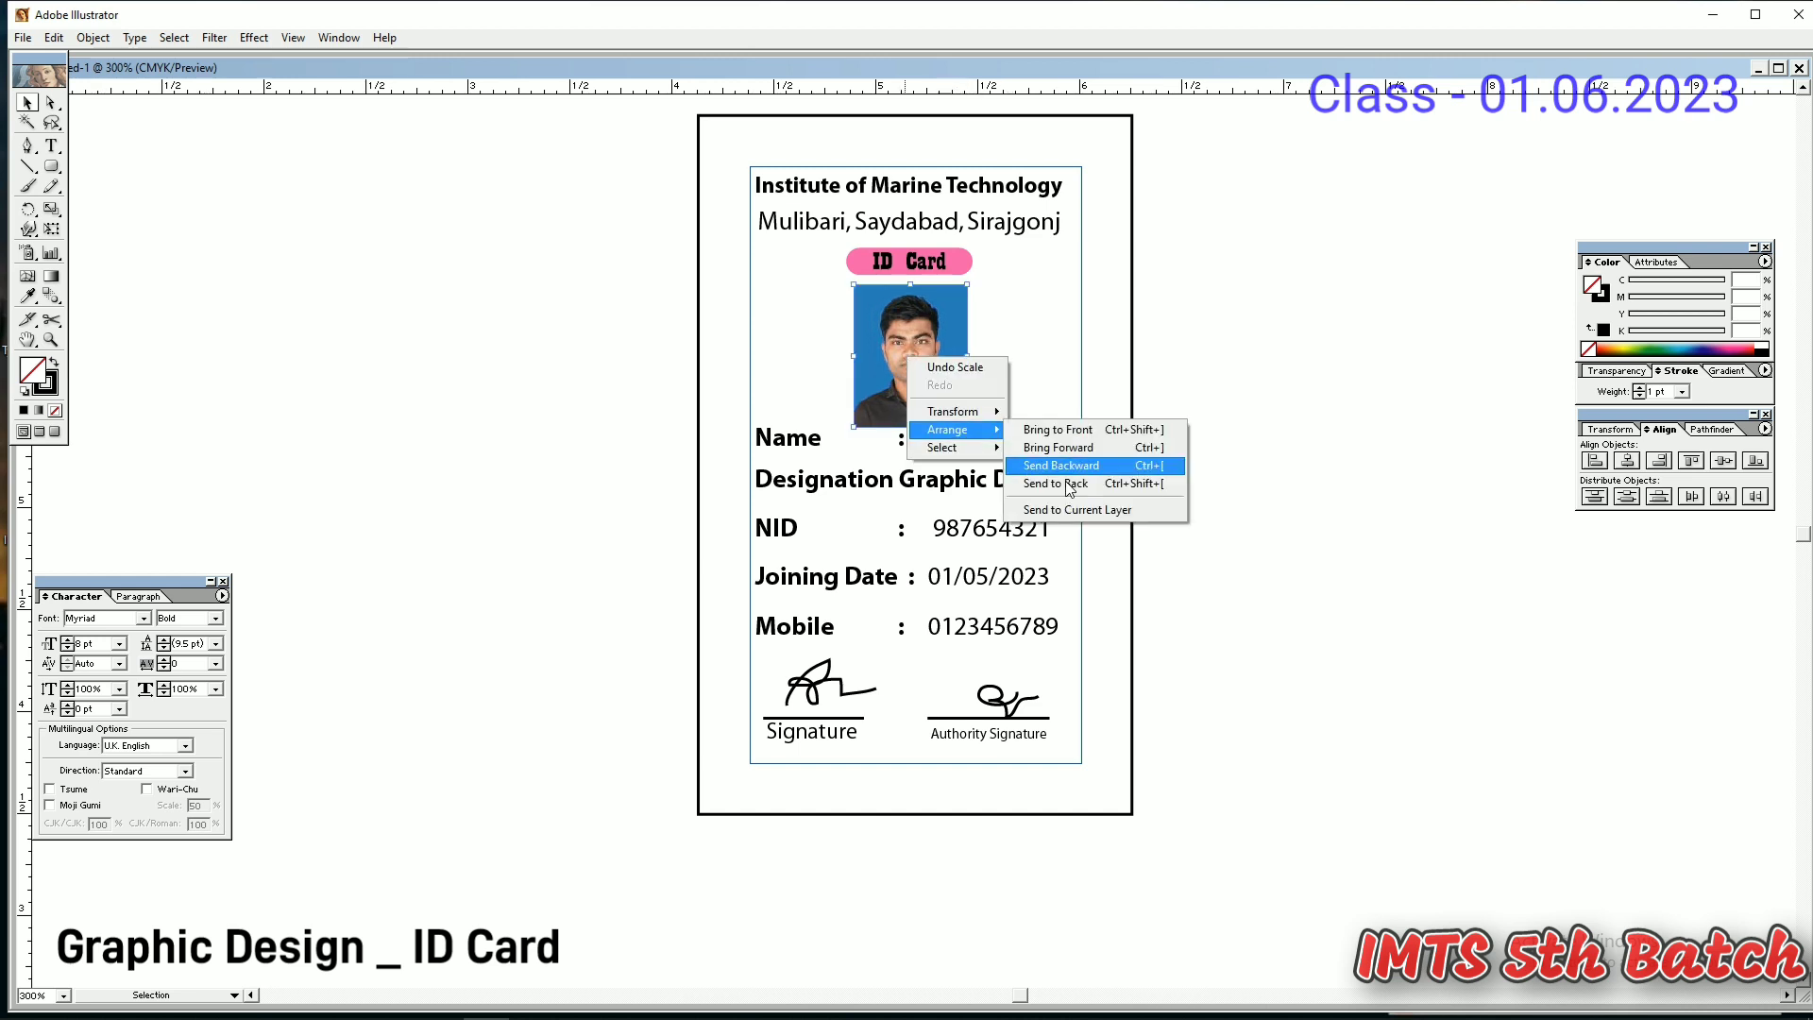
pyautogui.click(1101, 484)
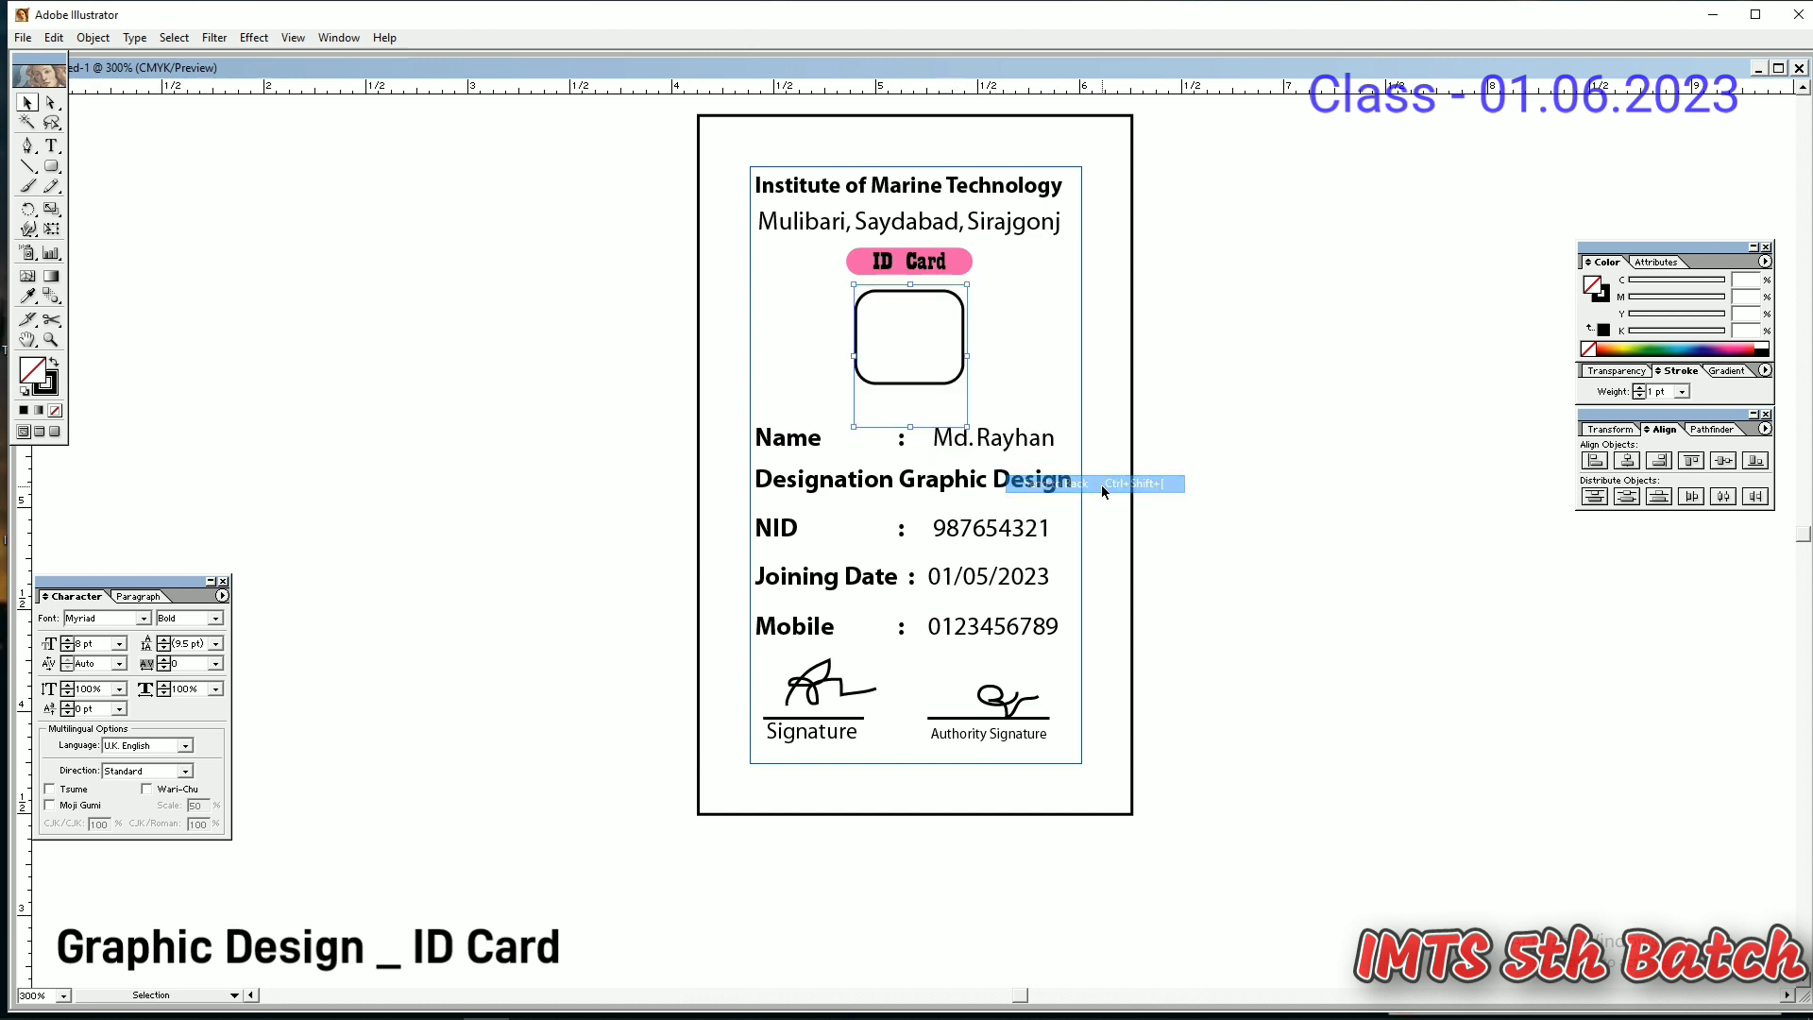
pyautogui.keyDown('shift'); pyautogui.click(915, 390); pyautogui.keyUp('shift')
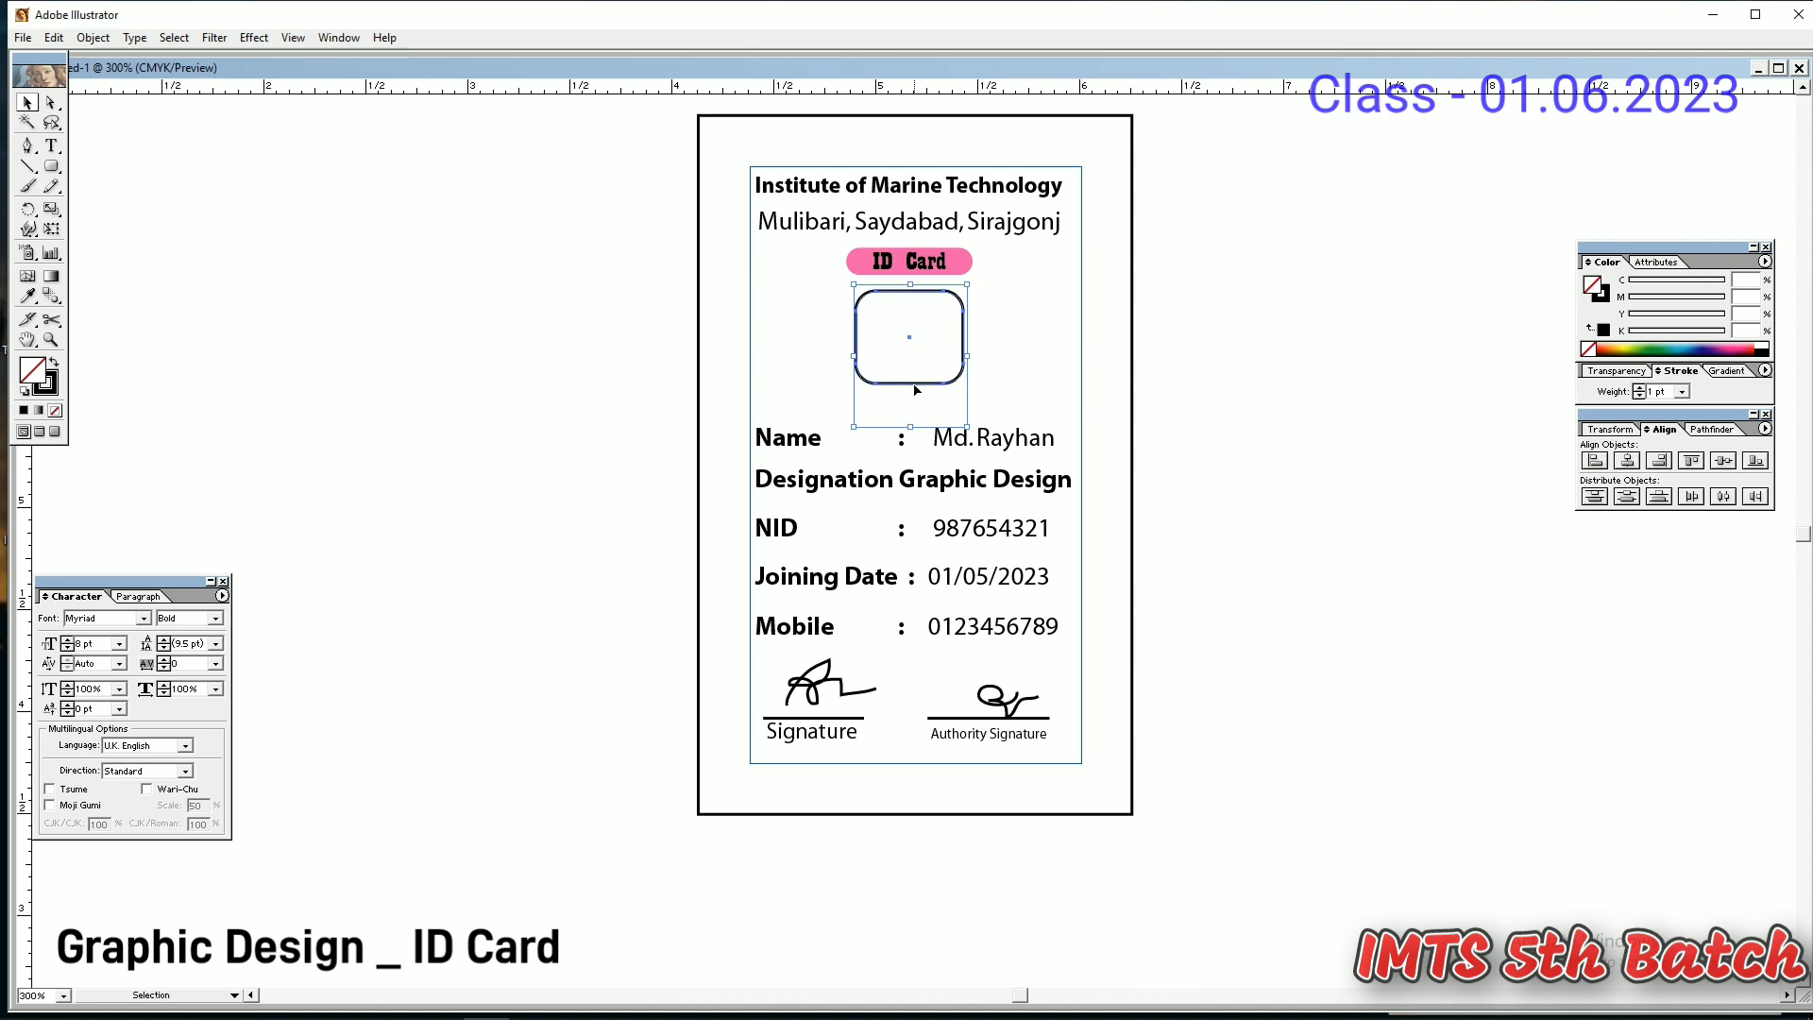
pyautogui.hotkey('ctrl', '7')
pyautogui.hotkey('ctrl', 'z')
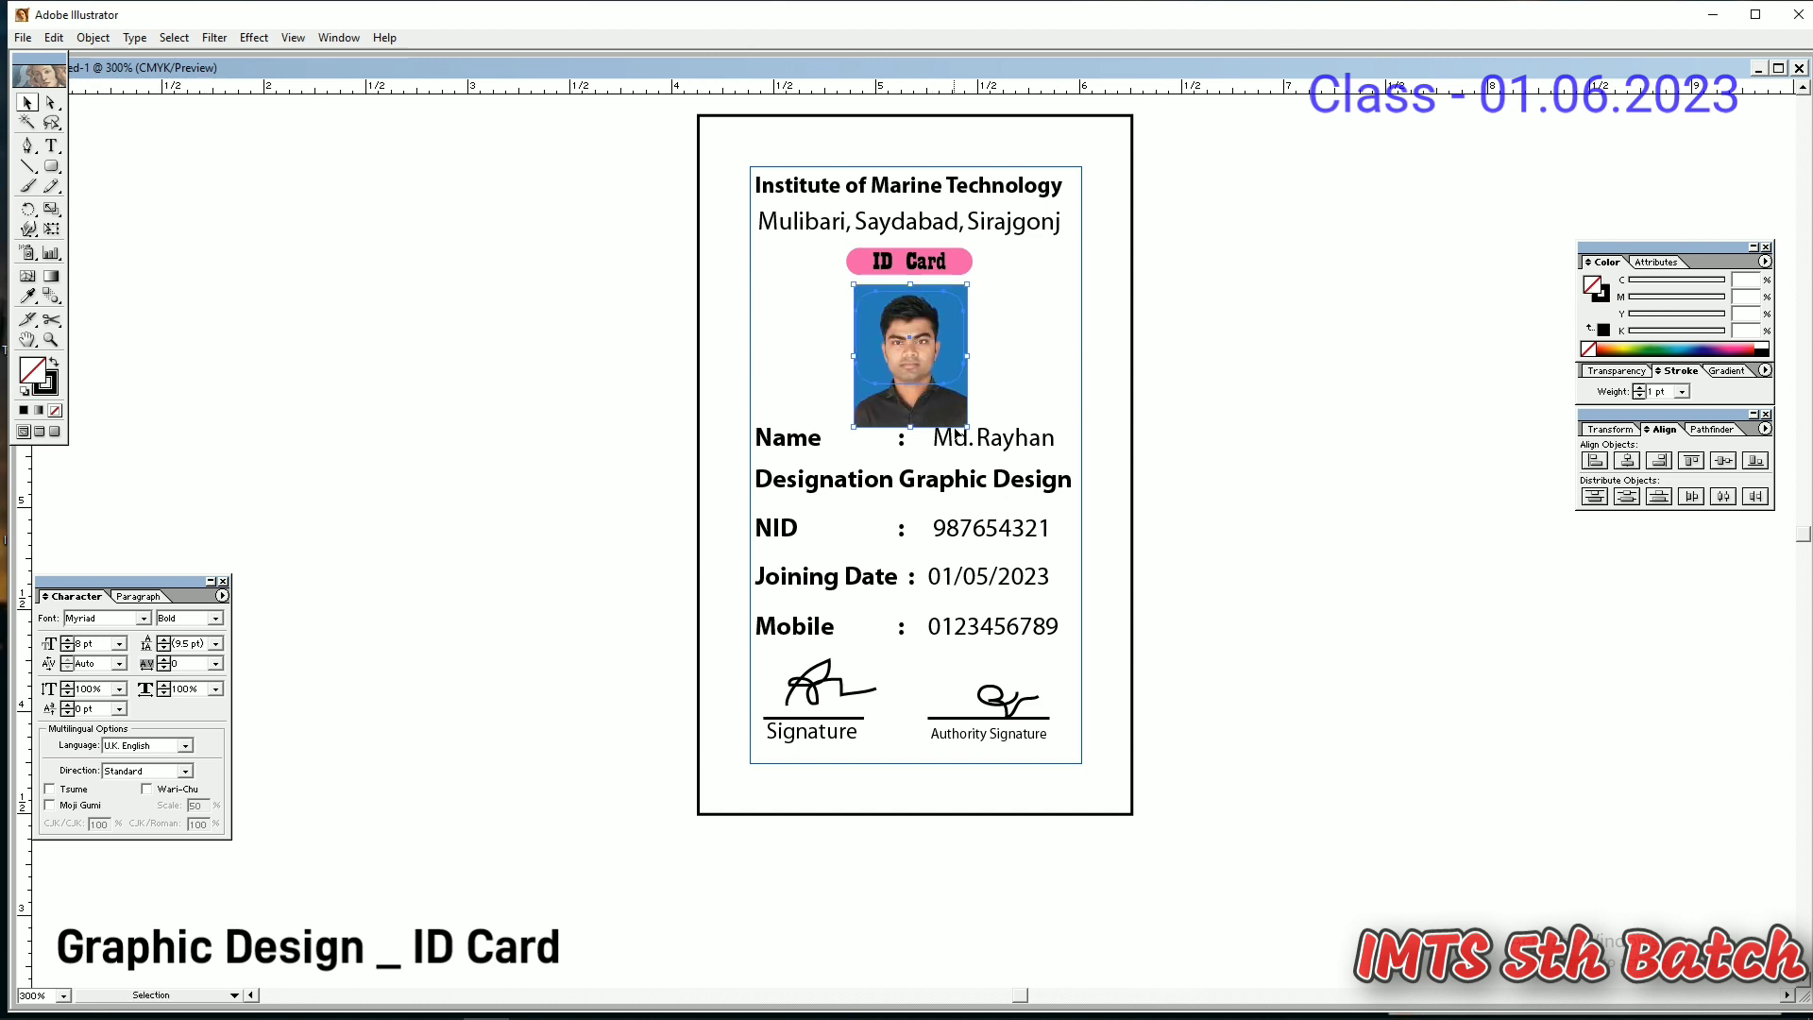
# - Reposition the photo so it sits directly over the rounded frame
pyautogui.click(1012, 400)
pyautogui.click(939, 391)
pyautogui.click(1012, 399)
pyautogui.click(961, 400)
pyautogui.moveTo(943, 366); pyautogui.dragTo(724, 326)
pyautogui.click(963, 381)
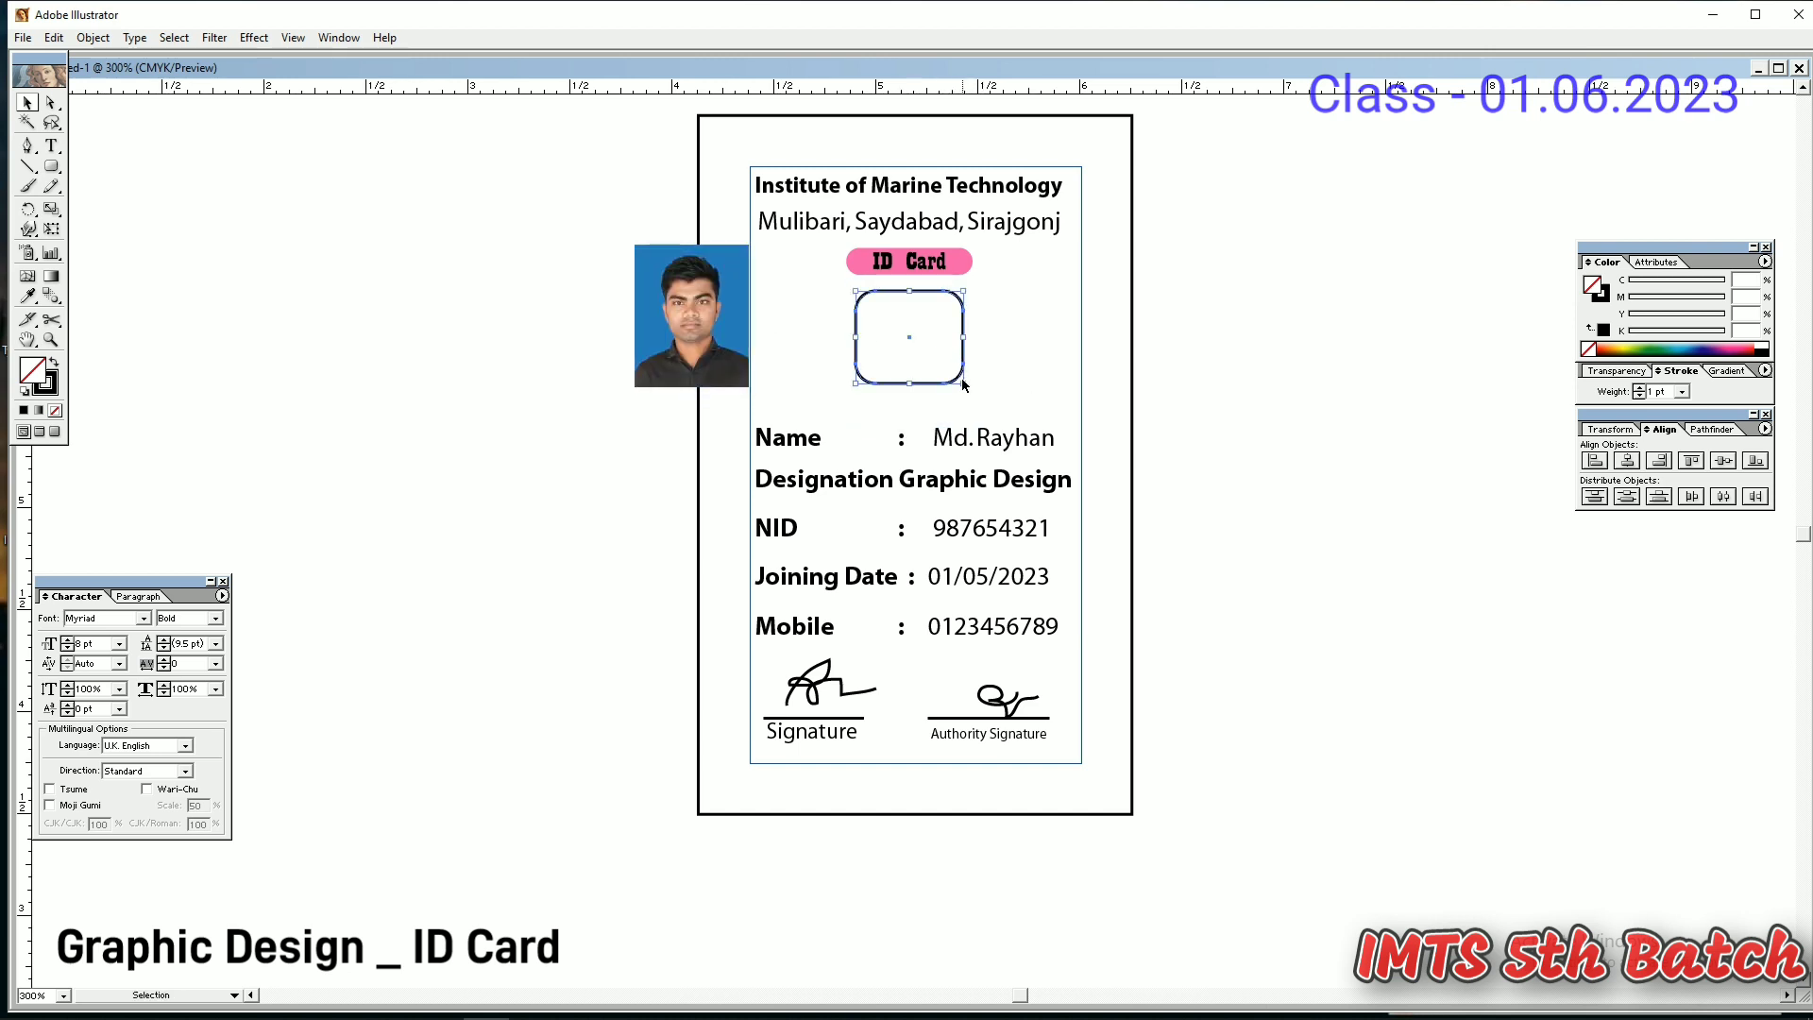
pyautogui.moveTo(721, 351); pyautogui.dragTo(915, 361)
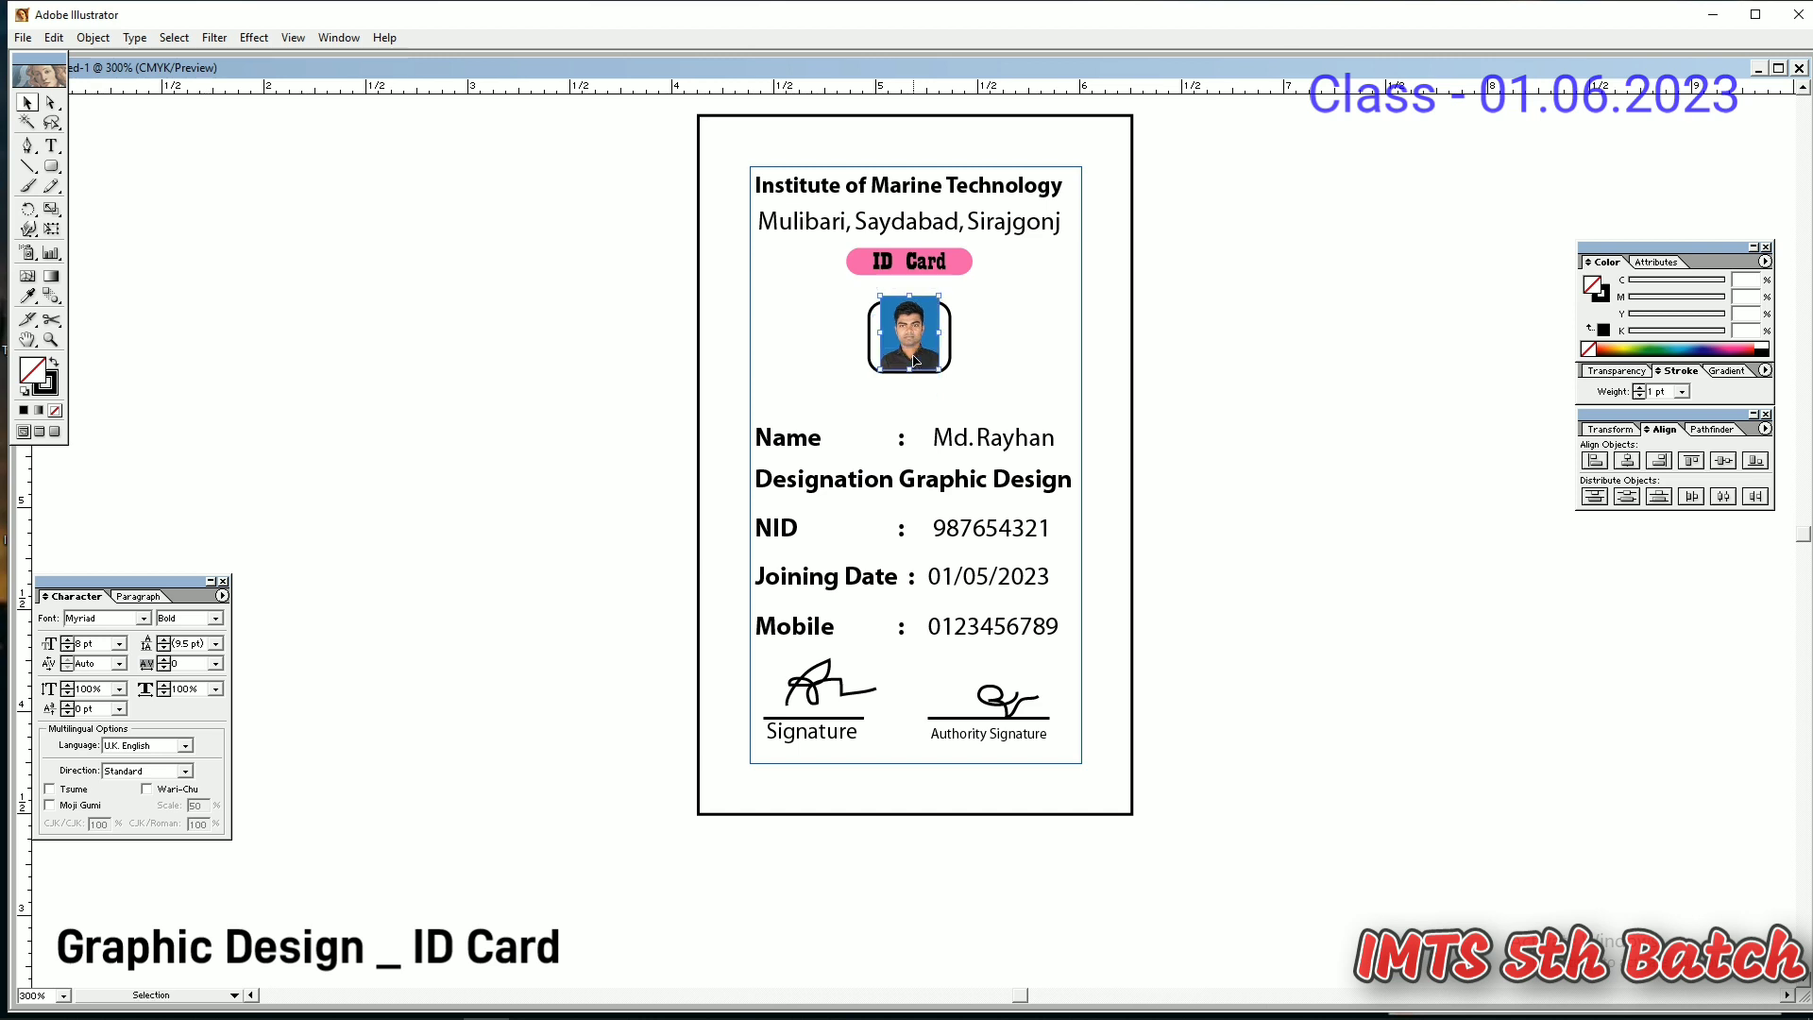
# - Send the photo to the back and clip it inside the rounded frame with Ctrl+7
pyautogui.rightClick(915, 361)
pyautogui.moveTo(936, 424)
pyautogui.click(1086, 487)
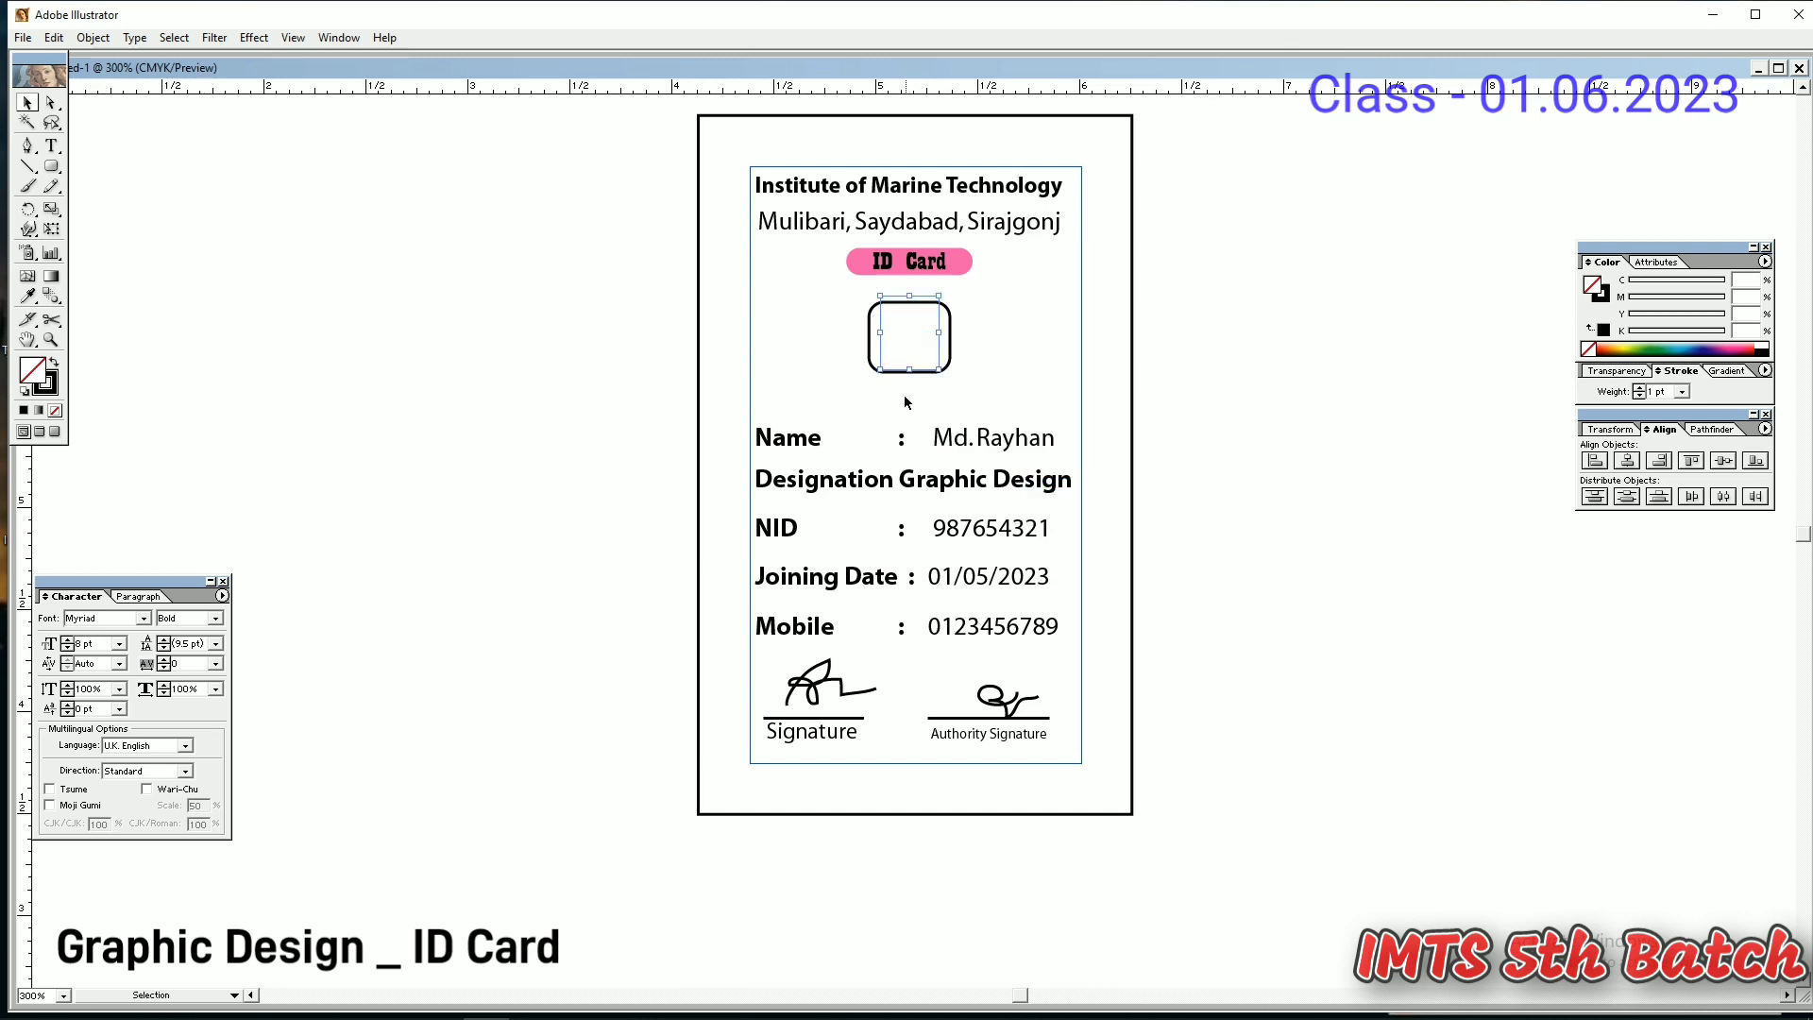
pyautogui.keyDown('shift'); pyautogui.click(949, 350); pyautogui.keyUp('shift')
pyautogui.keyDown('shift'); pyautogui.click(950, 355); pyautogui.keyUp('shift')
pyautogui.keyDown('shift'); pyautogui.click(954, 351); pyautogui.keyUp('shift')
pyautogui.hotkey('ctrl', '7')
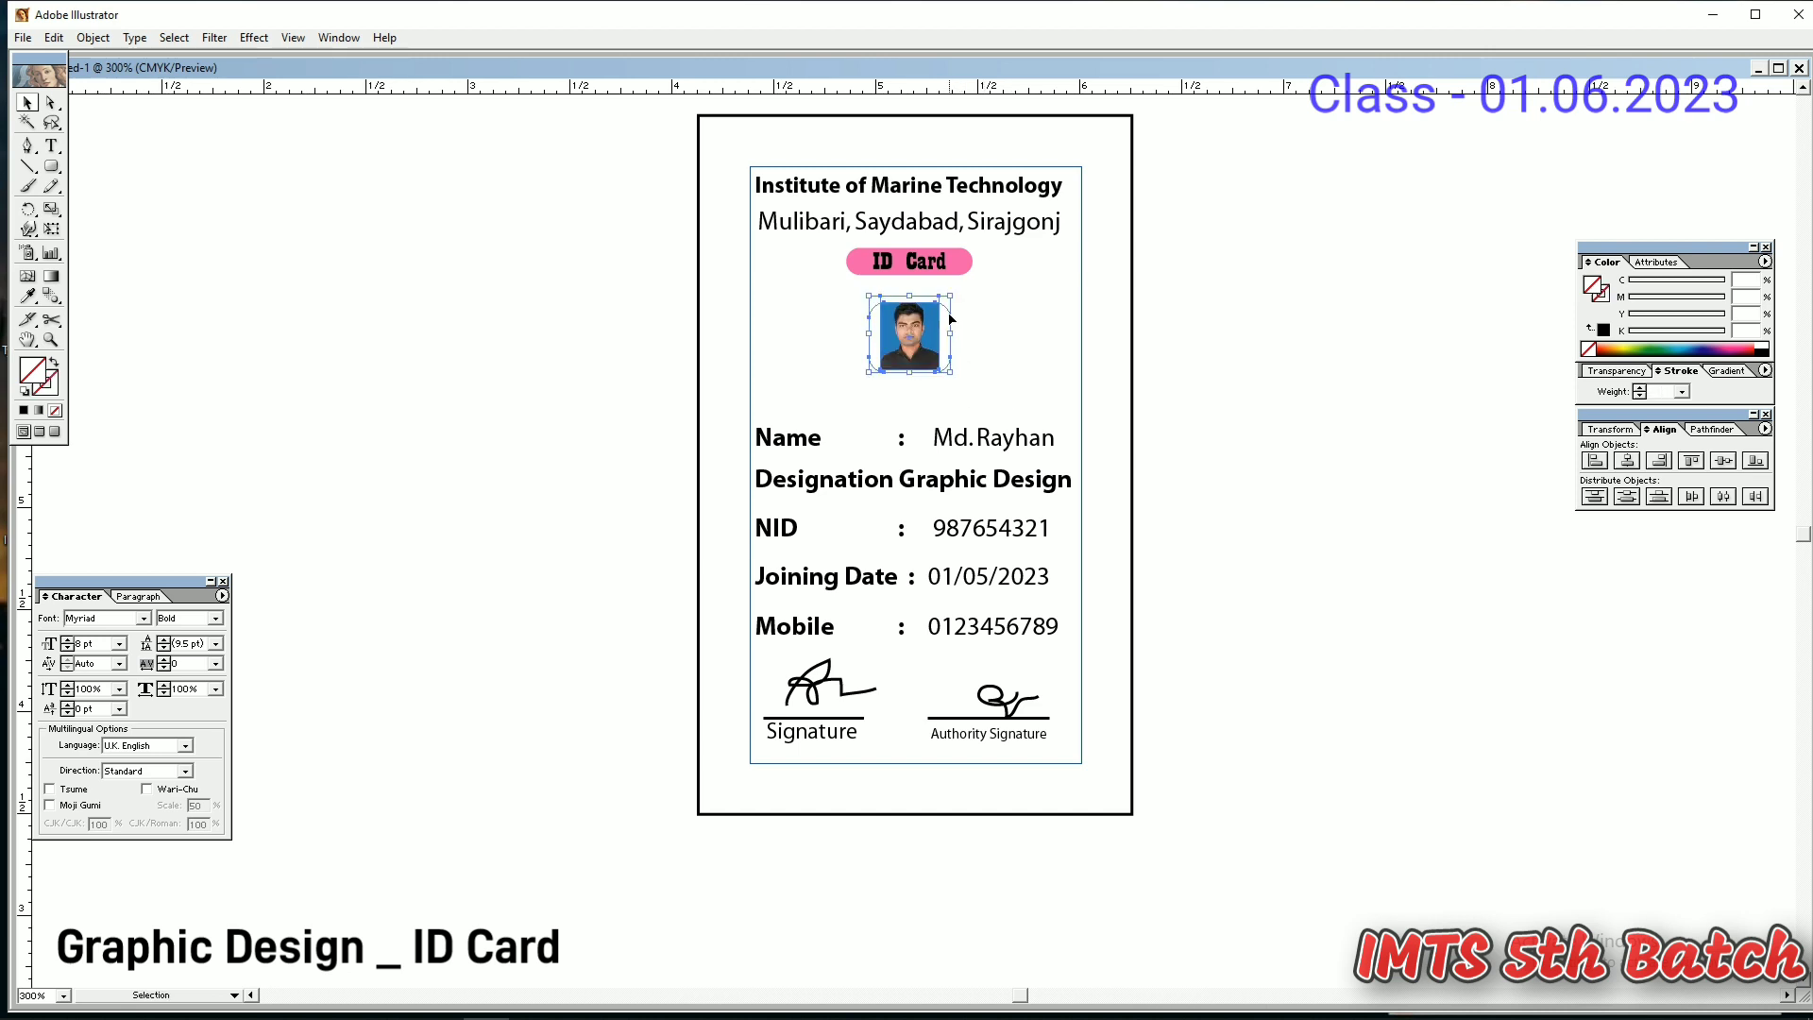
# - Give the masked portrait frame a black 1 pt outline and a blue fill with adjusted cyan and magenta
pyautogui.click(23, 409)
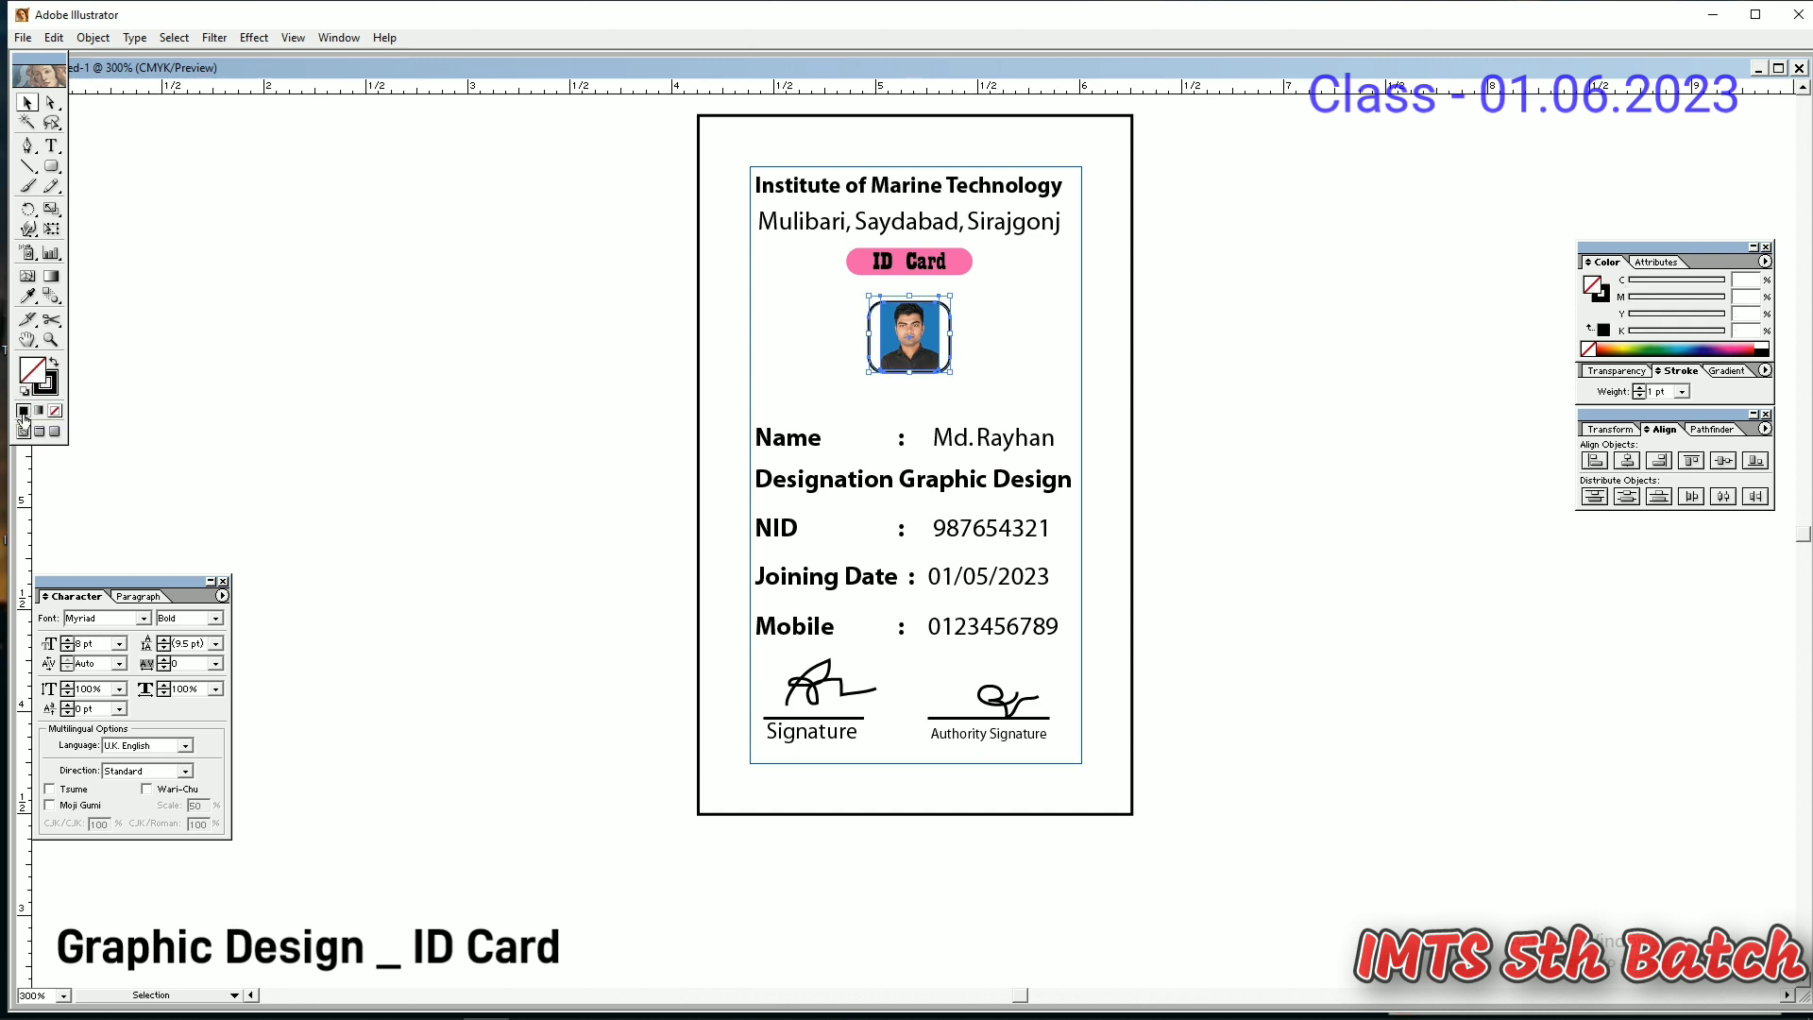
pyautogui.click(24, 410)
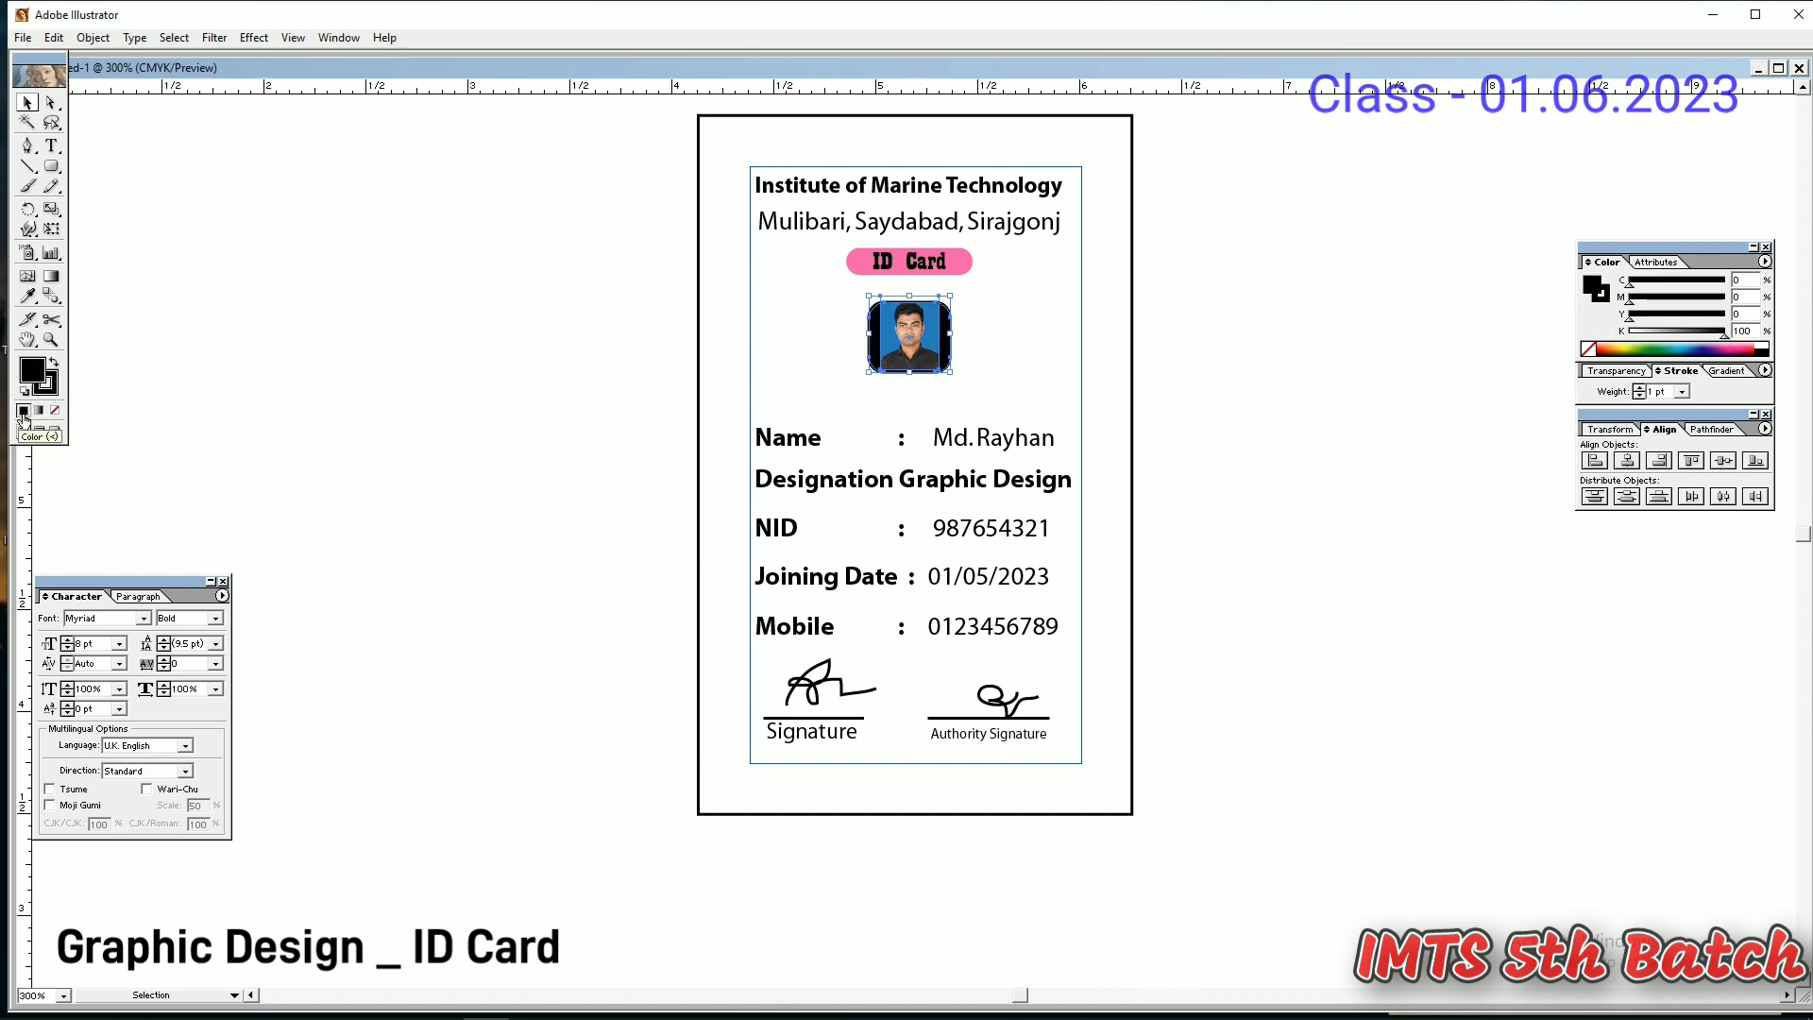
pyautogui.click(1690, 351)
pyautogui.moveTo(1686, 284); pyautogui.dragTo(1145, 387)
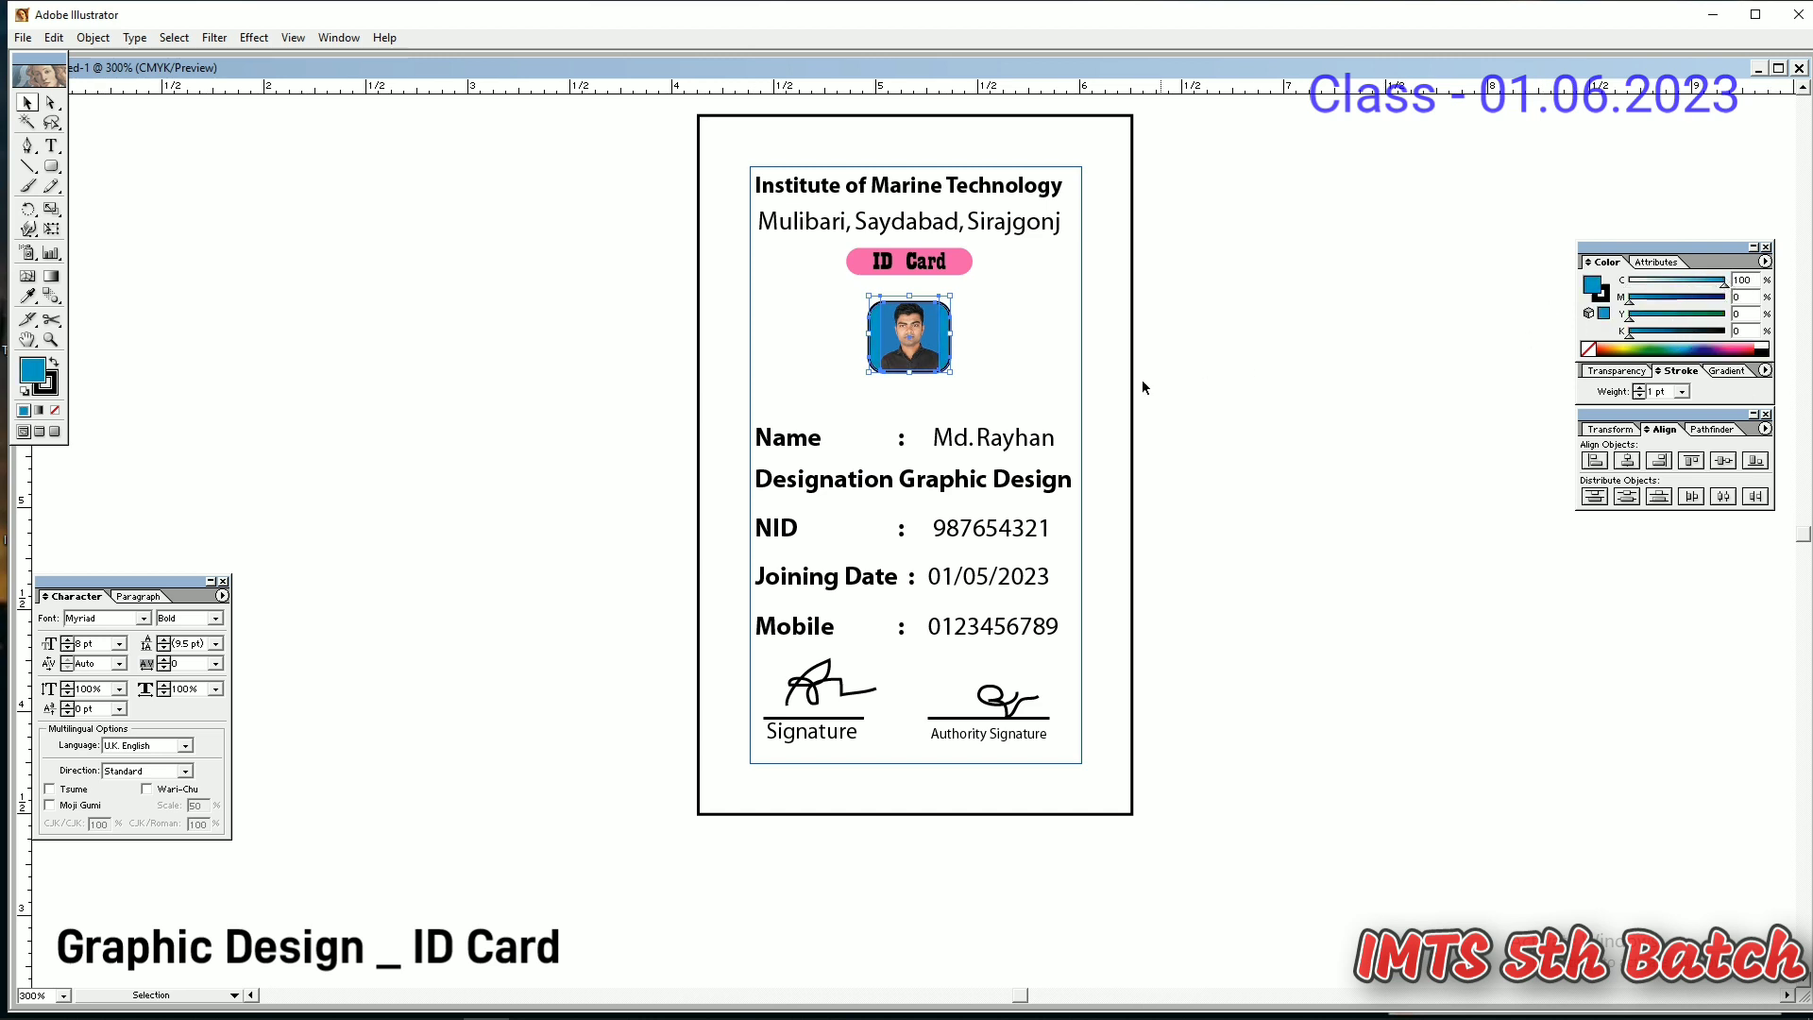
pyautogui.click(1644, 298)
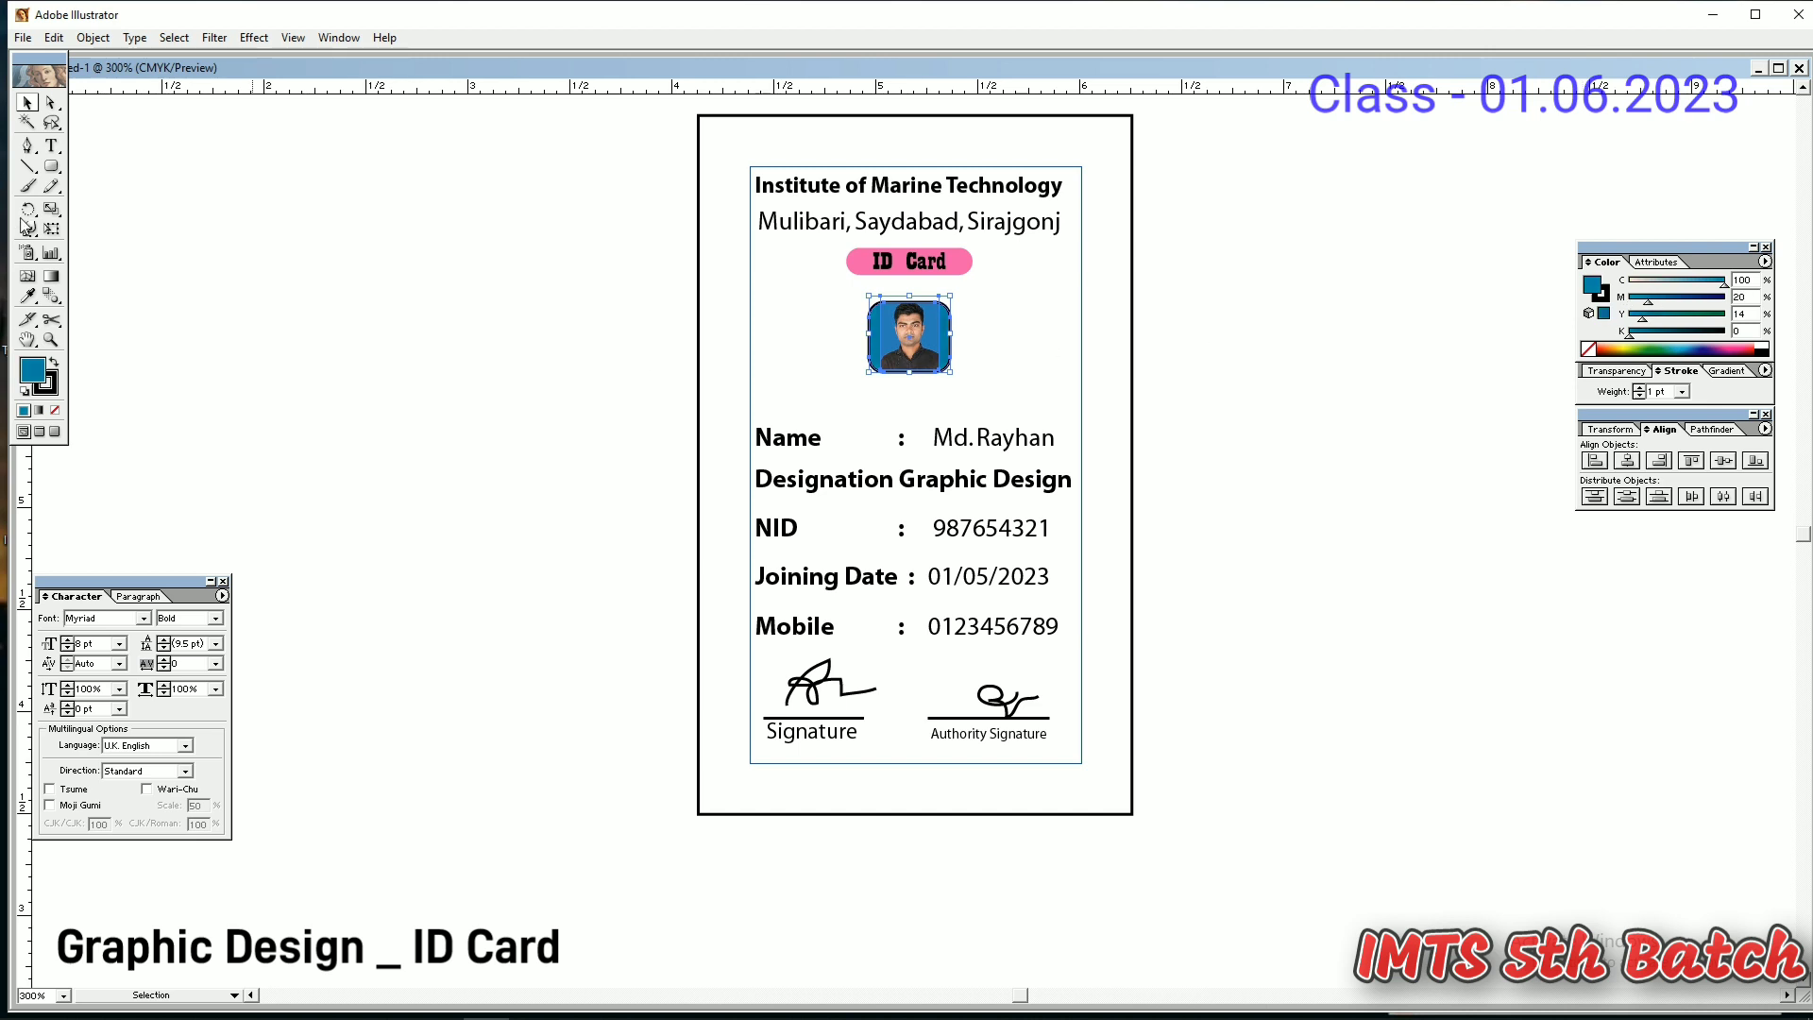
pyautogui.click(399, 389)
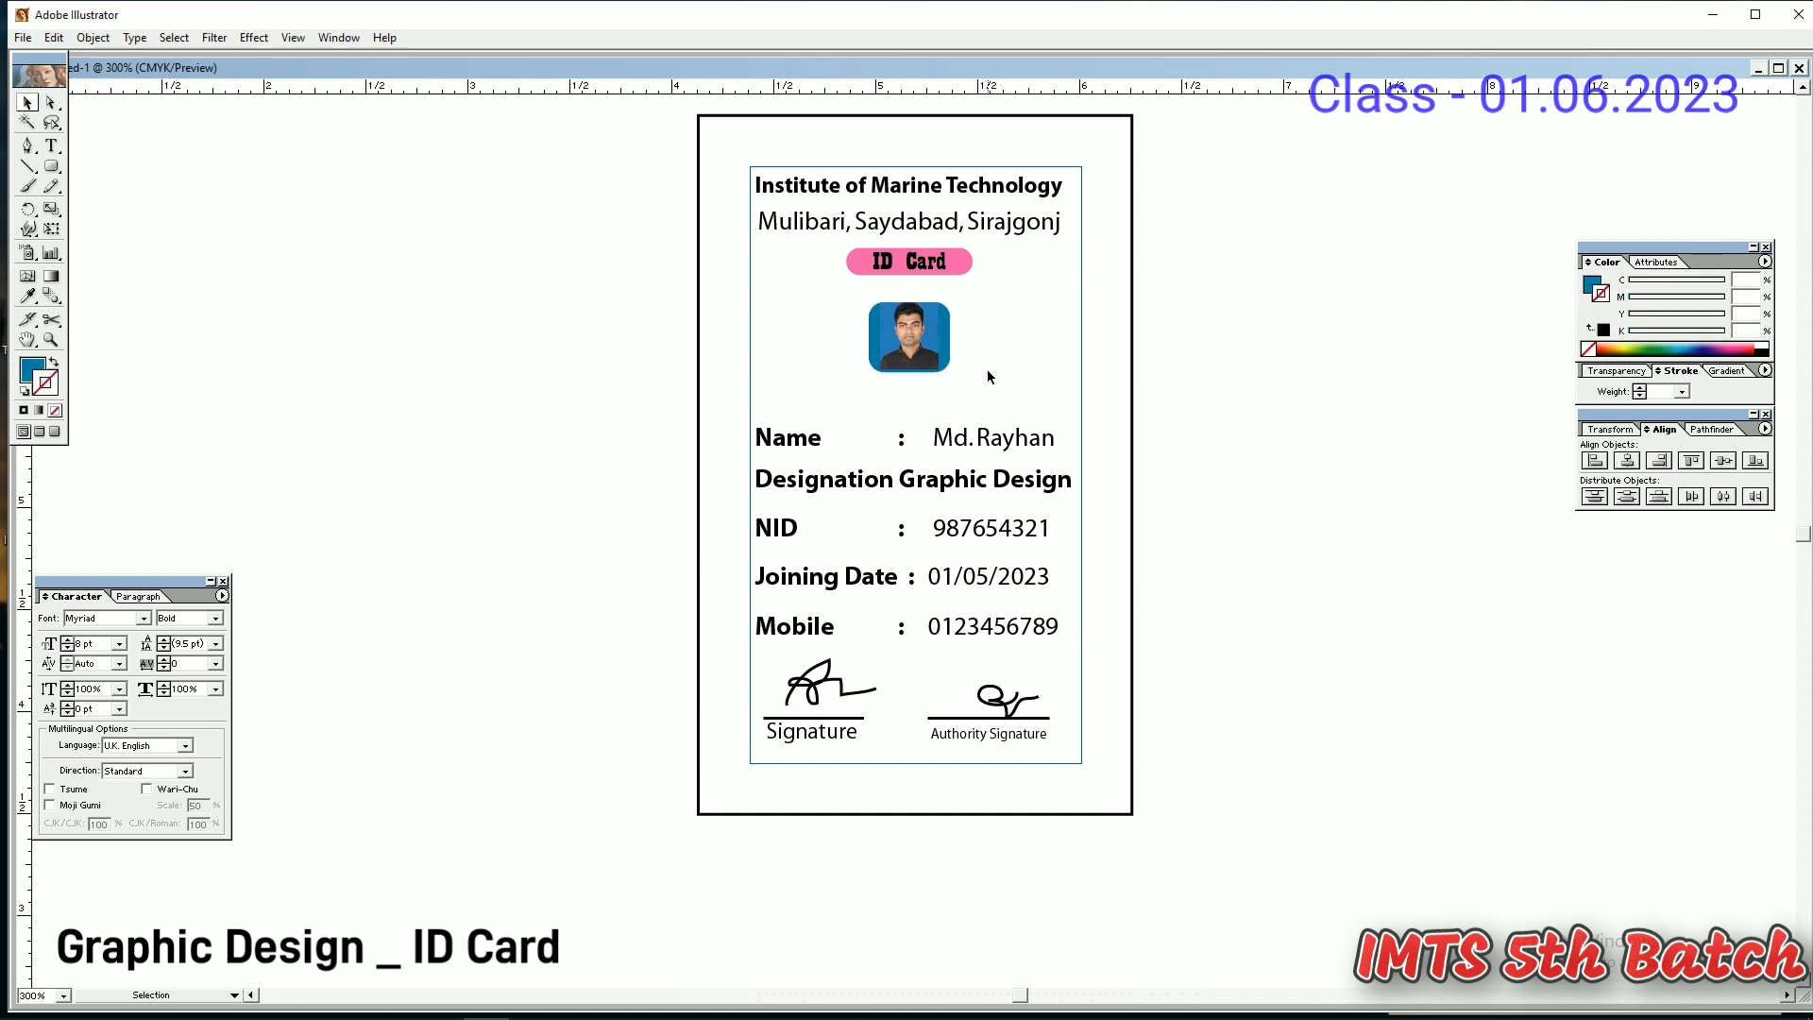
# - Move the institute title off the card to the right, then sketch and undo a trial Pen arch
pyautogui.moveTo(929, 197); pyautogui.dragTo(1352, 406)
pyautogui.click(1233, 578)
pyautogui.click(27, 145)
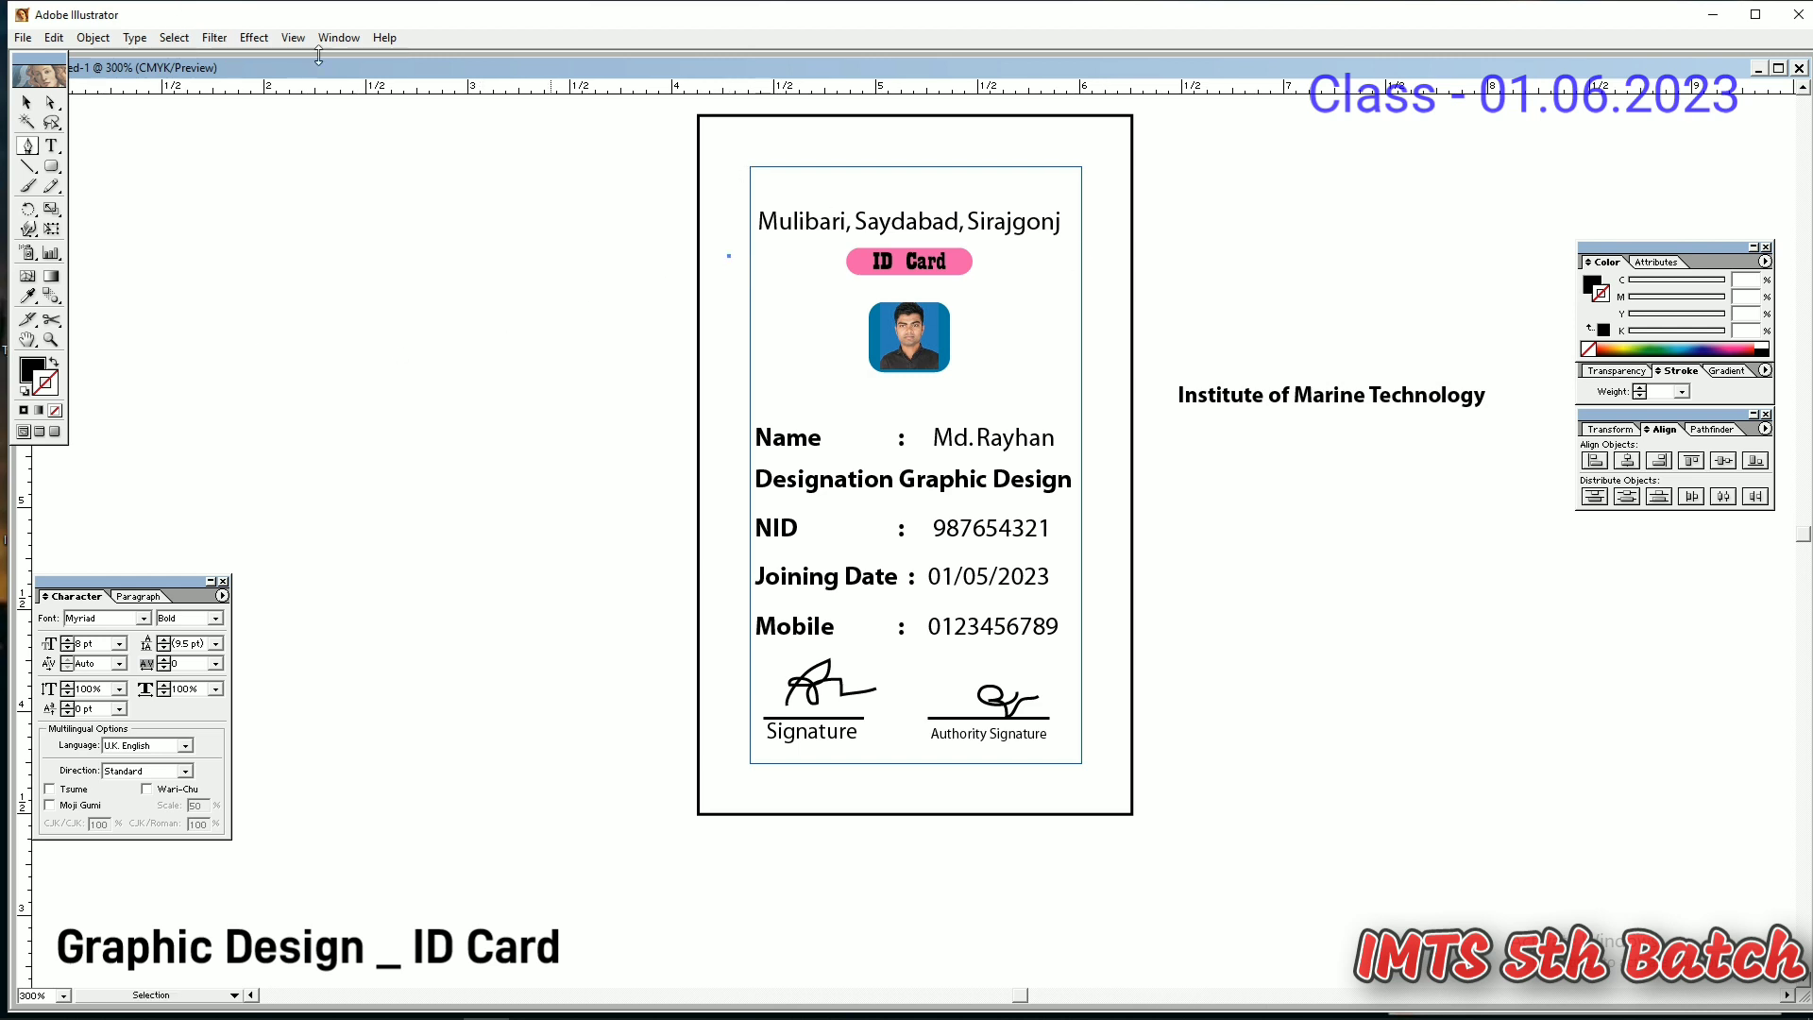
pyautogui.click(293, 37)
pyautogui.click(338, 467)
pyautogui.click(729, 257)
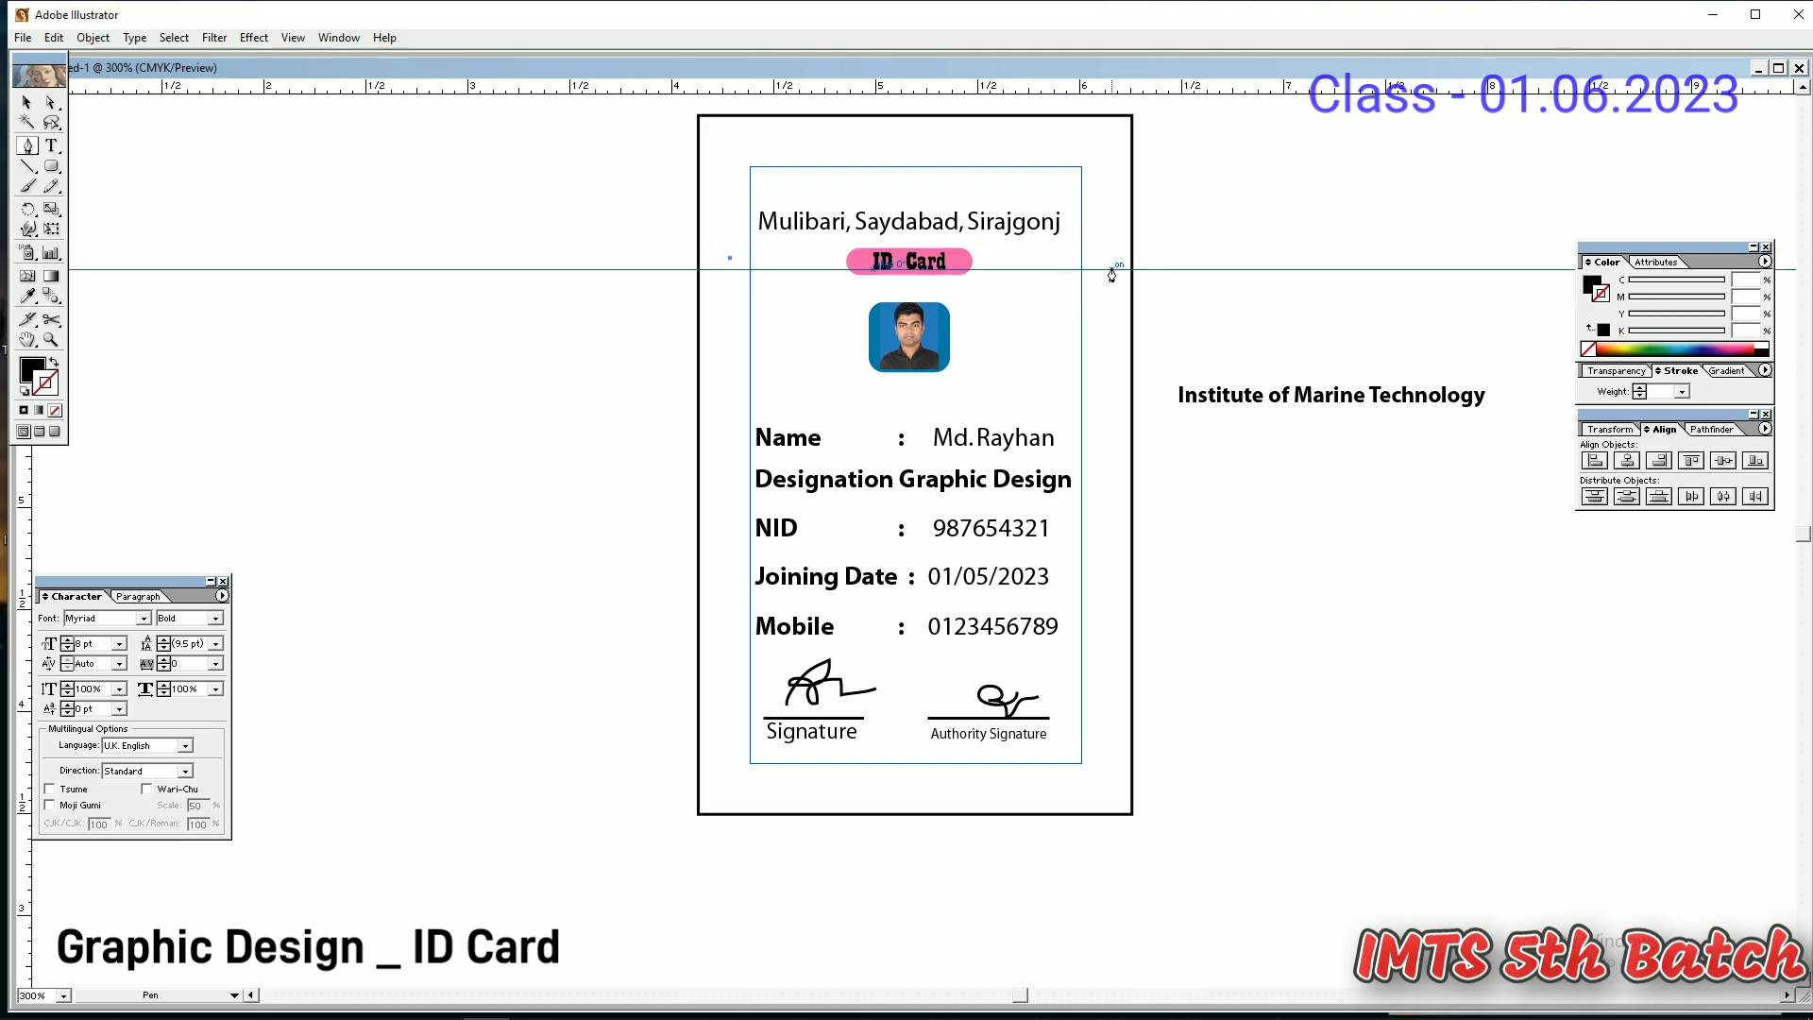
pyautogui.moveTo(1109, 257); pyautogui.dragTo(1323, 557)
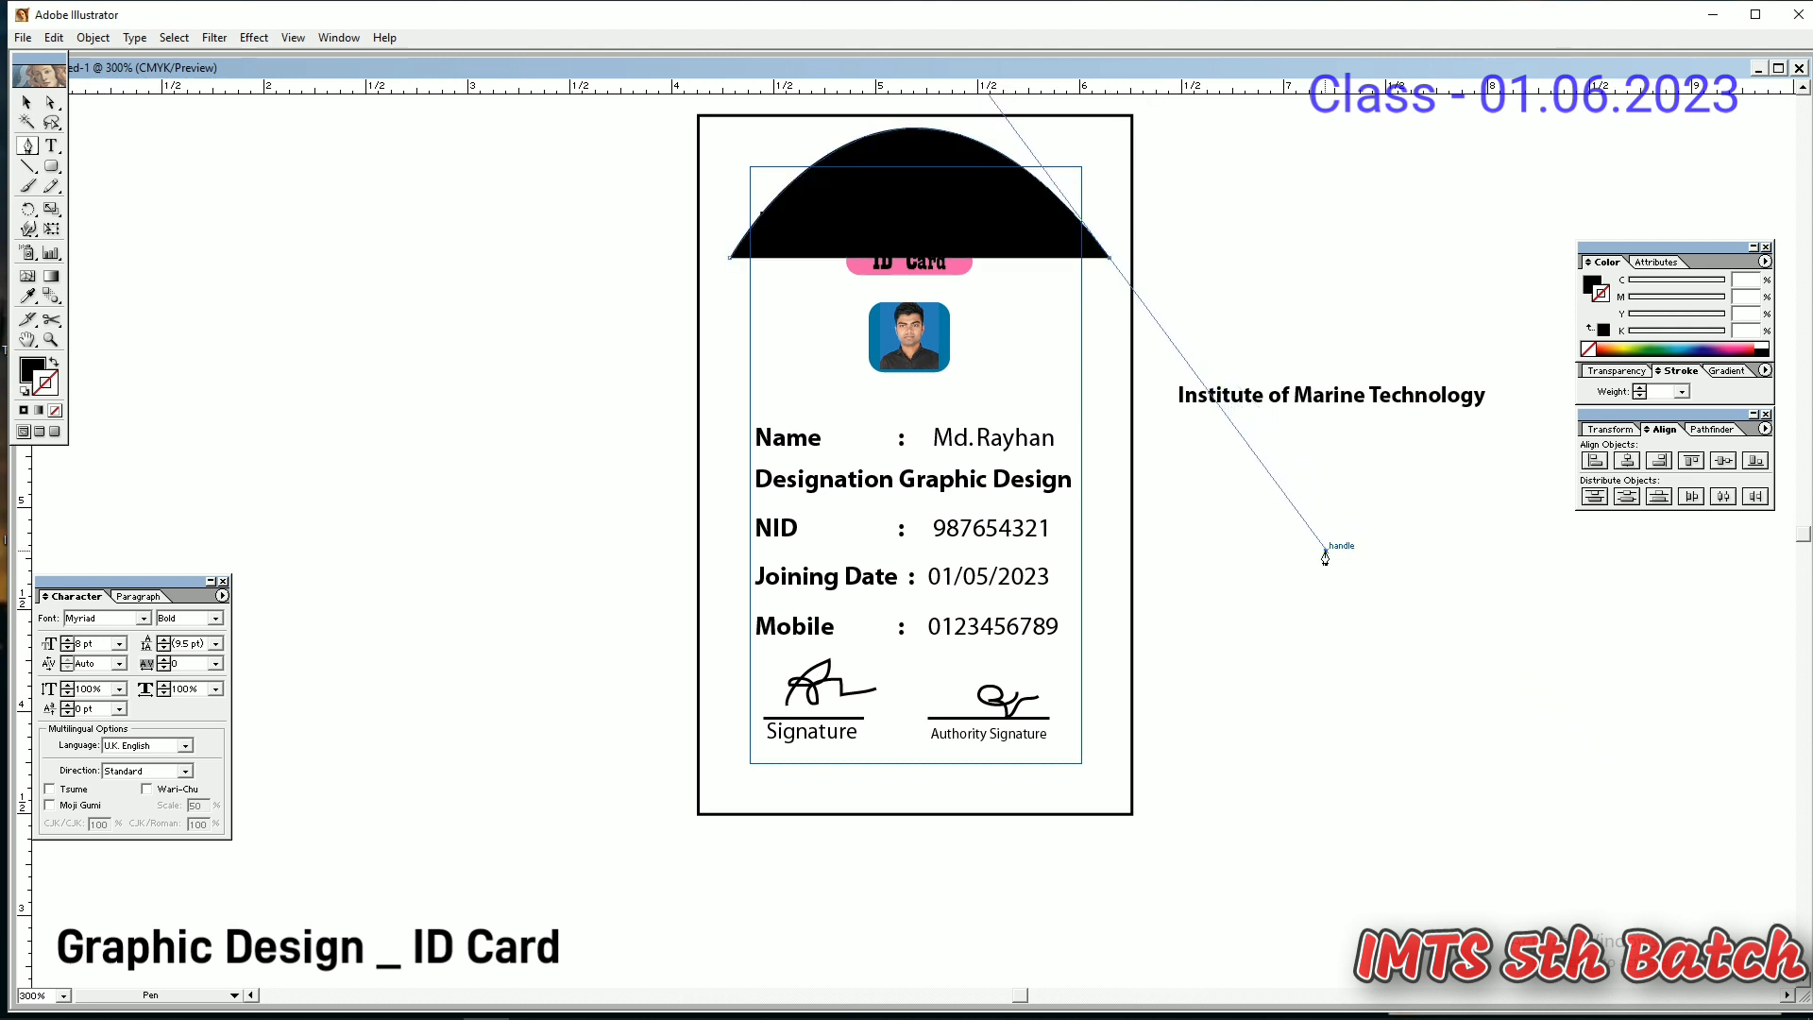
pyautogui.hotkey('ctrl', 'z')
# - Draw a large circle left of the card with a white fill and black outline
pyautogui.moveTo(52, 166); pyautogui.dragTo(108, 174)
pyautogui.moveTo(329, 324); pyautogui.dragTo(548, 545)
pyautogui.click(55, 364)
# - Reposition the circle beside the card and delete its bottom anchor, leaving a half-circle arc
pyautogui.press('v')
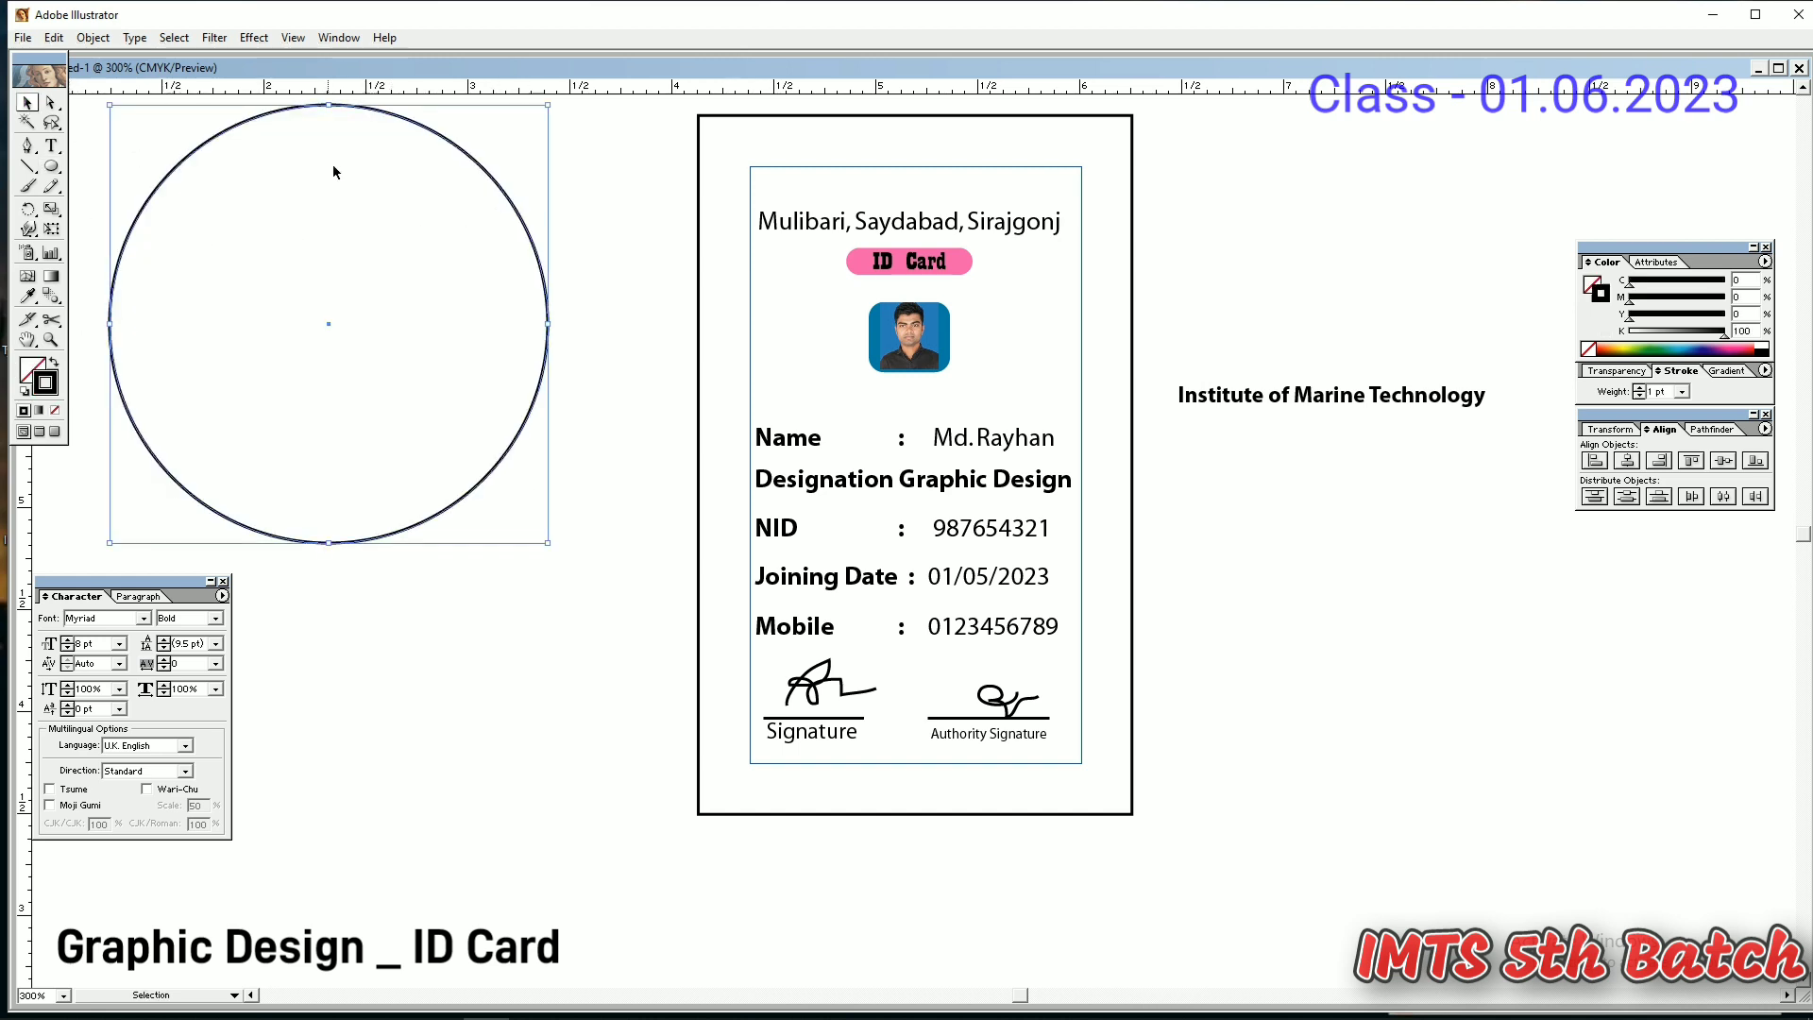
pyautogui.moveTo(485, 168); pyautogui.dragTo(1063, 195)
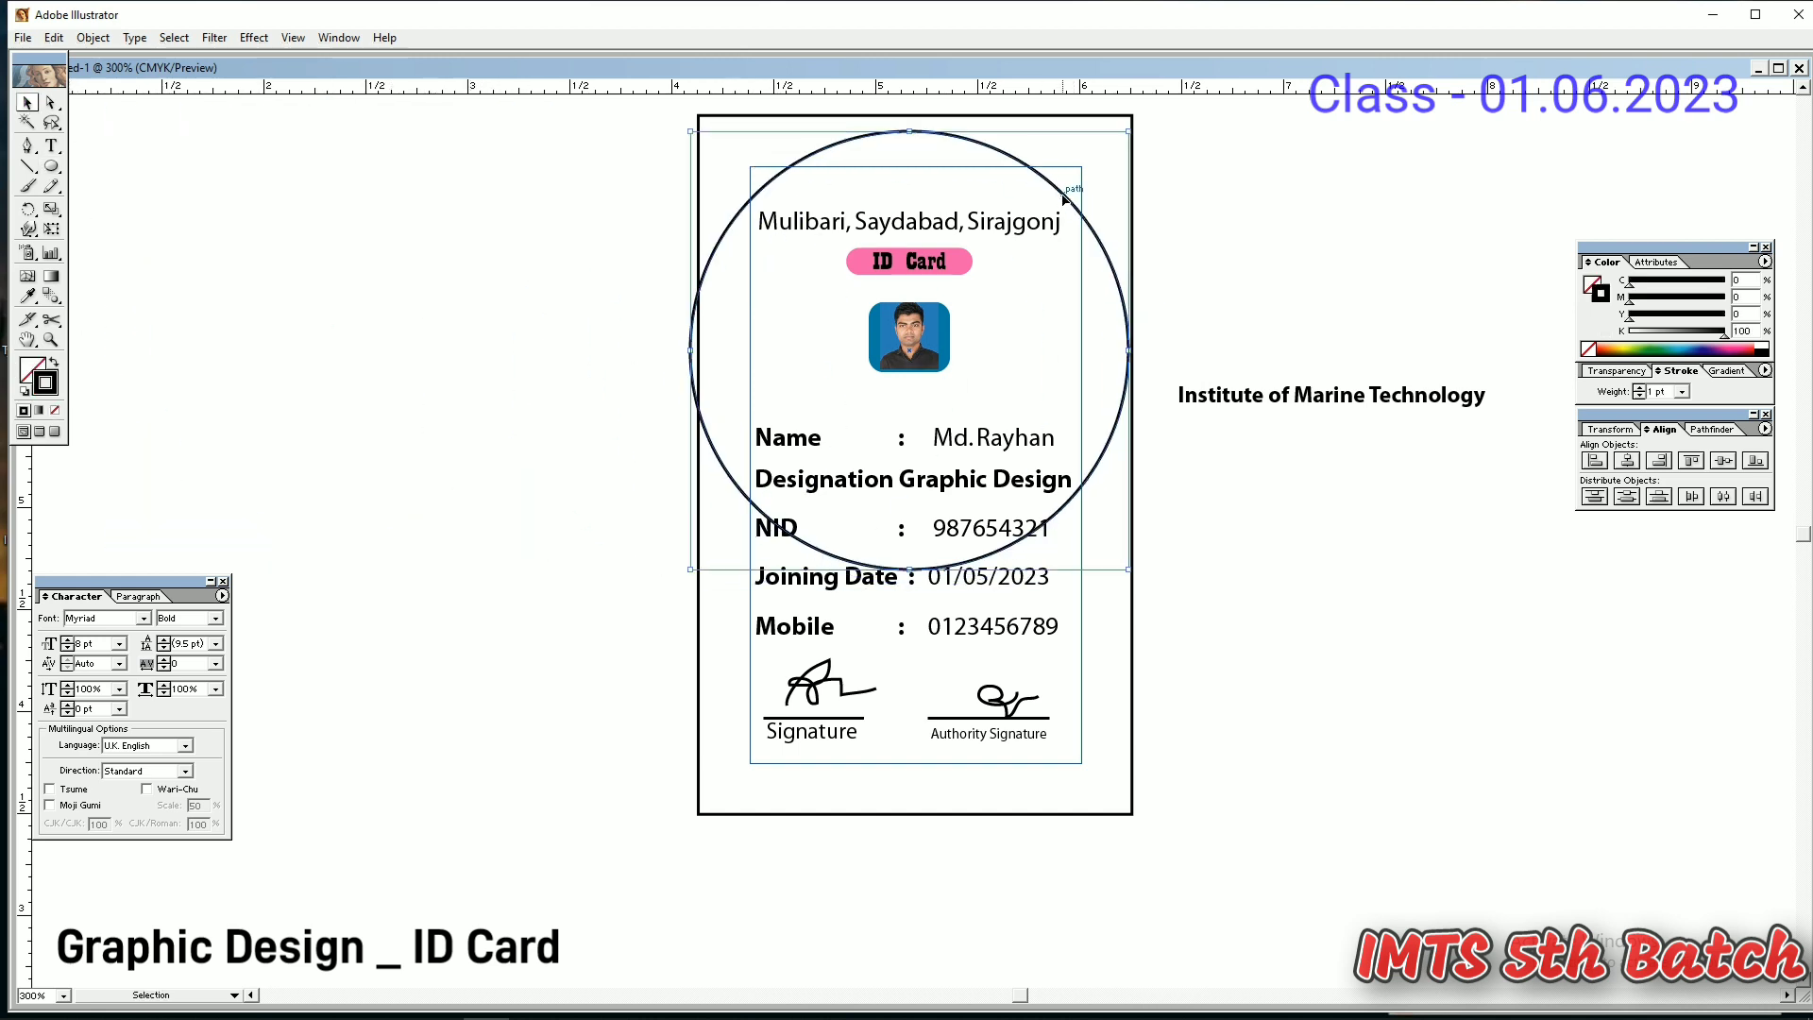
pyautogui.press('Right')
pyautogui.press('Right')
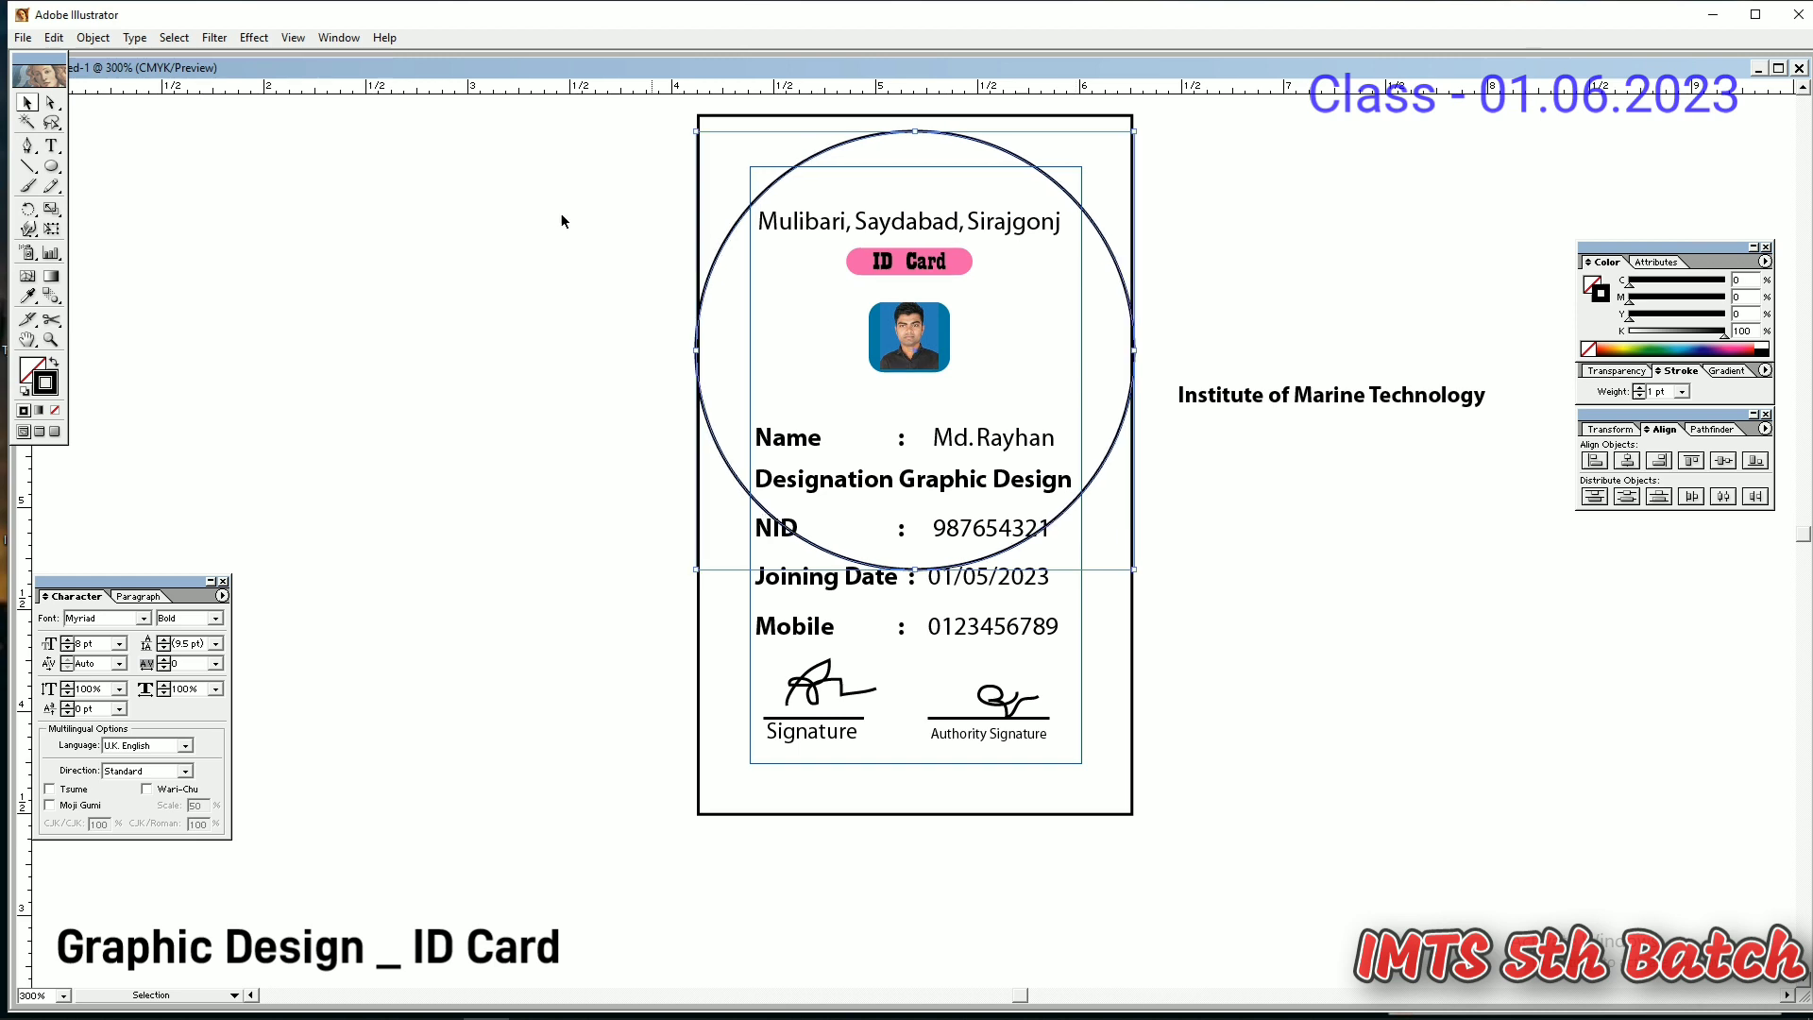
pyautogui.hotkey('shift', 'Left')
pyautogui.hotkey('shift', 'Left')
pyautogui.hotkey('shift', 'Left')
pyautogui.hotkey('shift', 'Left')
pyautogui.hotkey('shift', 'Left')
pyautogui.hotkey('shift', 'Left')
pyautogui.hotkey('shift', 'Left')
pyautogui.hotkey('shift', 'Left')
pyautogui.hotkey('shift', 'Left')
pyautogui.hotkey('shift', 'Left')
pyautogui.hotkey('shift', 'Left')
pyautogui.hotkey('shift', 'Left')
pyautogui.hotkey('shift', 'Left')
pyautogui.hotkey('shift', 'Left')
pyautogui.hotkey('shift', 'Left')
pyautogui.hotkey('shift', 'Left')
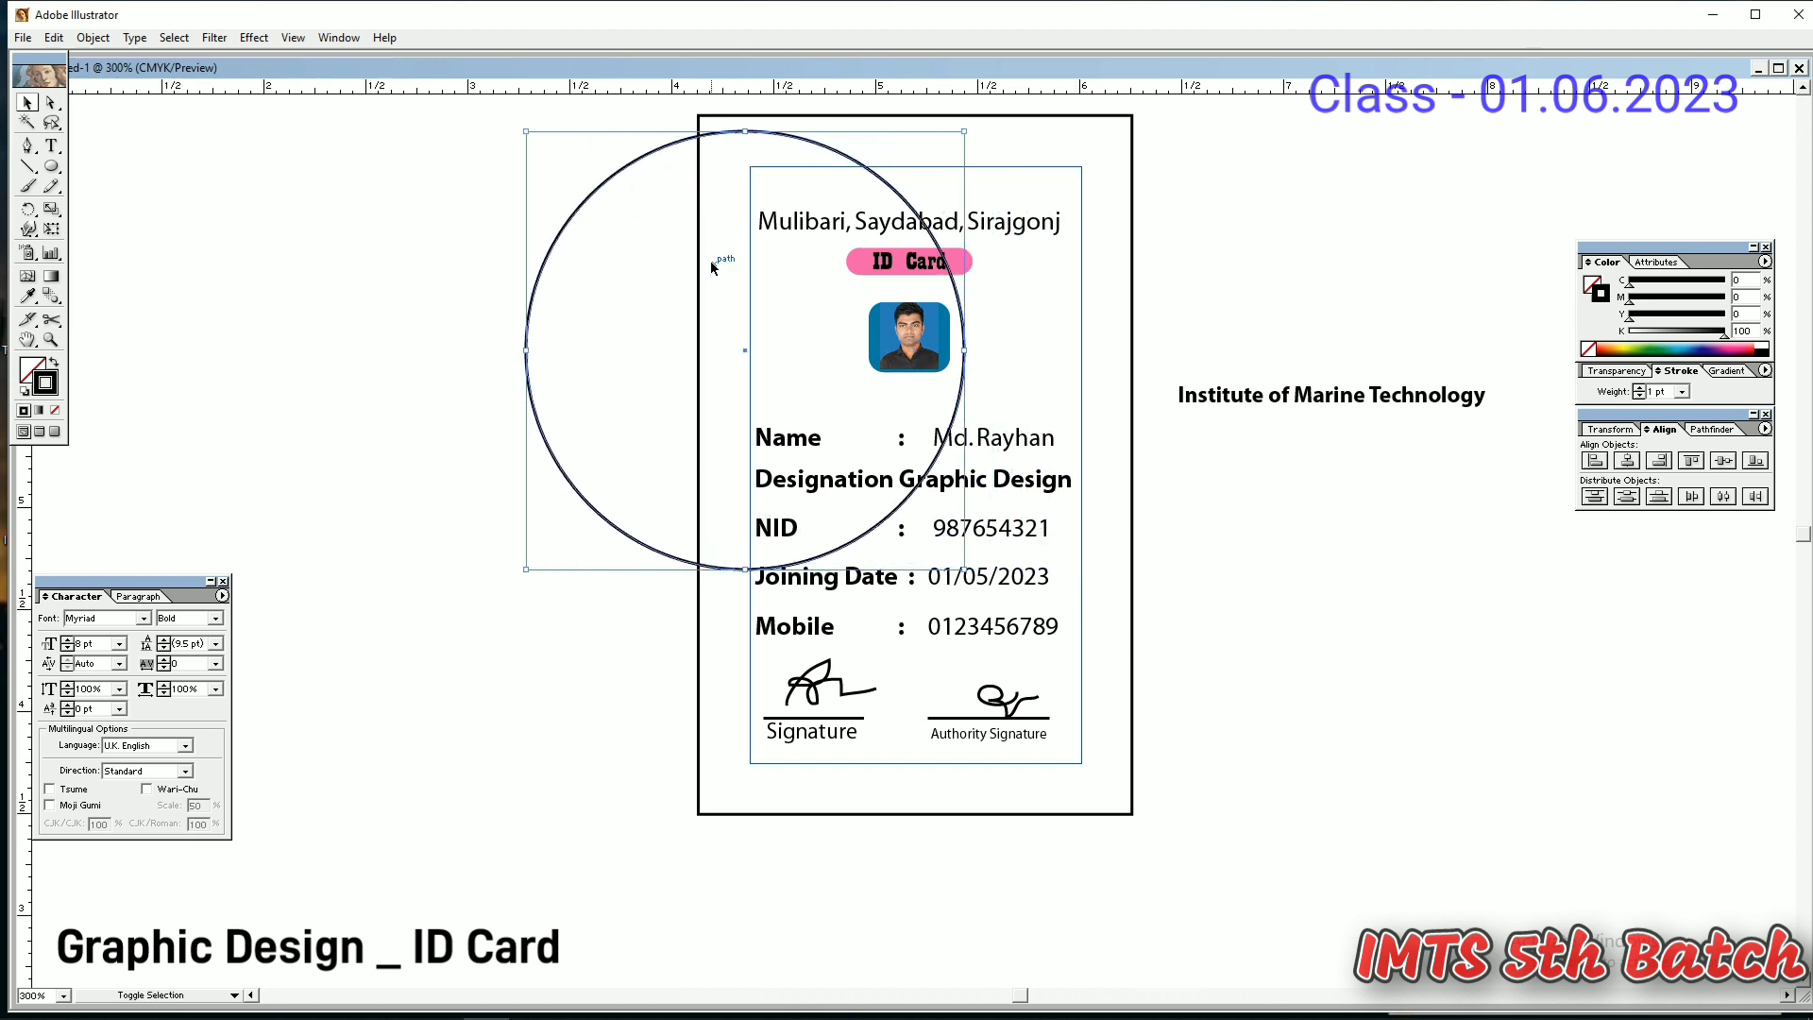
pyautogui.click(51, 102)
pyautogui.moveTo(450, 791); pyautogui.dragTo(470, 487)
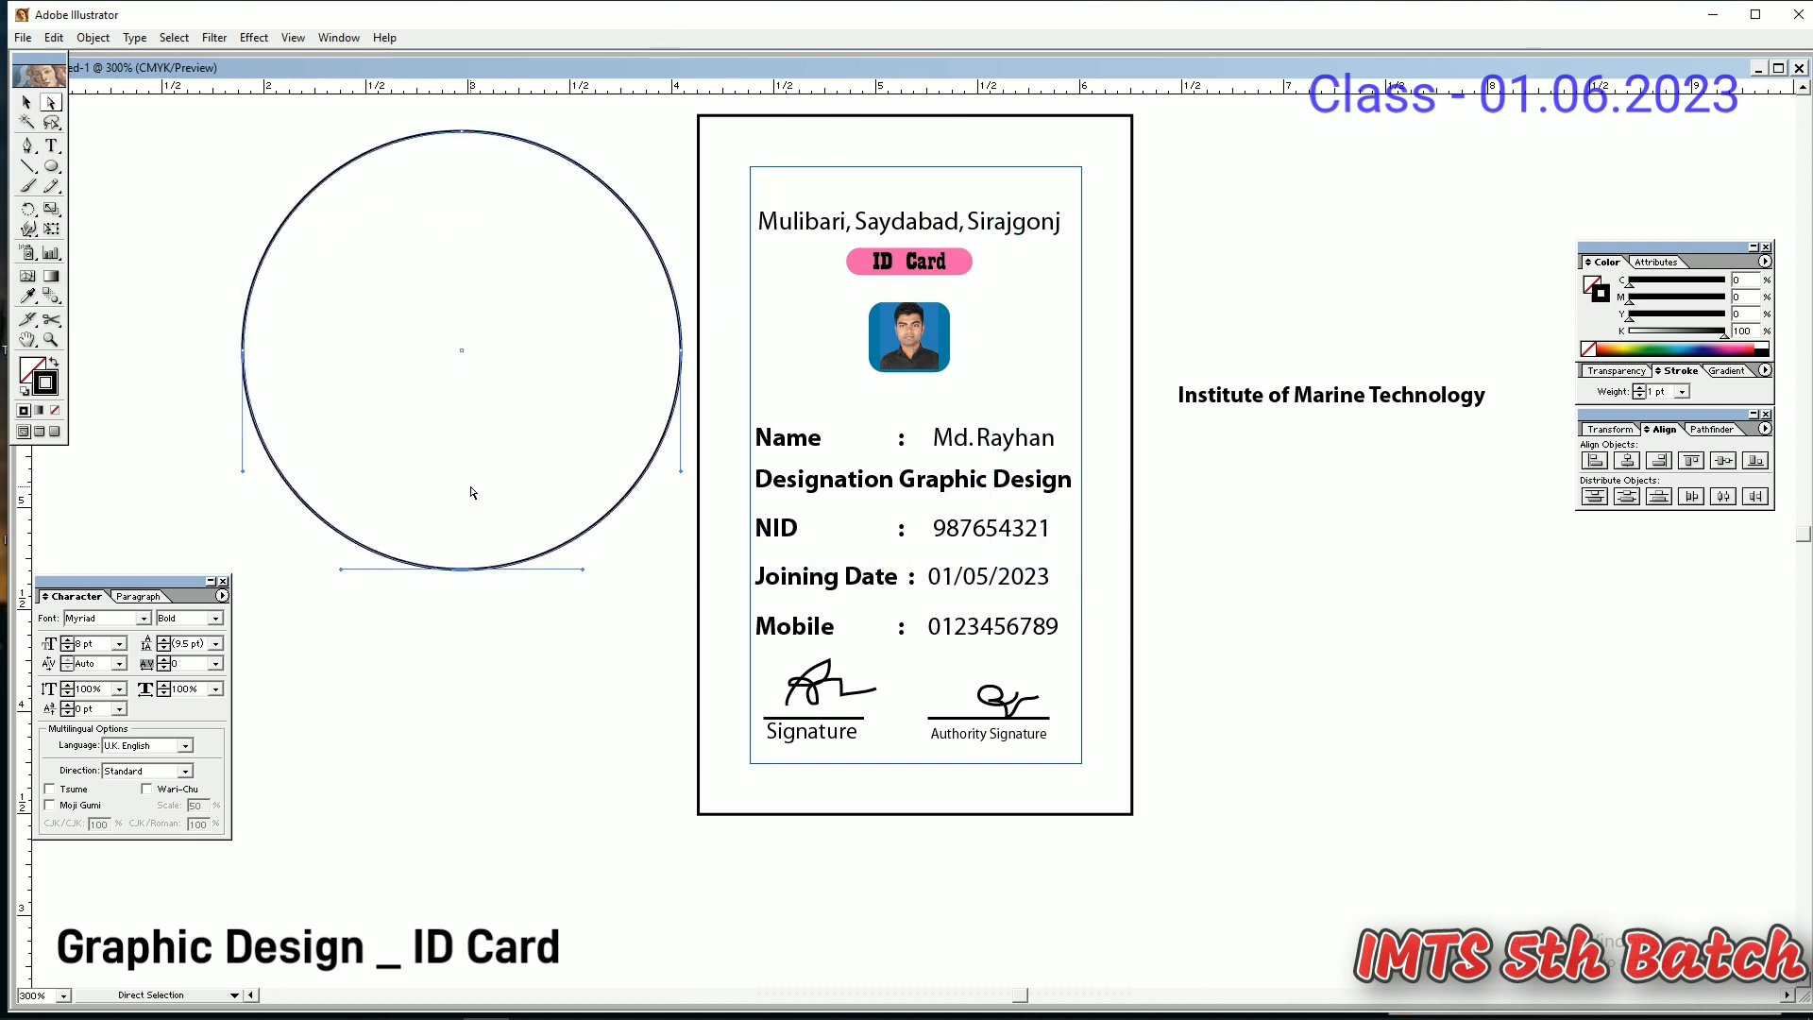
pyautogui.press('Delete')
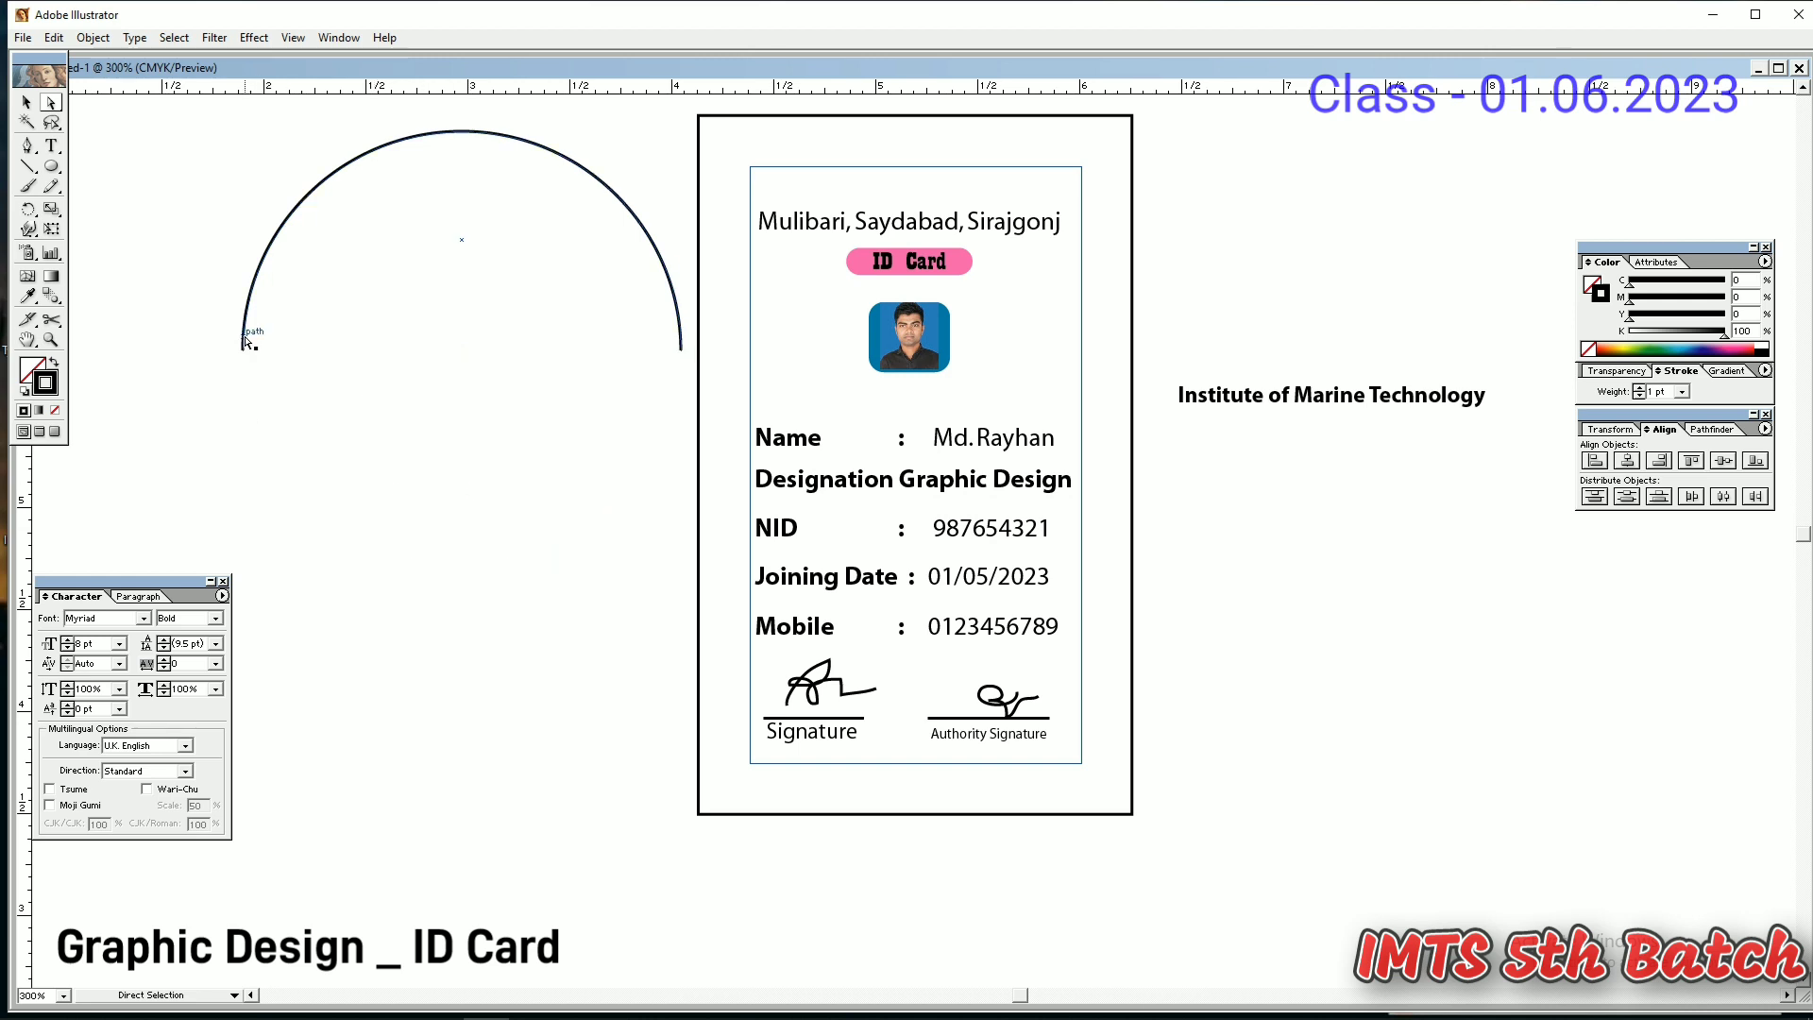
# - Make the arc a text path and delete the straight 'Institute of Marine Technology' title text
pyautogui.press('t')
pyautogui.click(245, 341)
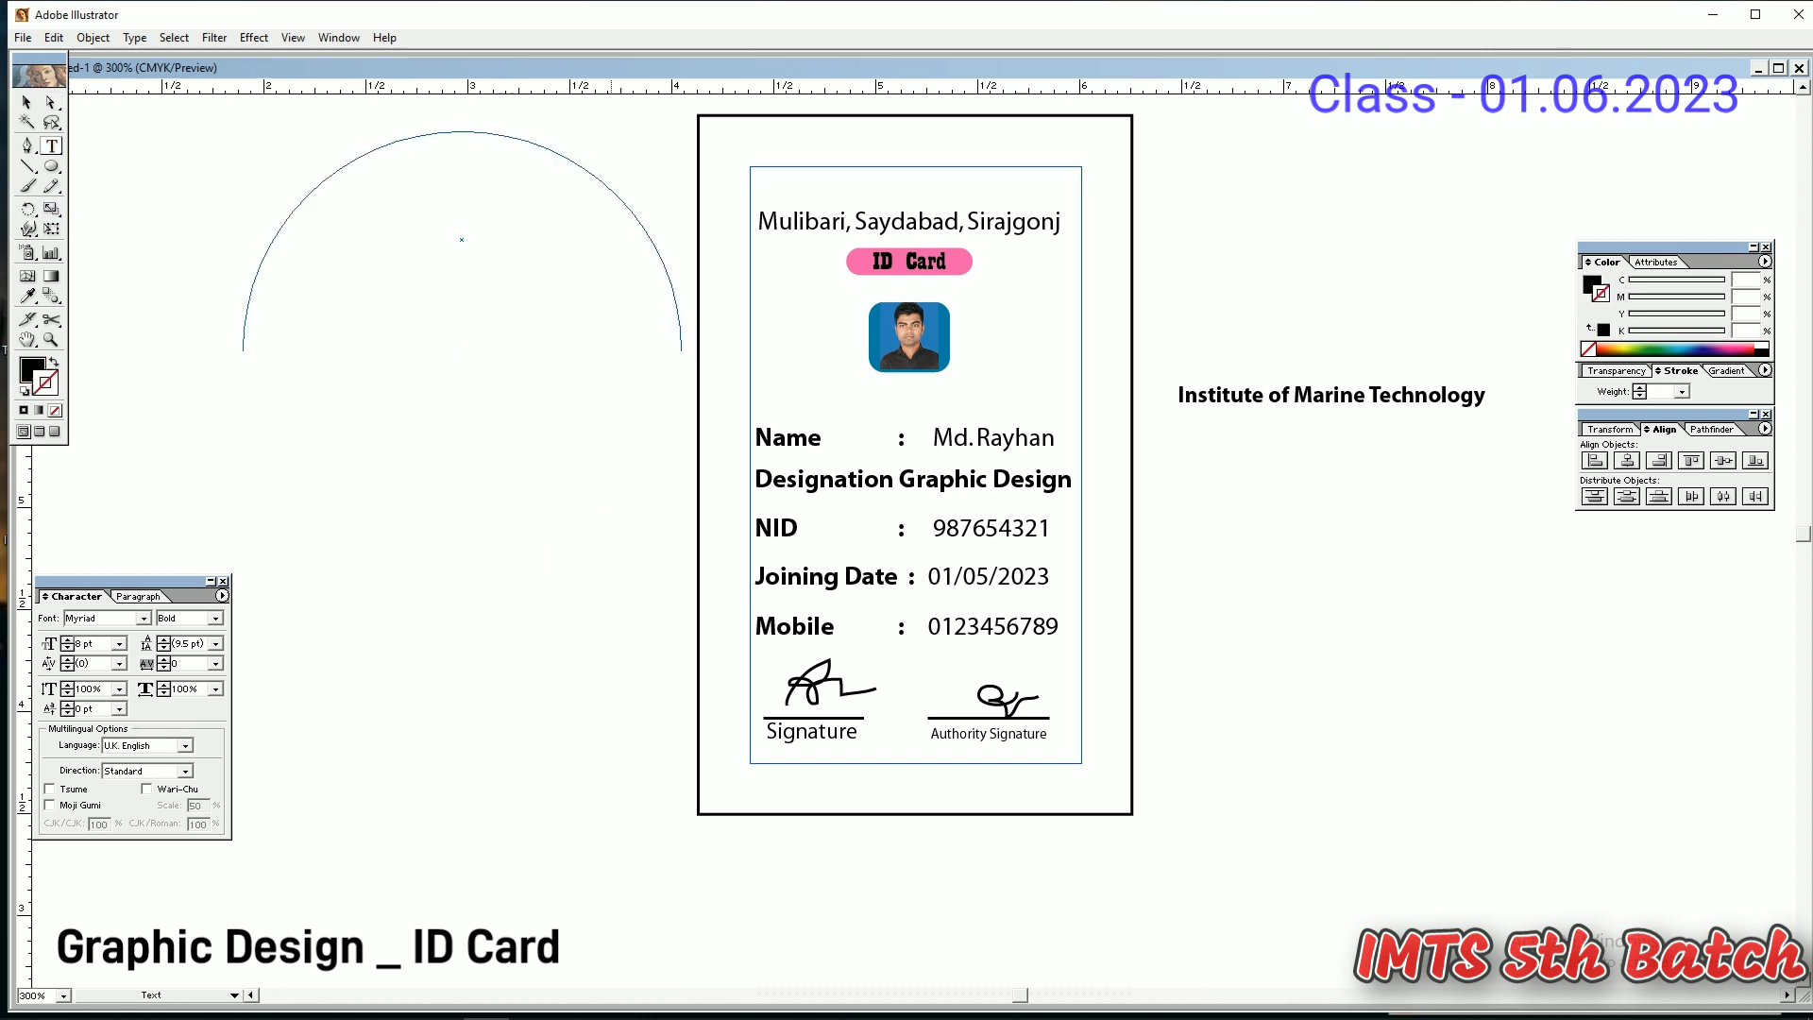
pyautogui.click(1484, 396)
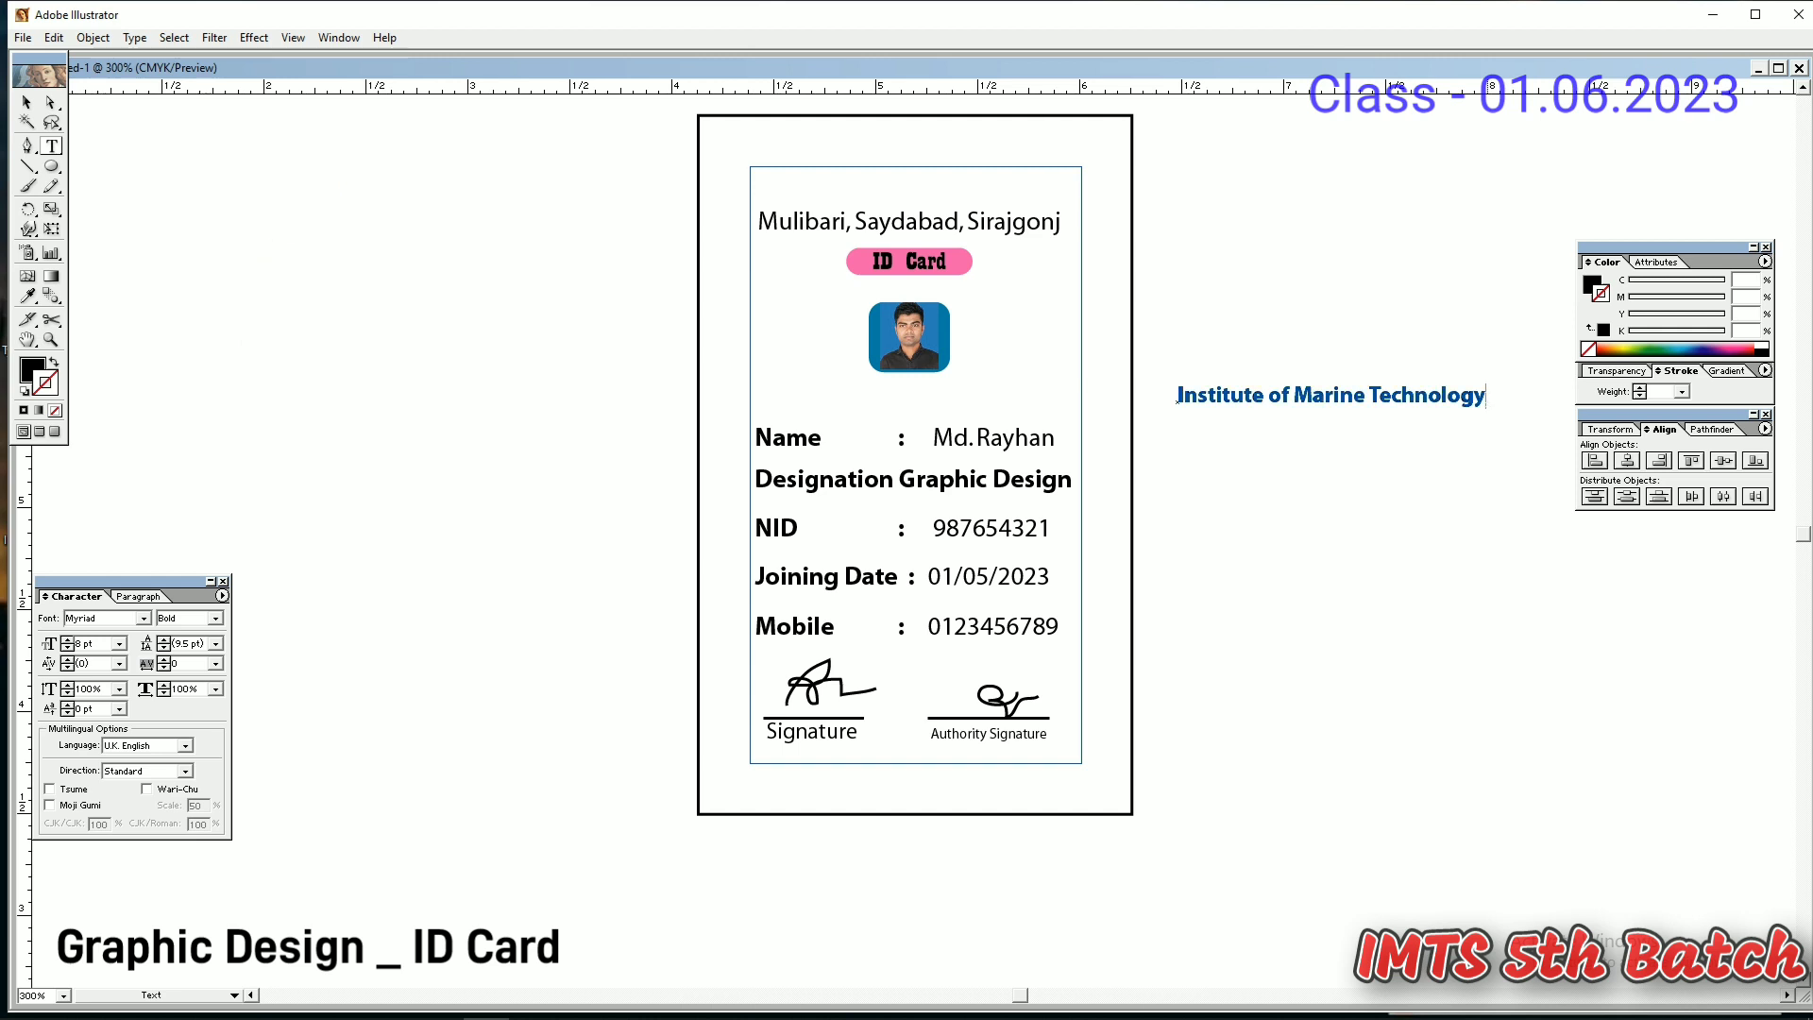
pyautogui.moveTo(1484, 396); pyautogui.dragTo(1177, 400)
pyautogui.hotkey('ctrl', 'c')
pyautogui.press('BackSpace')
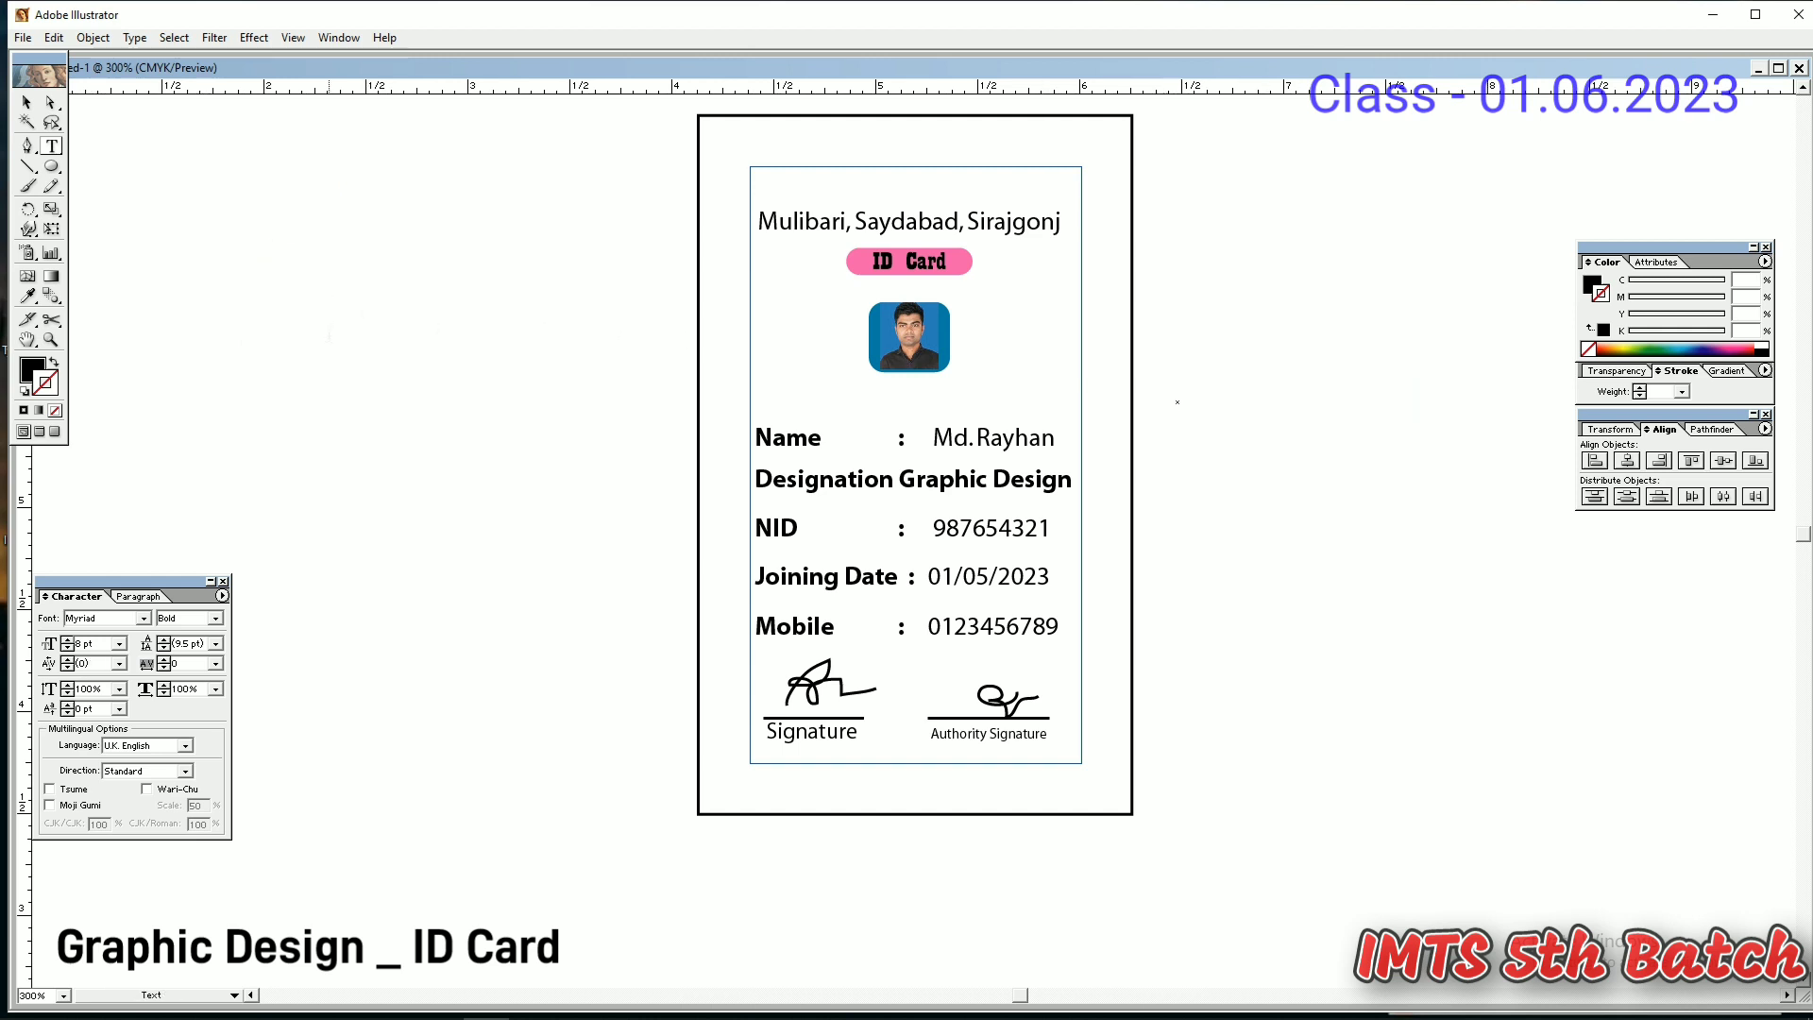
pyautogui.click(26, 104)
pyautogui.hotkey('ctrl', 'z')
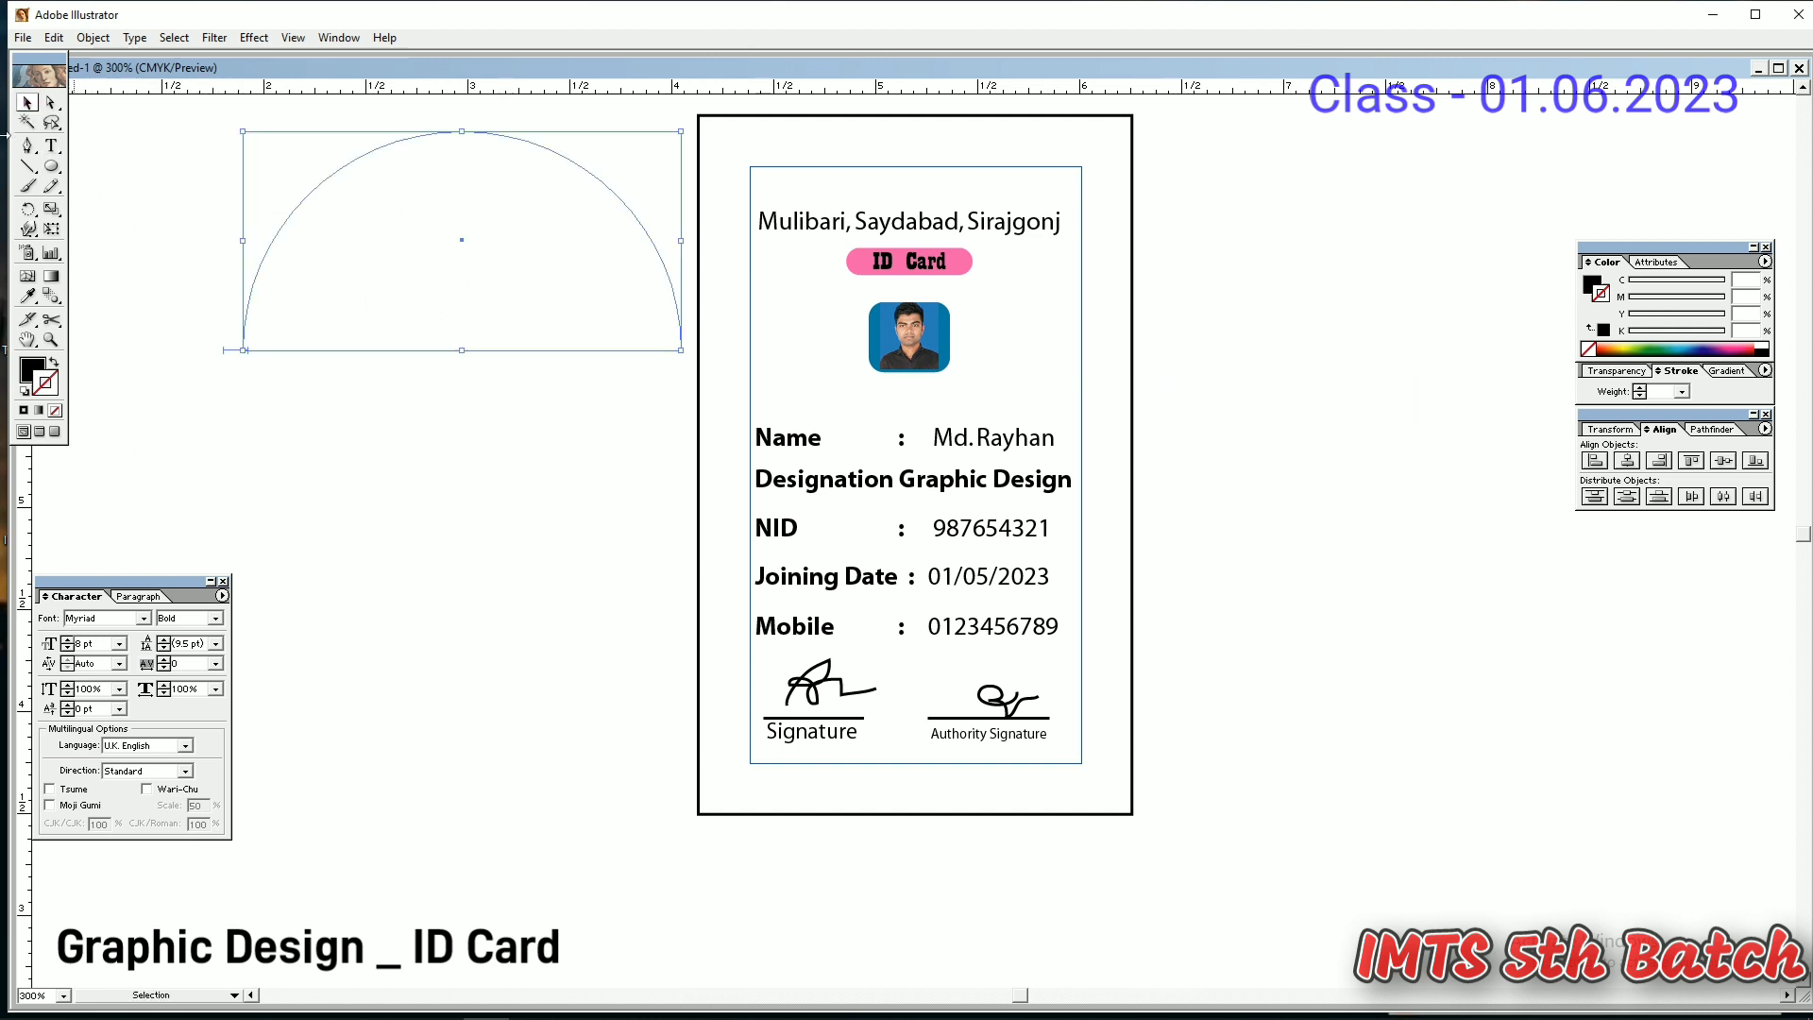
# - Paste 'Institute of Marine Technology' along the arc and try font sizes from 16 pt down to 10 pt
pyautogui.click(51, 146)
pyautogui.click(243, 346)
pyautogui.hotkey('ctrl', 'v')
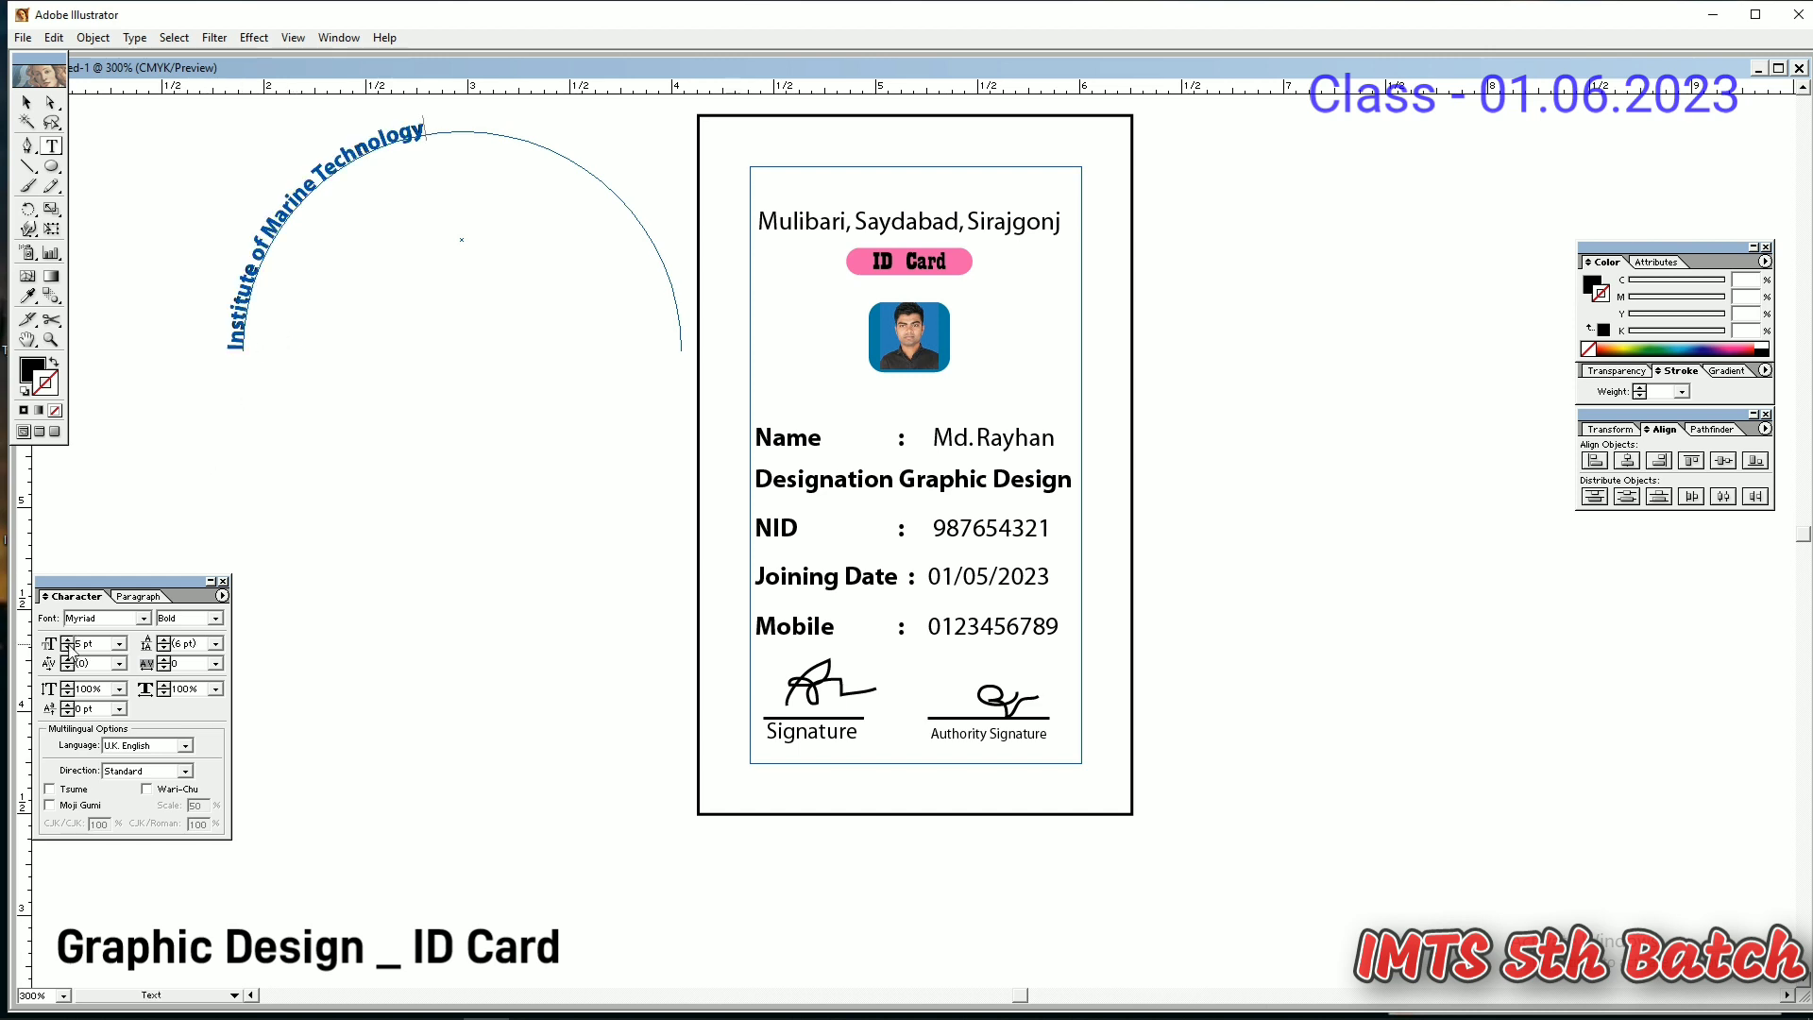
pyautogui.click(69, 640)
pyautogui.click(27, 103)
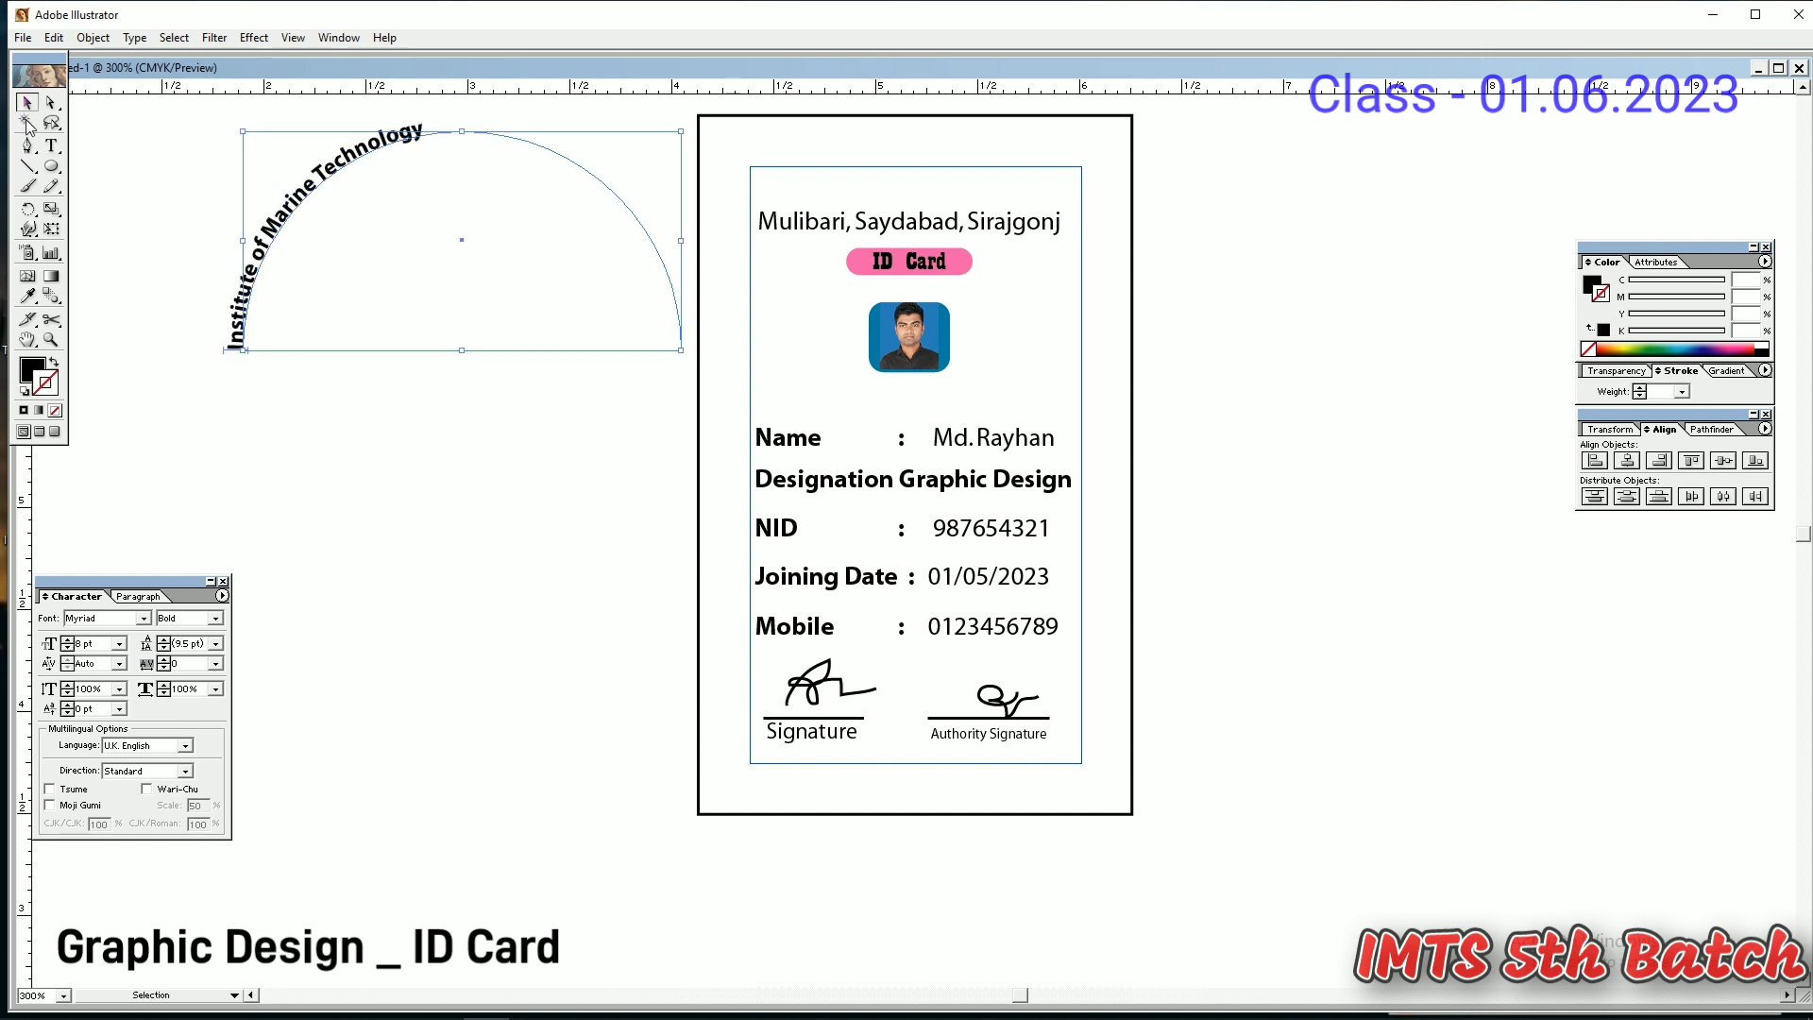
pyautogui.click(69, 641)
pyautogui.click(69, 641)
pyautogui.click(69, 641)
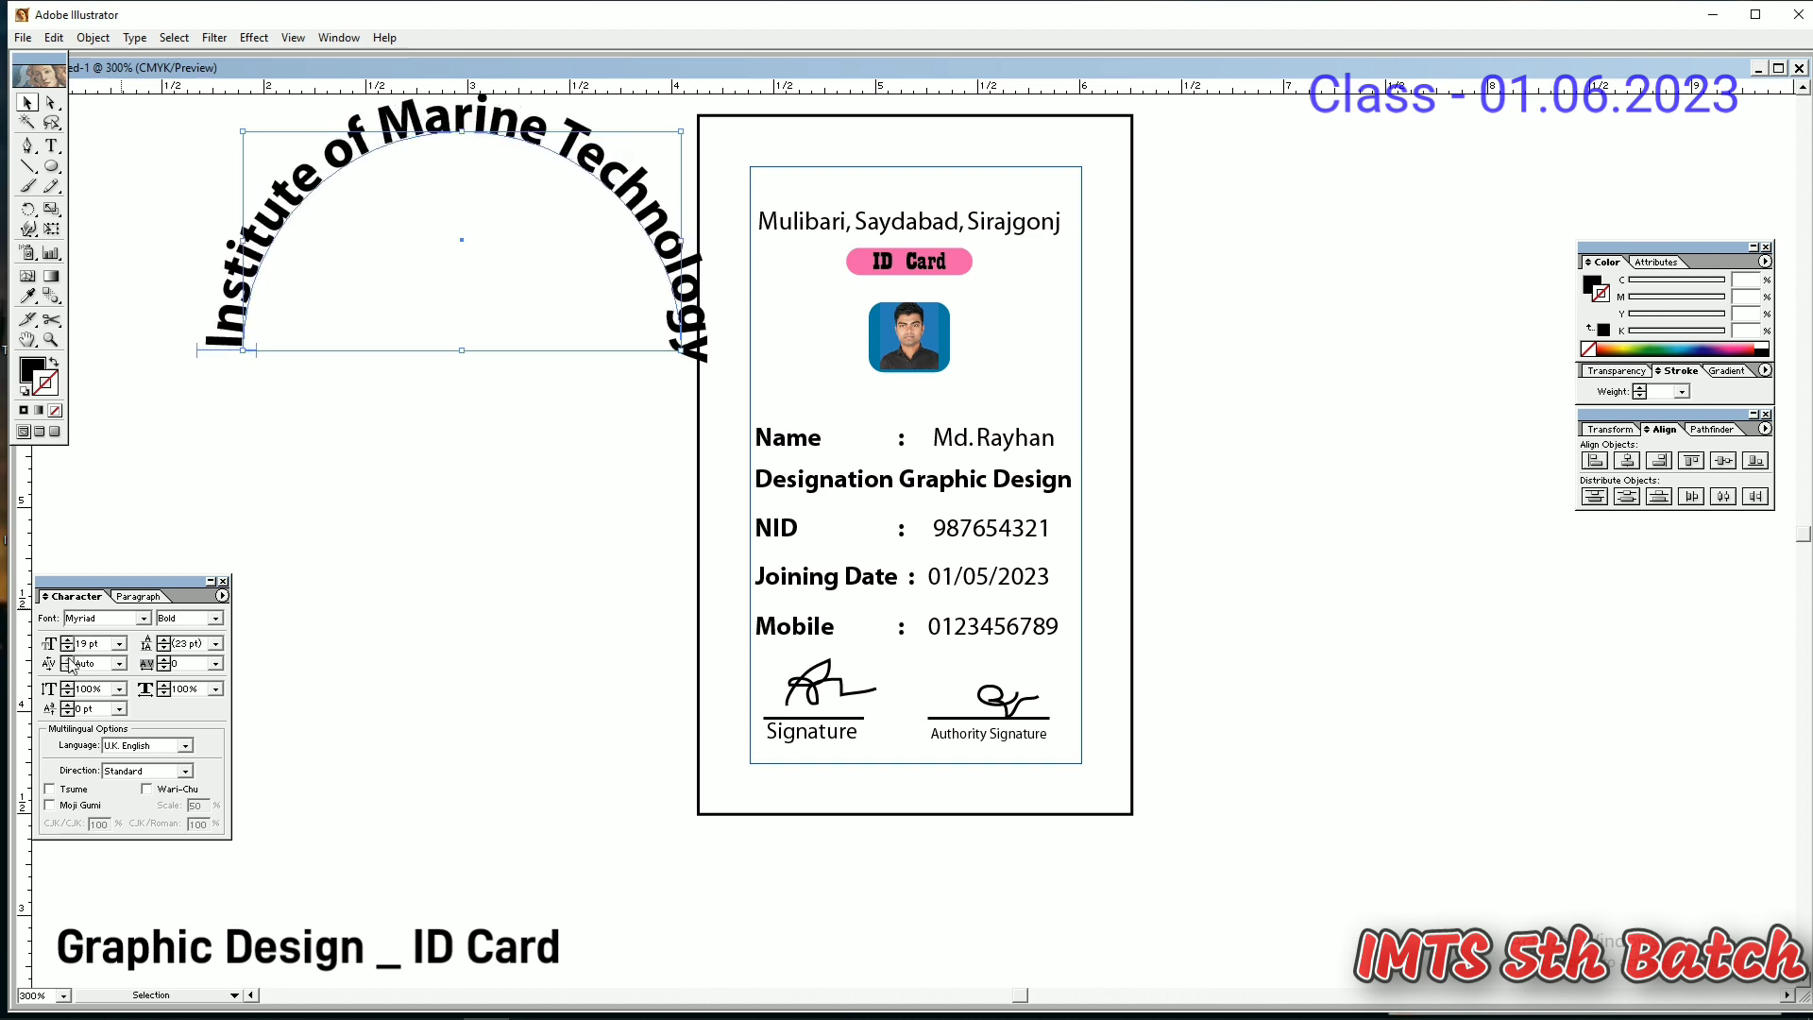
pyautogui.click(69, 648)
pyautogui.click(69, 648)
# - Rescale and shift the arc title, settling its font size at 8 pt
pyautogui.moveTo(681, 351); pyautogui.dragTo(548, 399)
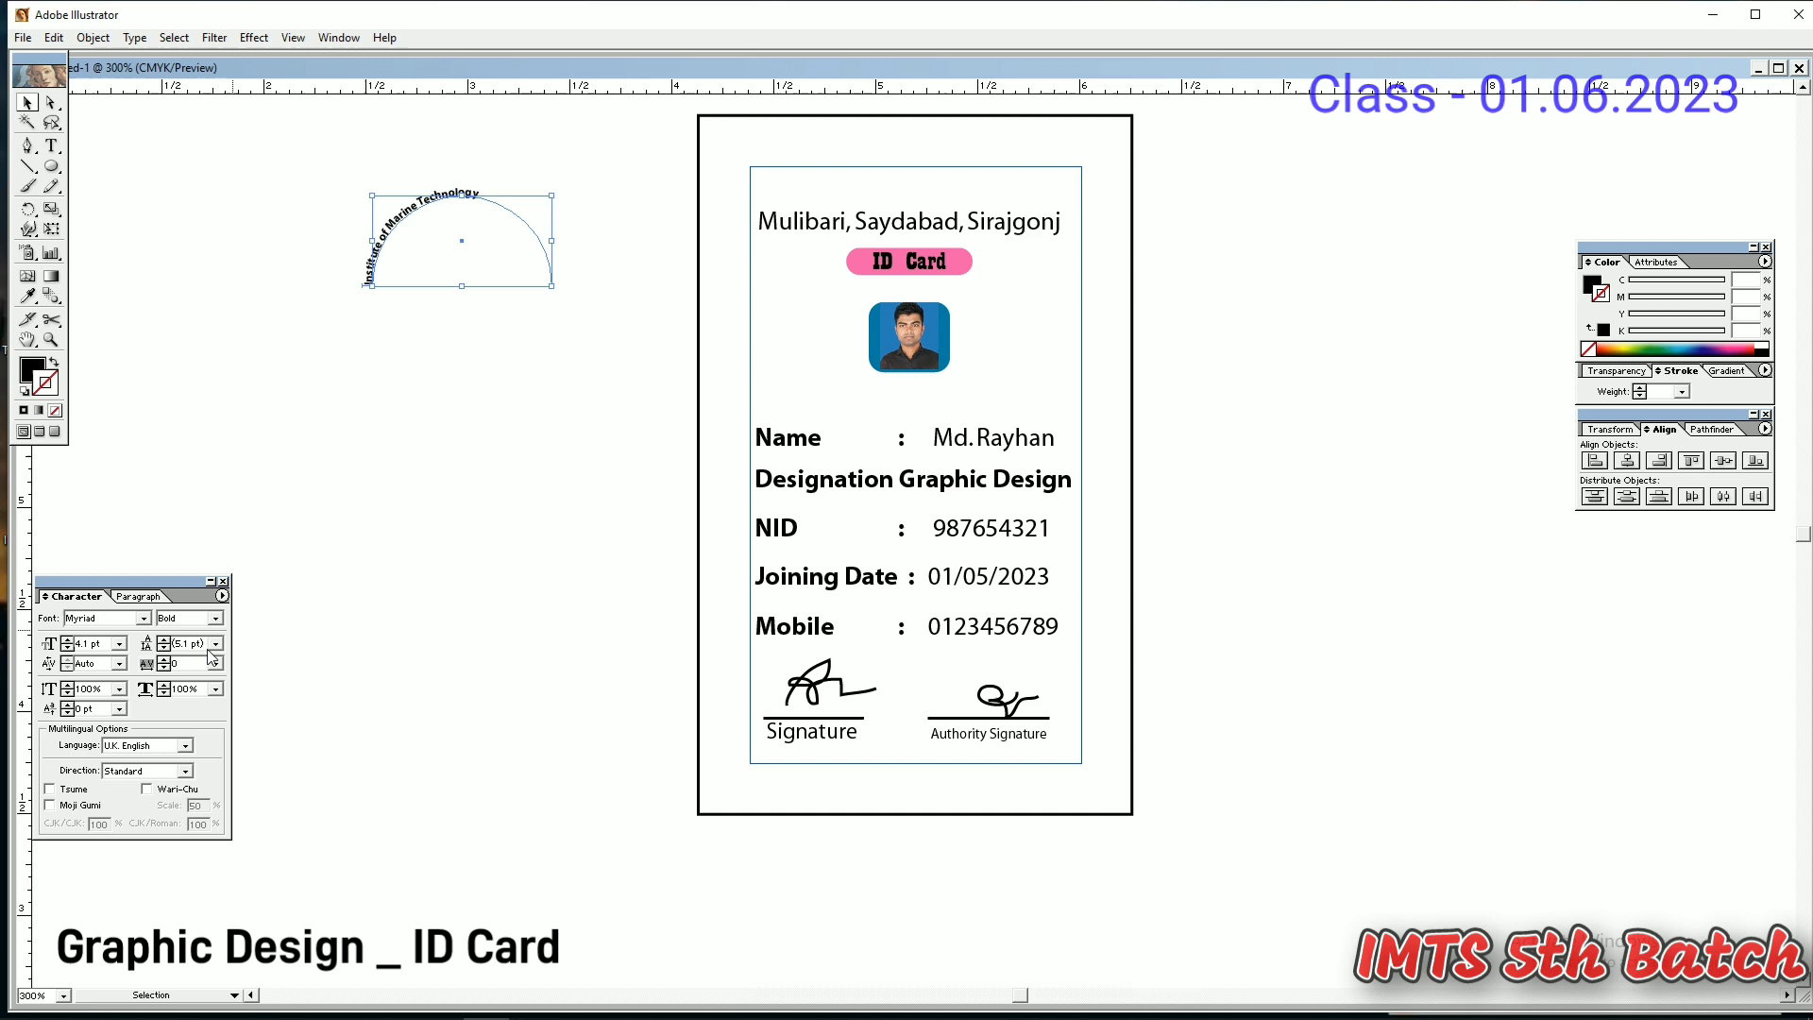
pyautogui.click(70, 640)
pyautogui.click(70, 641)
pyautogui.click(70, 640)
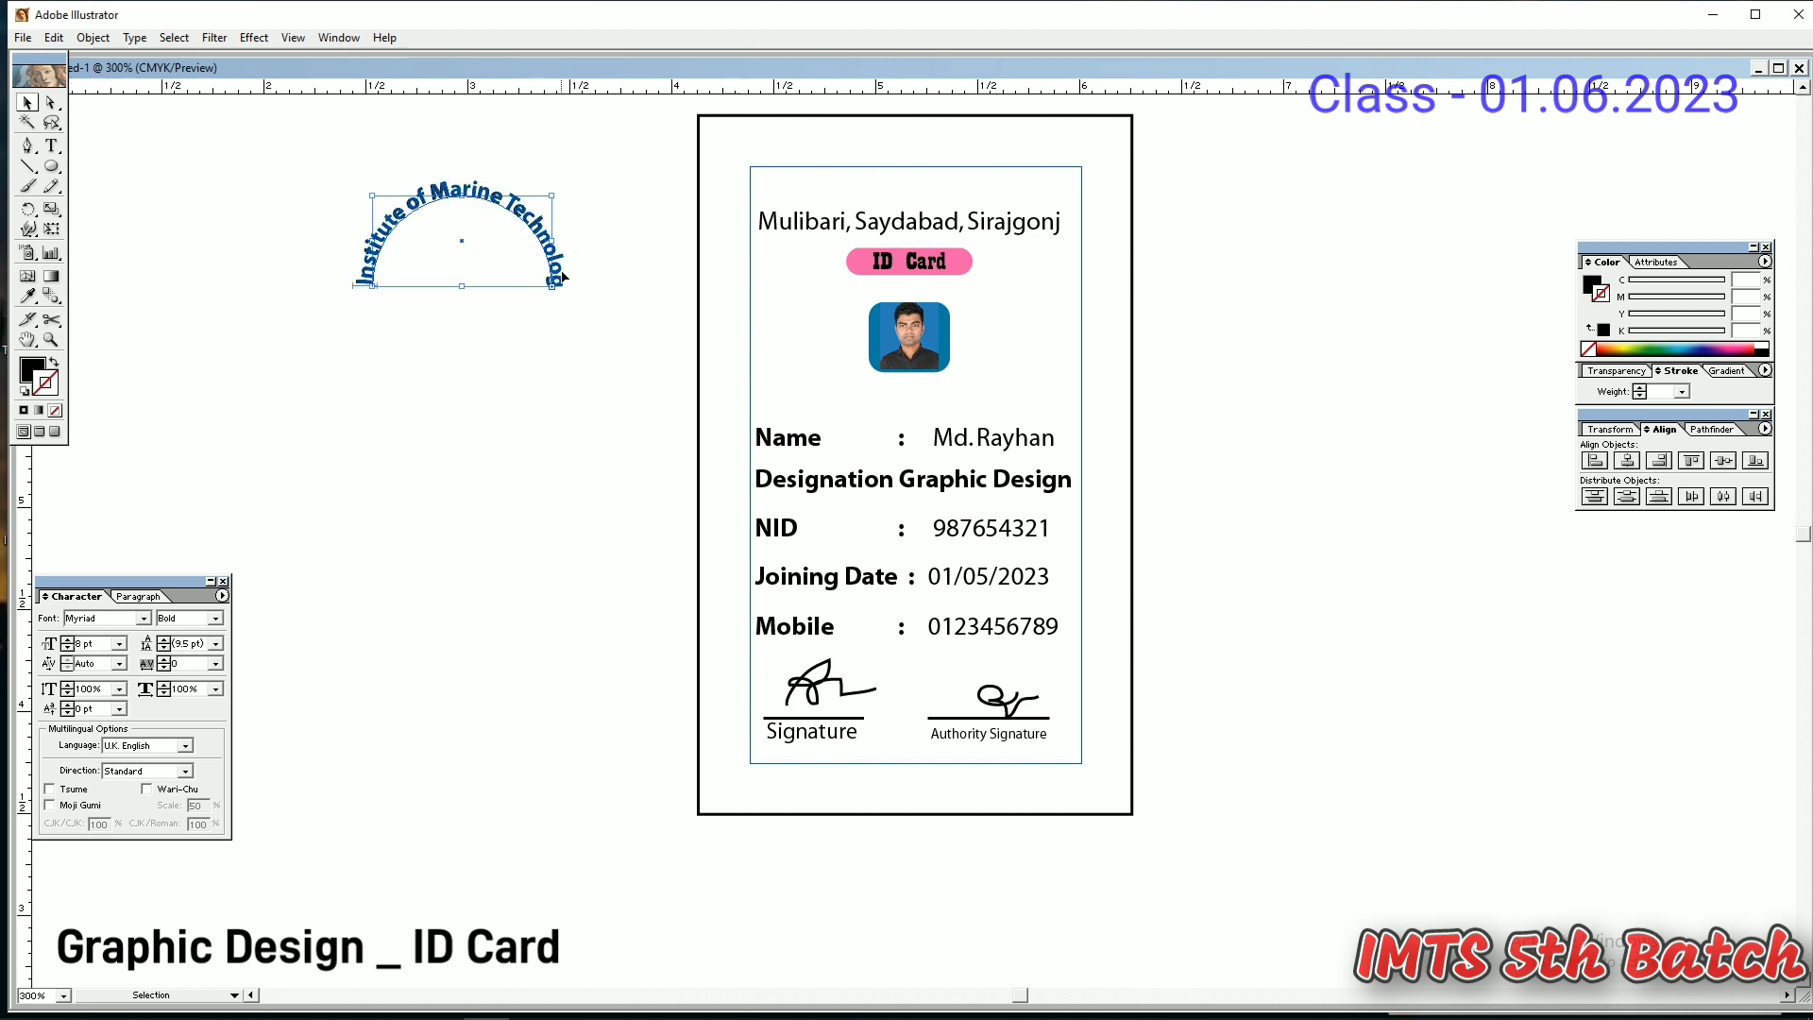
pyautogui.moveTo(557, 245); pyautogui.dragTo(640, 245)
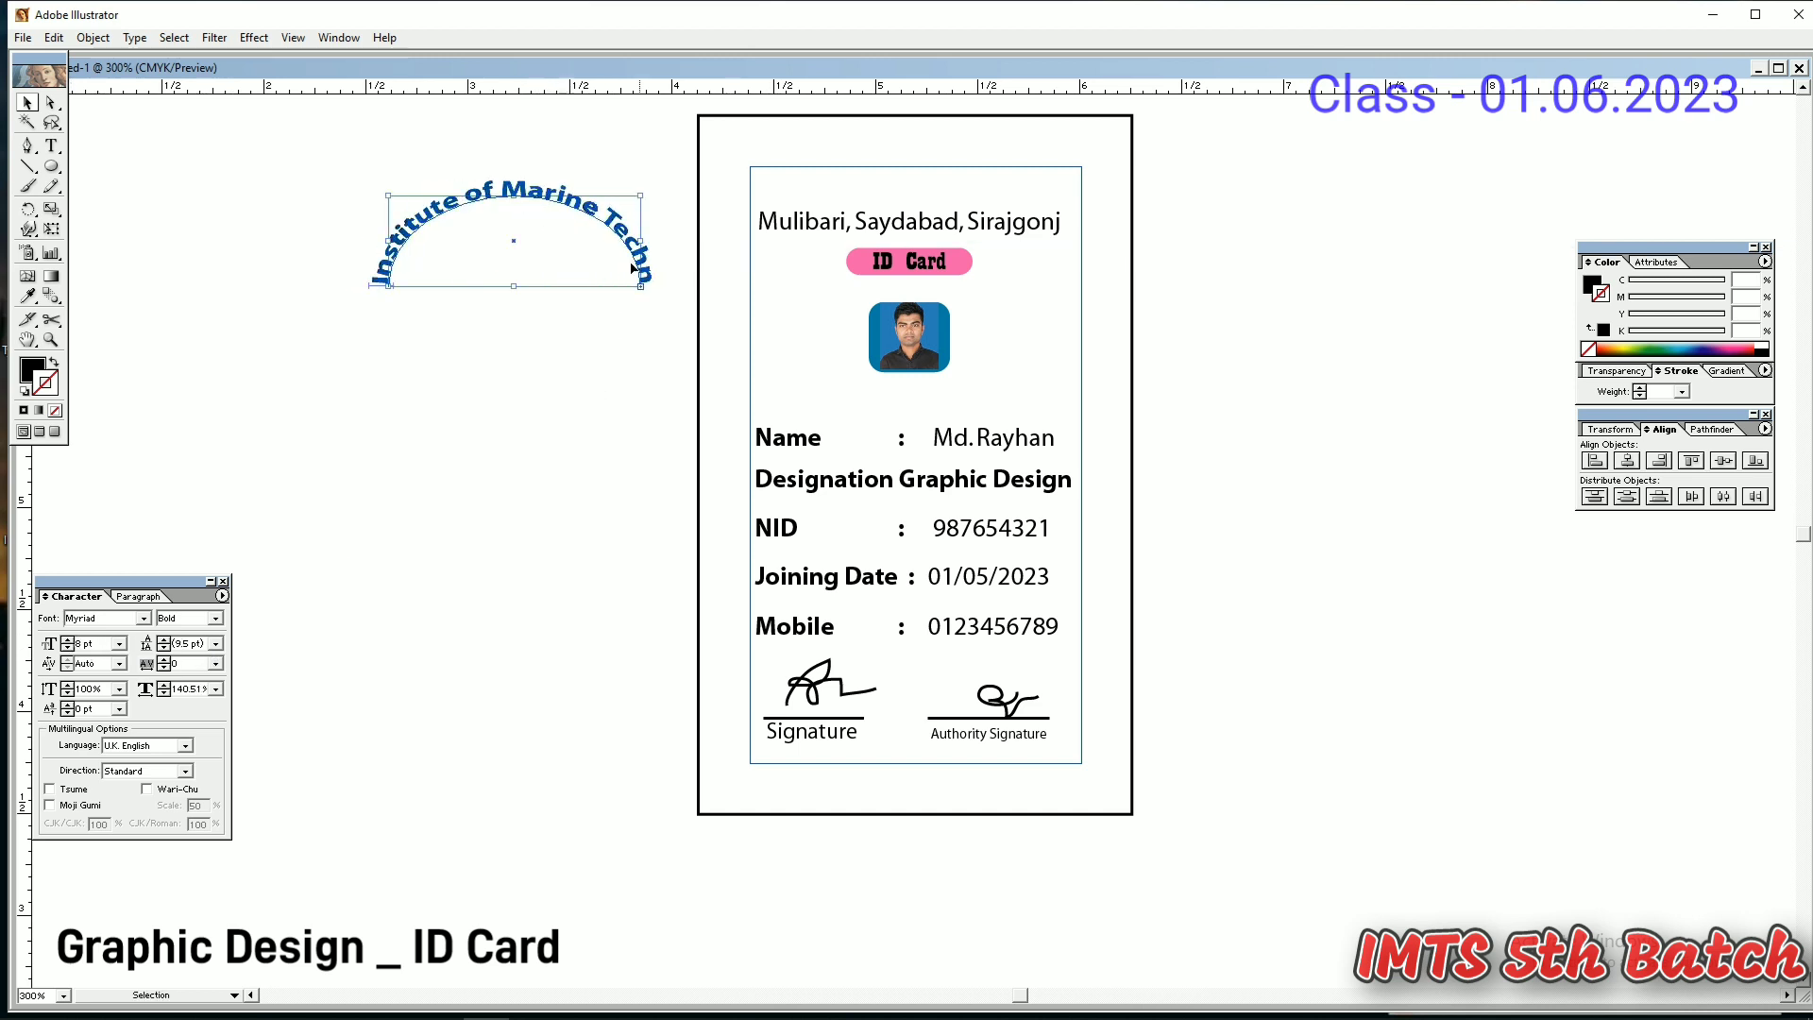
pyautogui.click(68, 646)
pyautogui.click(68, 647)
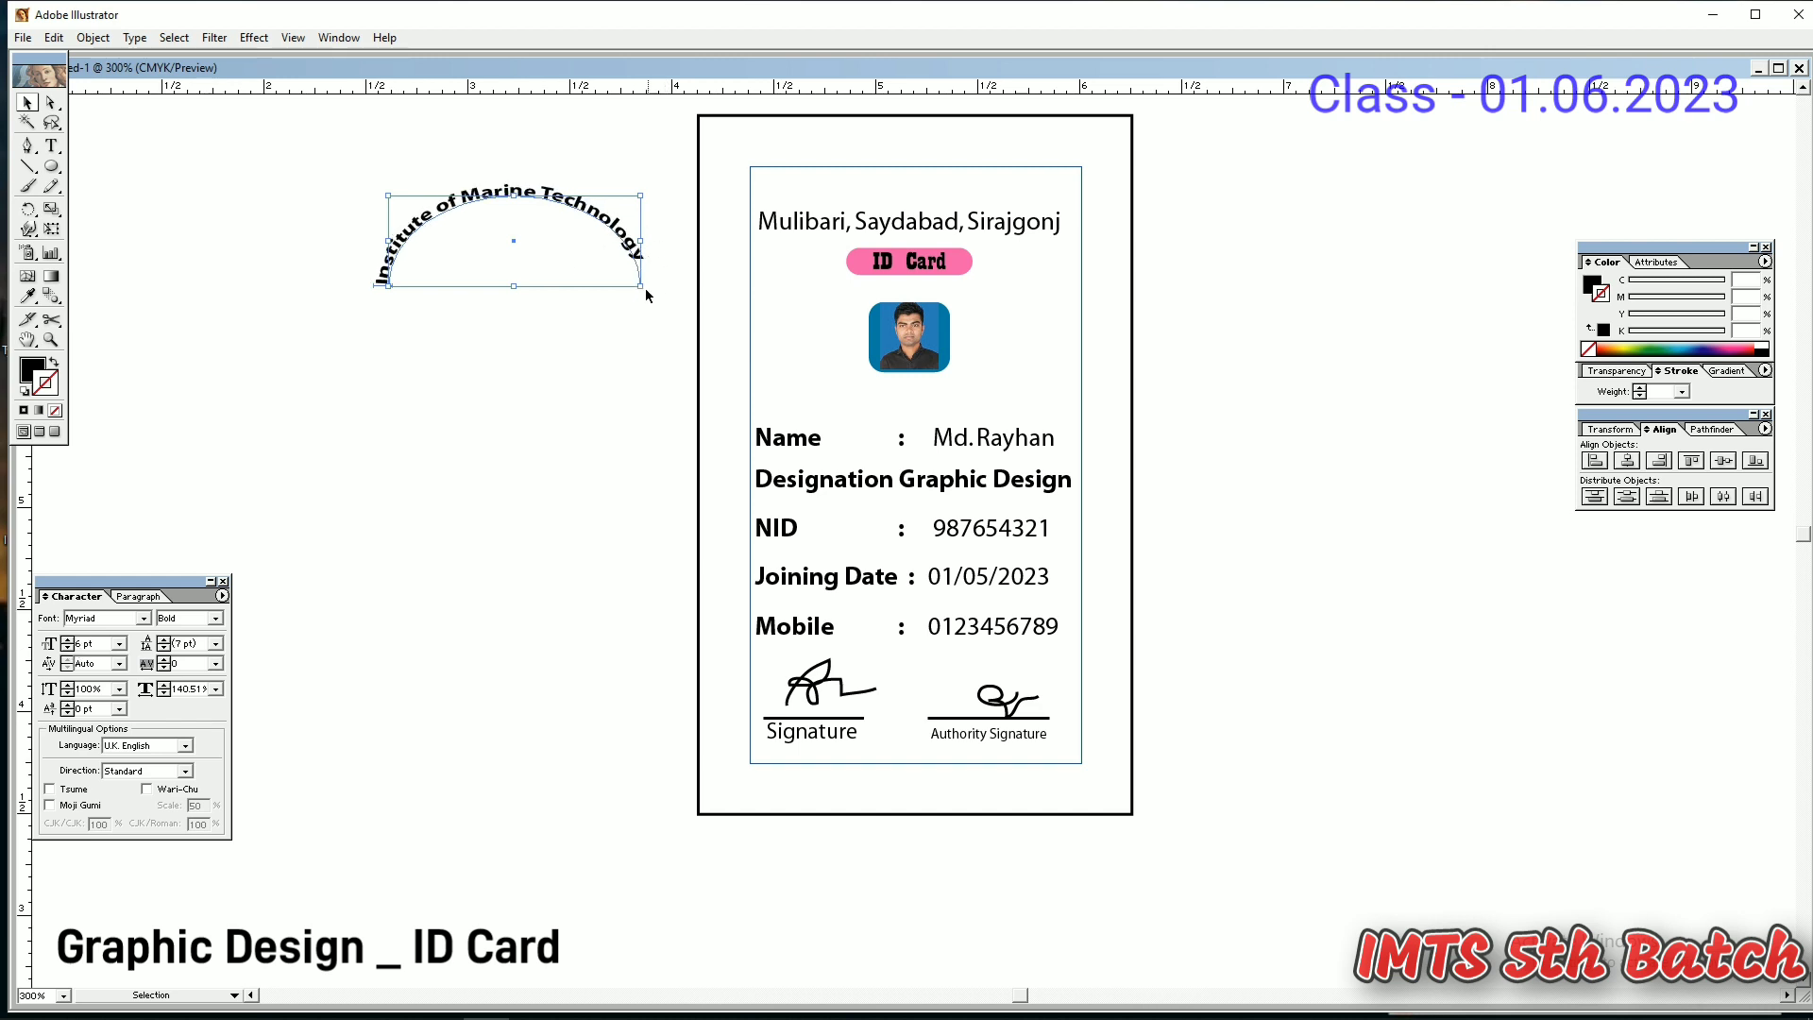
pyautogui.moveTo(640, 288); pyautogui.dragTo(658, 302)
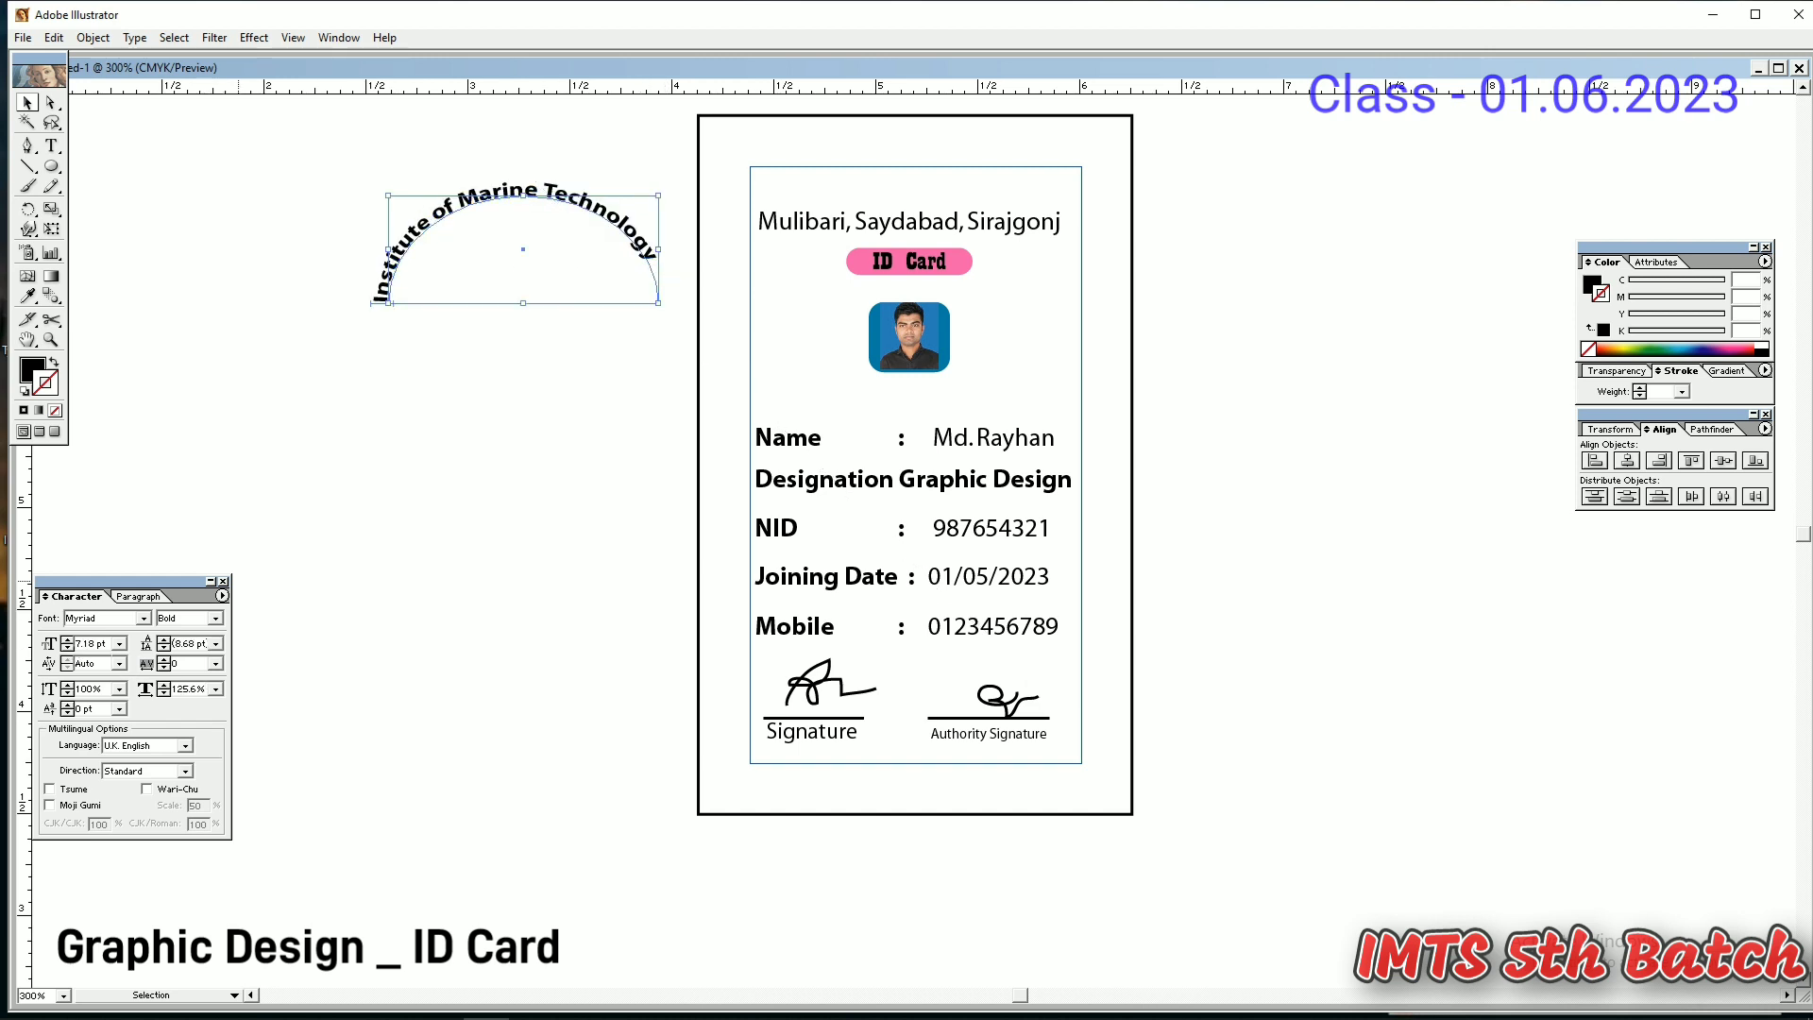
pyautogui.click(68, 639)
# - Move the arched title onto the card's top, stretch it wider and set it to 7 pt
pyautogui.moveTo(620, 223); pyautogui.dragTo(1006, 174)
pyautogui.moveTo(774, 198); pyautogui.dragTo(722, 200)
pyautogui.moveTo(1047, 205); pyautogui.dragTo(1105, 201)
pyautogui.click(67, 649)
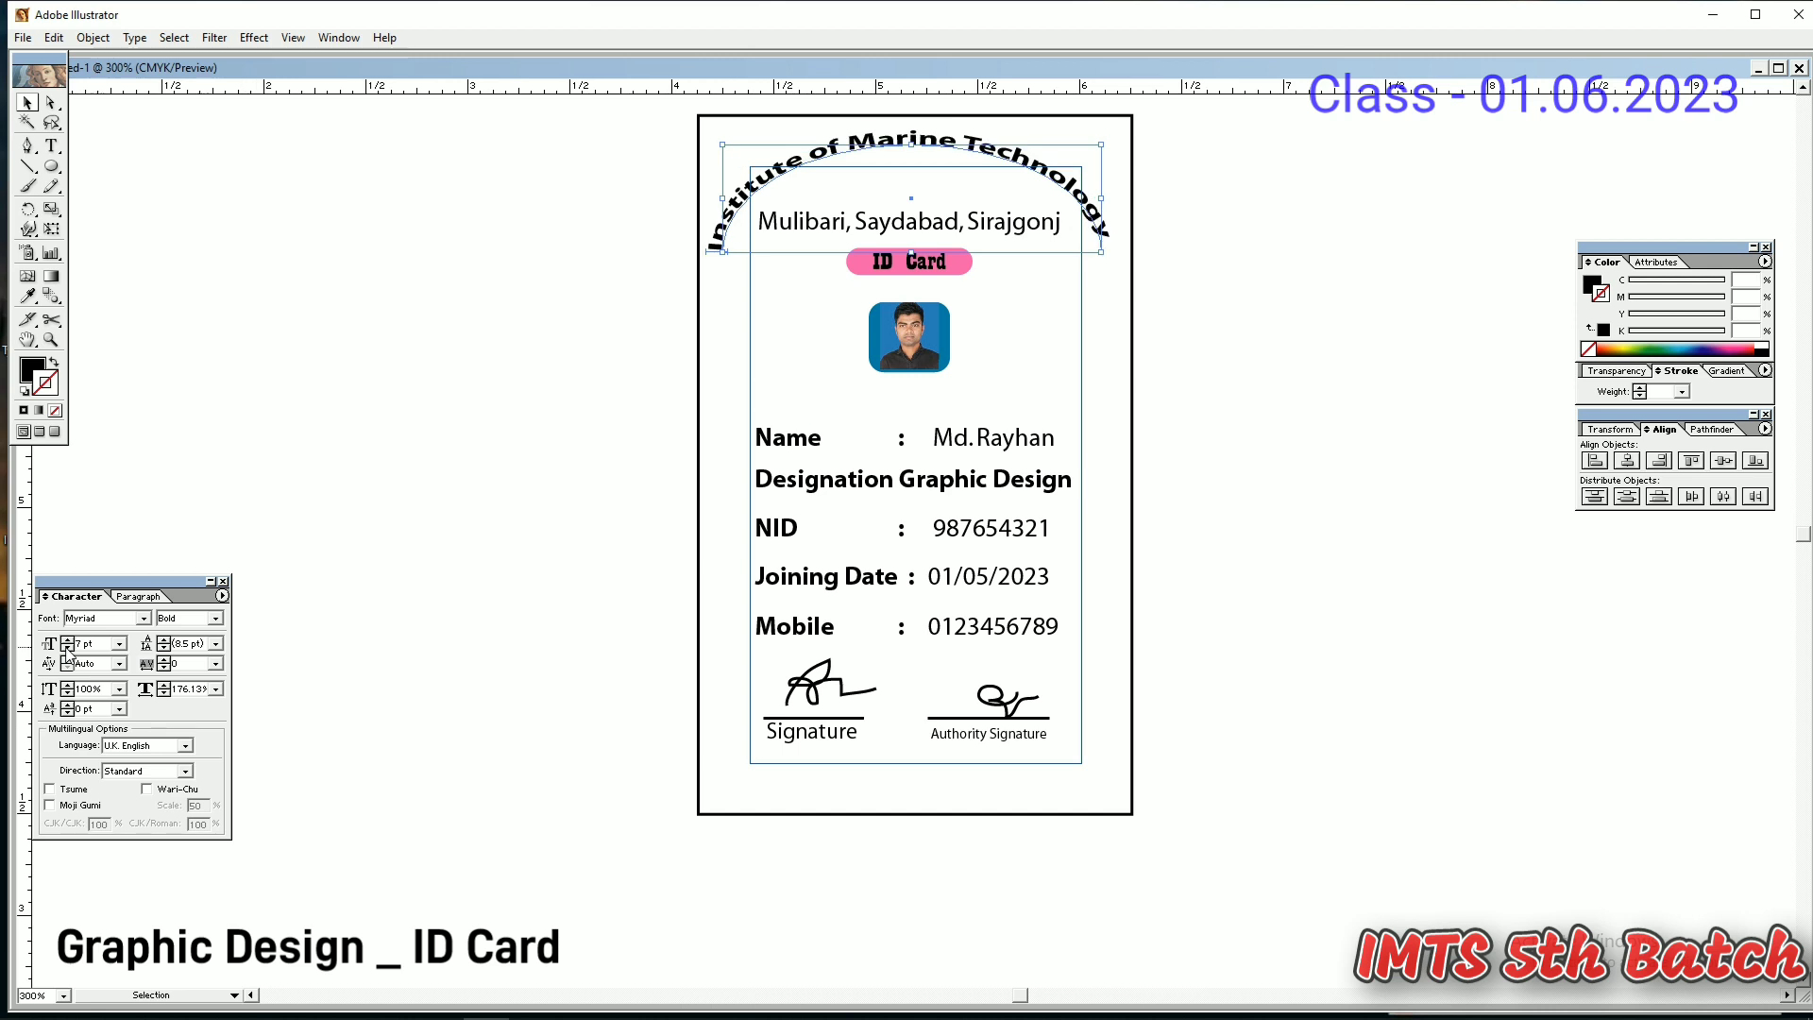
pyautogui.click(1146, 344)
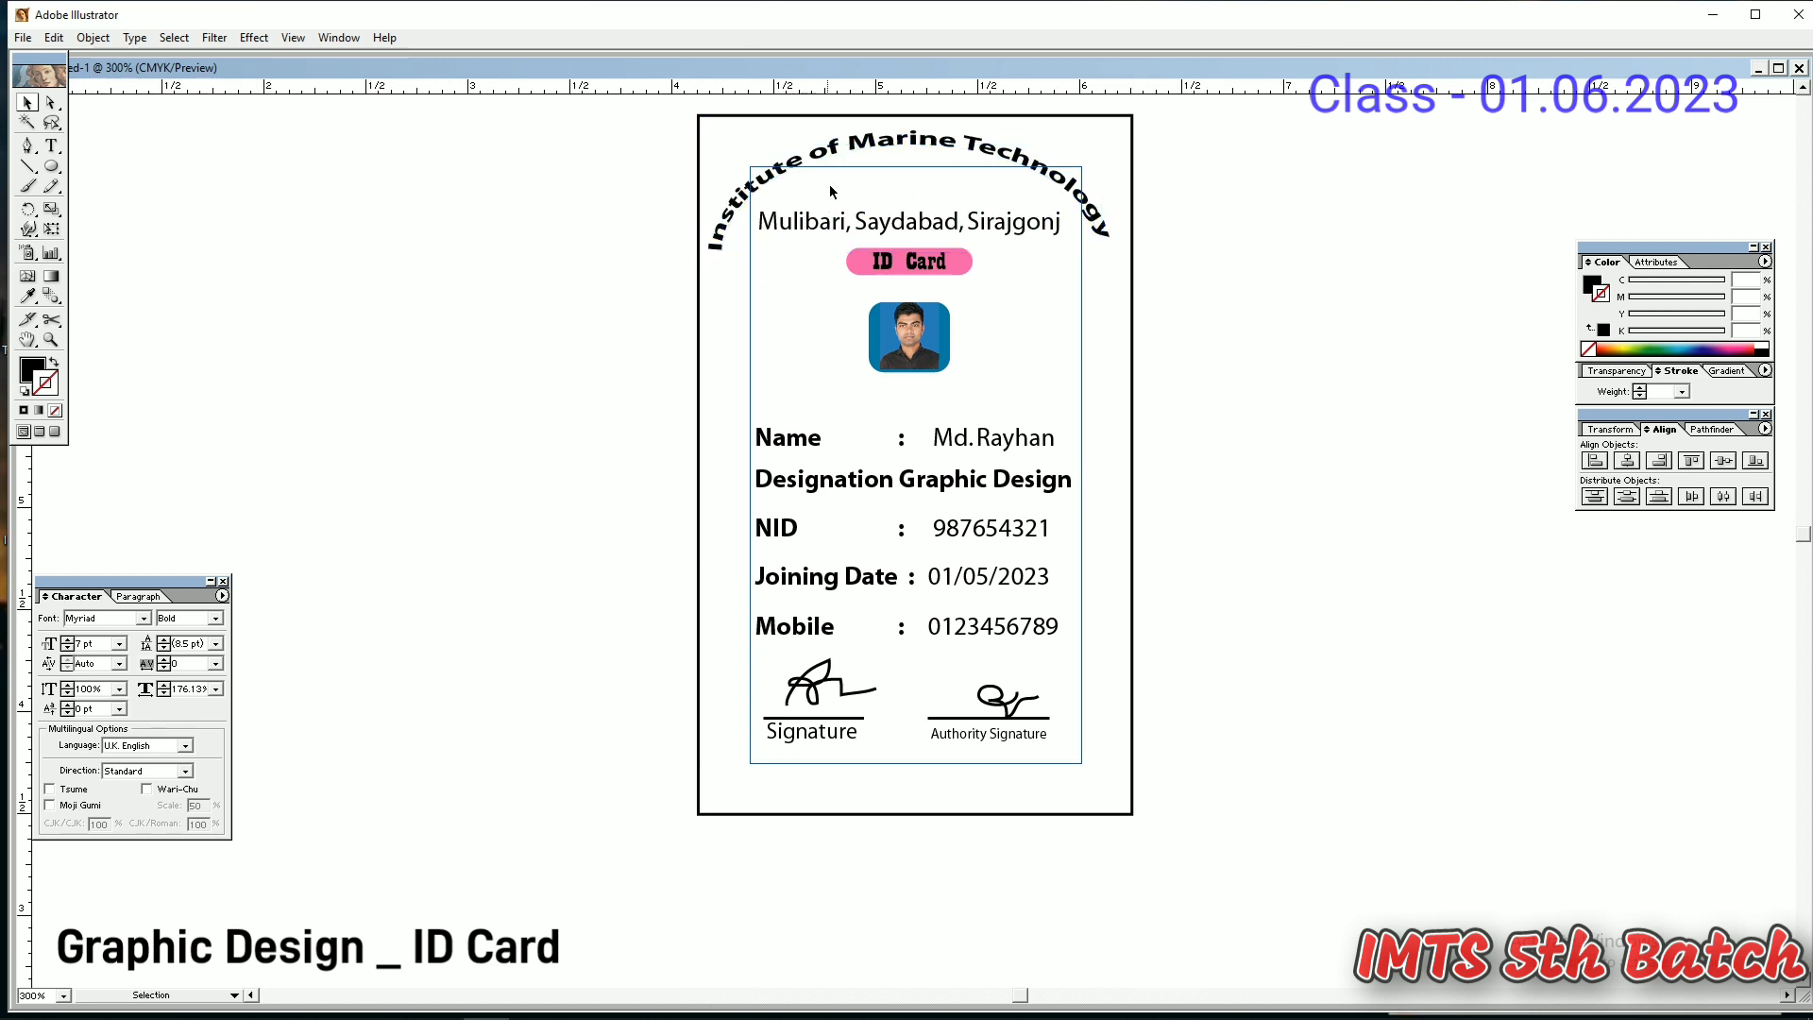
# - Check the arc title, then delete the stray small text object beside the card
pyautogui.click(791, 174)
pyautogui.click(710, 252)
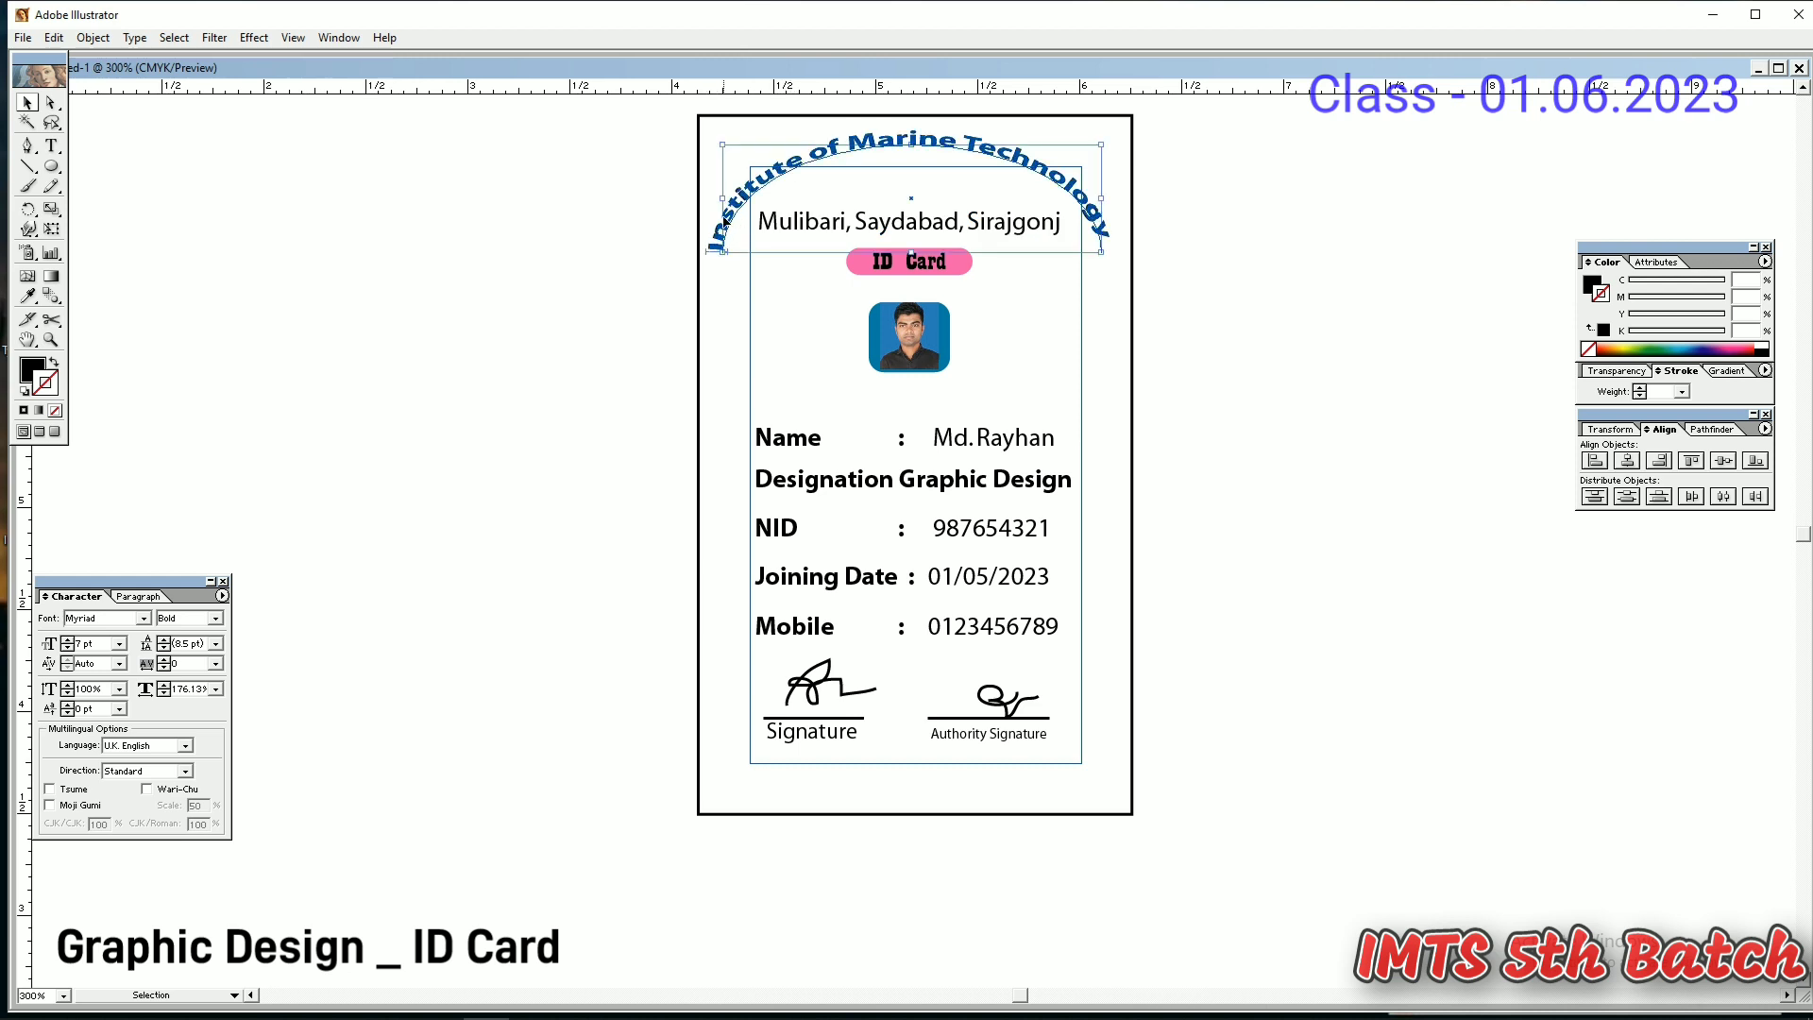
pyautogui.press('t')
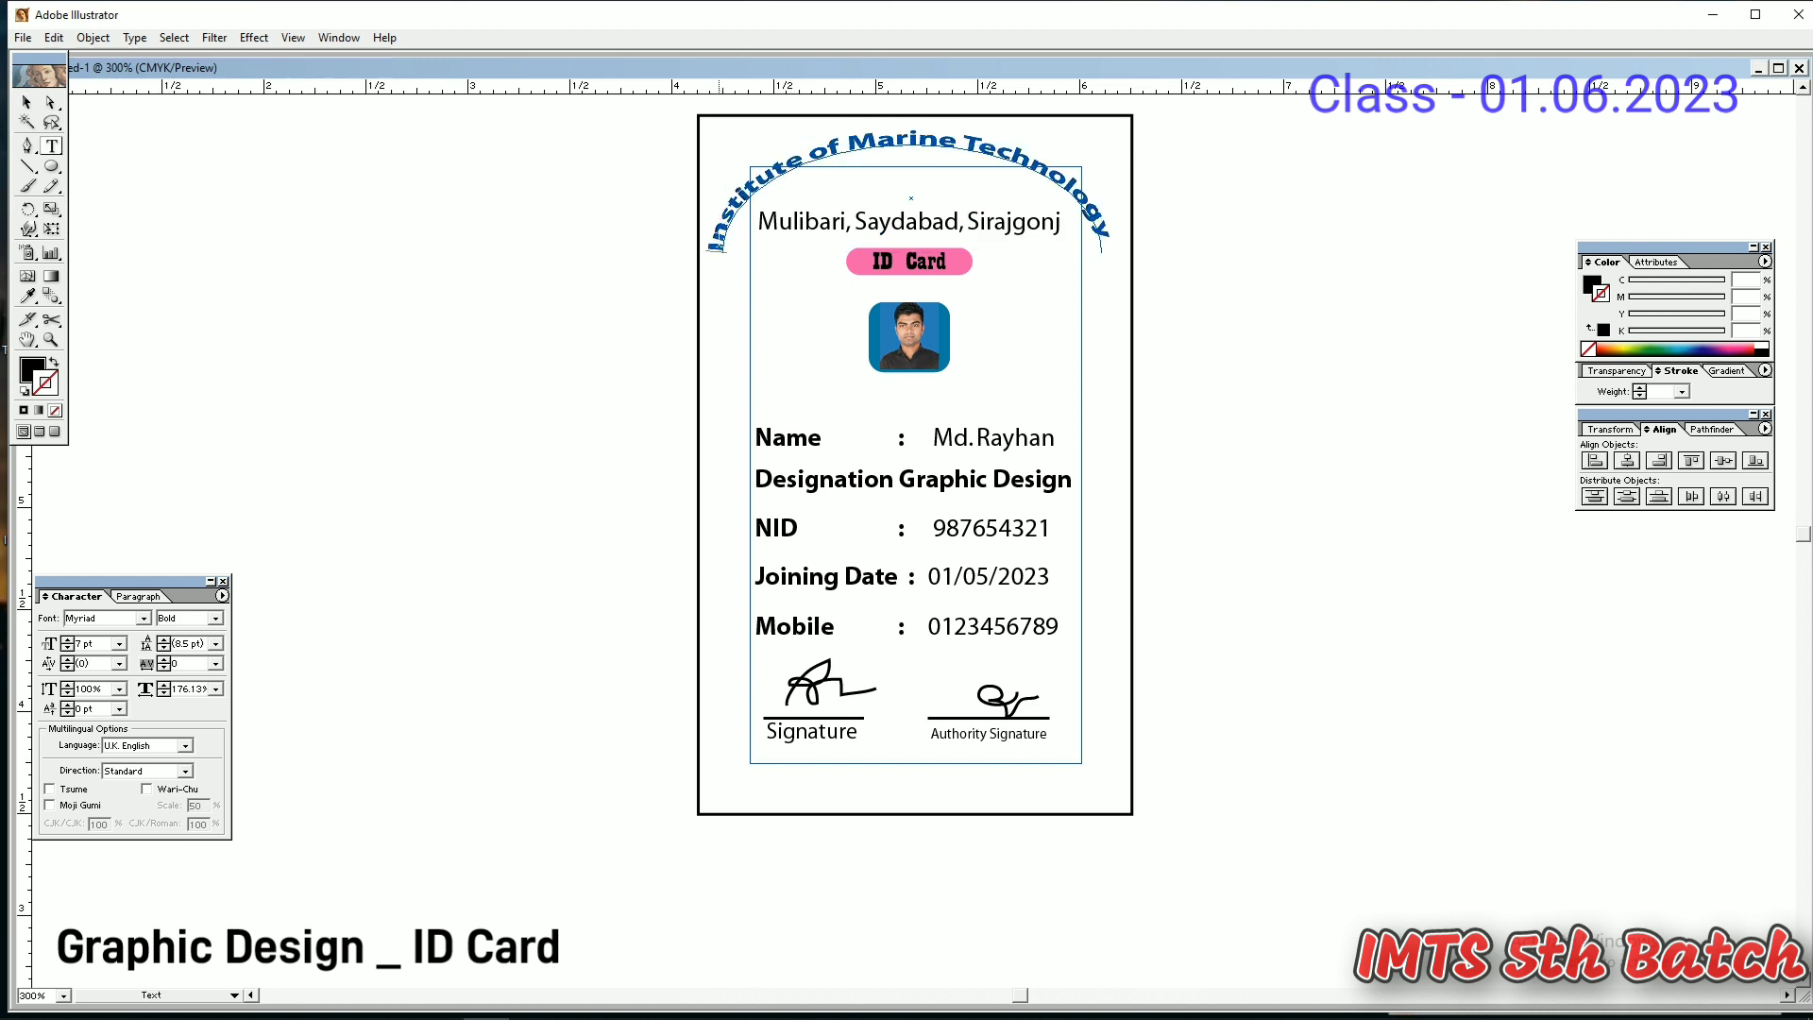
pyautogui.click(21, 104)
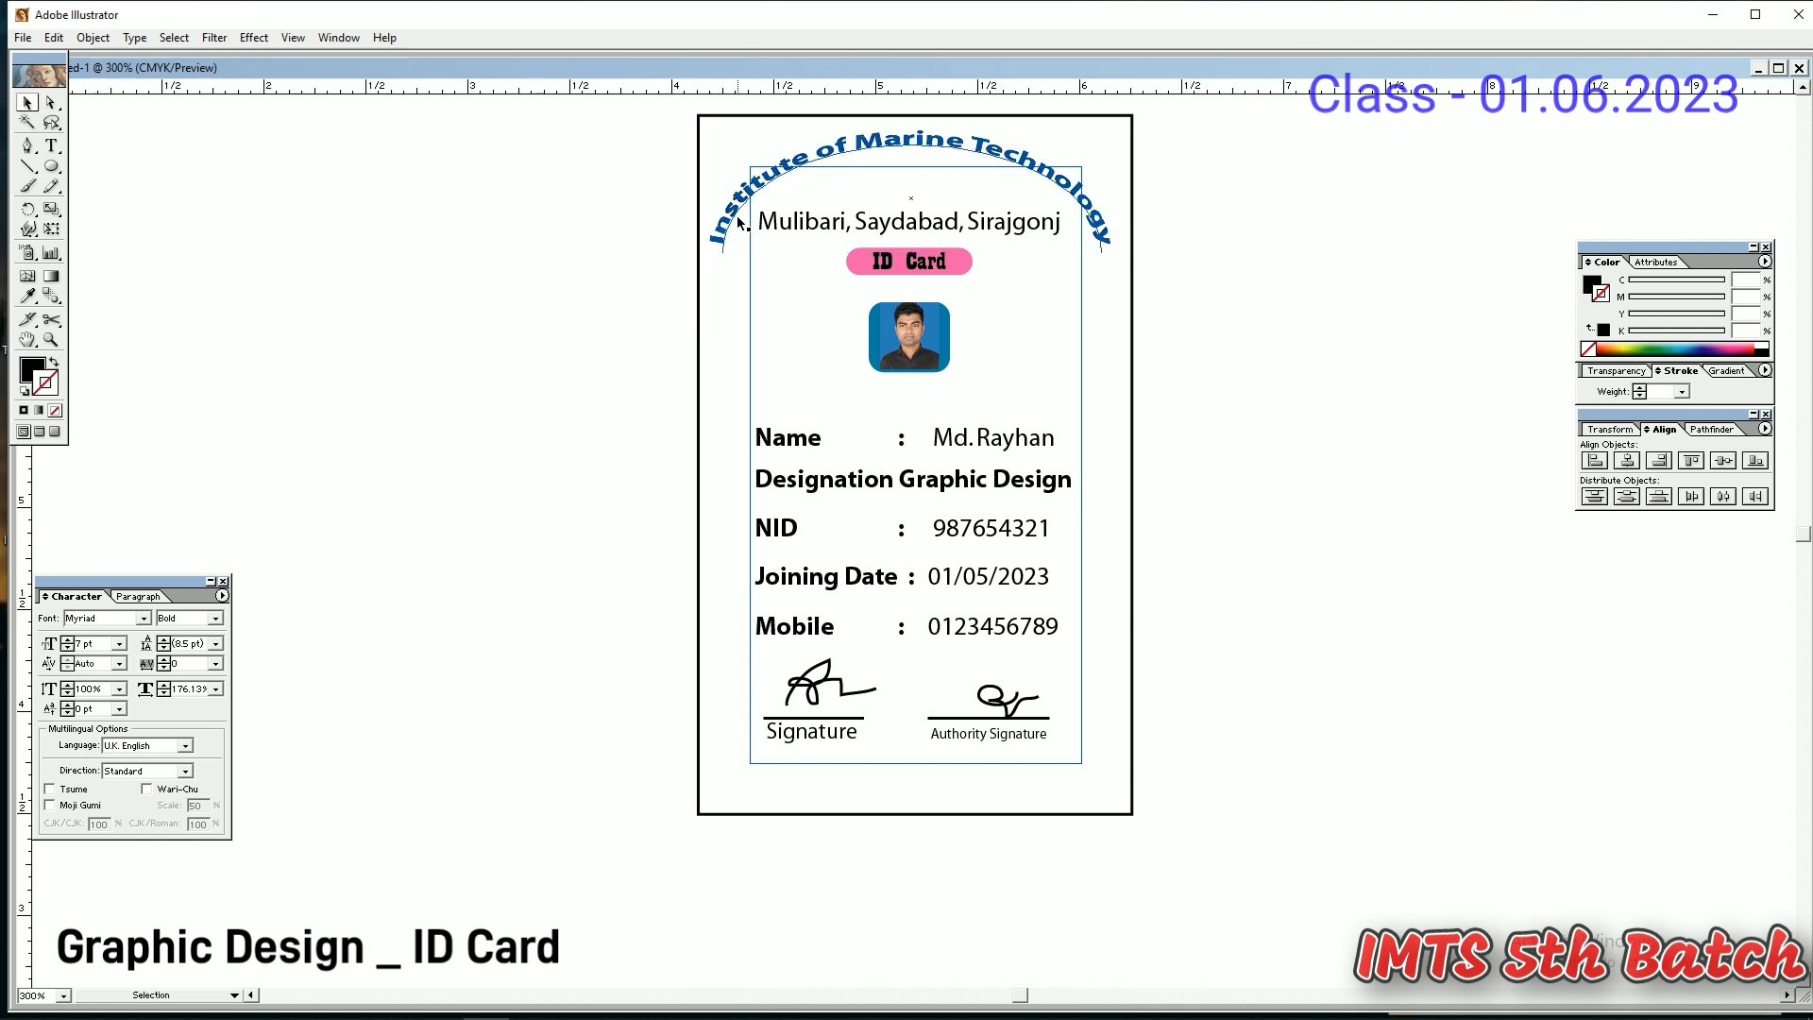
pyautogui.click(1211, 325)
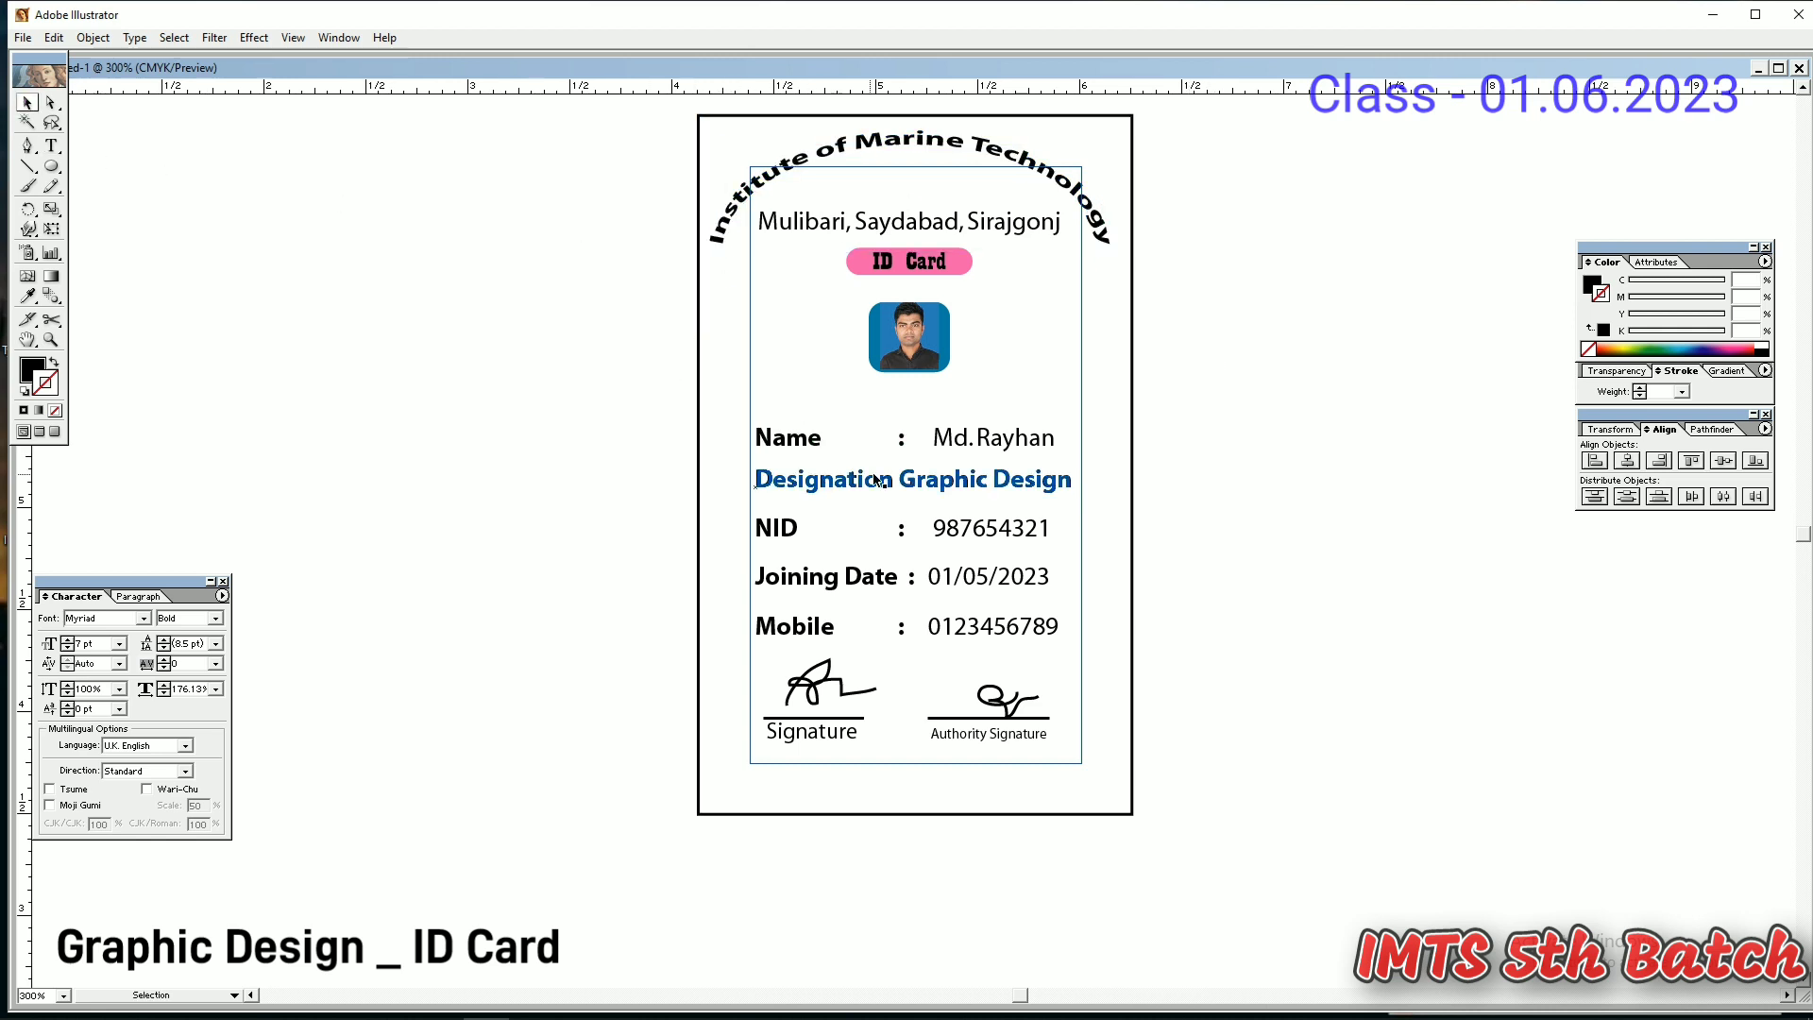
pyautogui.moveTo(1257, 410); pyautogui.dragTo(1095, 407)
pyautogui.press('Delete')
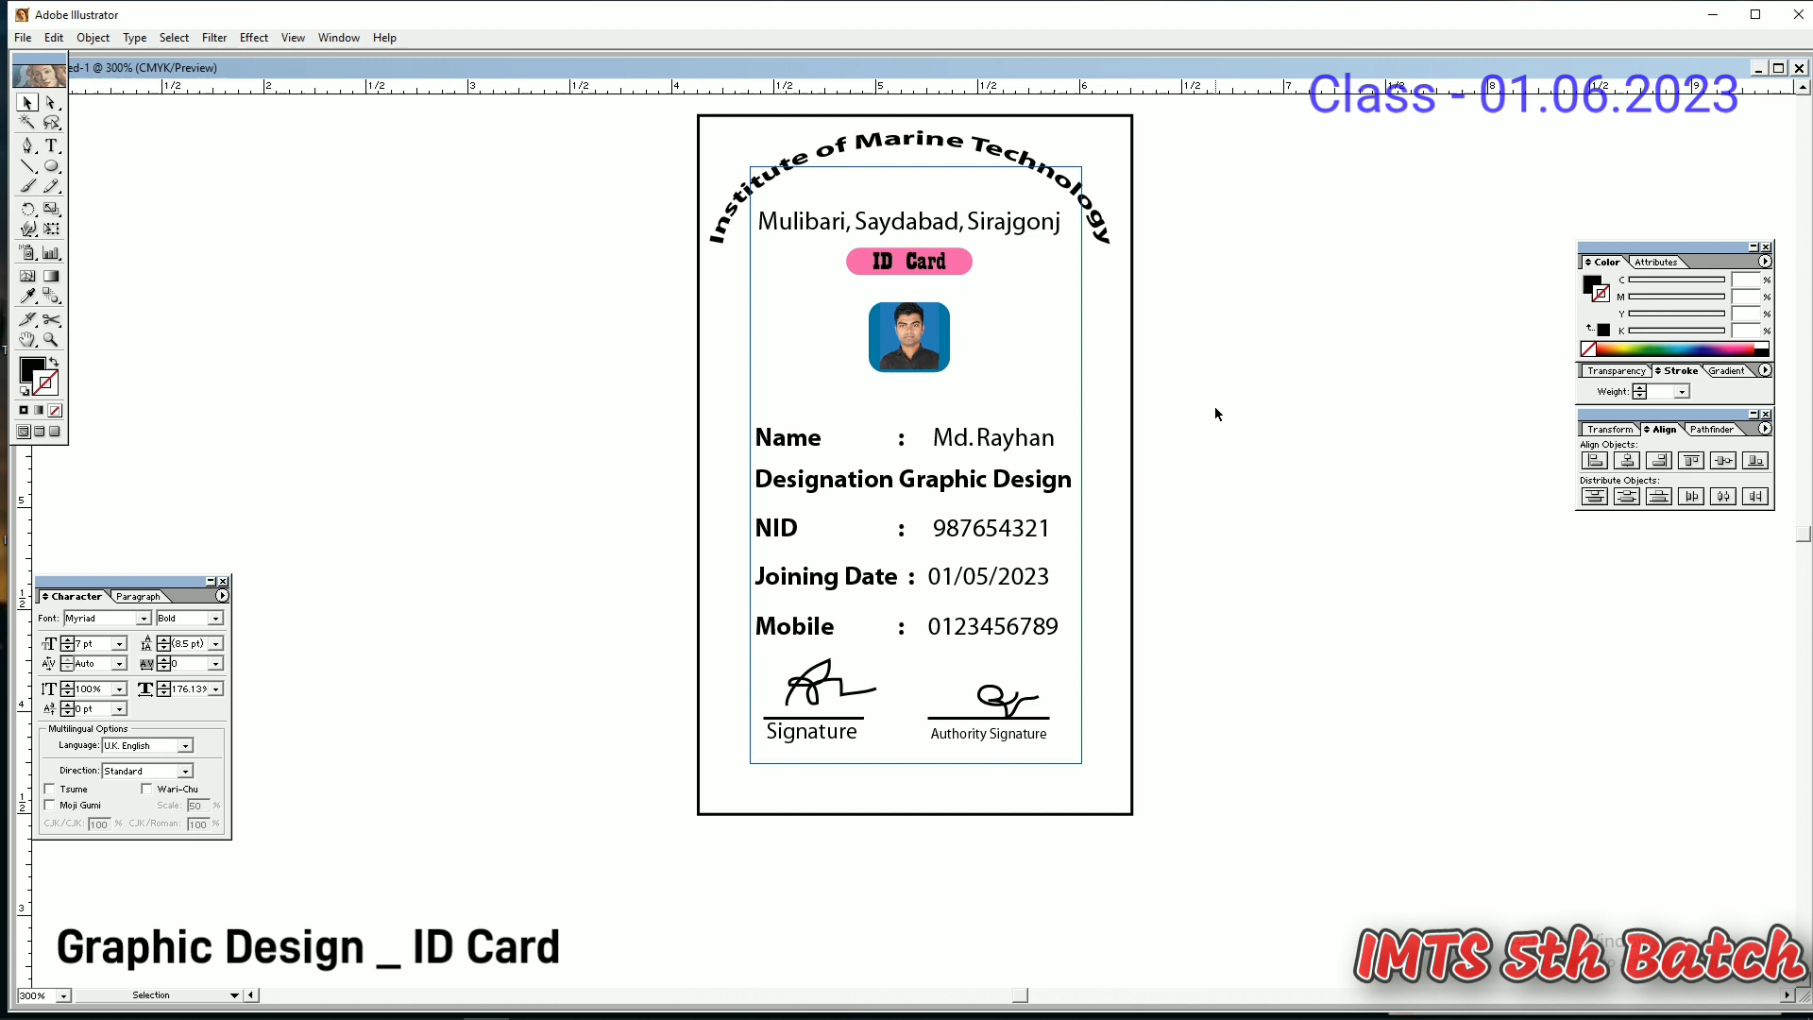
pyautogui.click(1132, 408)
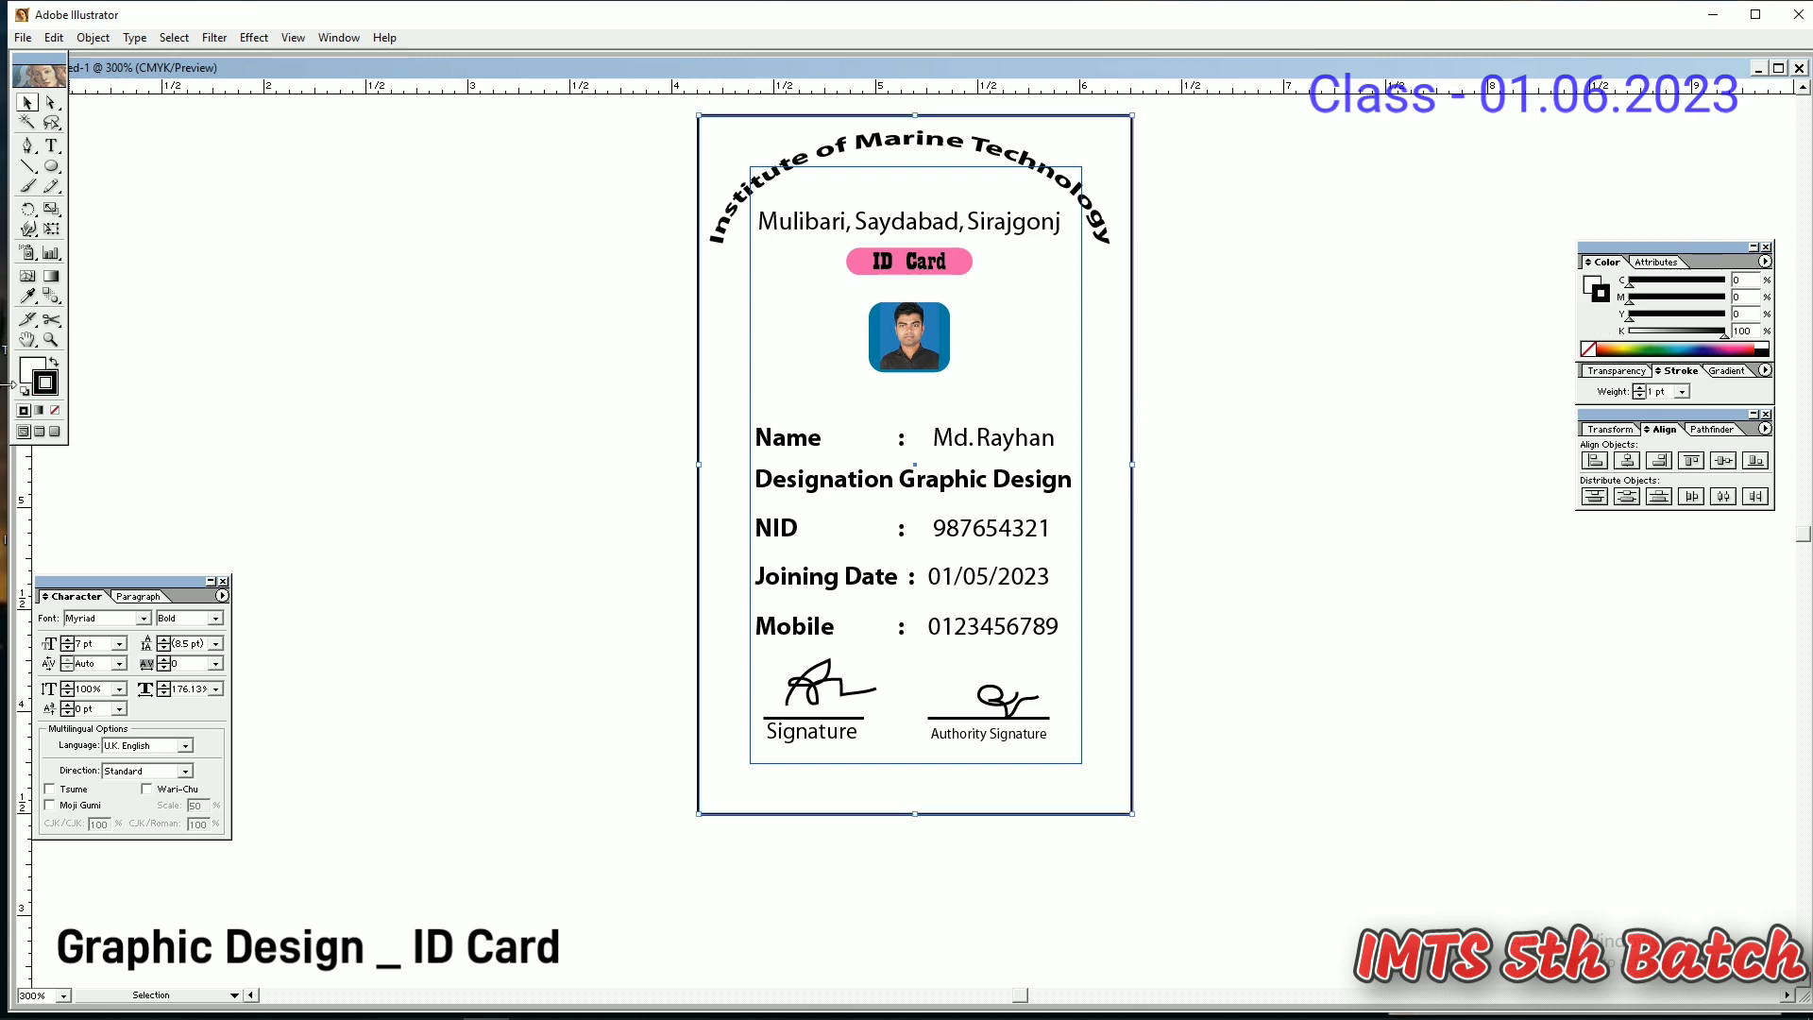
# - Fill the card rectangle with a light blue
pyautogui.click(30, 368)
pyautogui.click(1685, 348)
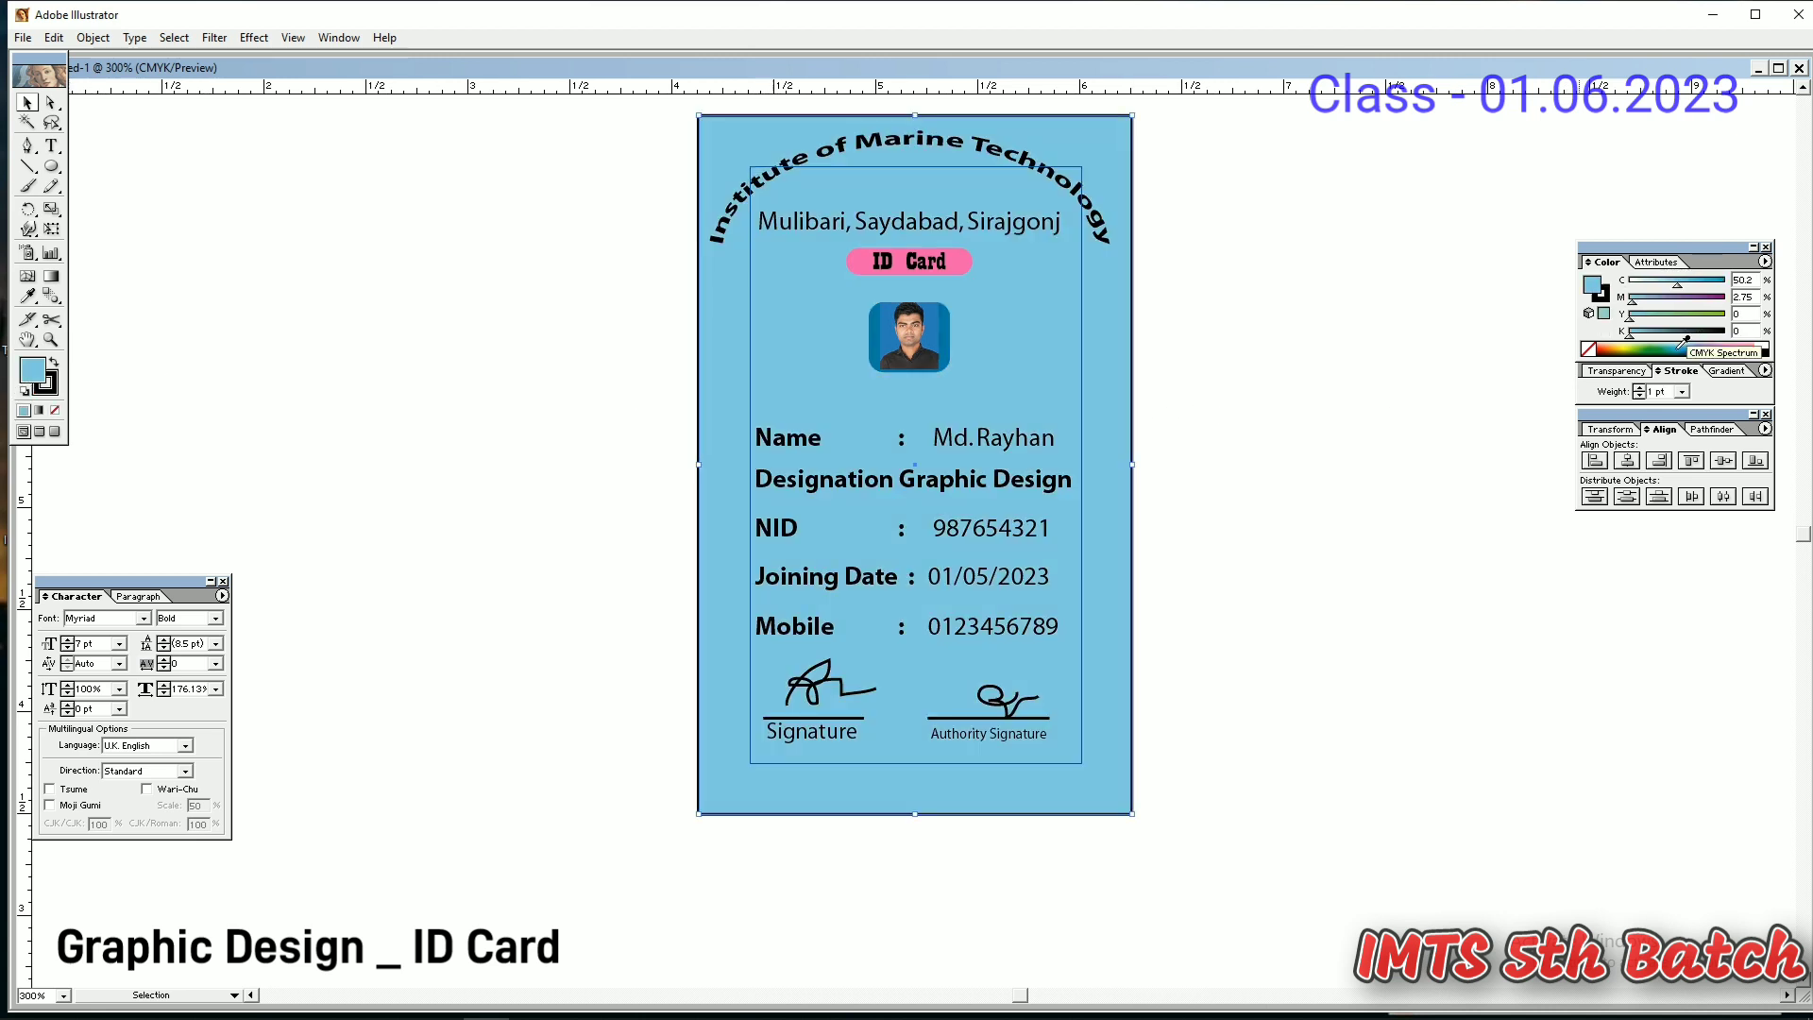
pyautogui.moveTo(1675, 286); pyautogui.dragTo(1667, 287)
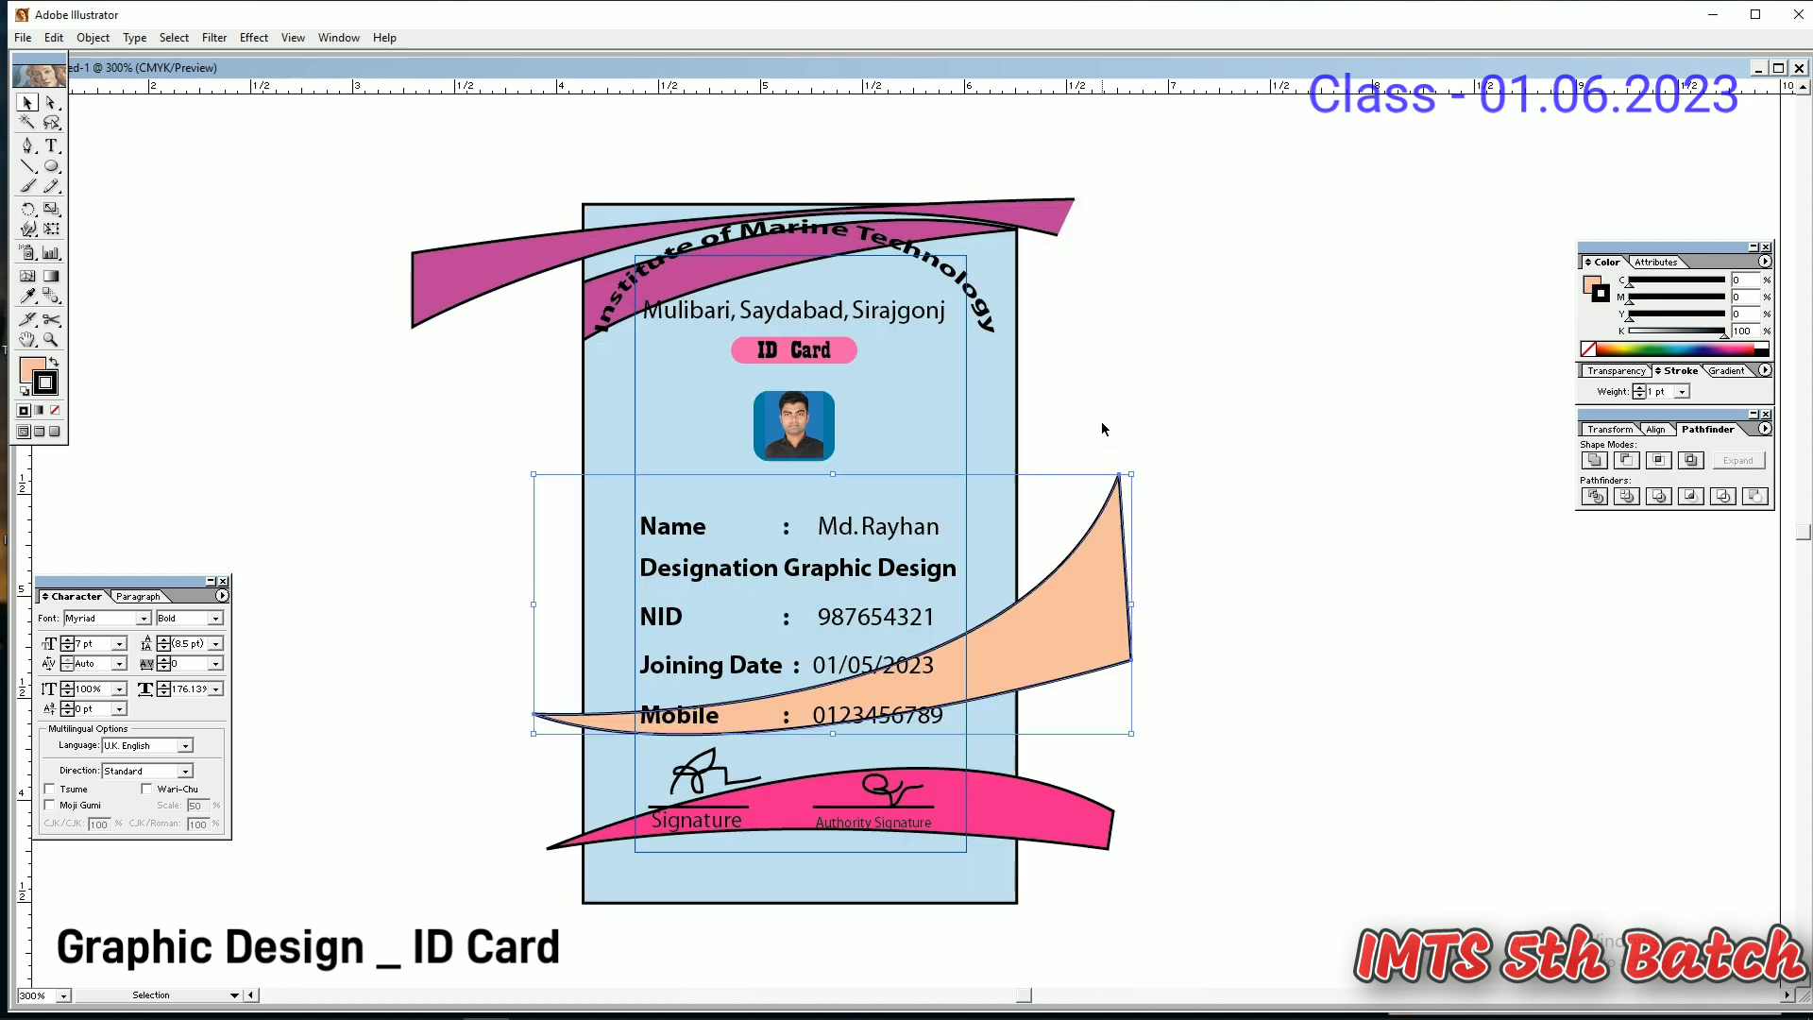
# - Delete the magenta top banner and pink bottom banner from the card
pyautogui.press('Delete')
pyautogui.click(1033, 208)
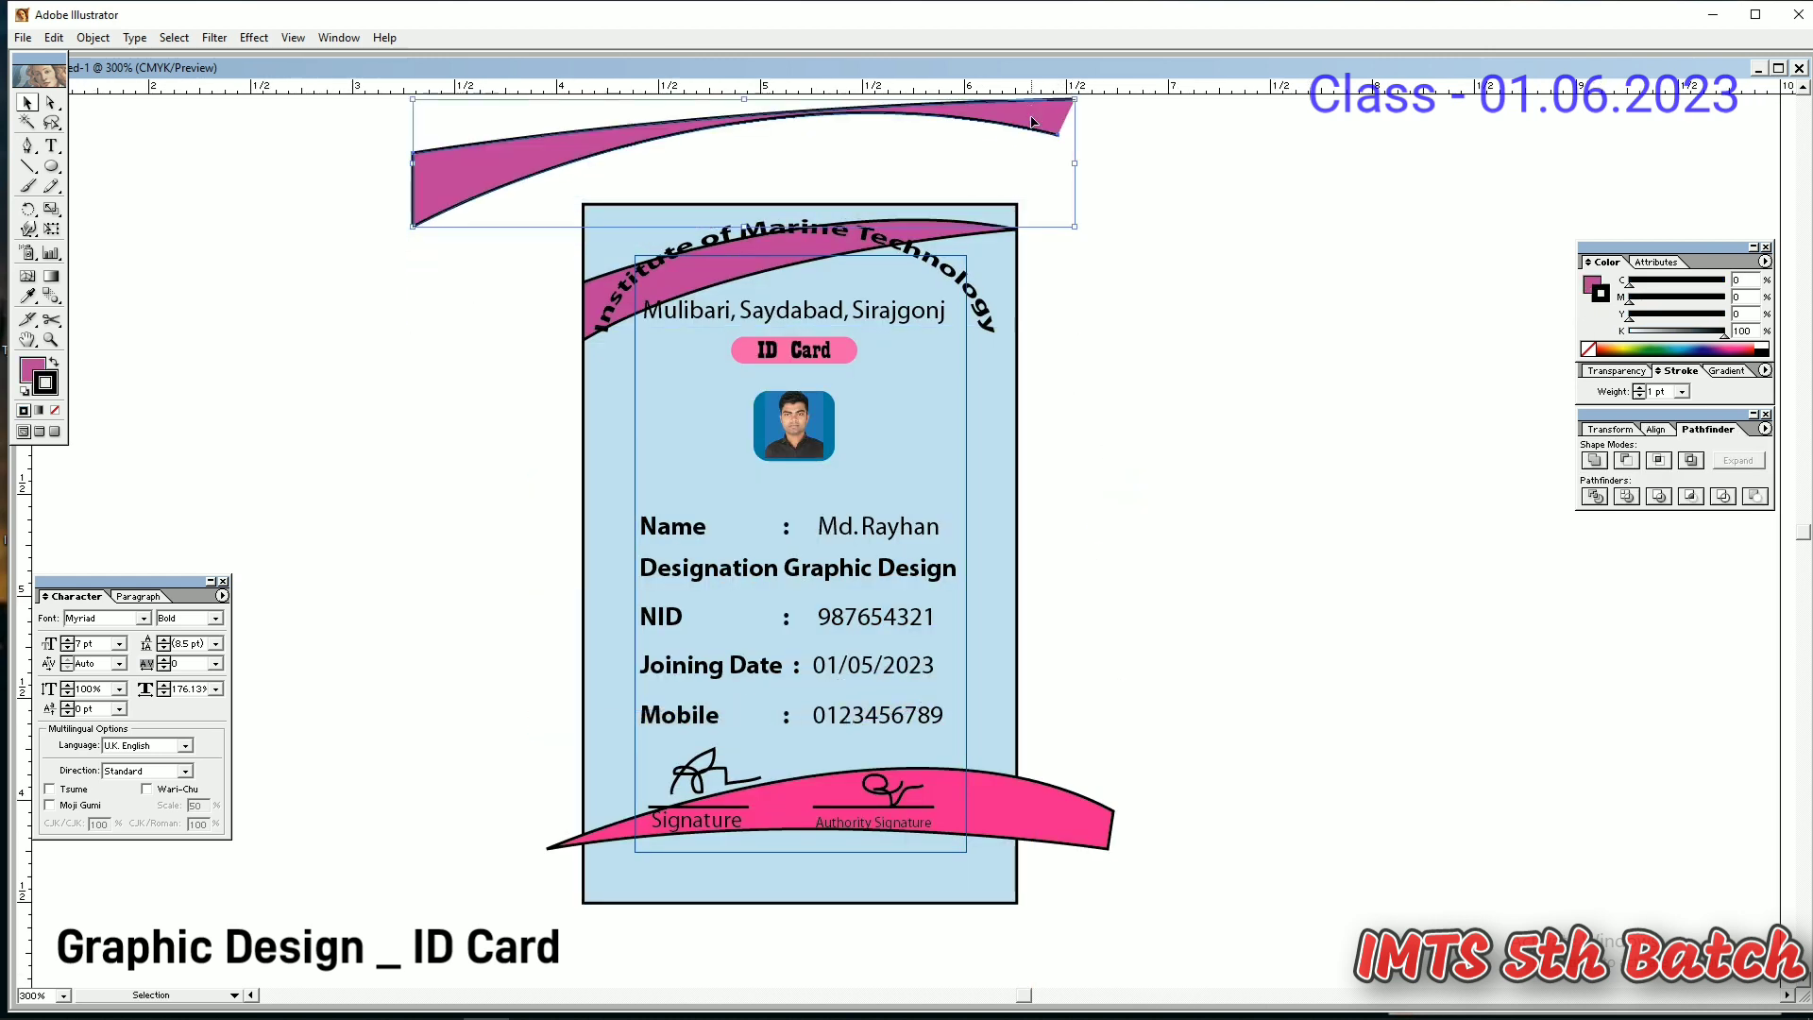
pyautogui.press('Delete')
pyautogui.click(1050, 798)
pyautogui.press('Delete')
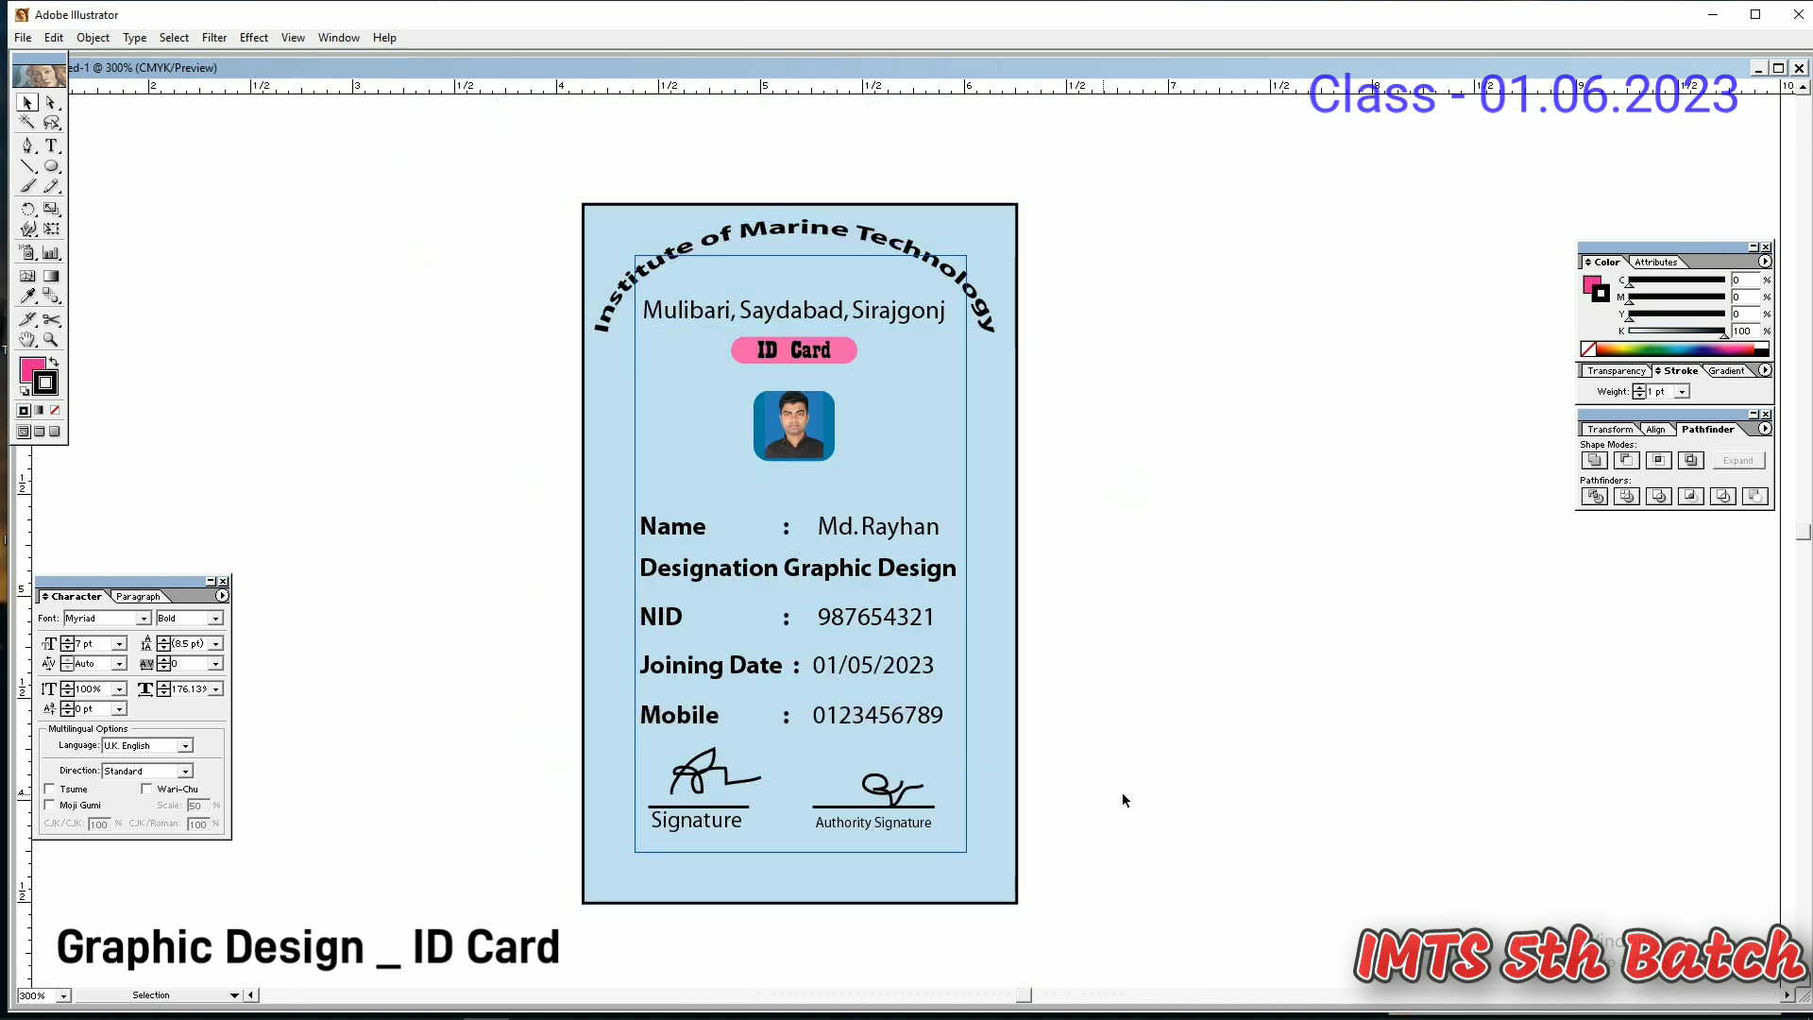
# - Draw a rounded rectangle over the card's header area
pyautogui.moveTo(306, 331); pyautogui.dragTo(1050, 200)
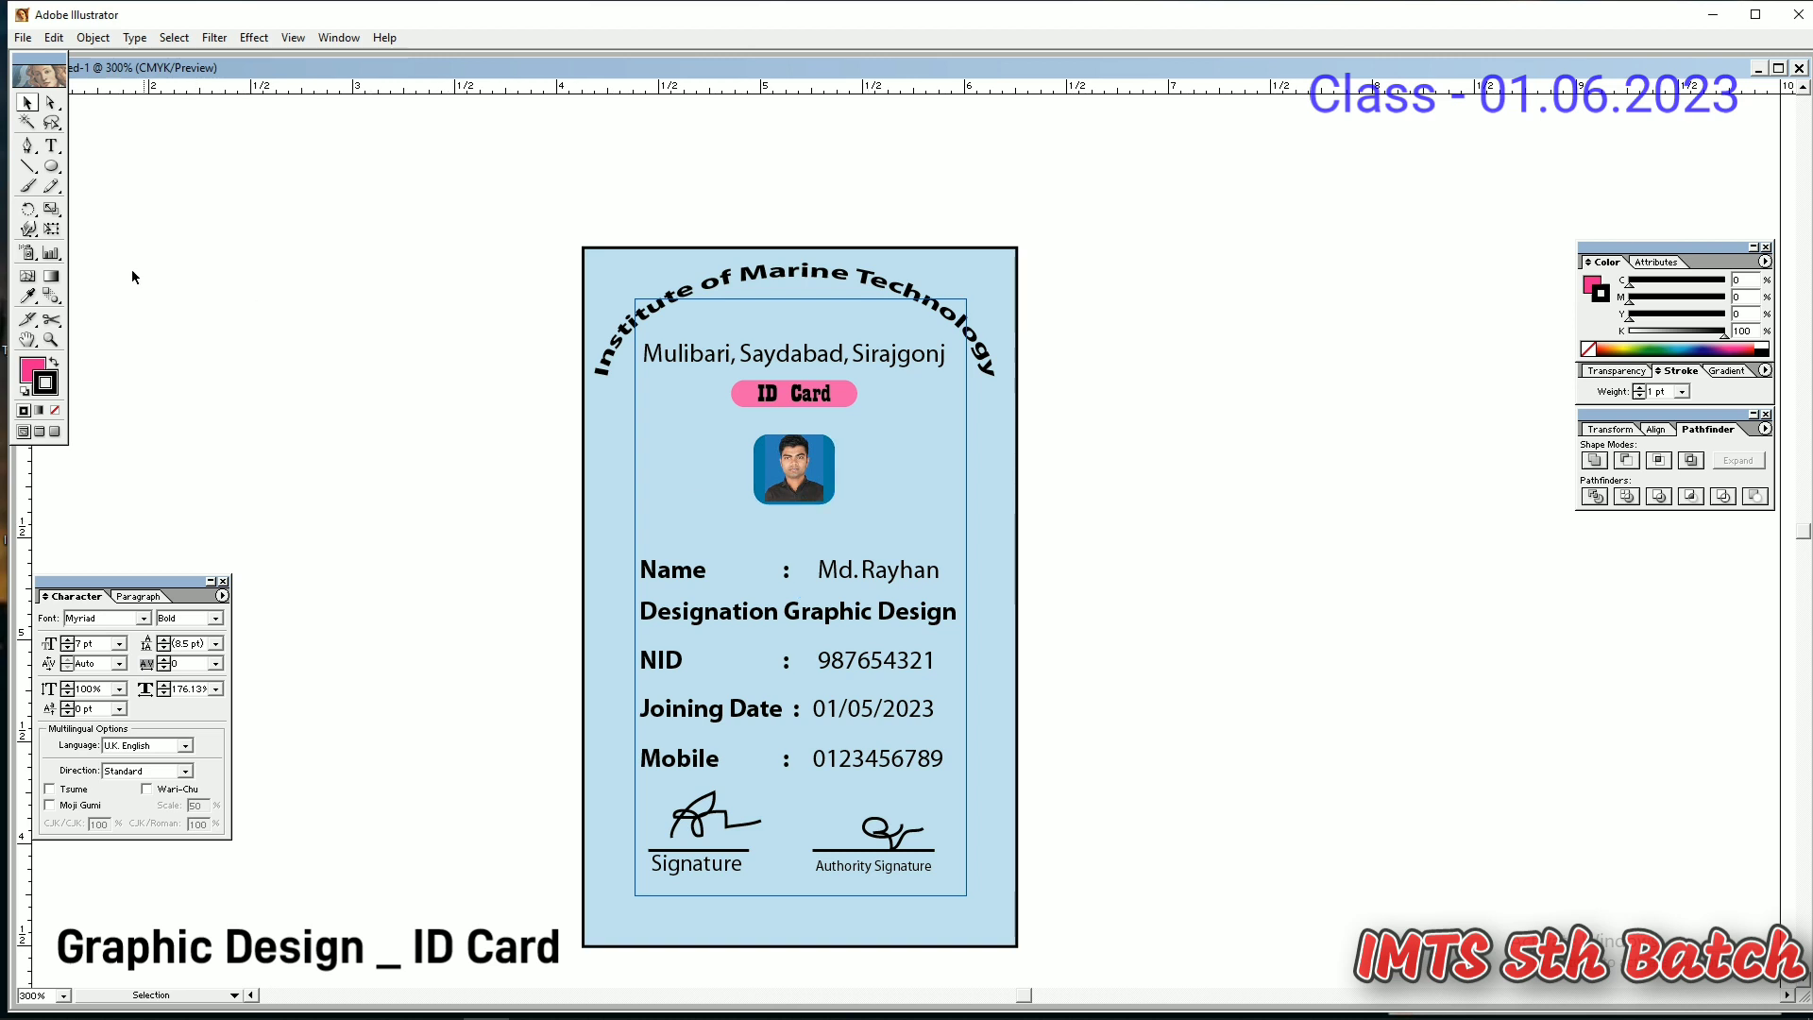
pyautogui.moveTo(54, 168); pyautogui.dragTo(93, 173)
pyautogui.moveTo(583, 248); pyautogui.dragTo(1017, 473)
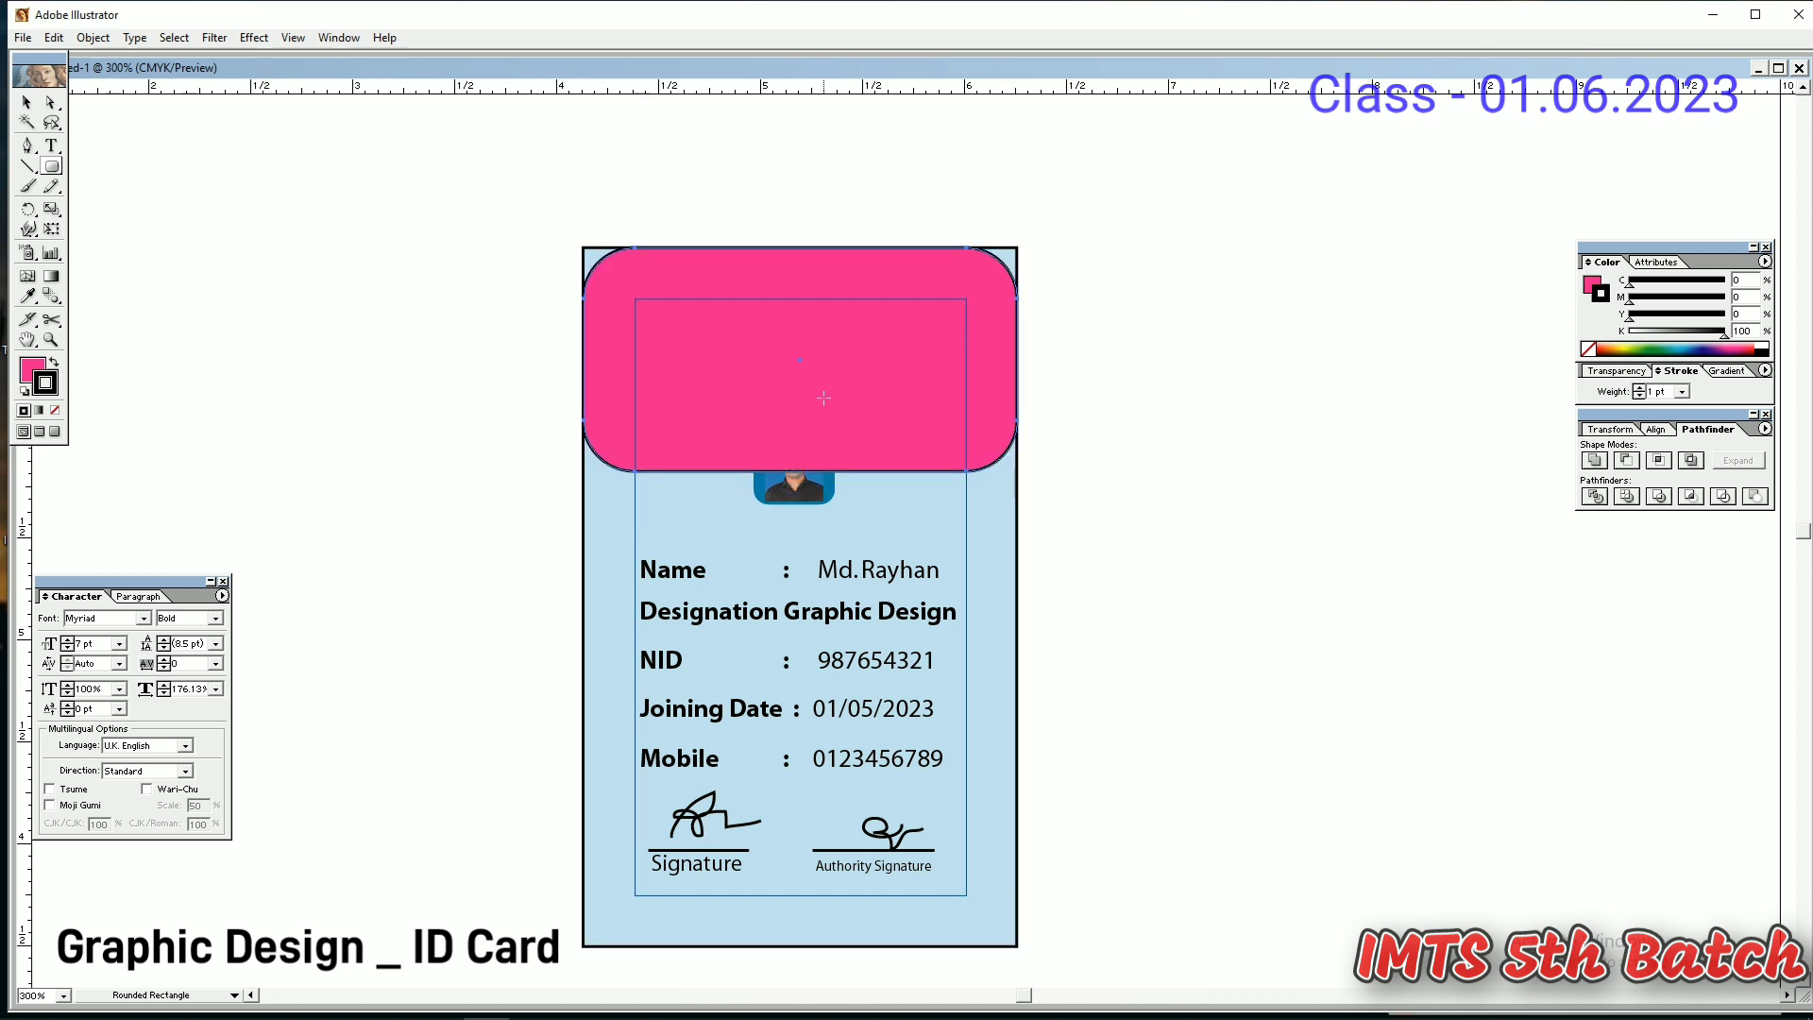
# - Remove the pink rounded rectangle's outline, send it to the back, then undo that
pyautogui.click(56, 410)
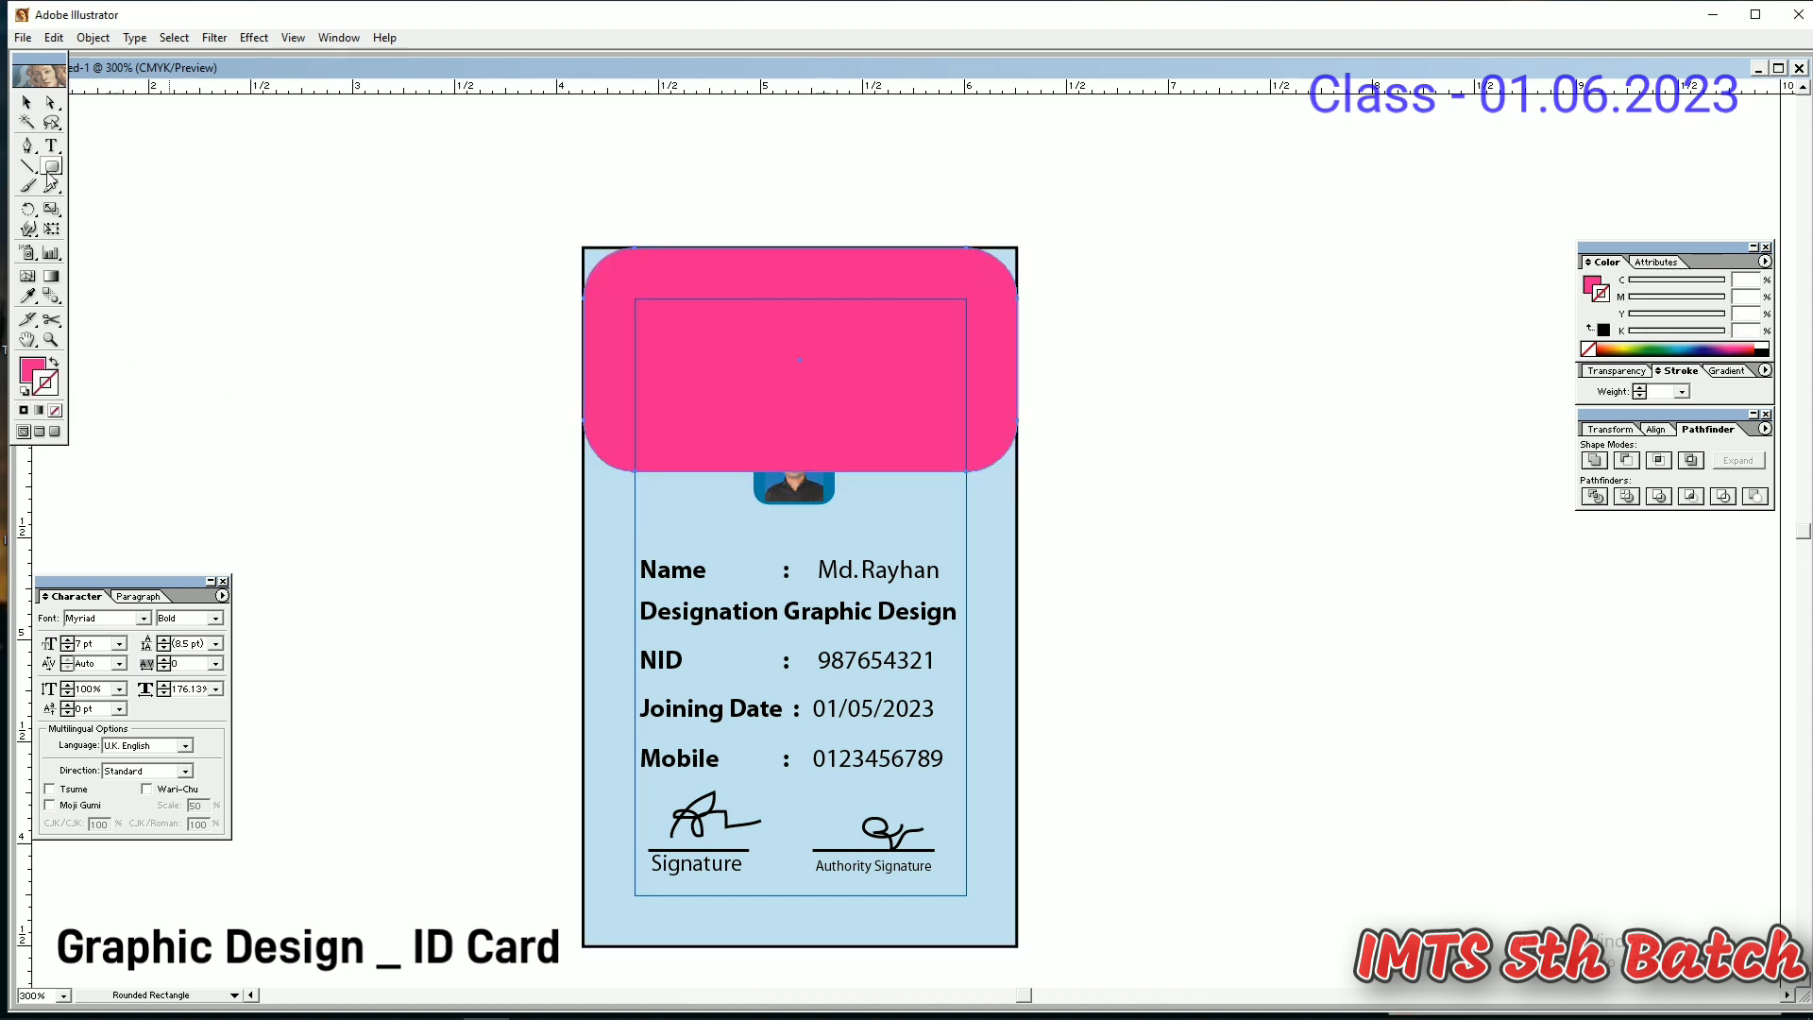
pyautogui.press('v')
pyautogui.rightClick(635, 361)
pyautogui.moveTo(719, 558)
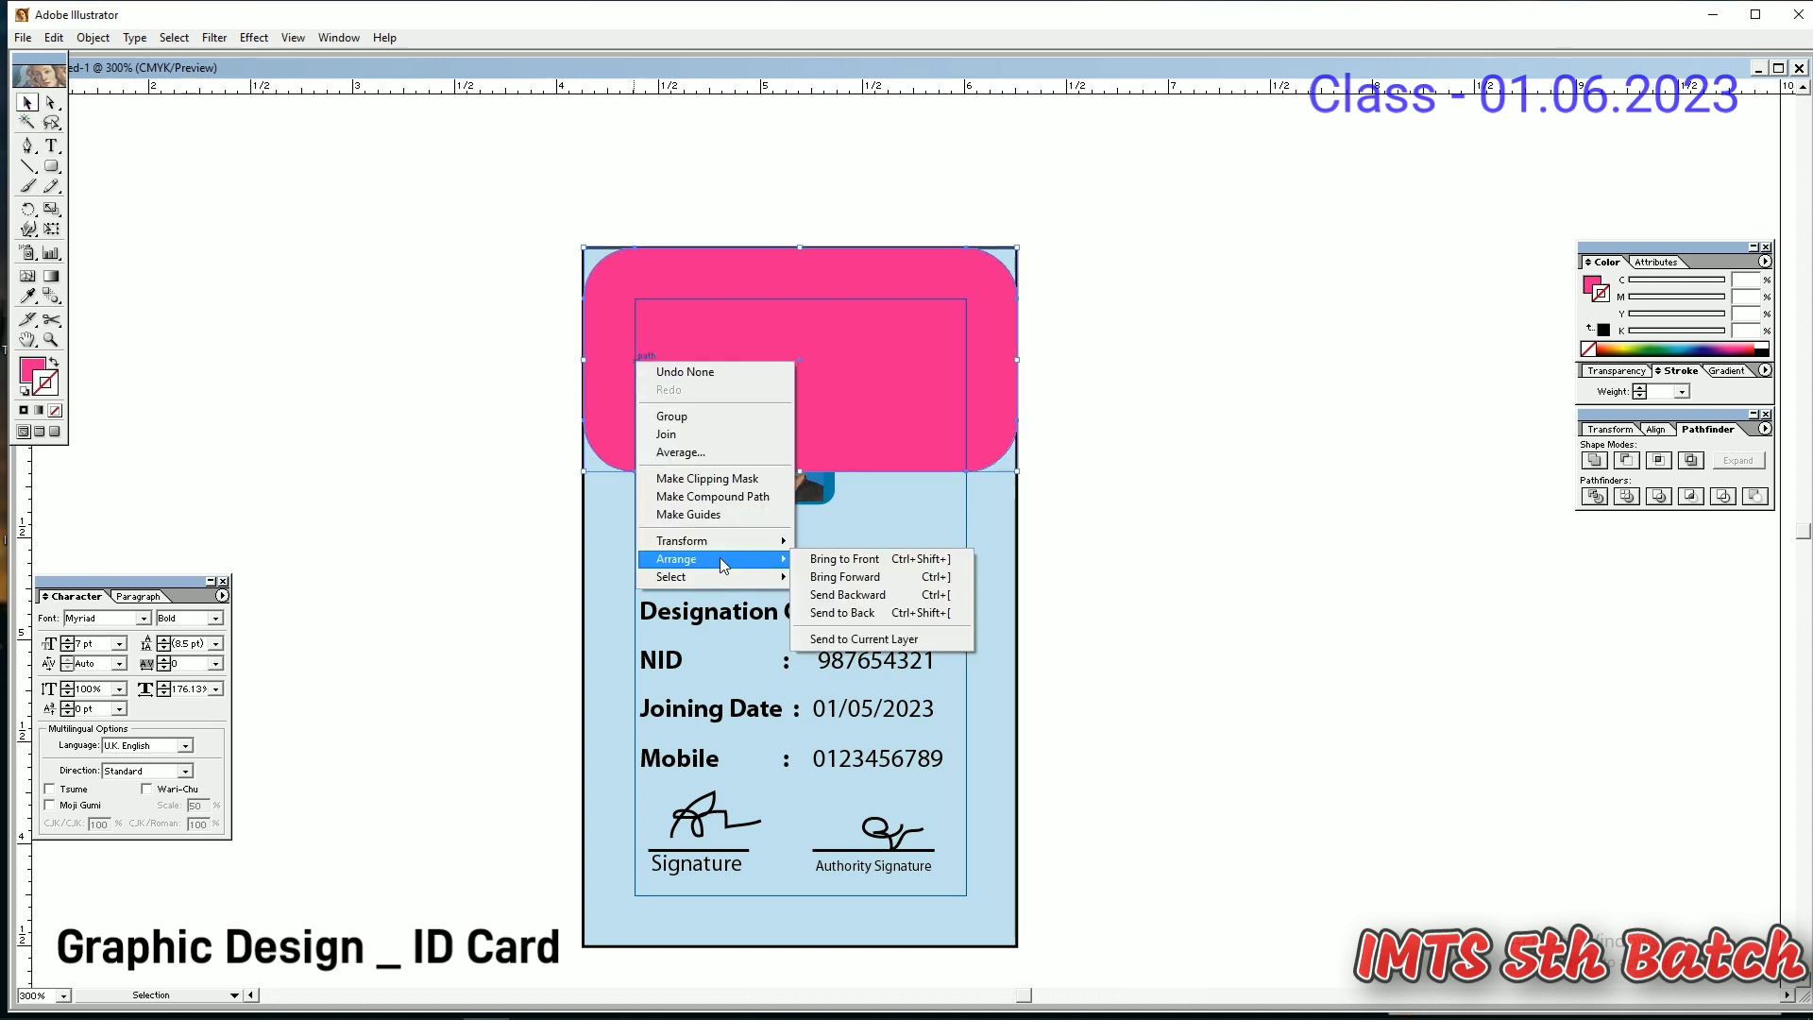
pyautogui.click(914, 614)
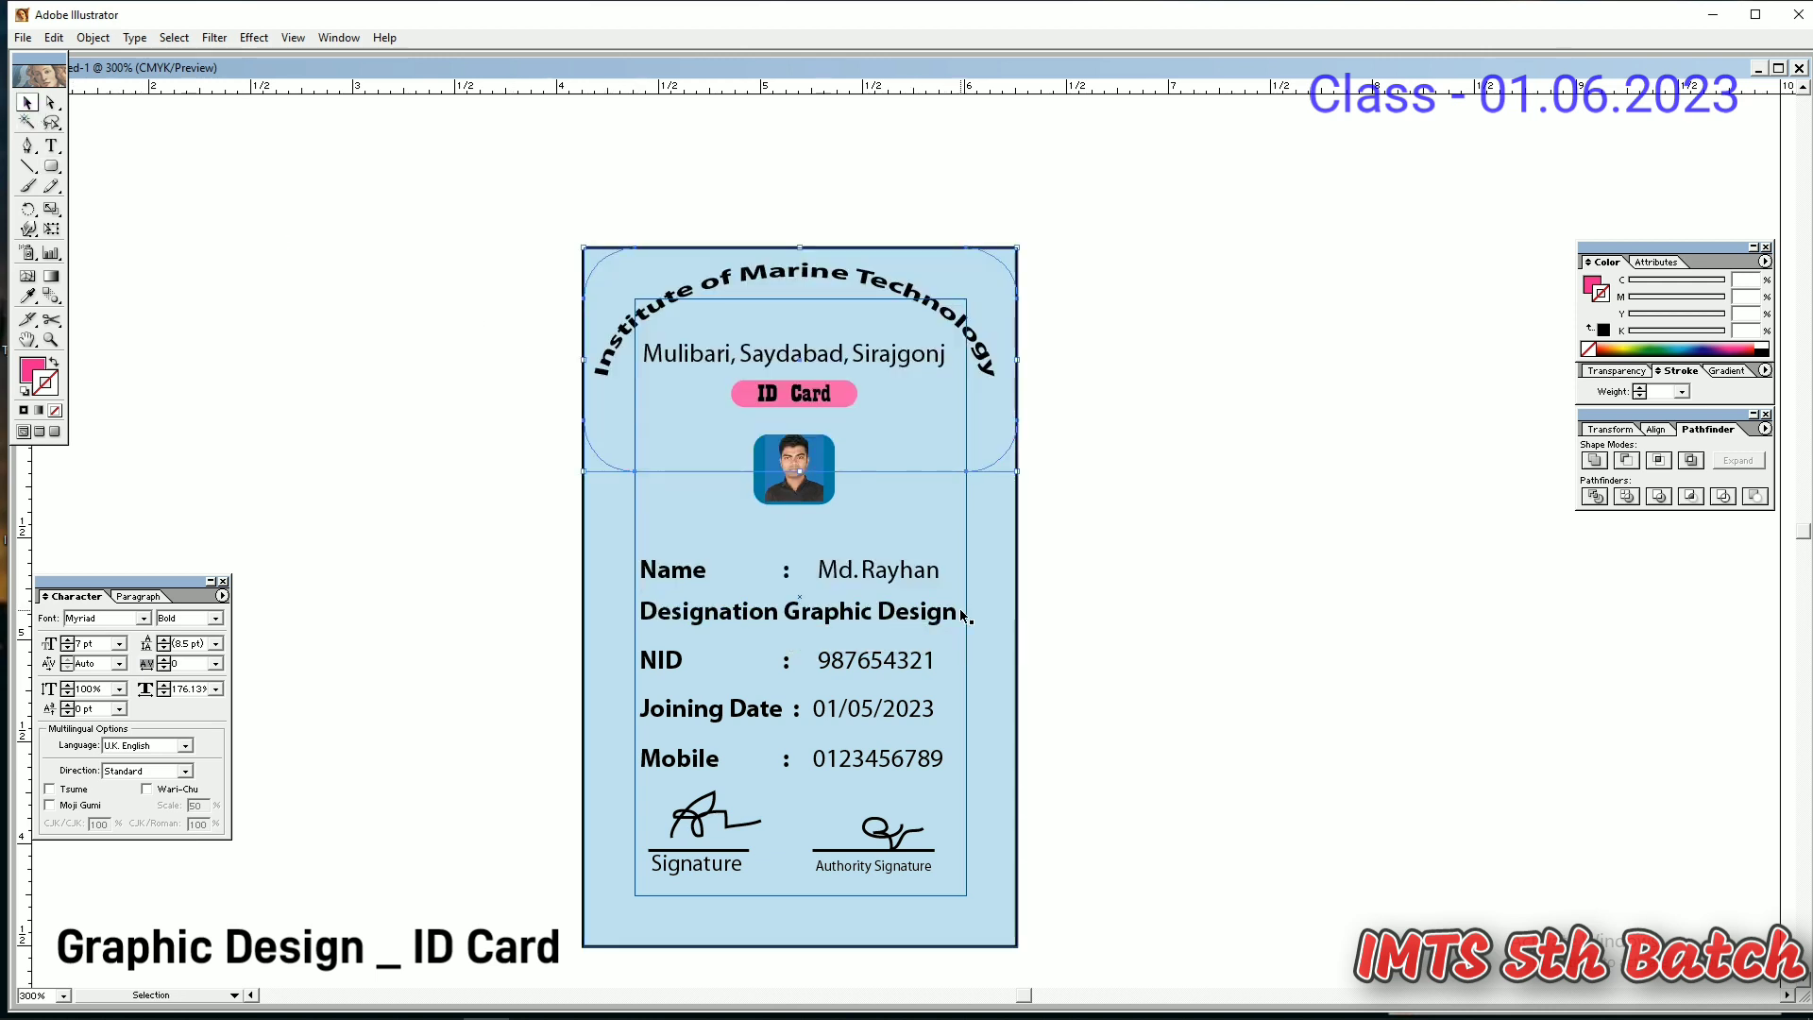
pyautogui.rightClick(888, 456)
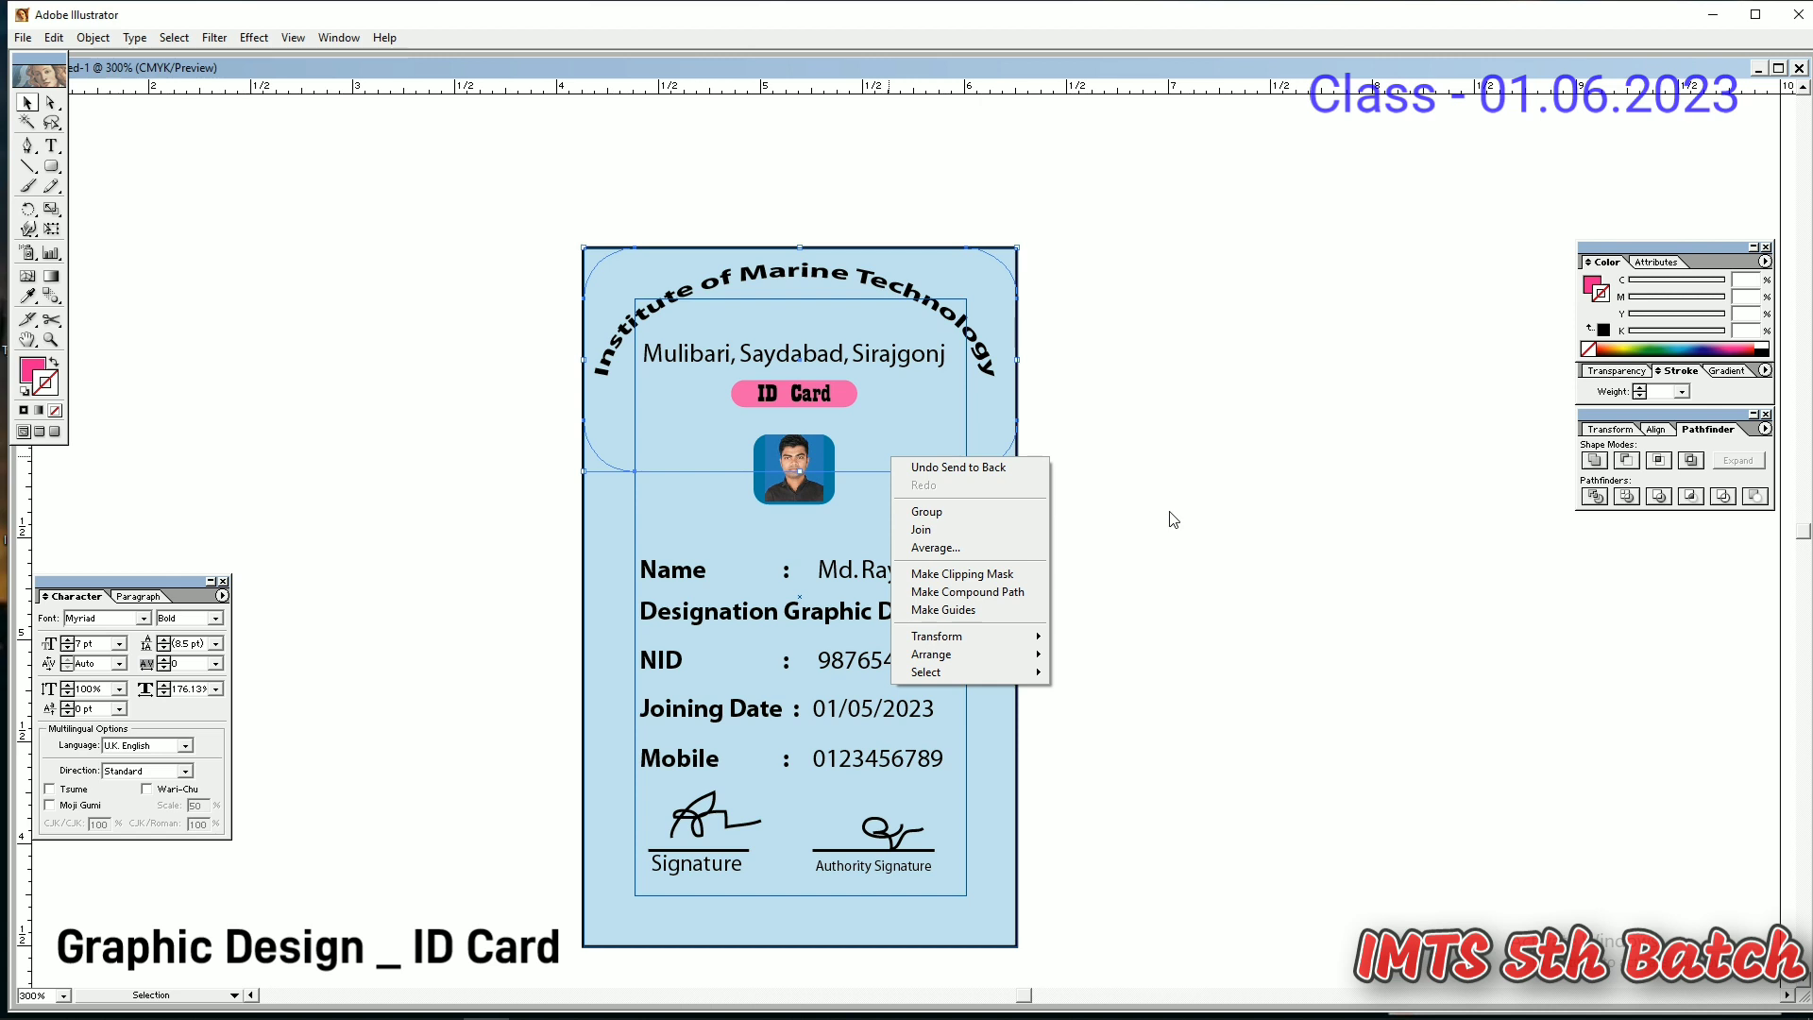
pyautogui.click(970, 415)
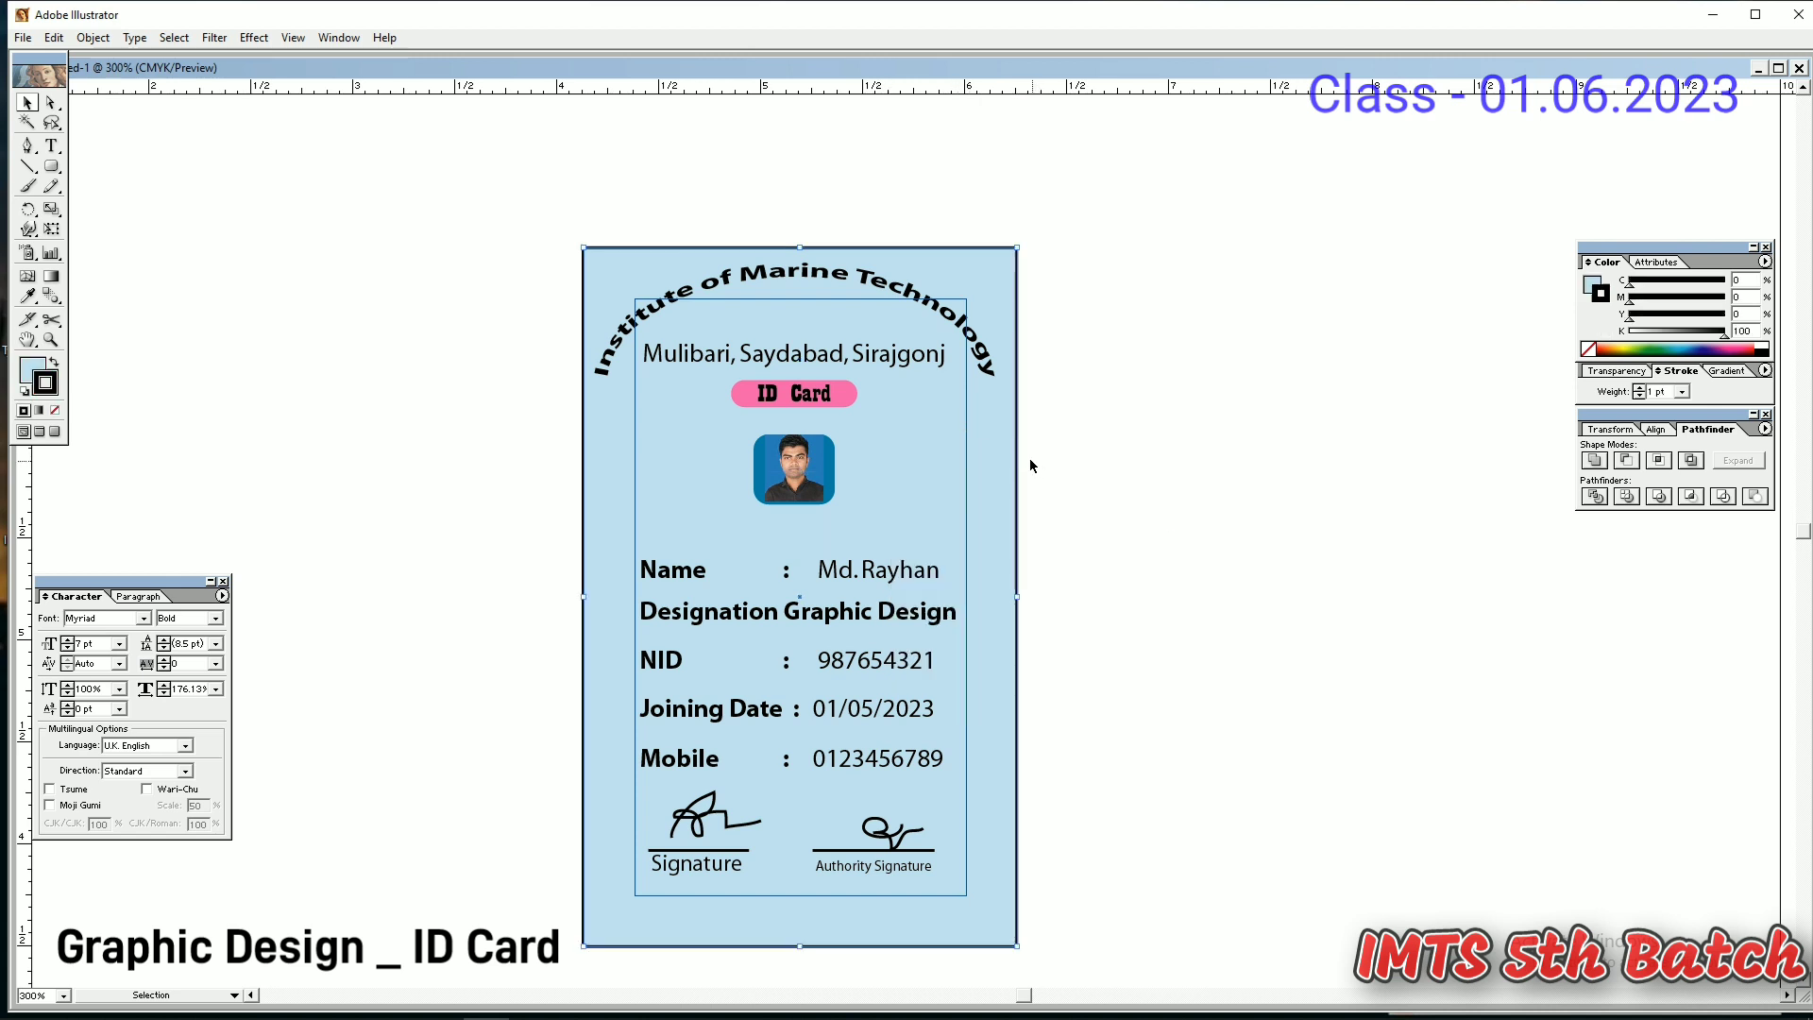
pyautogui.hotkey('ctrl', 'z')
# - Restack the pink header with Bring Forward and Send Backward so it sits behind the title and photo
pyautogui.rightClick(928, 426)
pyautogui.moveTo(987, 627)
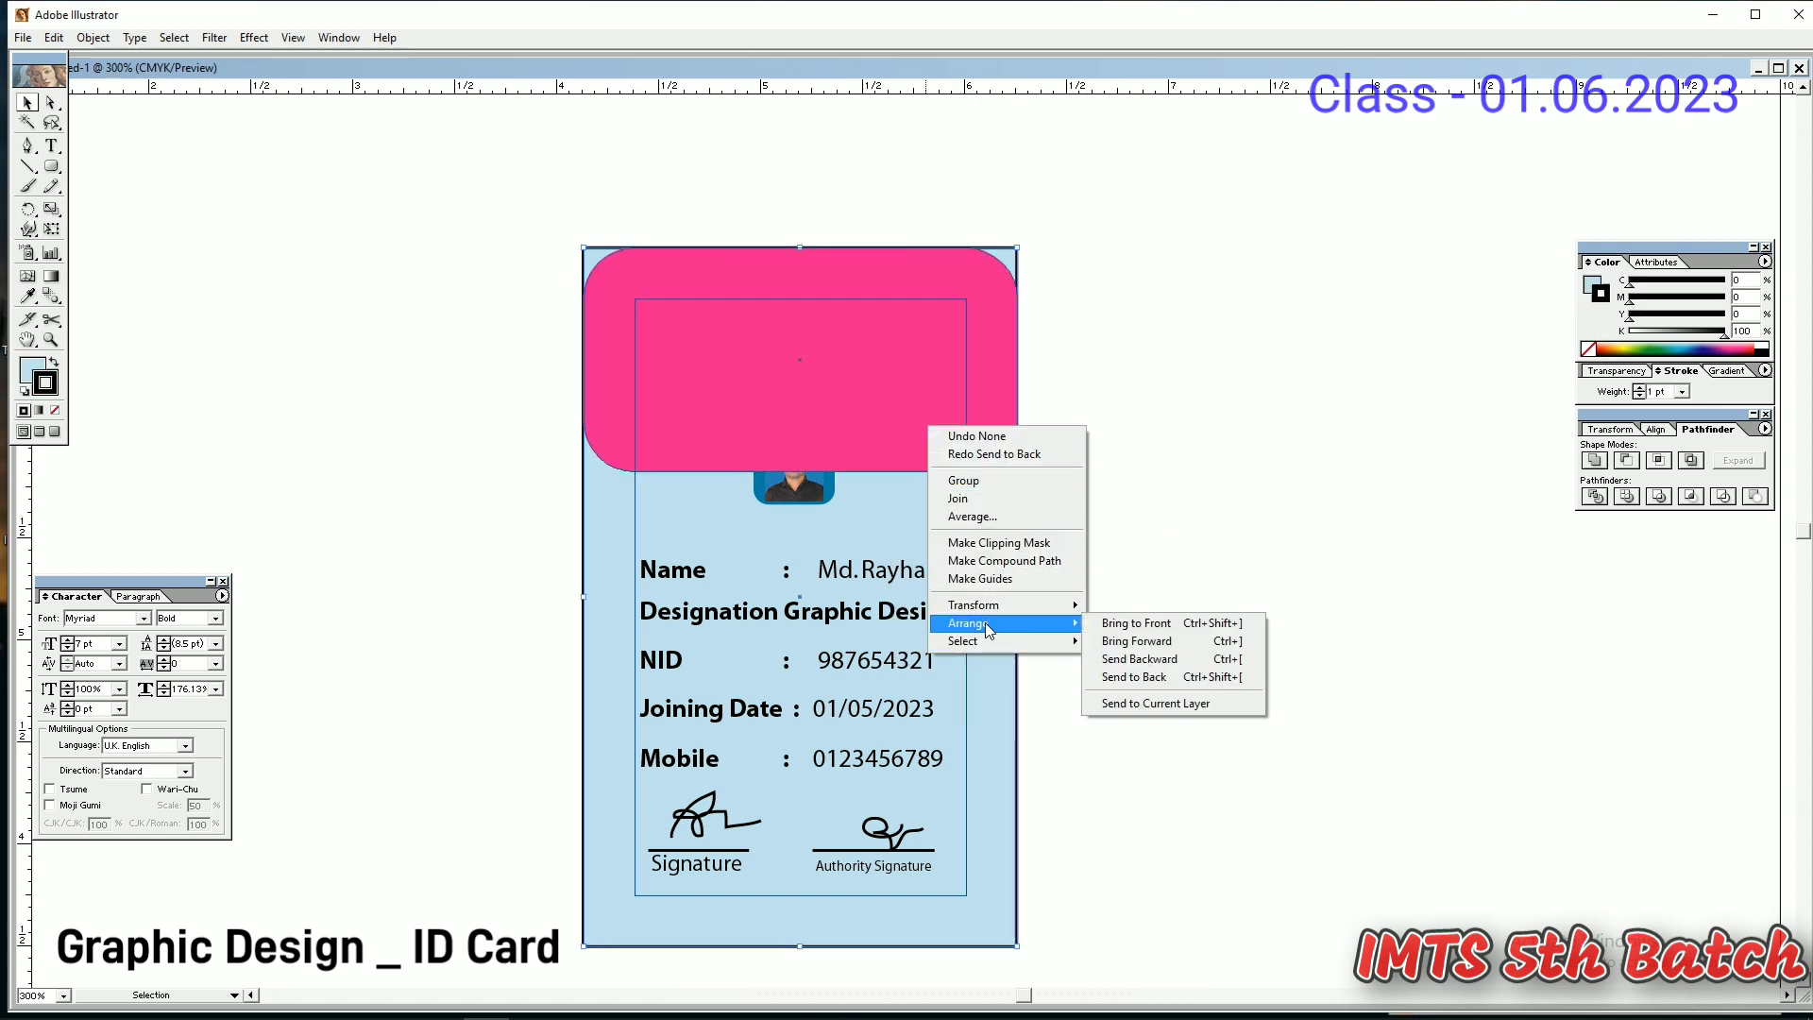
pyautogui.click(1137, 641)
pyautogui.rightClick(994, 456)
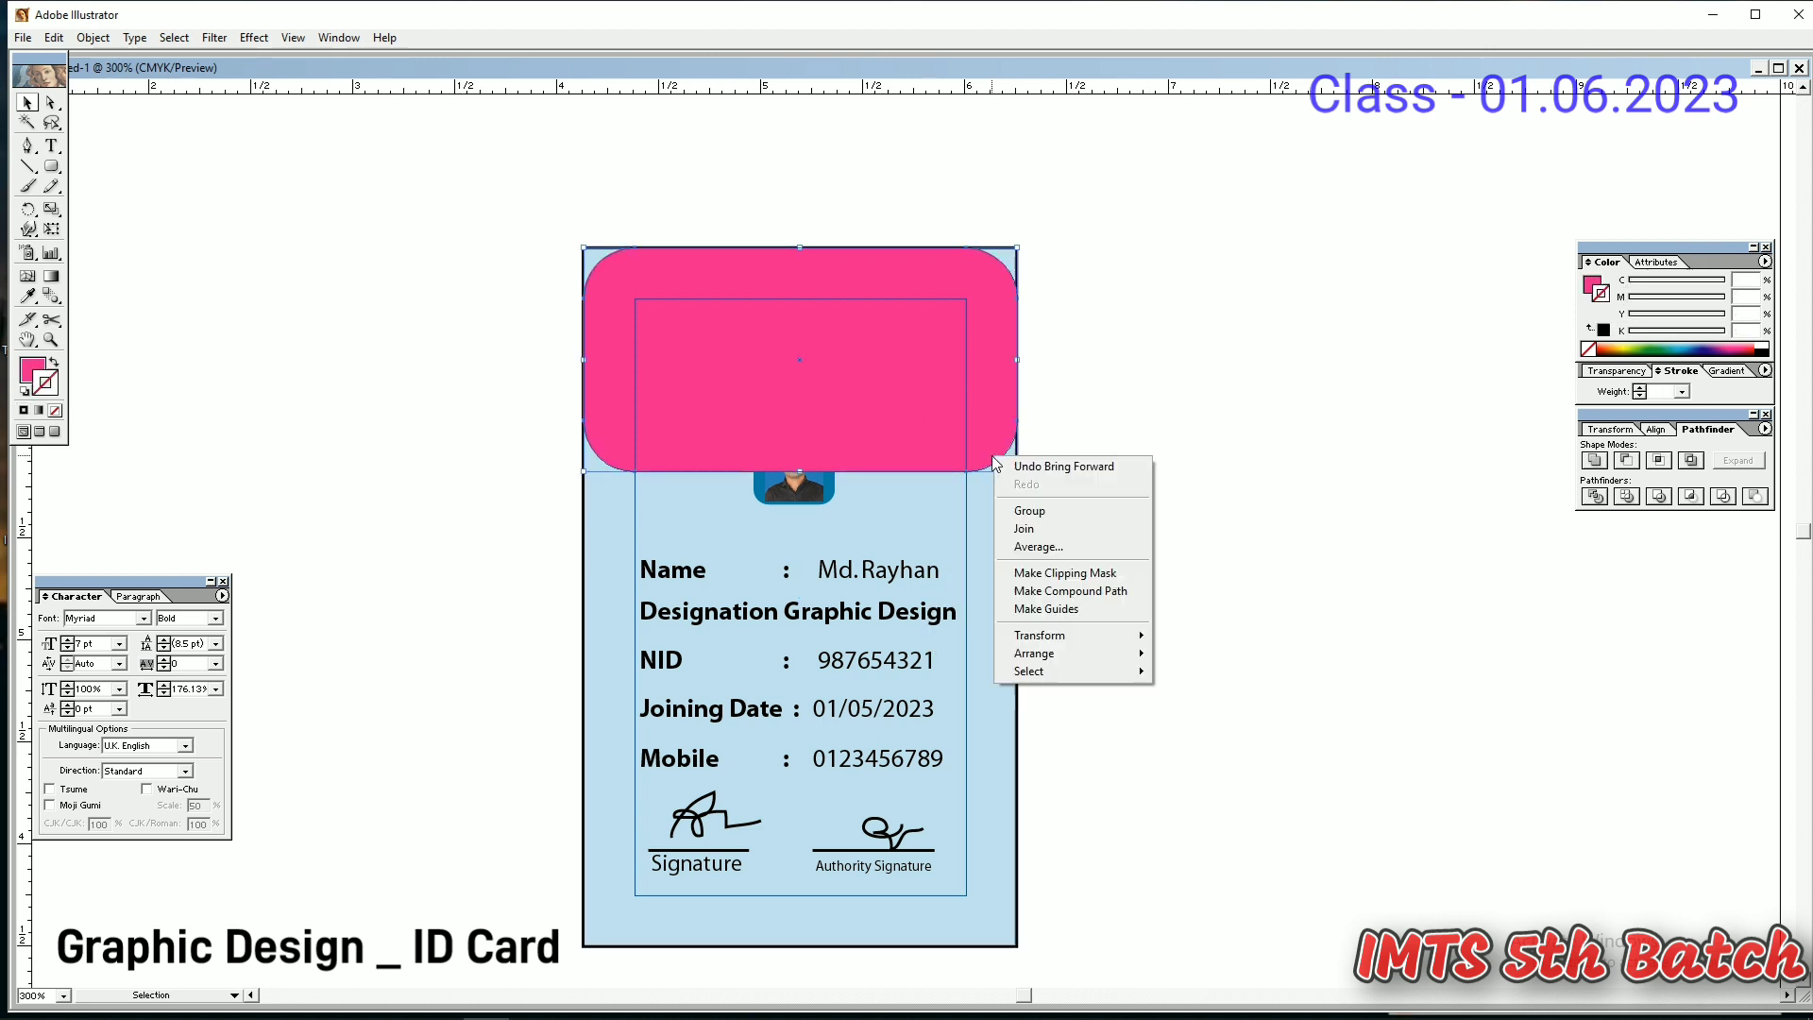
pyautogui.moveTo(1068, 653)
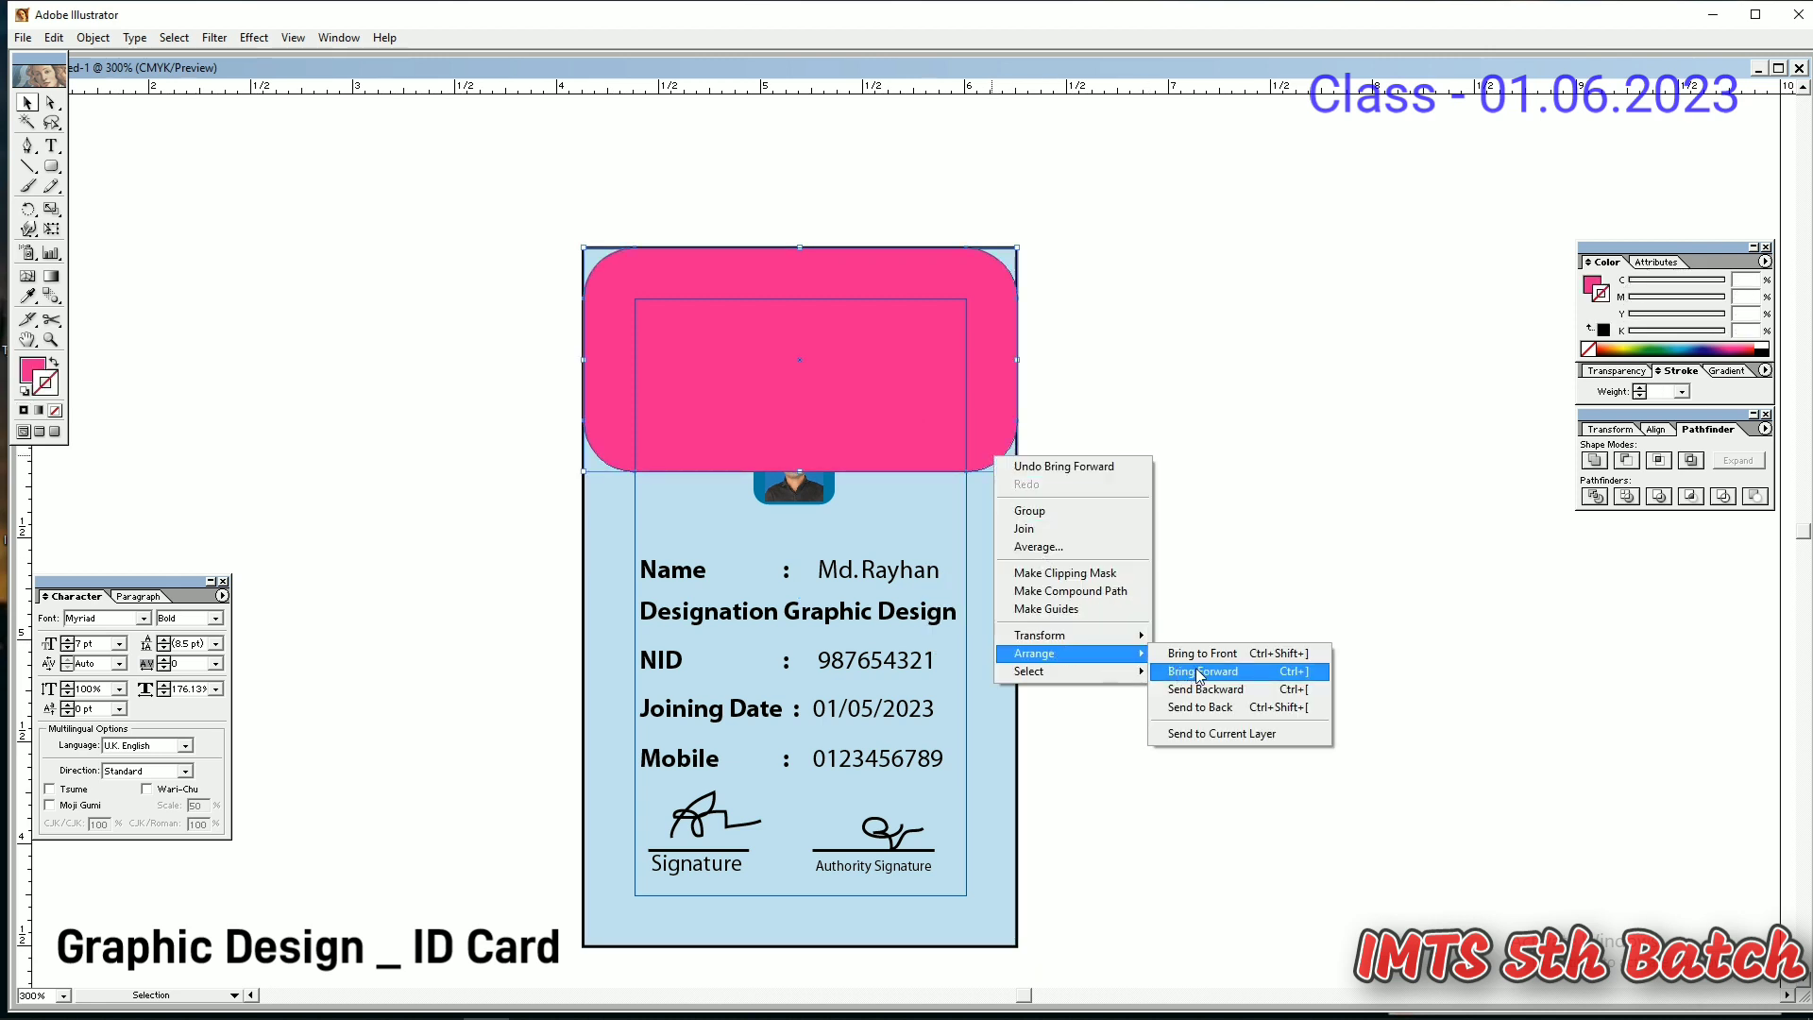
pyautogui.click(1218, 697)
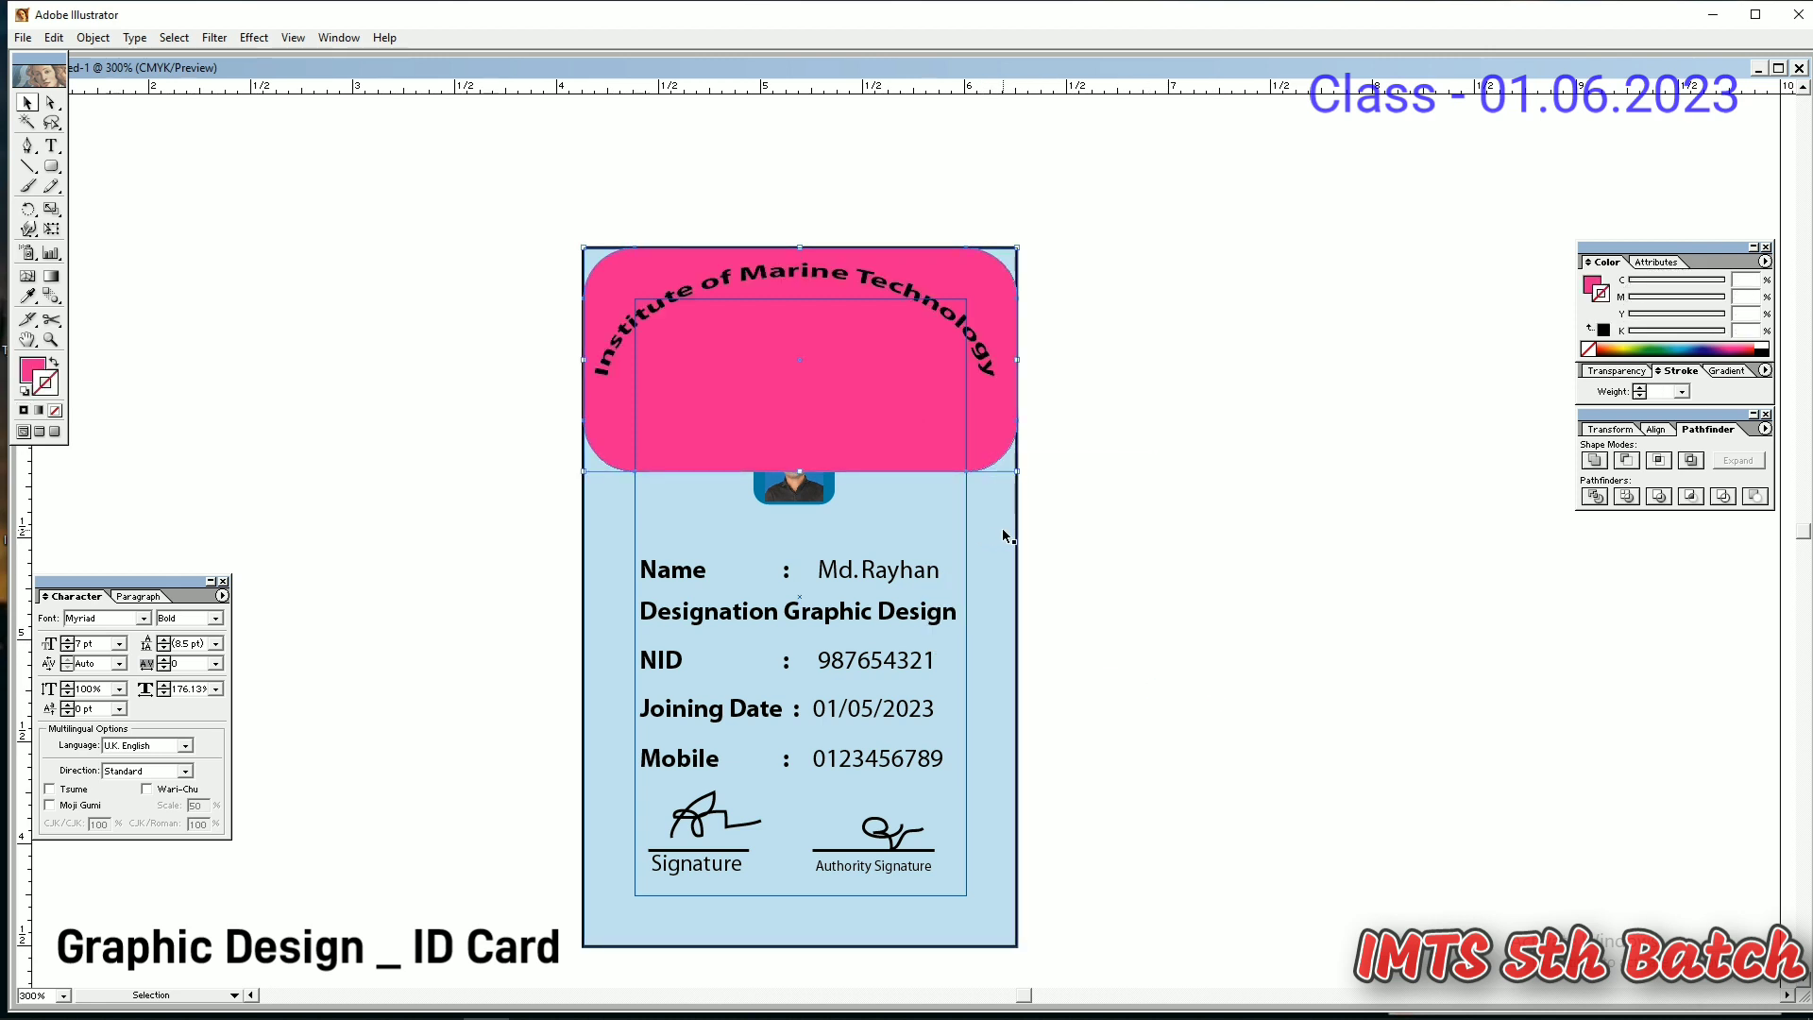
pyautogui.hotkey('ctrl', '[')
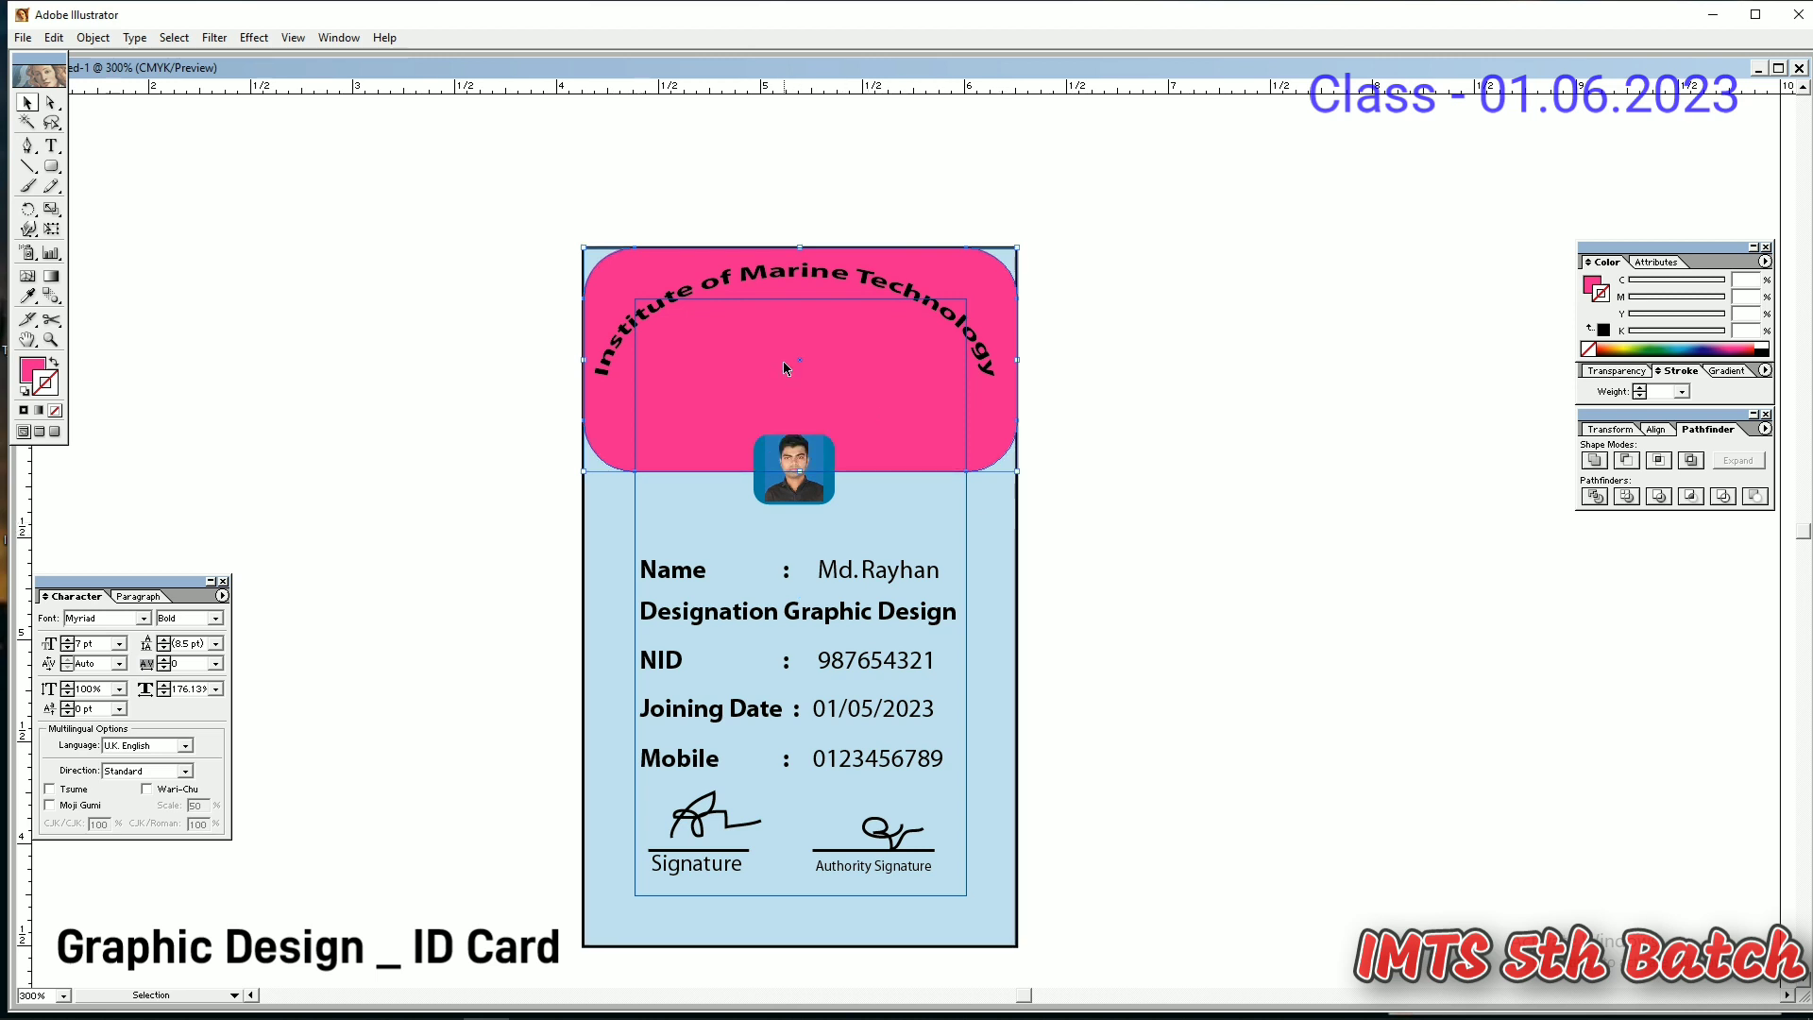
# - Slide the pink header off the card and bring the address line and ID Card badge to the front
pyautogui.press('Right')
pyautogui.press('Right')
pyautogui.press('Right')
pyautogui.press('Right')
pyautogui.press('Right')
pyautogui.press('Right')
pyautogui.press('Right')
pyautogui.press('Right')
pyautogui.press('Right')
pyautogui.press('Right')
pyautogui.press('Right')
pyautogui.press('Right')
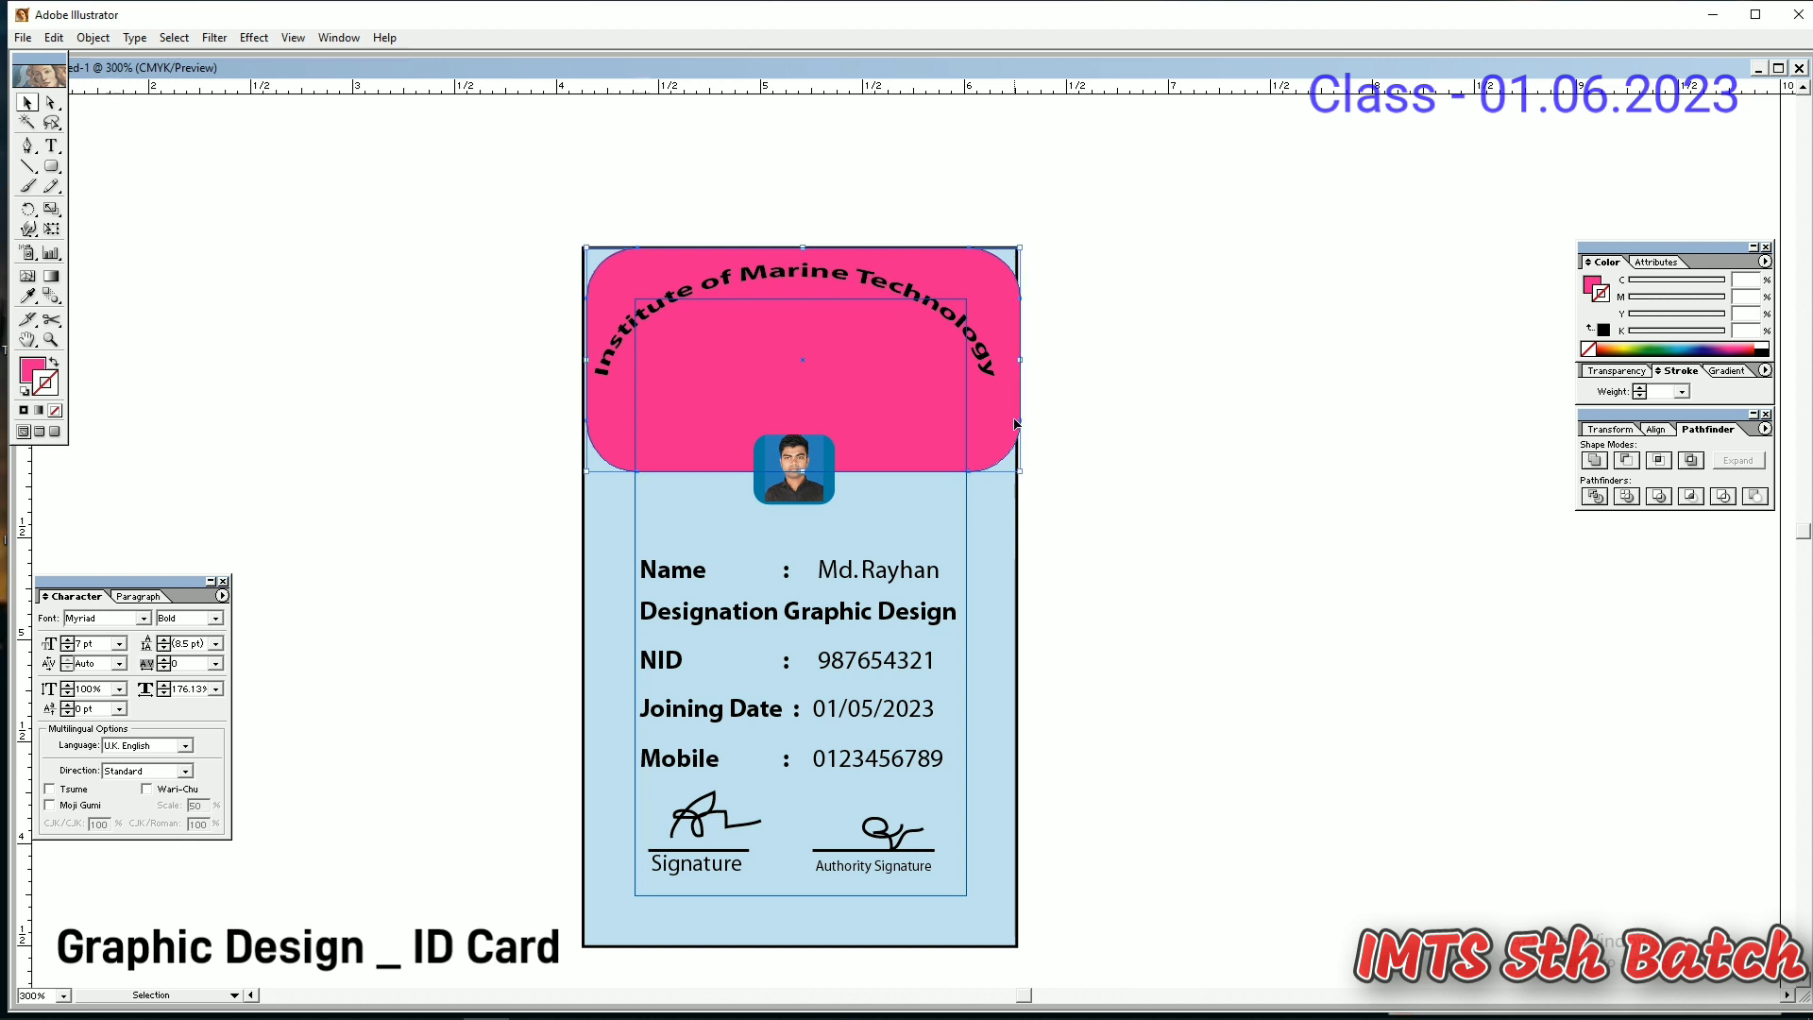
pyautogui.hotkey('shift', 'Right')
pyautogui.hotkey('shift', 'Right')
pyautogui.hotkey('shift', 'Right')
pyautogui.hotkey('shift', 'Right')
pyautogui.hotkey('shift', 'Right')
pyautogui.hotkey('shift', 'Right')
pyautogui.hotkey('shift', 'Right')
pyautogui.hotkey('shift', 'Right')
pyautogui.hotkey('shift', 'Right')
pyautogui.hotkey('shift', 'Right')
pyautogui.hotkey('shift', 'Right')
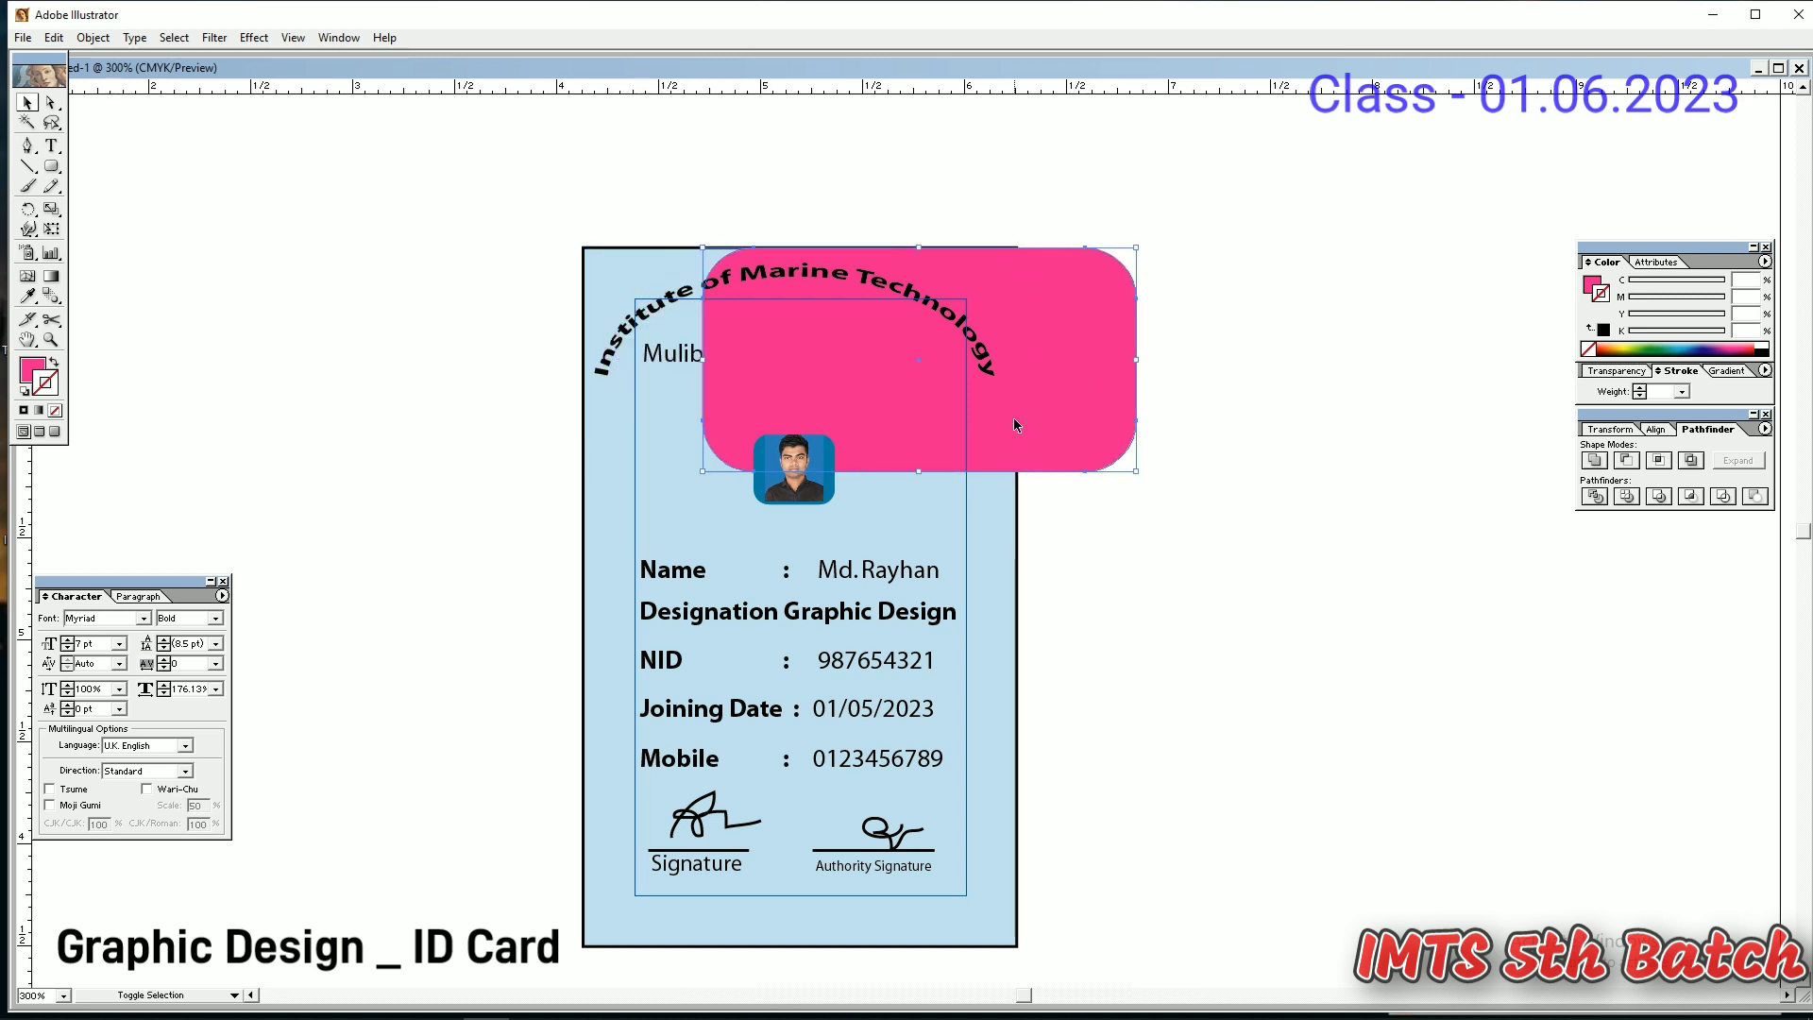
pyautogui.hotkey('shift', 'Right')
pyautogui.hotkey('shift', 'Right')
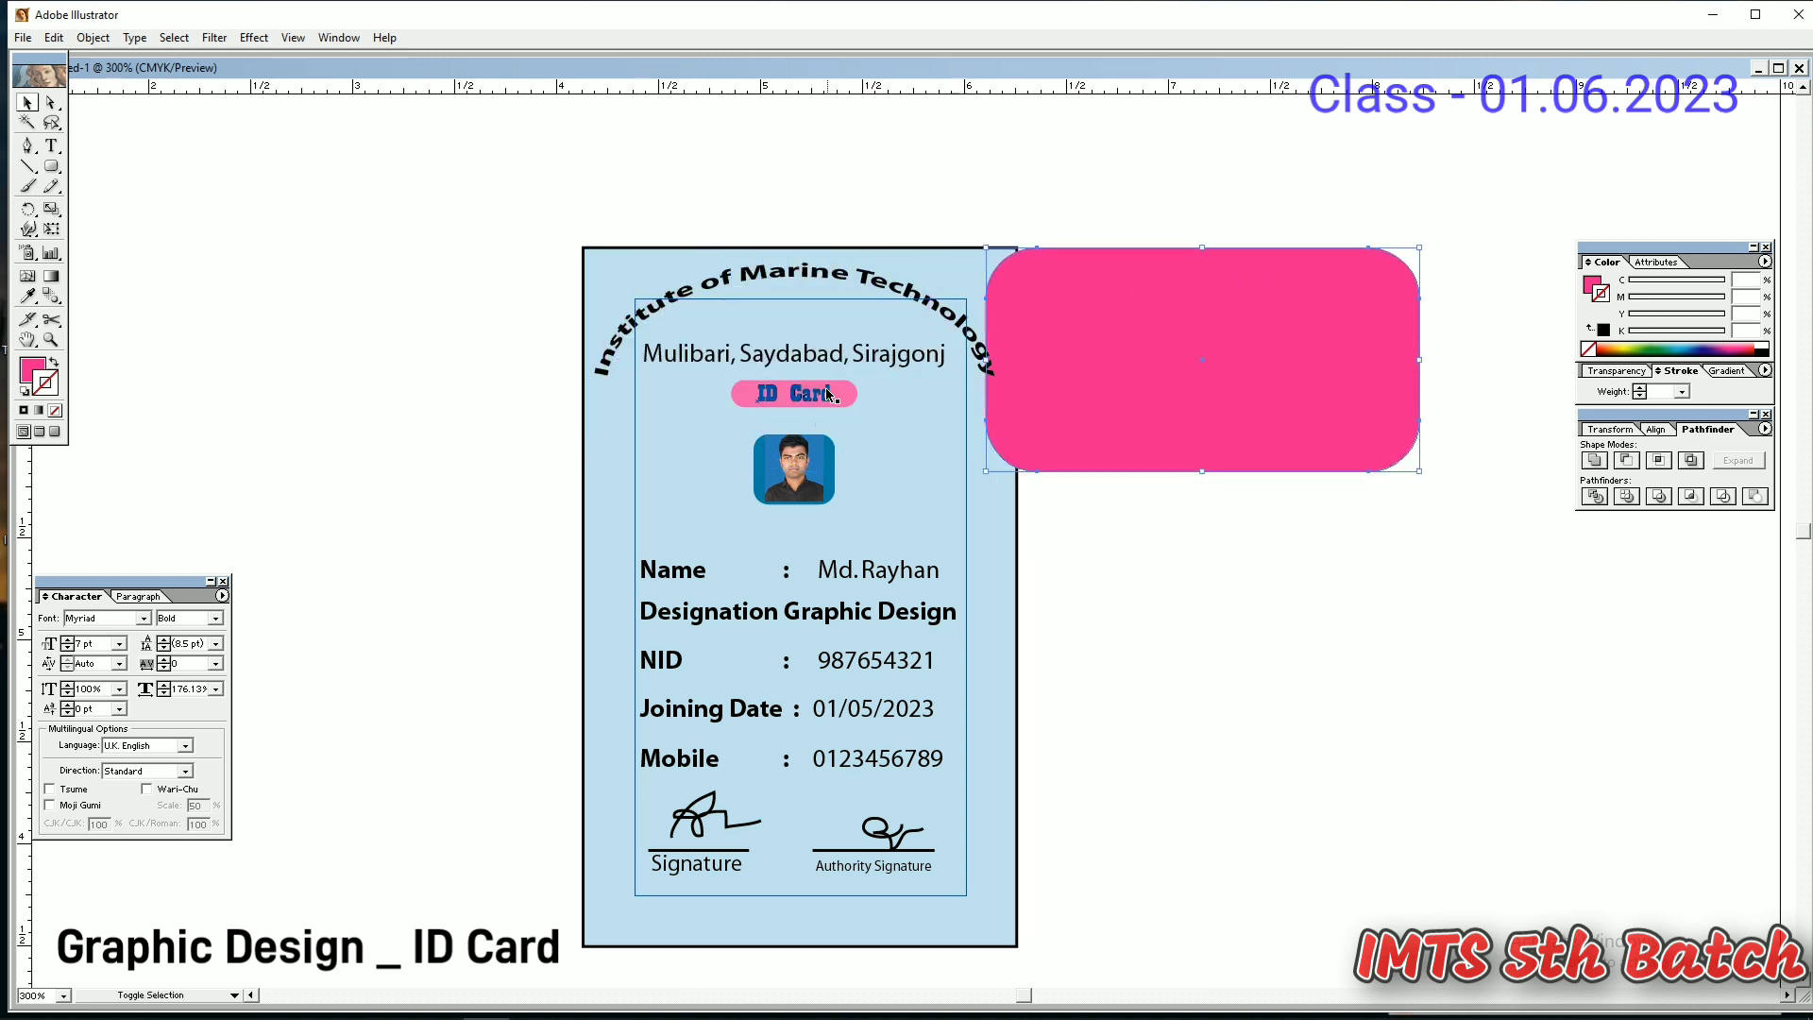
pyautogui.keyDown('shift'); pyautogui.click(840, 357); pyautogui.keyUp('shift')
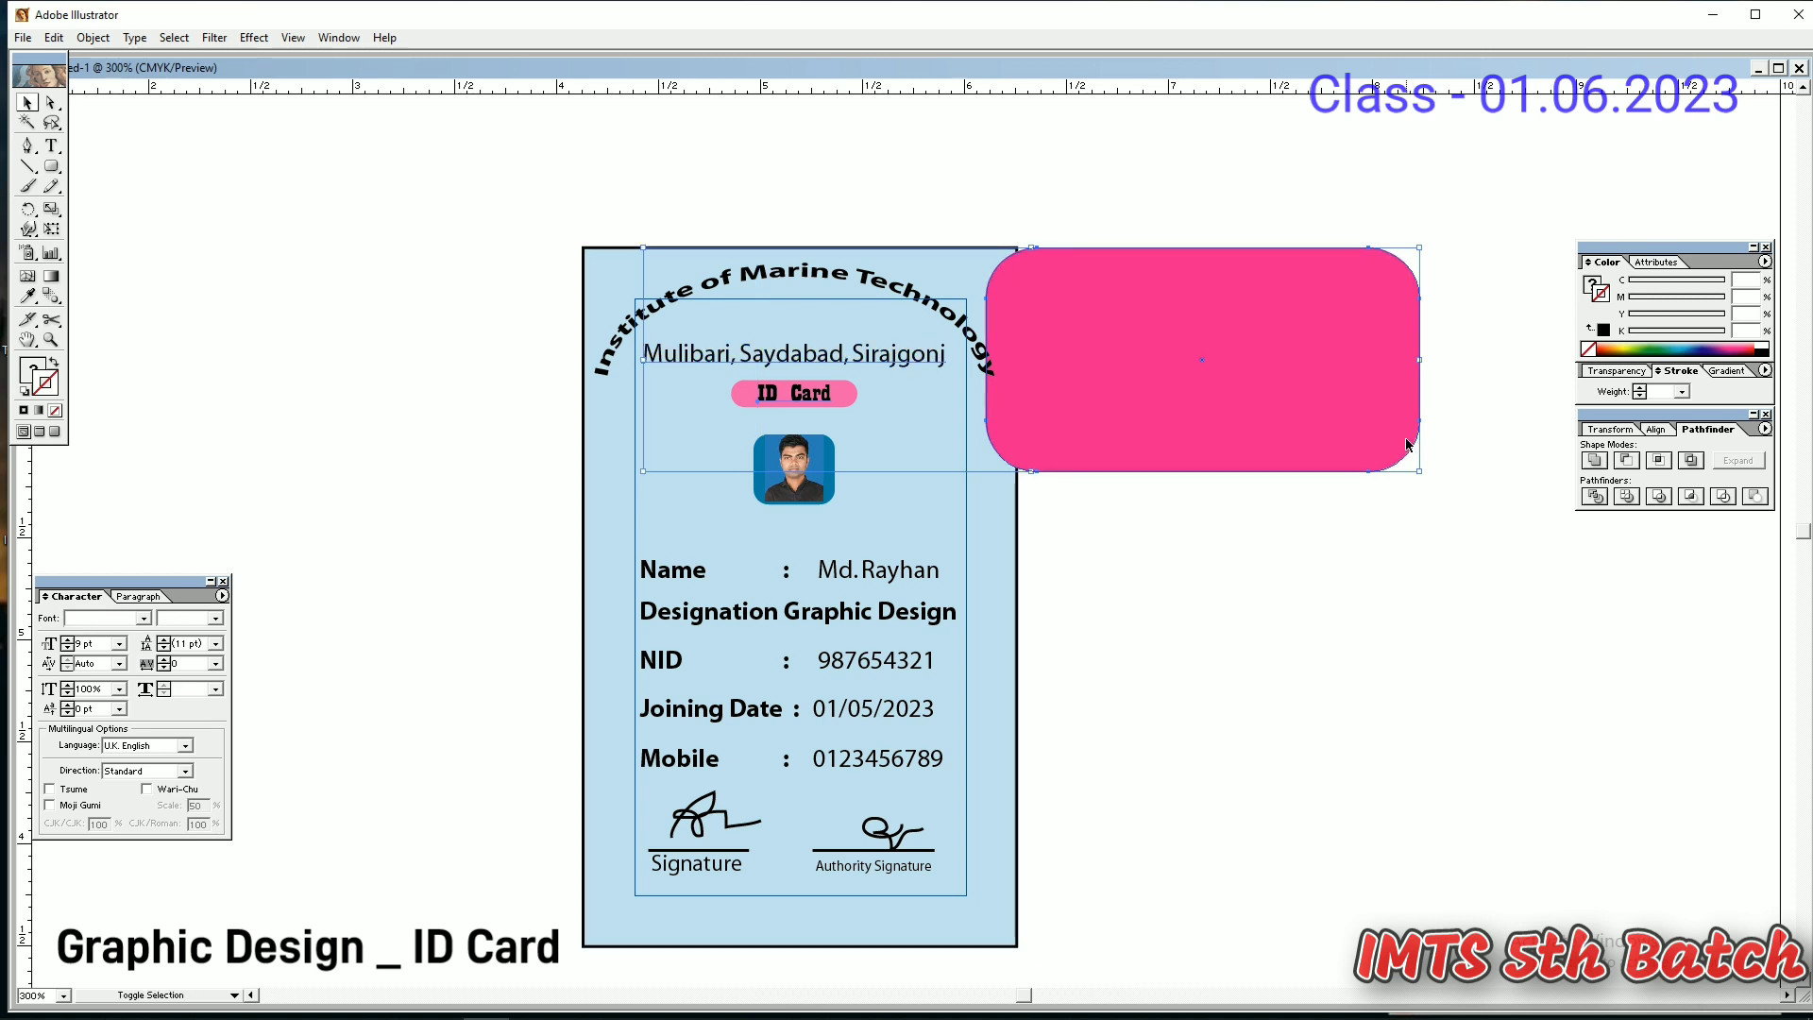
pyautogui.keyDown('shift'); pyautogui.click(1109, 420); pyautogui.keyUp('shift')
pyautogui.keyDown('shift'); pyautogui.click(835, 395); pyautogui.keyUp('shift')
pyautogui.rightClick(834, 395)
pyautogui.moveTo(887, 526)
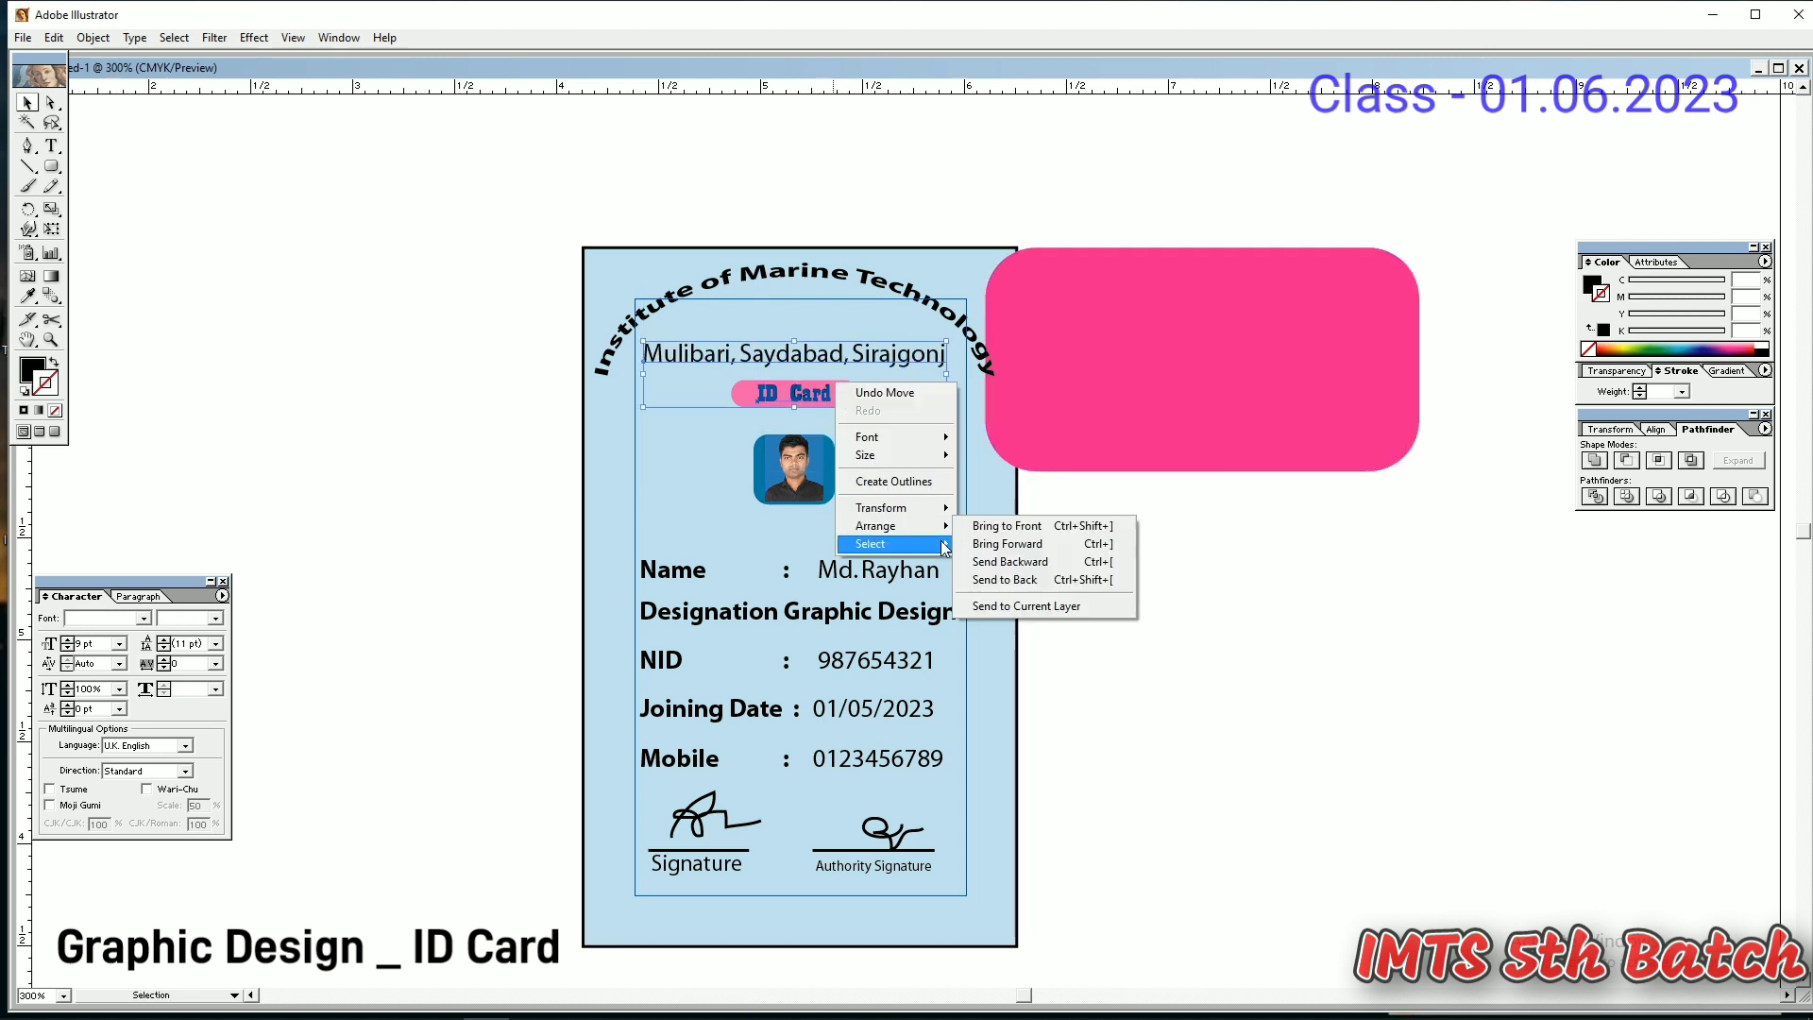
pyautogui.click(1051, 529)
# - Move the pink header back onto the card's top, aligned with its right edge
pyautogui.click(1108, 388)
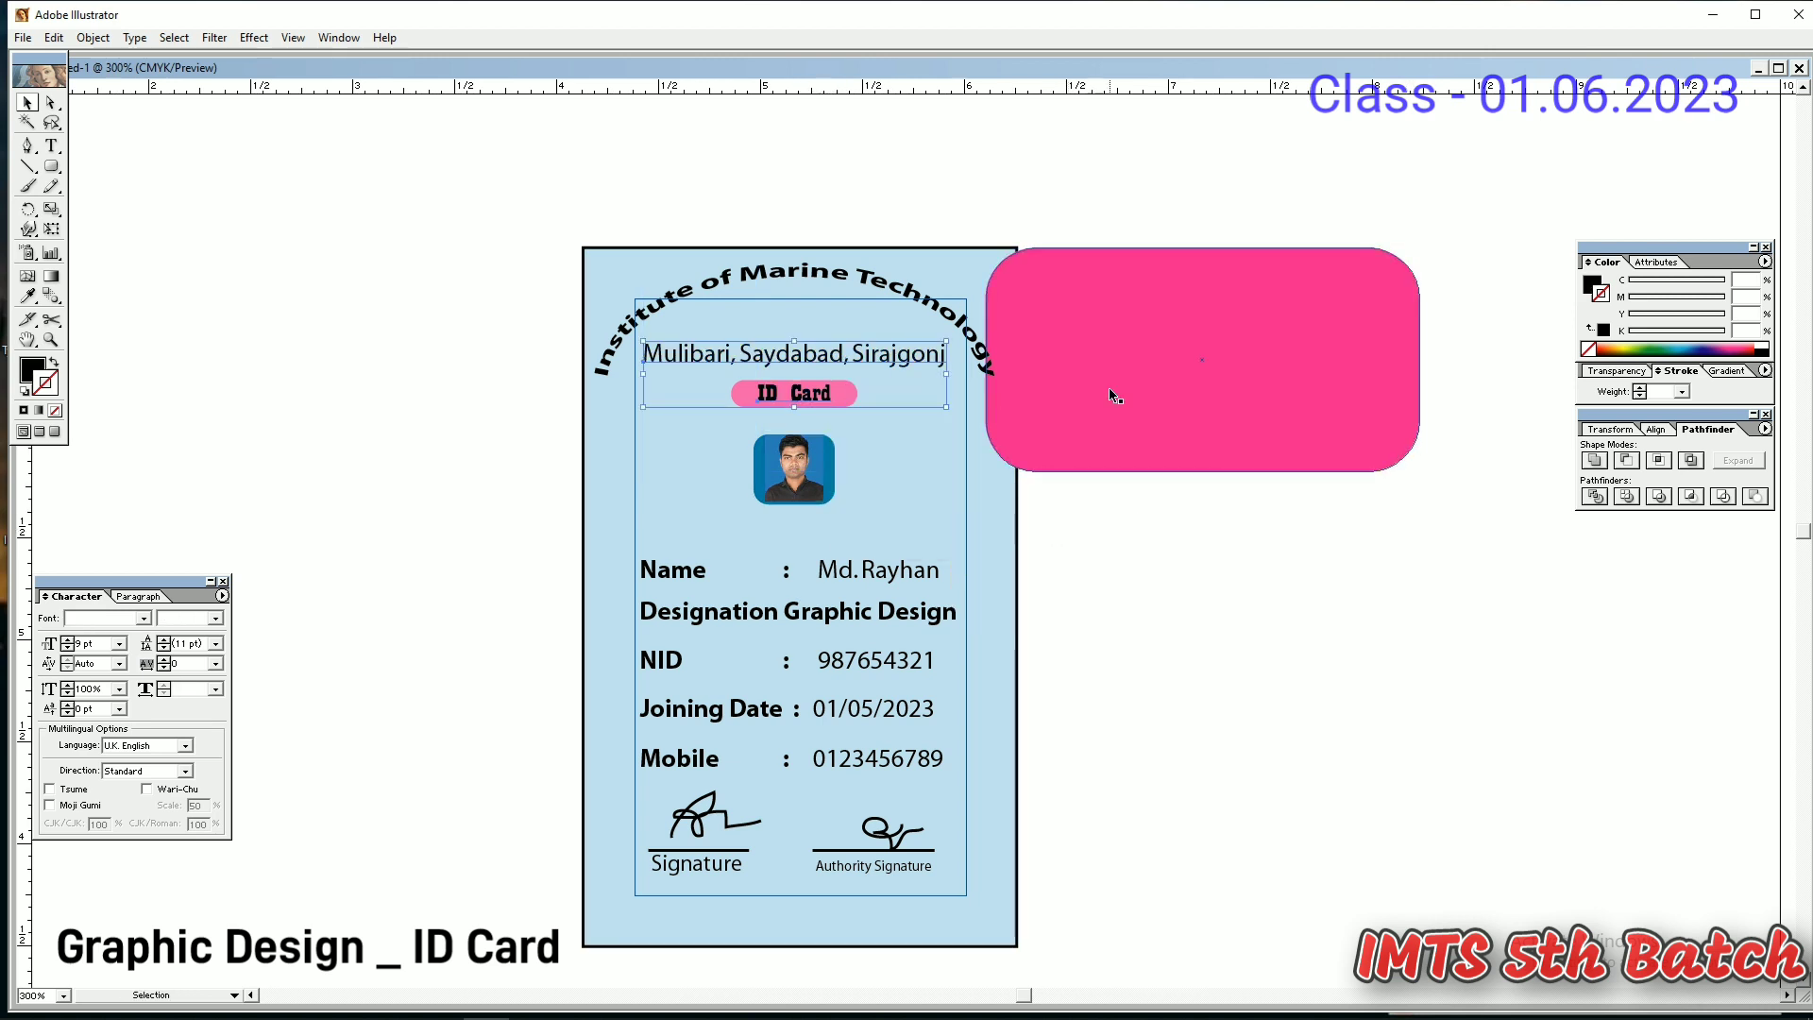
pyautogui.hotkey('shift', 'Left')
pyautogui.hotkey('shift', 'Left')
pyautogui.hotkey('shift', 'Left')
pyautogui.hotkey('shift', 'Left')
pyautogui.hotkey('shift', 'Left')
pyautogui.hotkey('shift', 'Left')
pyautogui.hotkey('shift', 'Left')
pyautogui.hotkey('shift', 'Left')
pyautogui.hotkey('shift', 'Left')
pyautogui.hotkey('shift', 'Left')
pyautogui.hotkey('shift', 'Left')
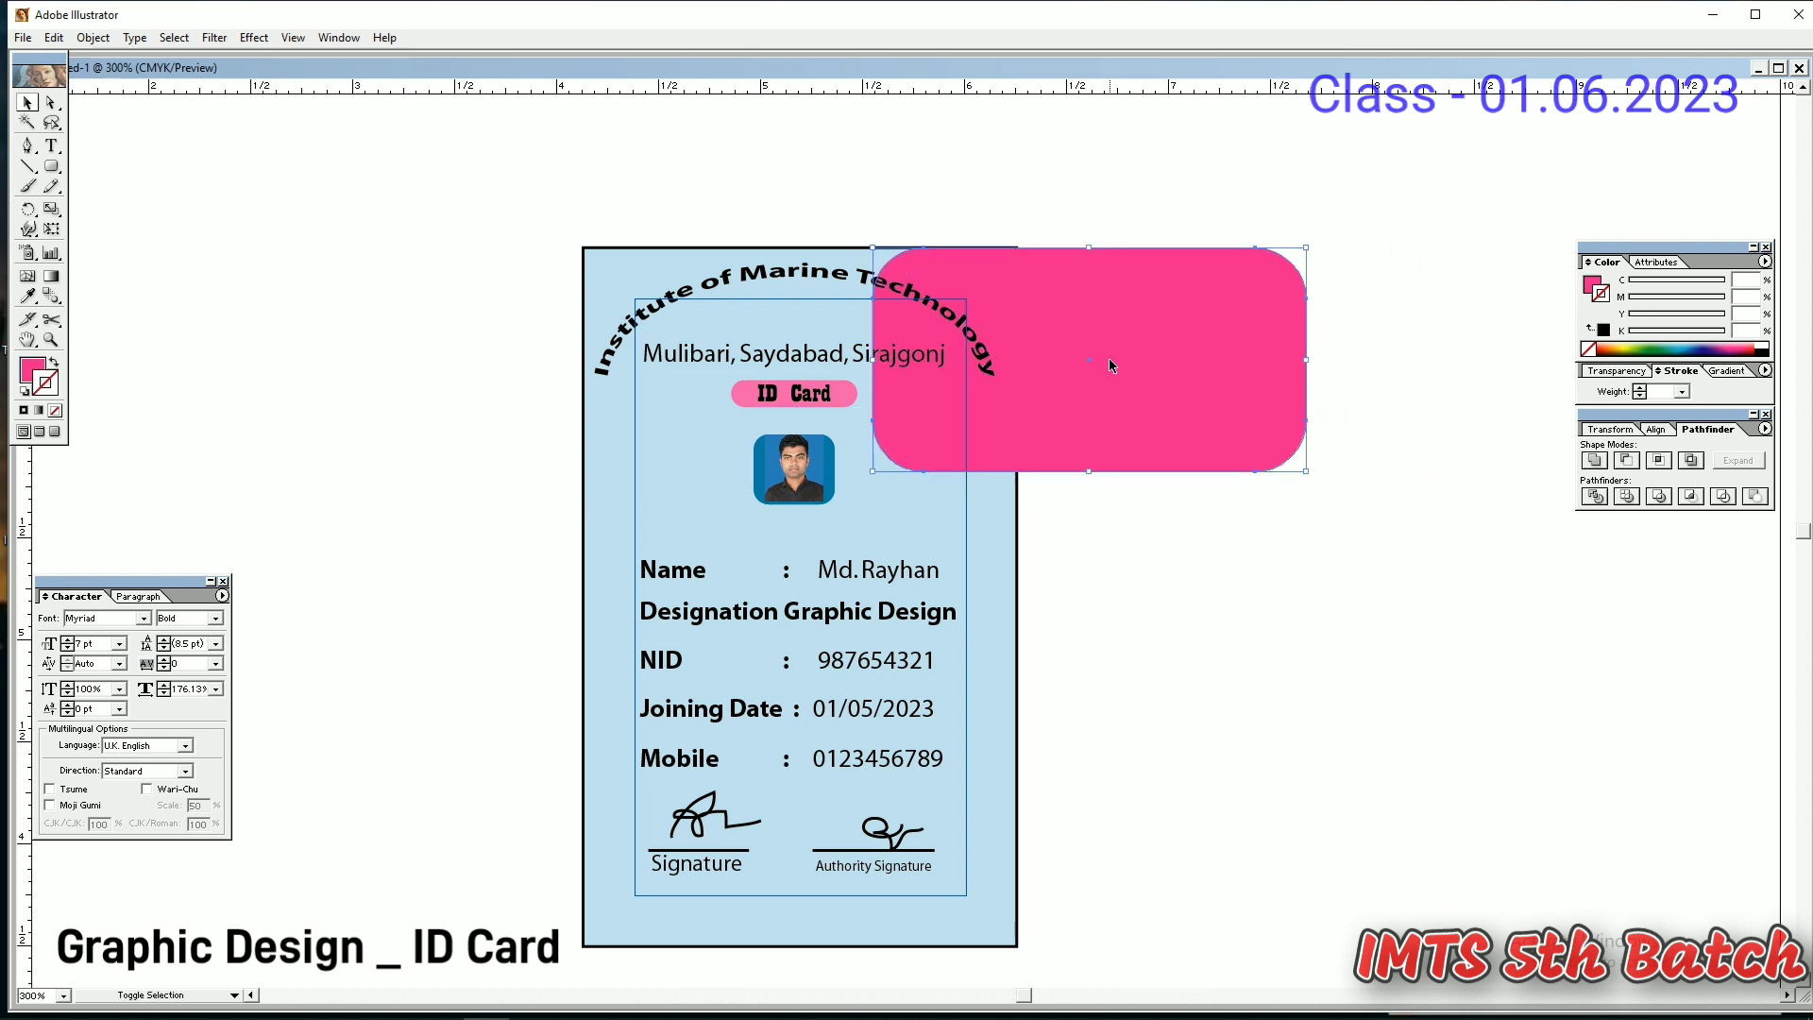
pyautogui.hotkey('shift', 'Left')
pyautogui.hotkey('shift', 'Left')
pyautogui.hotkey('shift', 'Left')
pyautogui.hotkey('shift', 'Left')
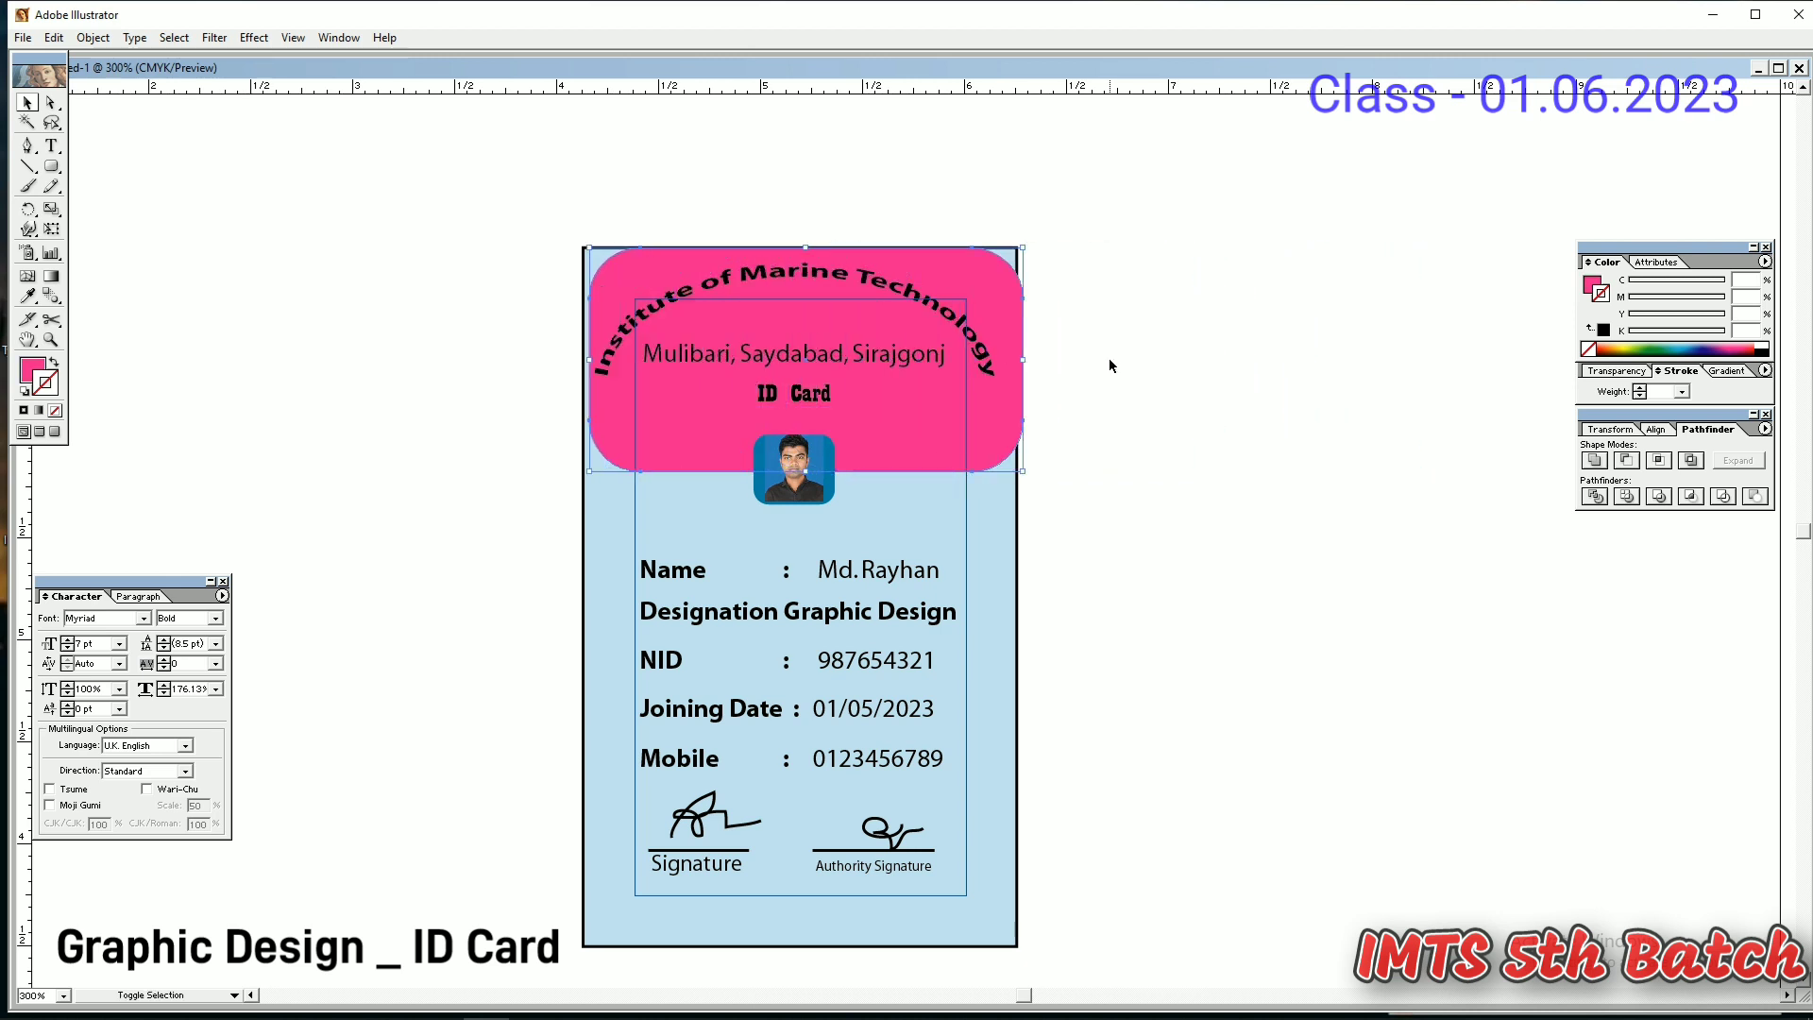
pyautogui.press('Right')
pyautogui.press('Right')
pyautogui.press('Right')
pyautogui.press('Right')
pyautogui.press('Right')
pyautogui.press('Right')
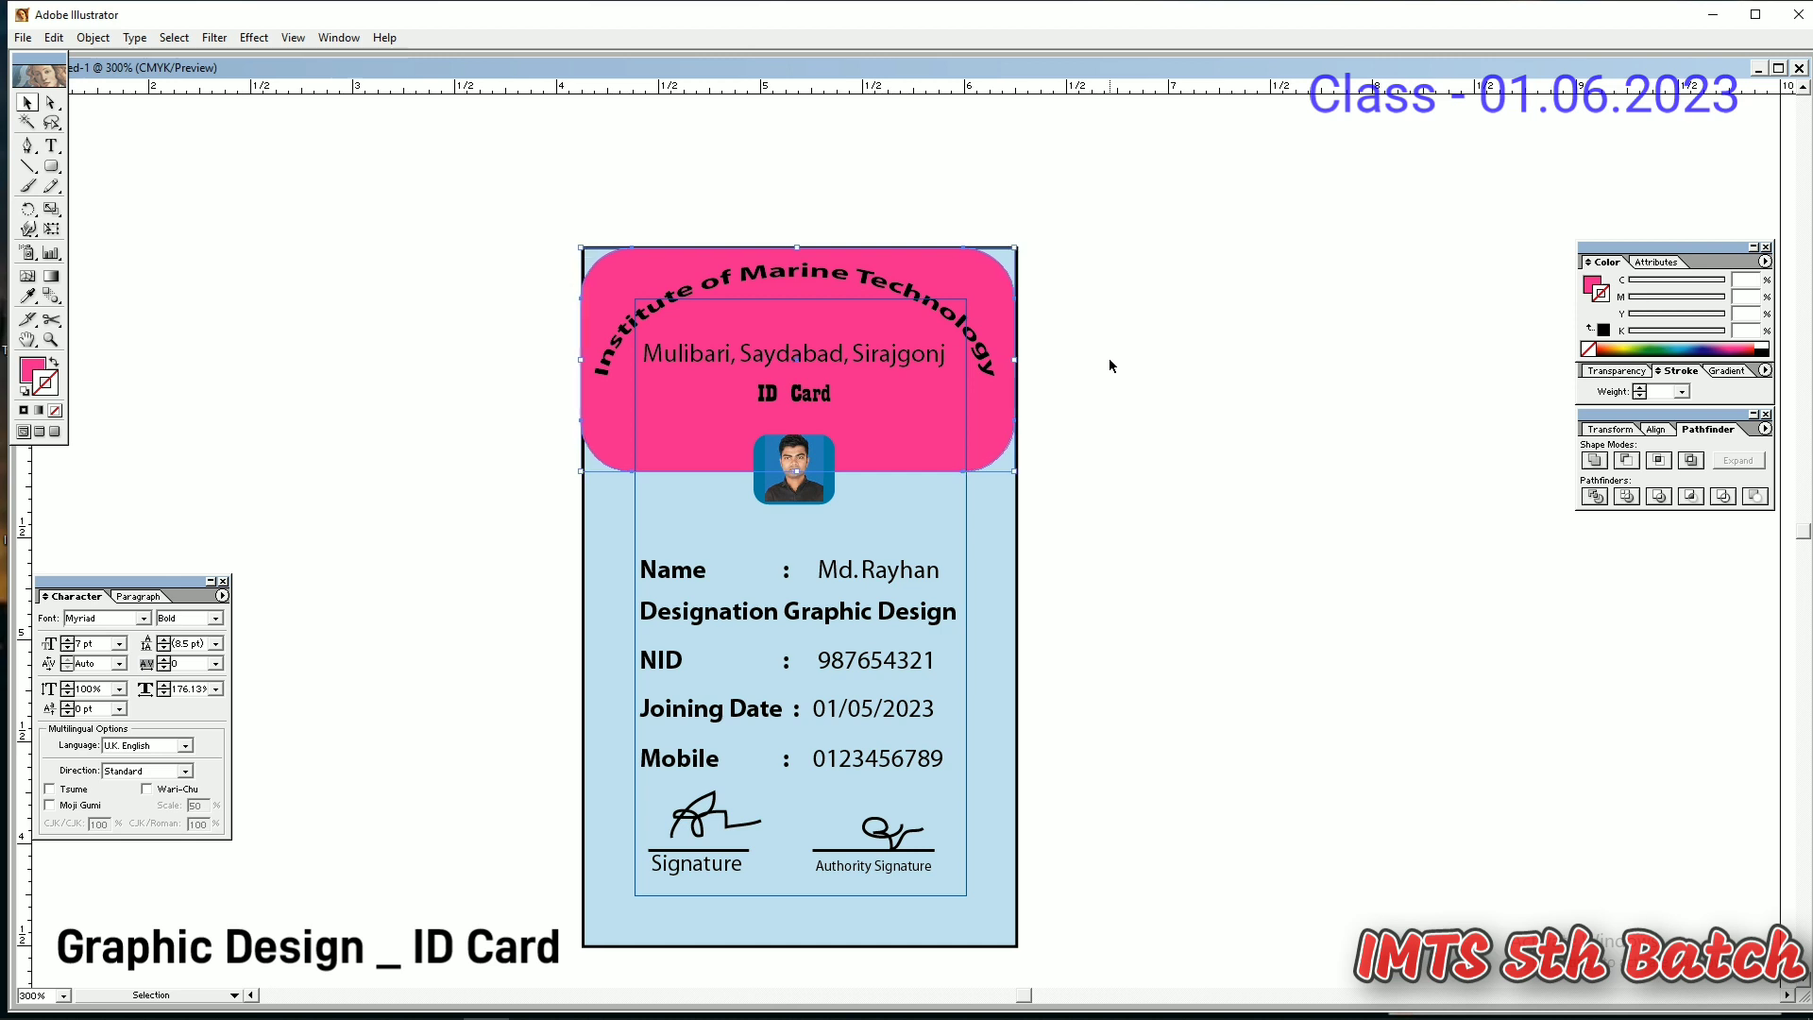
pyautogui.press('Right')
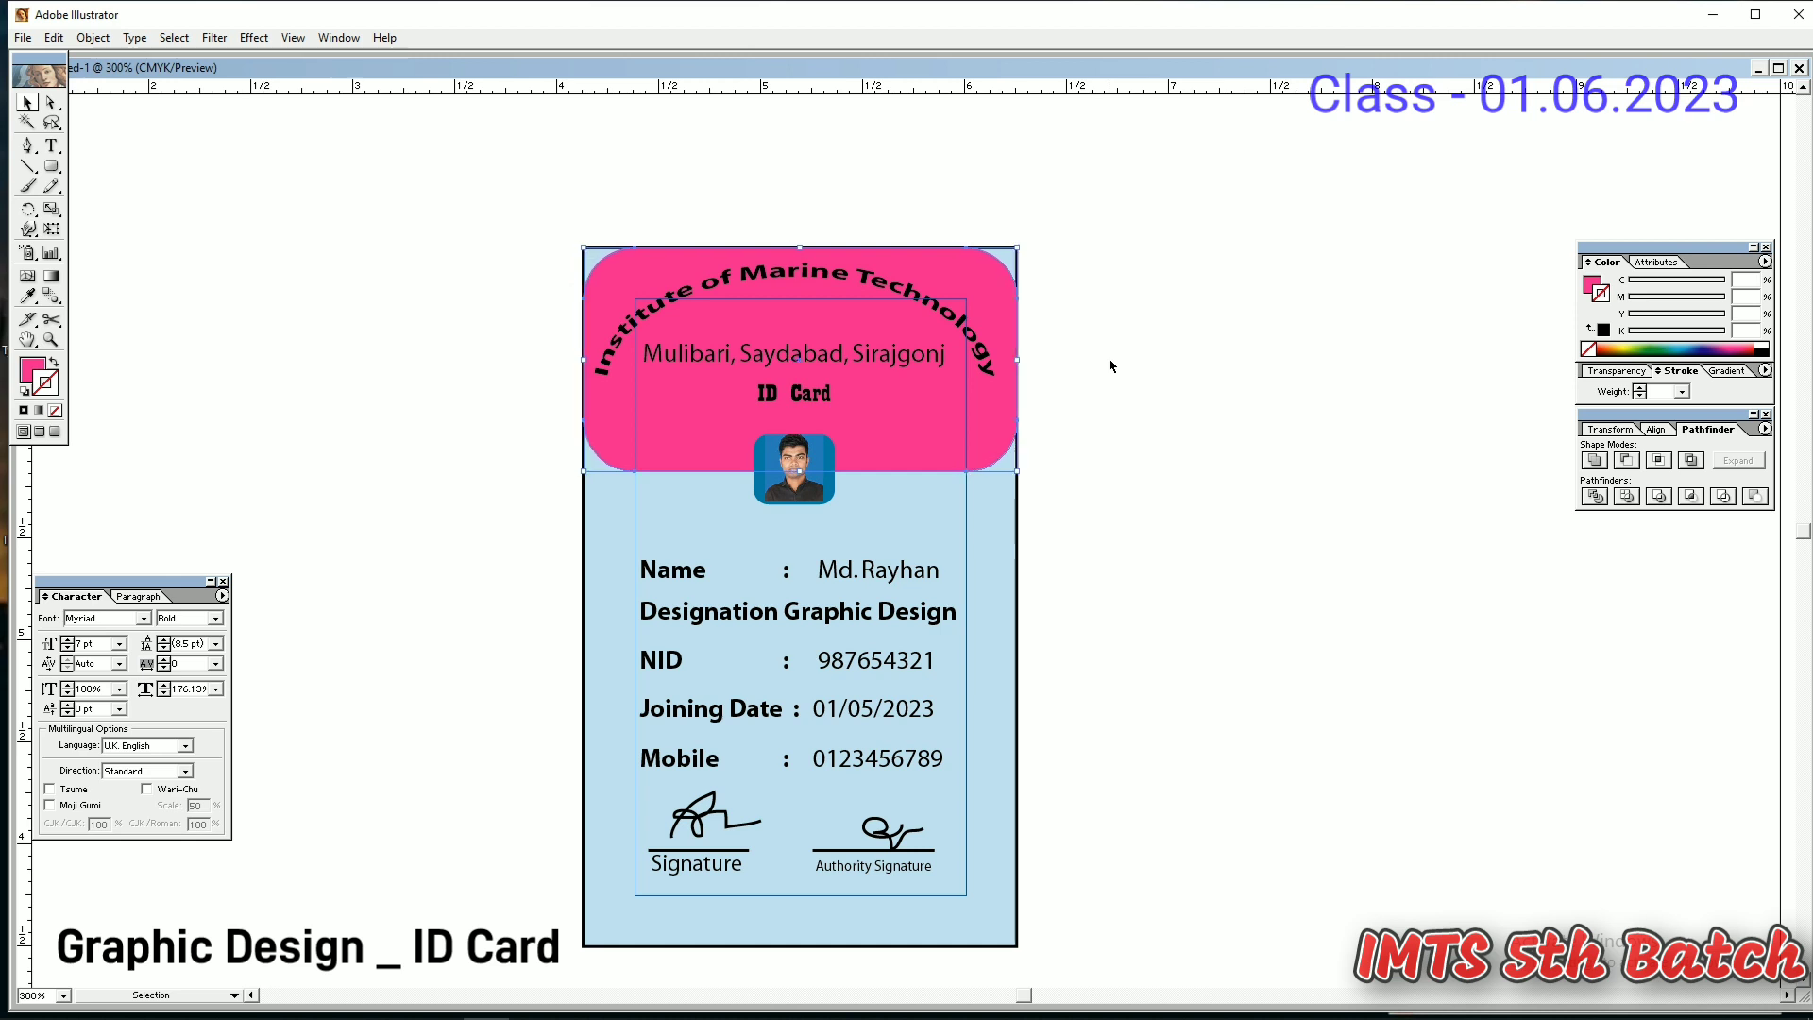
pyautogui.click(1108, 359)
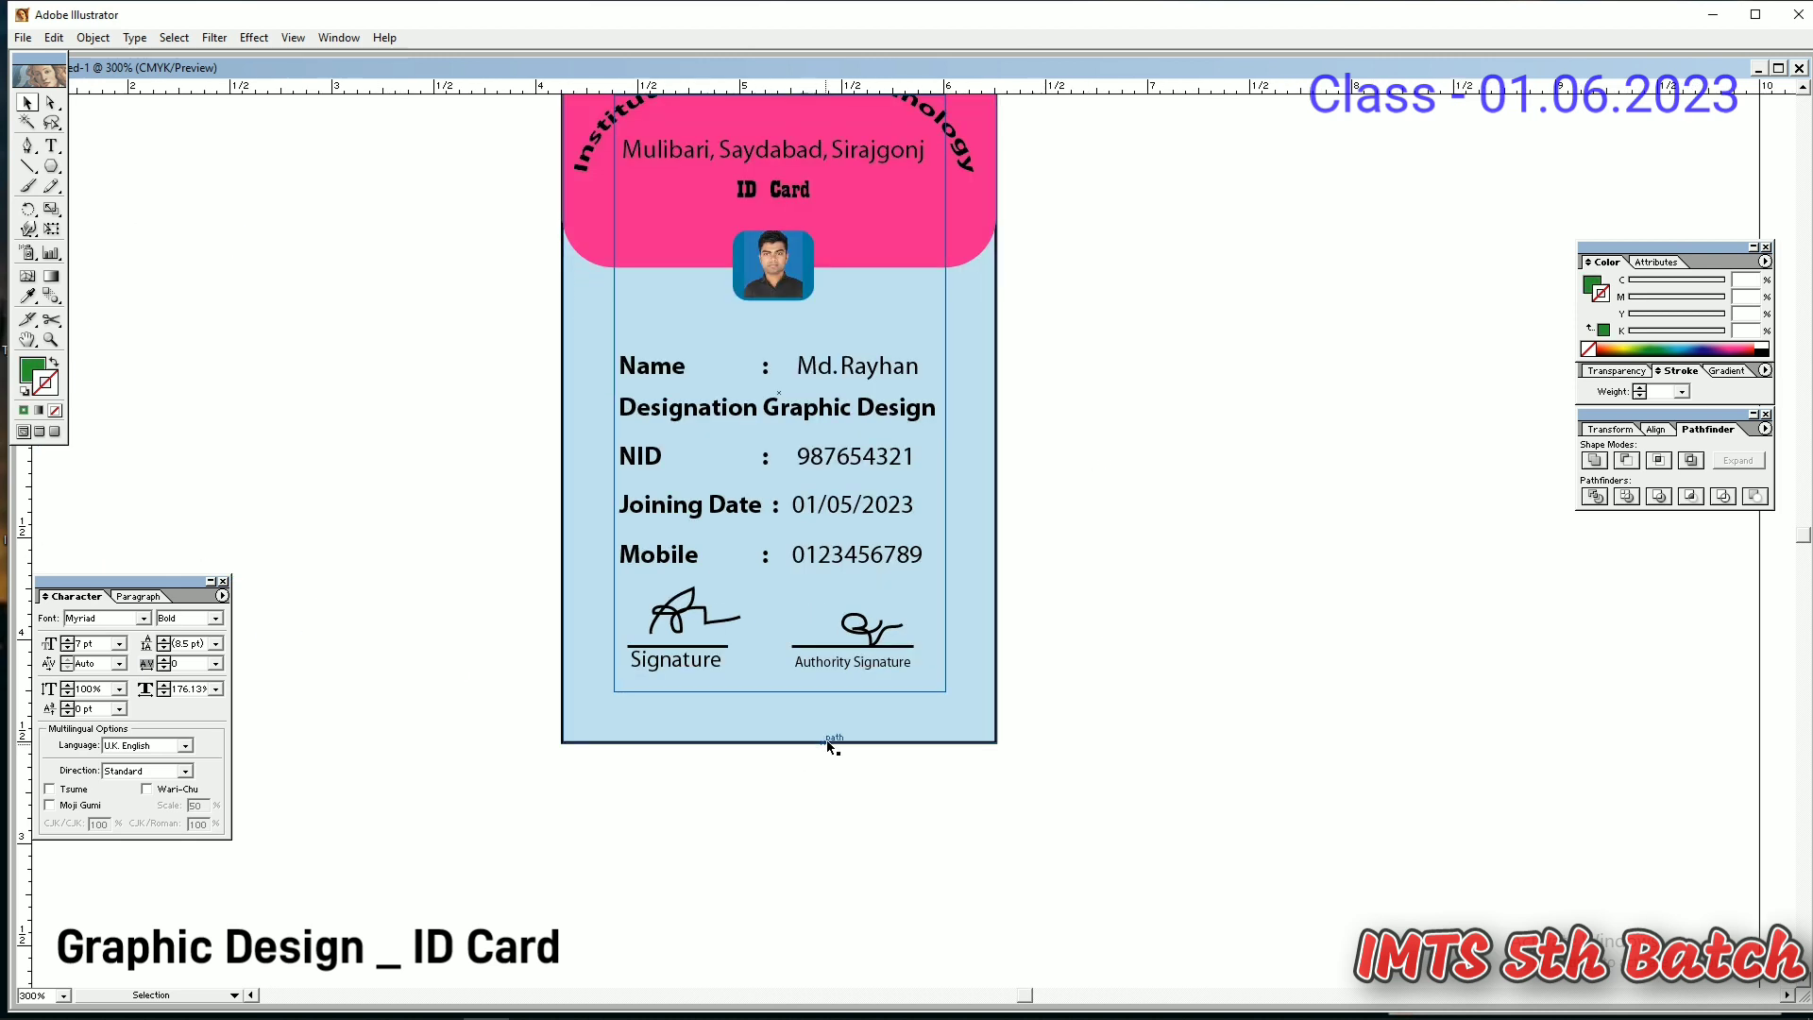
# - Start saving the card and navigate to the 5th batch folder on the desktop
pyautogui.moveTo(913, 567); pyautogui.dragTo(975, 660)
pyautogui.hotkey('ctrl', 's')
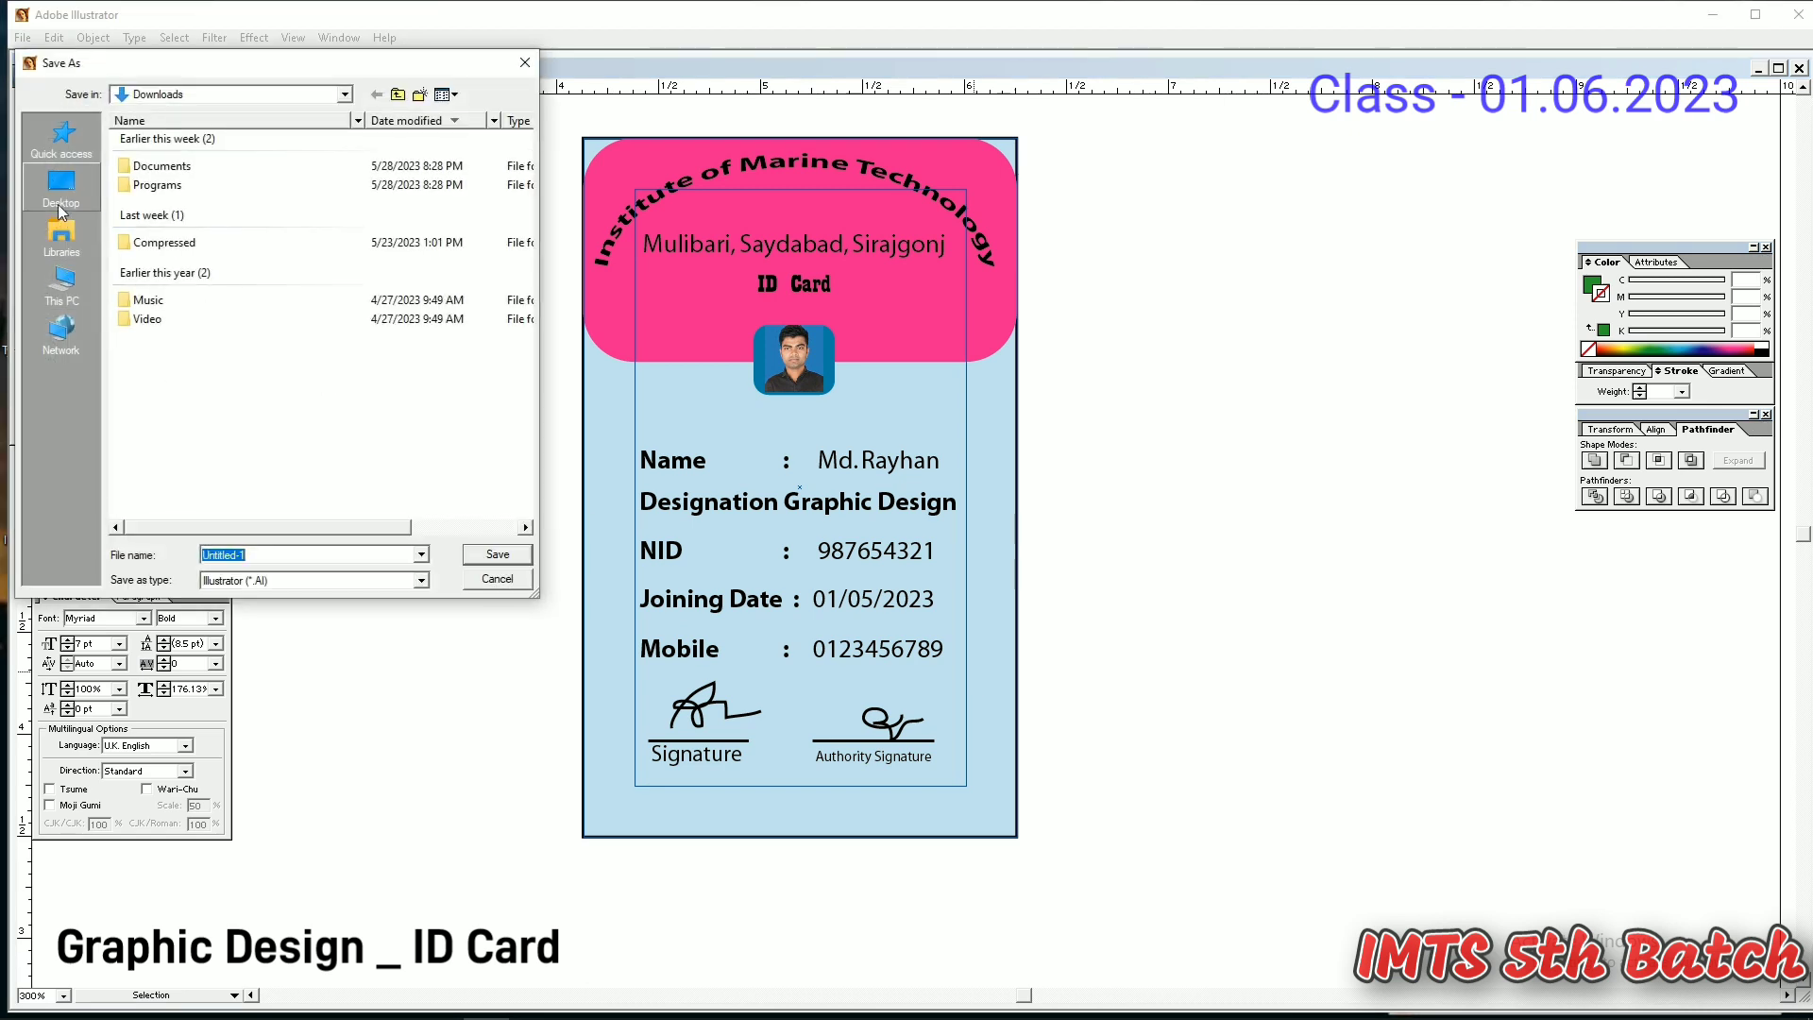
pyautogui.click(60, 202)
pyautogui.doubleClick(137, 288)
pyautogui.doubleClick(238, 142)
pyautogui.click(240, 143)
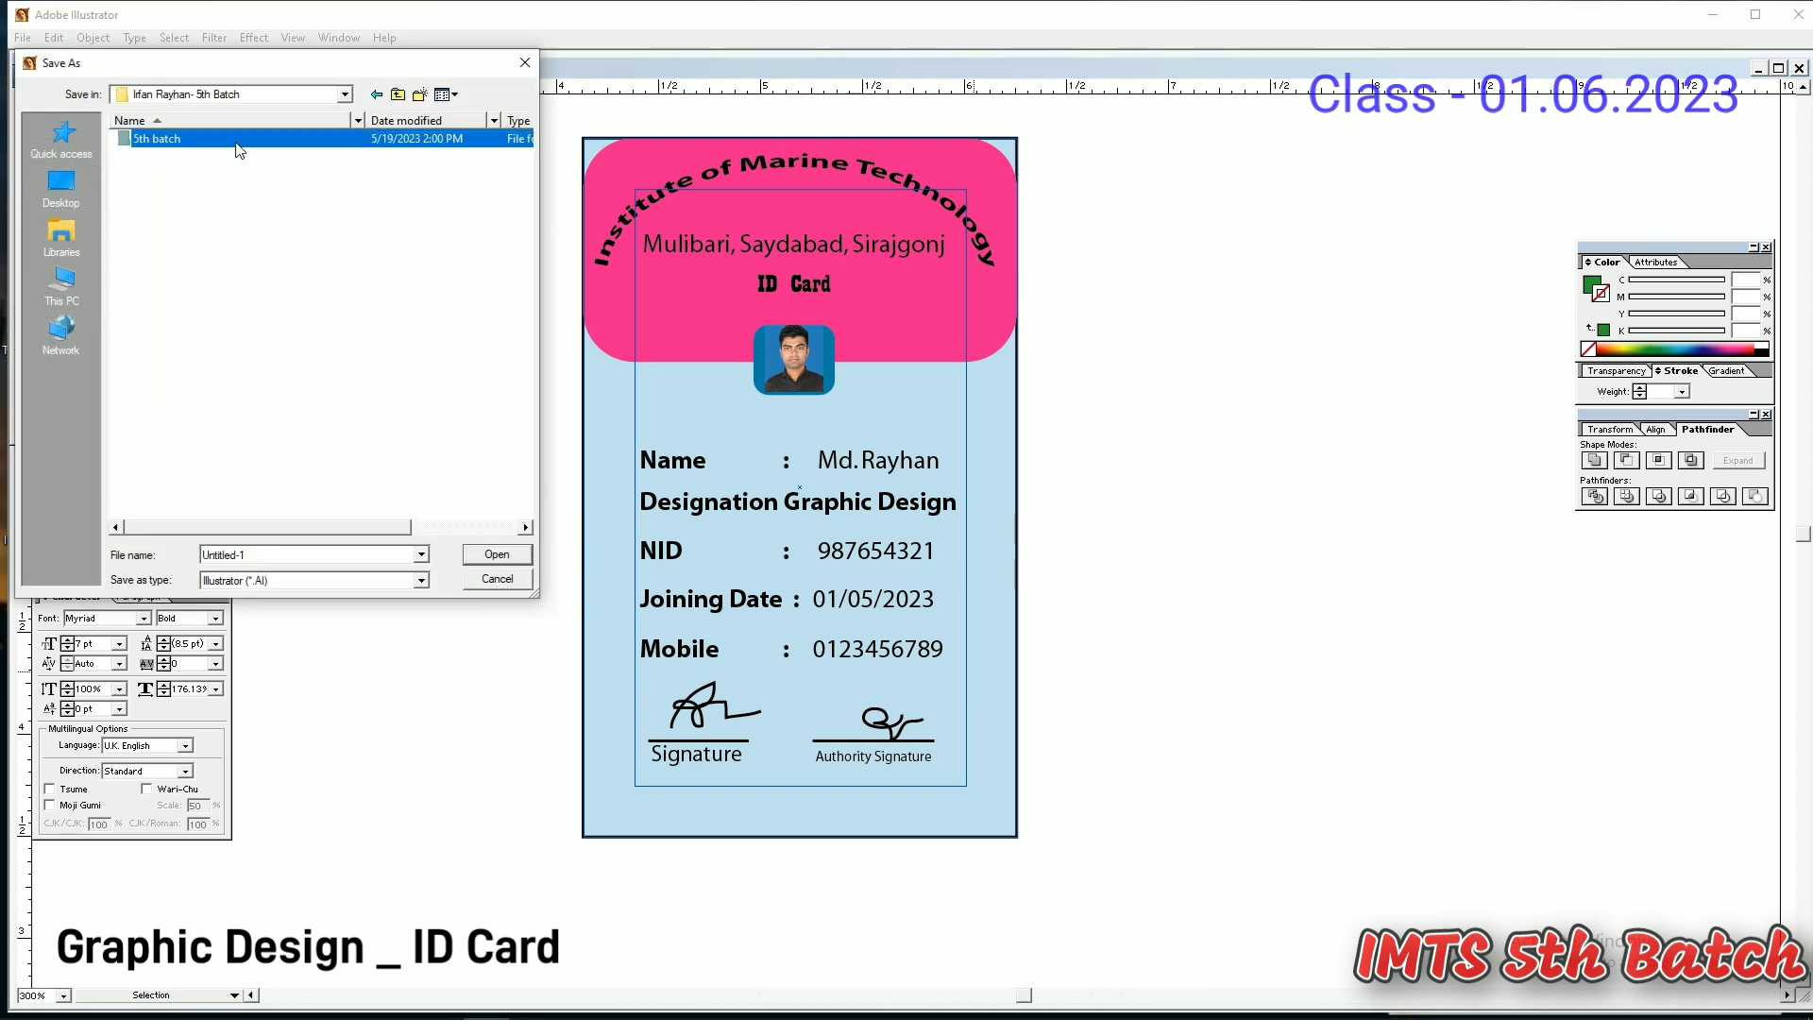
pyautogui.doubleClick(236, 145)
# - Save the card as Untitled-1.ai in a new 01.06.2023 folder, then close Illustrator
pyautogui.click(421, 95)
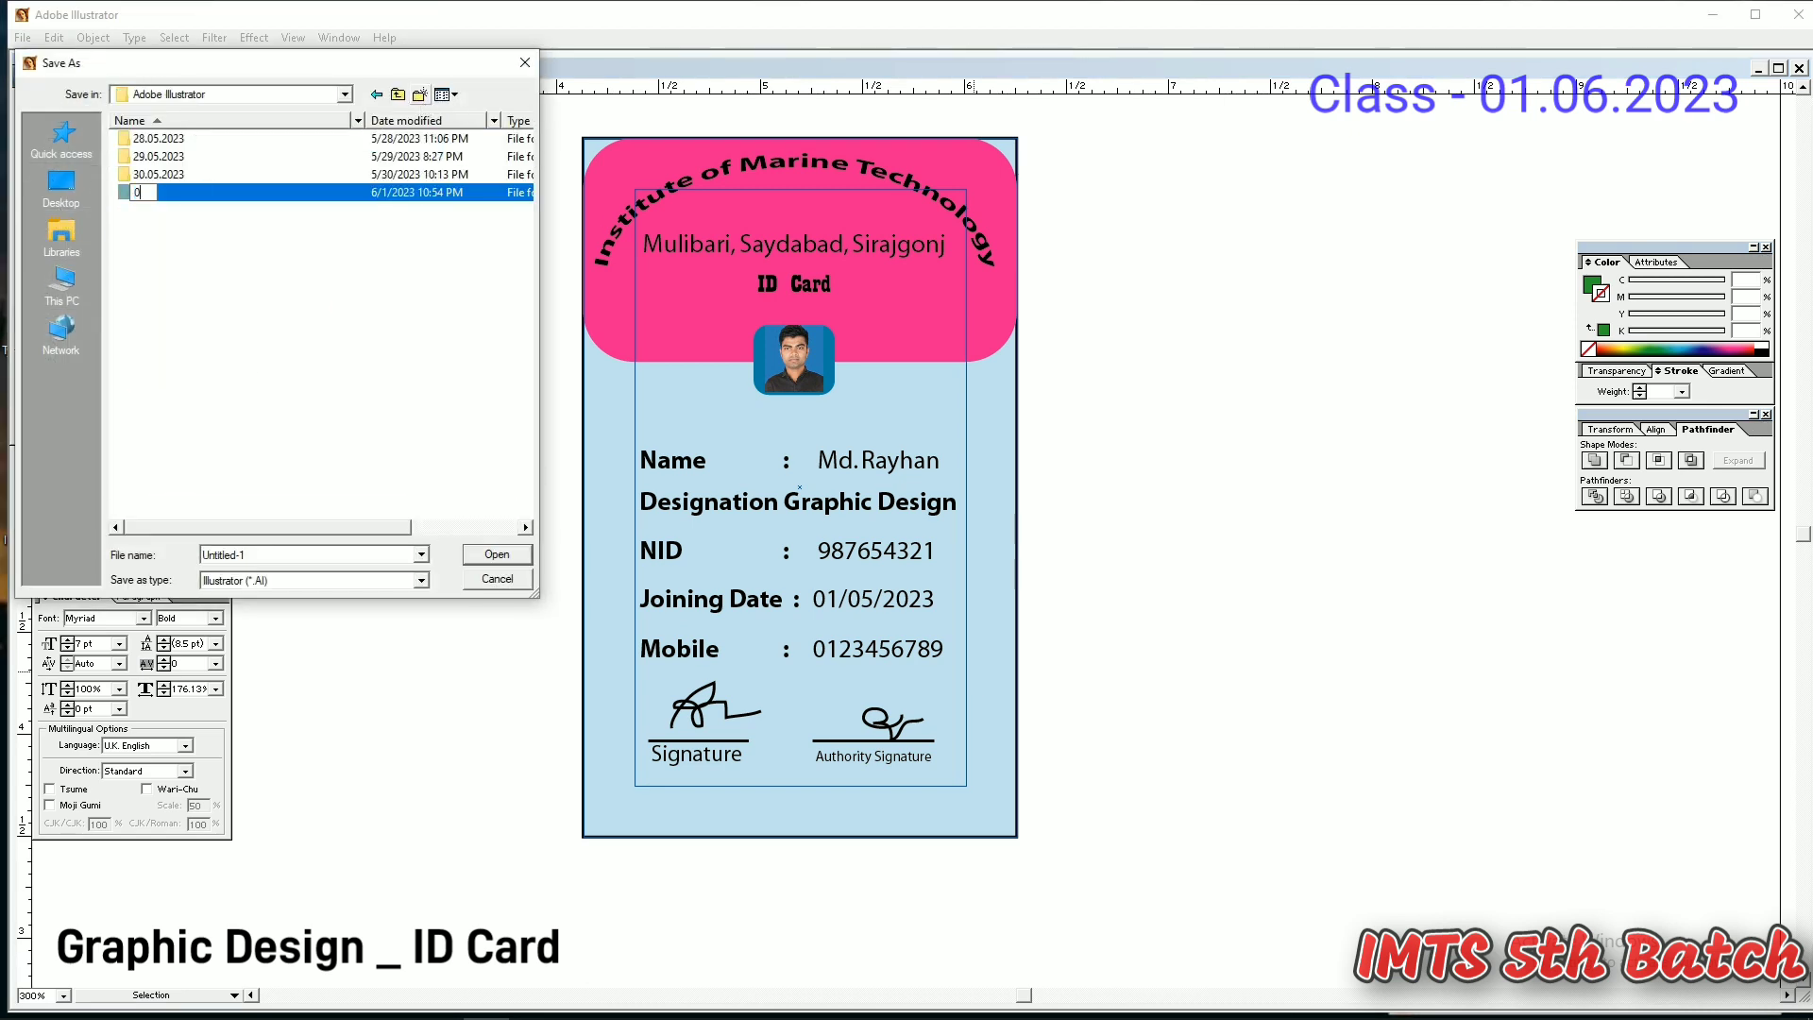
pyautogui.write('01.06.2023')
pyautogui.press('Return')
pyautogui.press('Return')
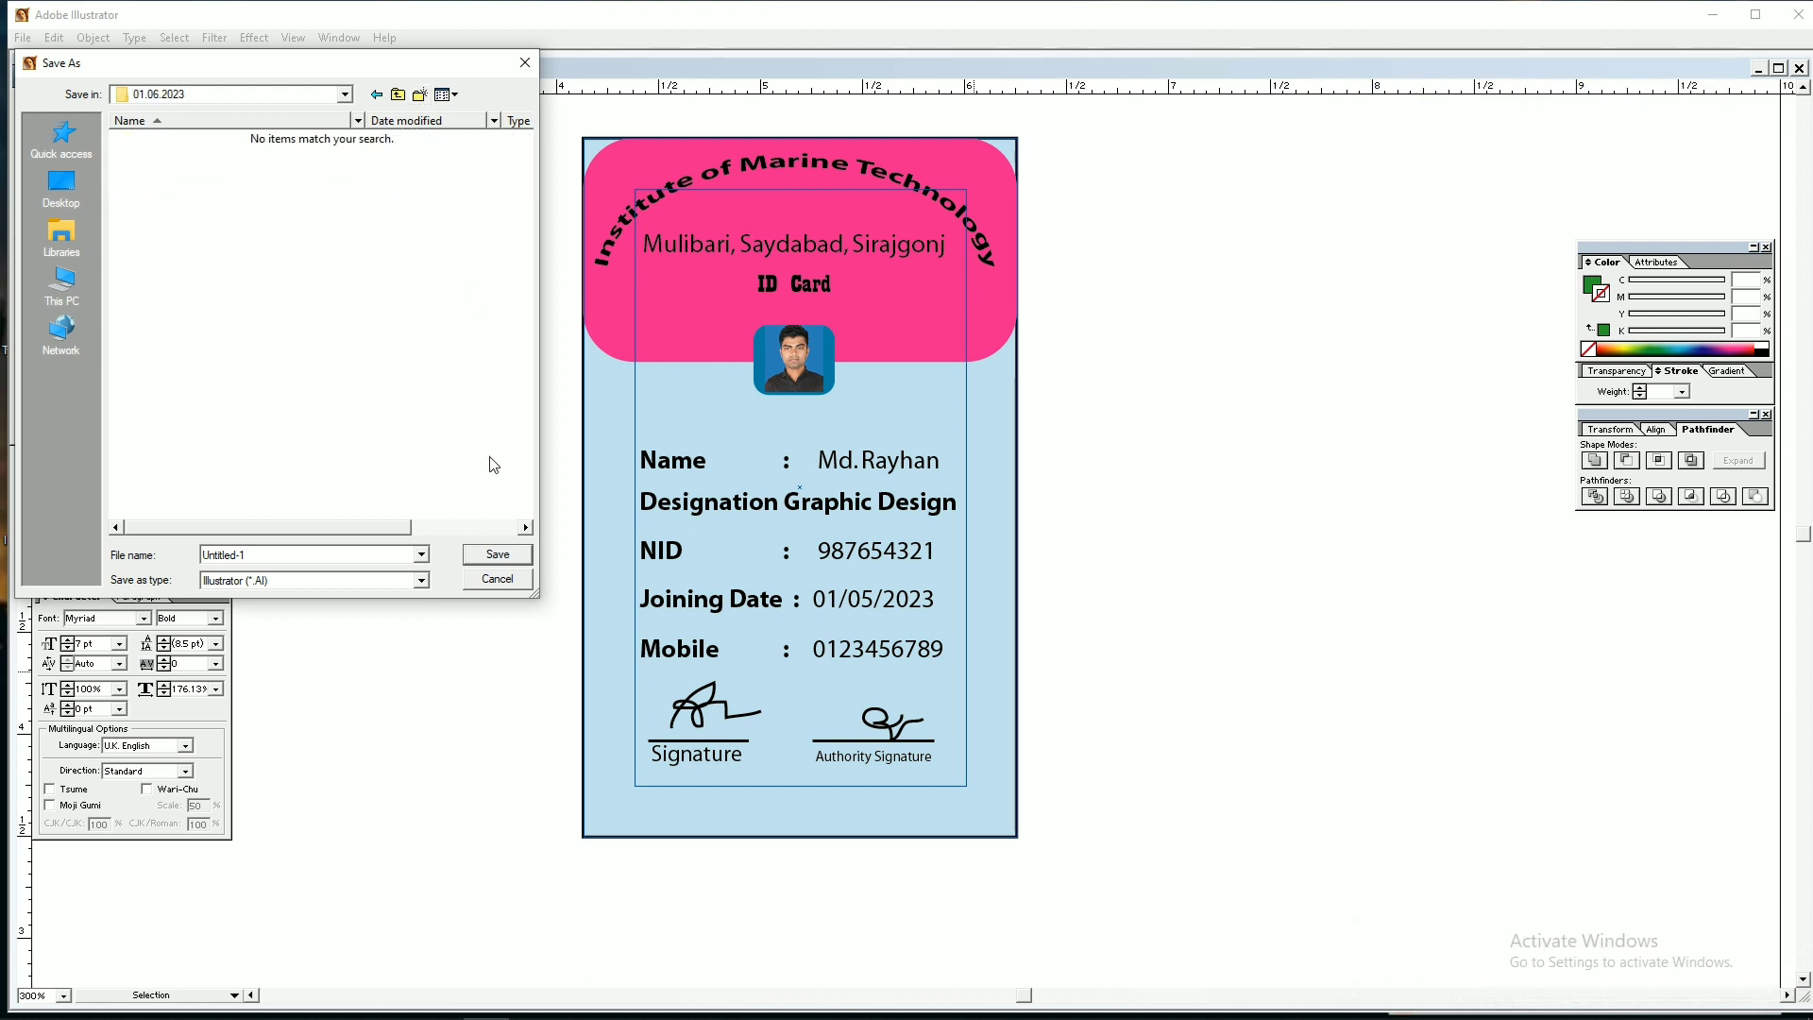
pyautogui.click(497, 556)
pyautogui.click(1084, 376)
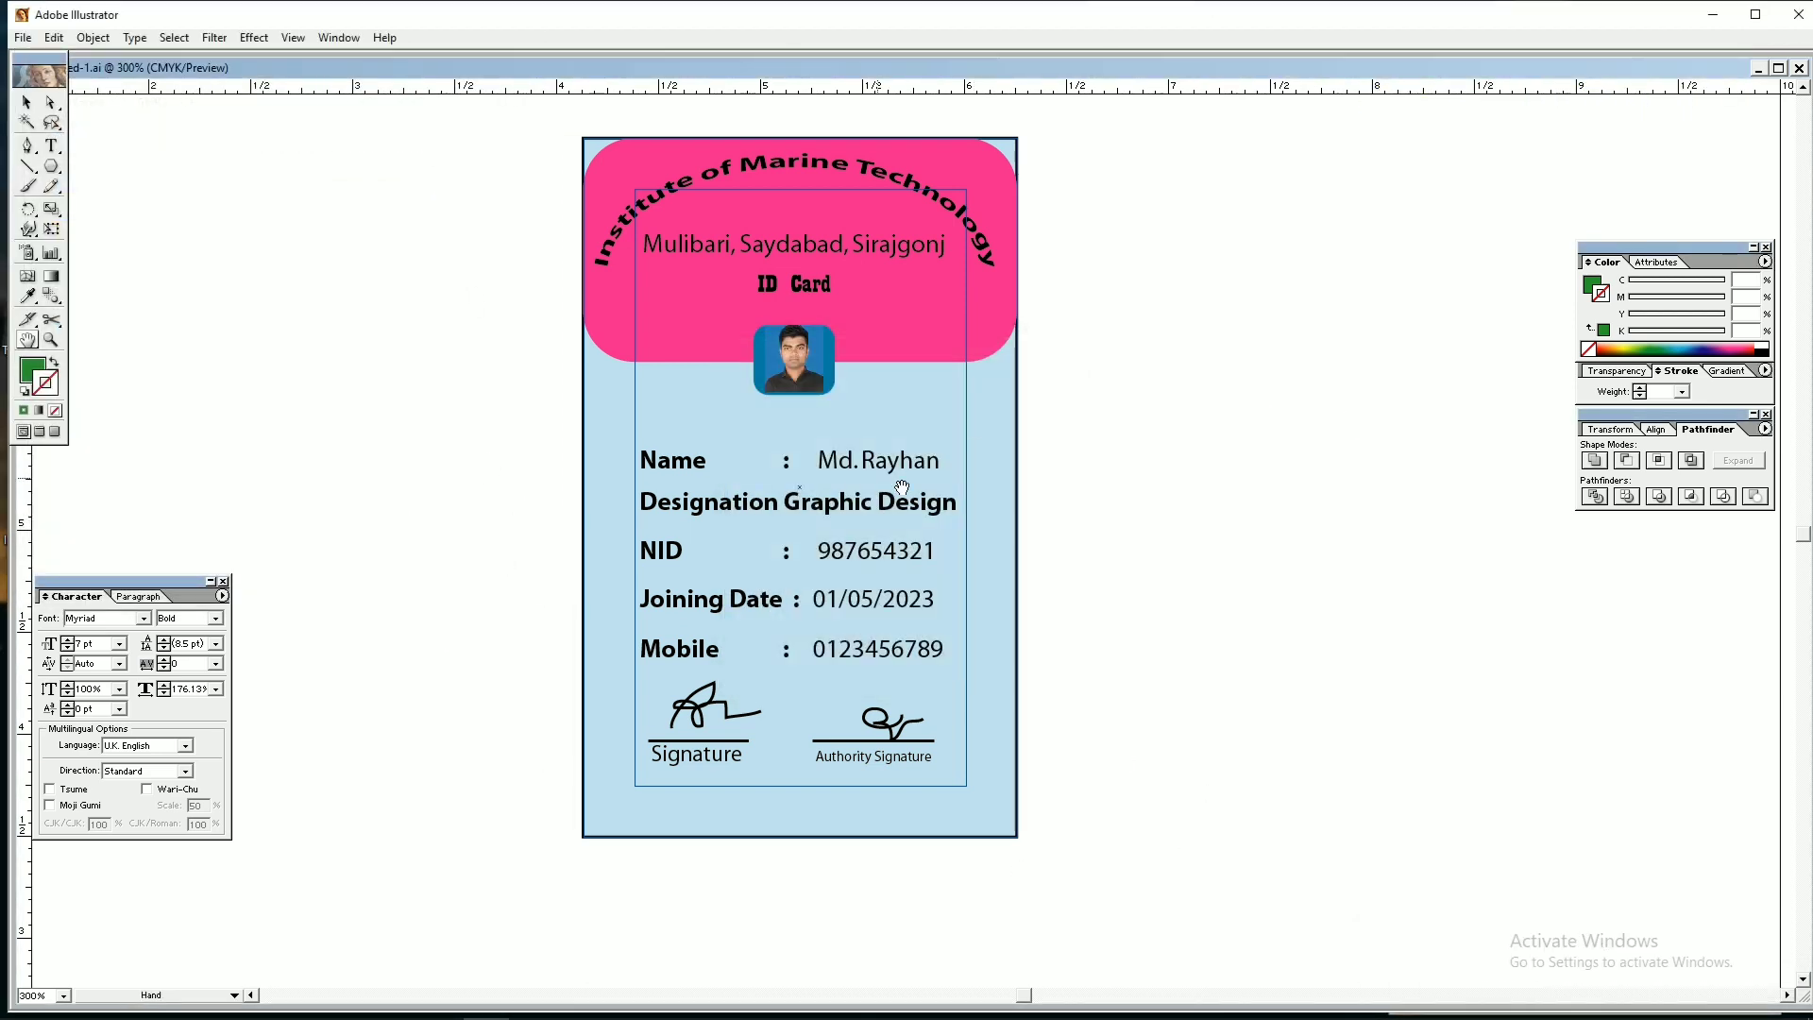
pyautogui.click(1797, 14)
pyautogui.click(914, 552)
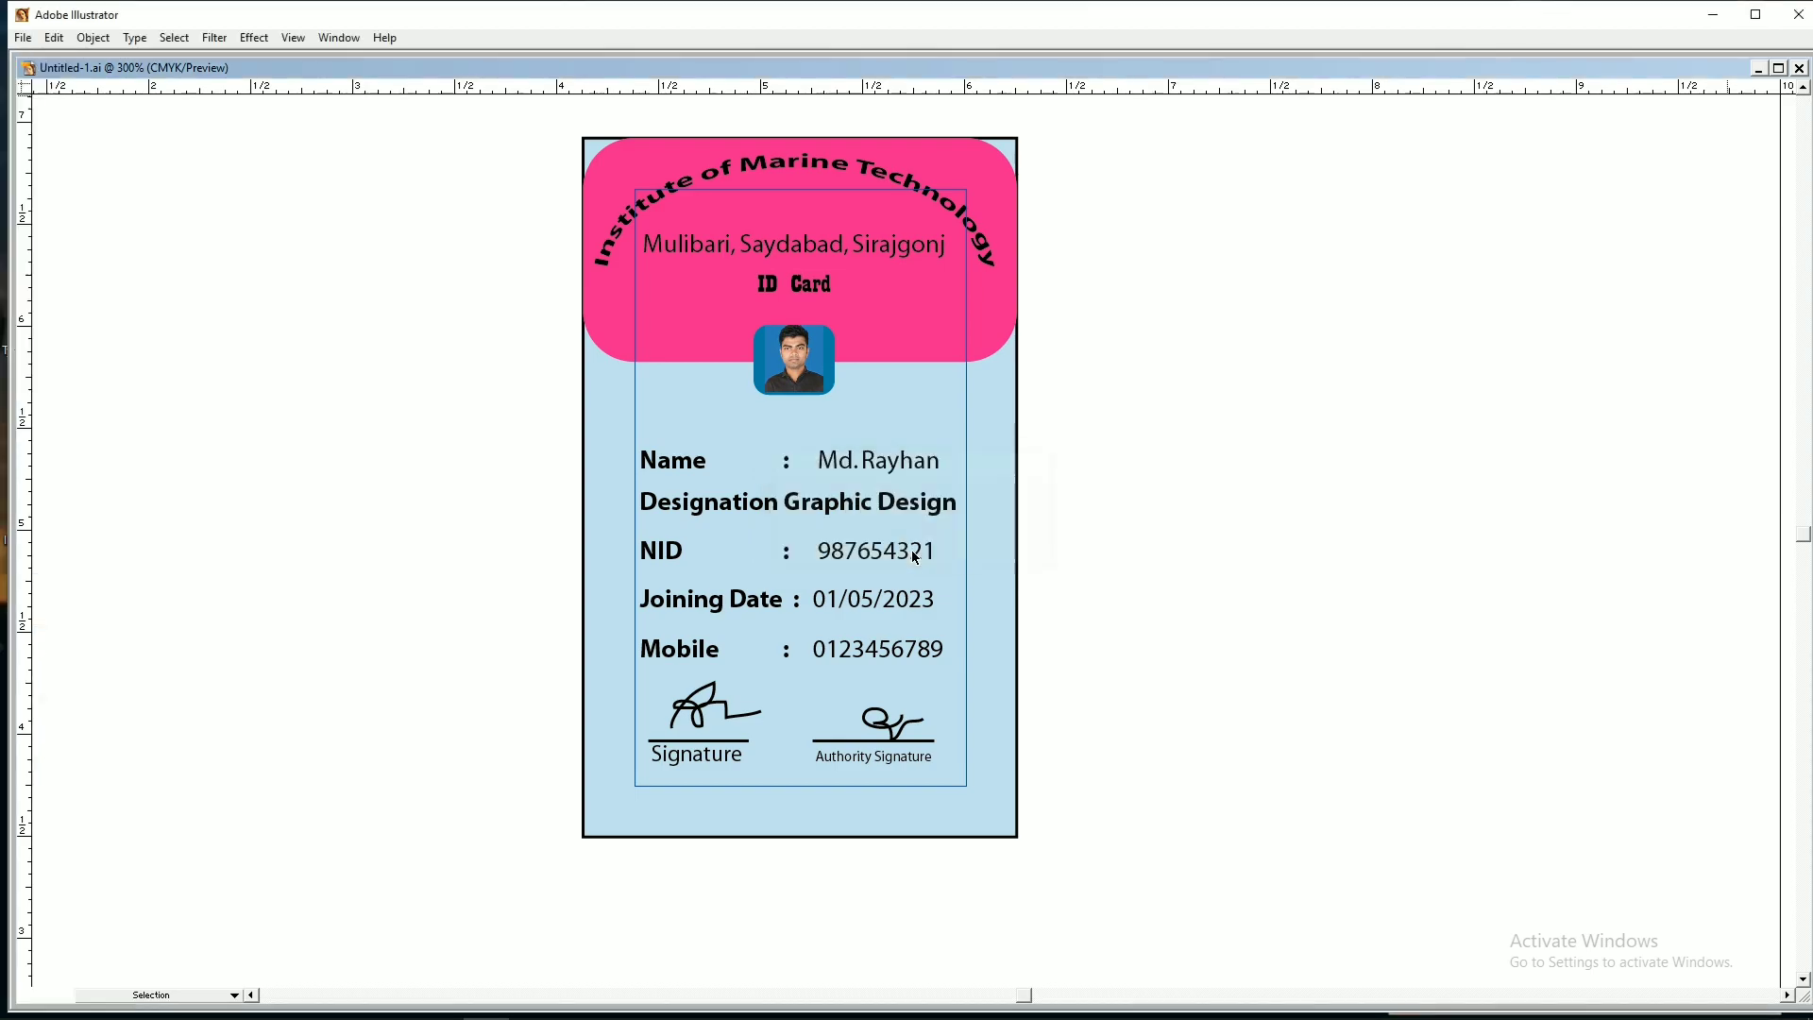